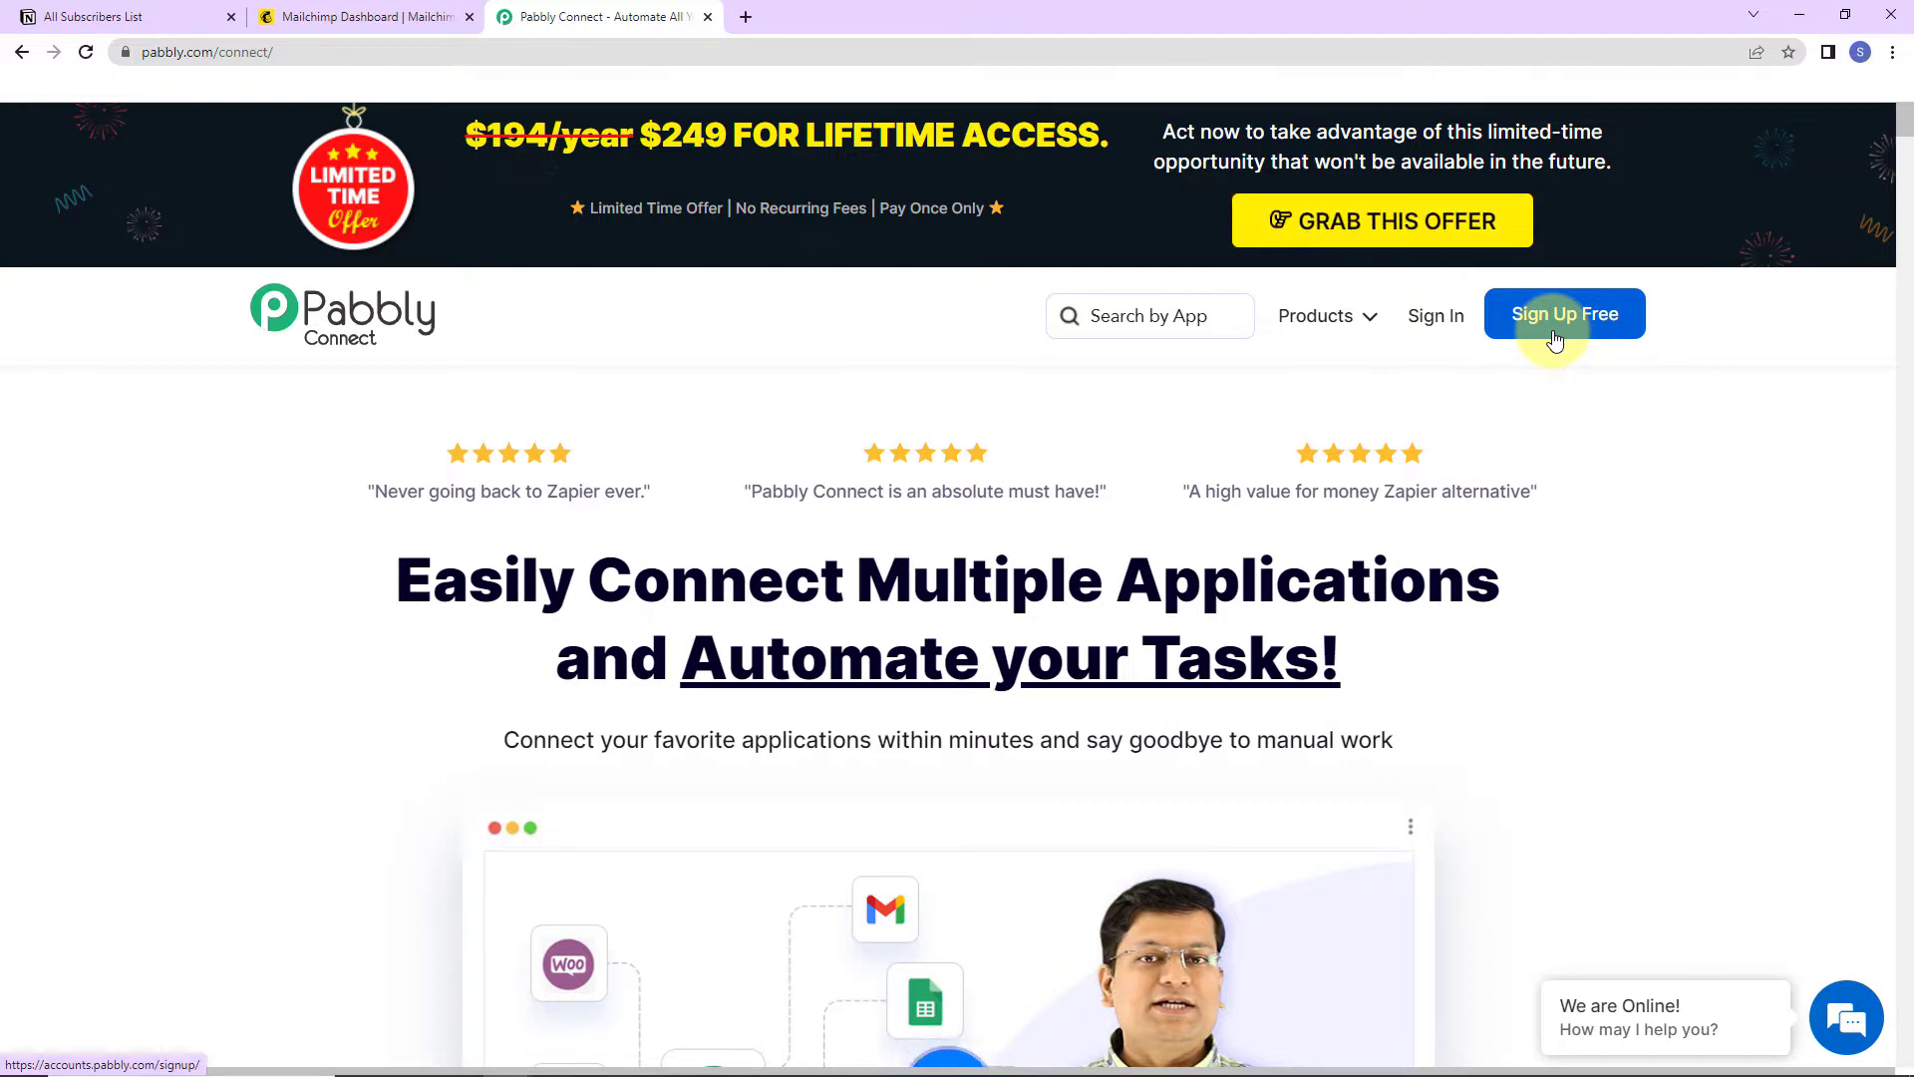
- Sign in to Pabbly Connect and create a workflow named "Add Mailchimp Subscribers With New Notion Database Item"
{"action": "left_click", "coordinate": [1447, 317]}
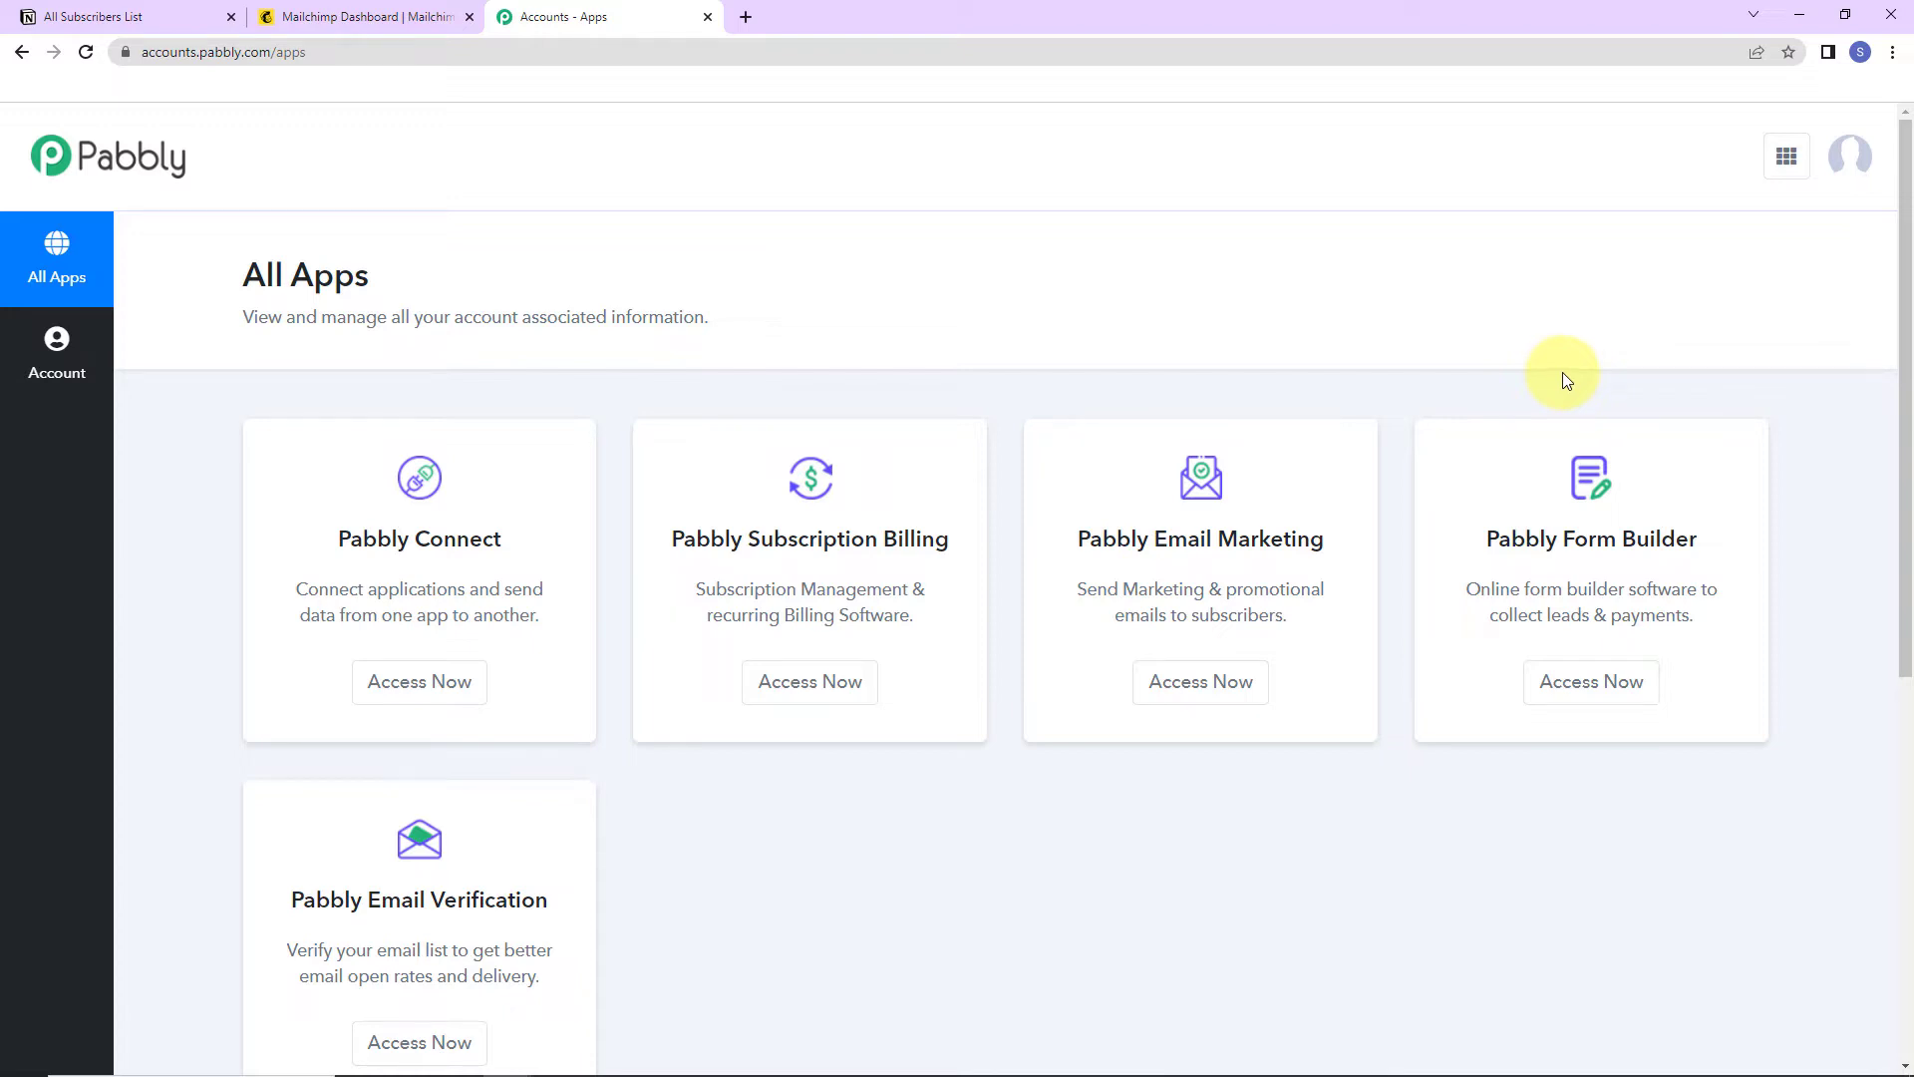
{"action": "left_click", "coordinate": [452, 686]}
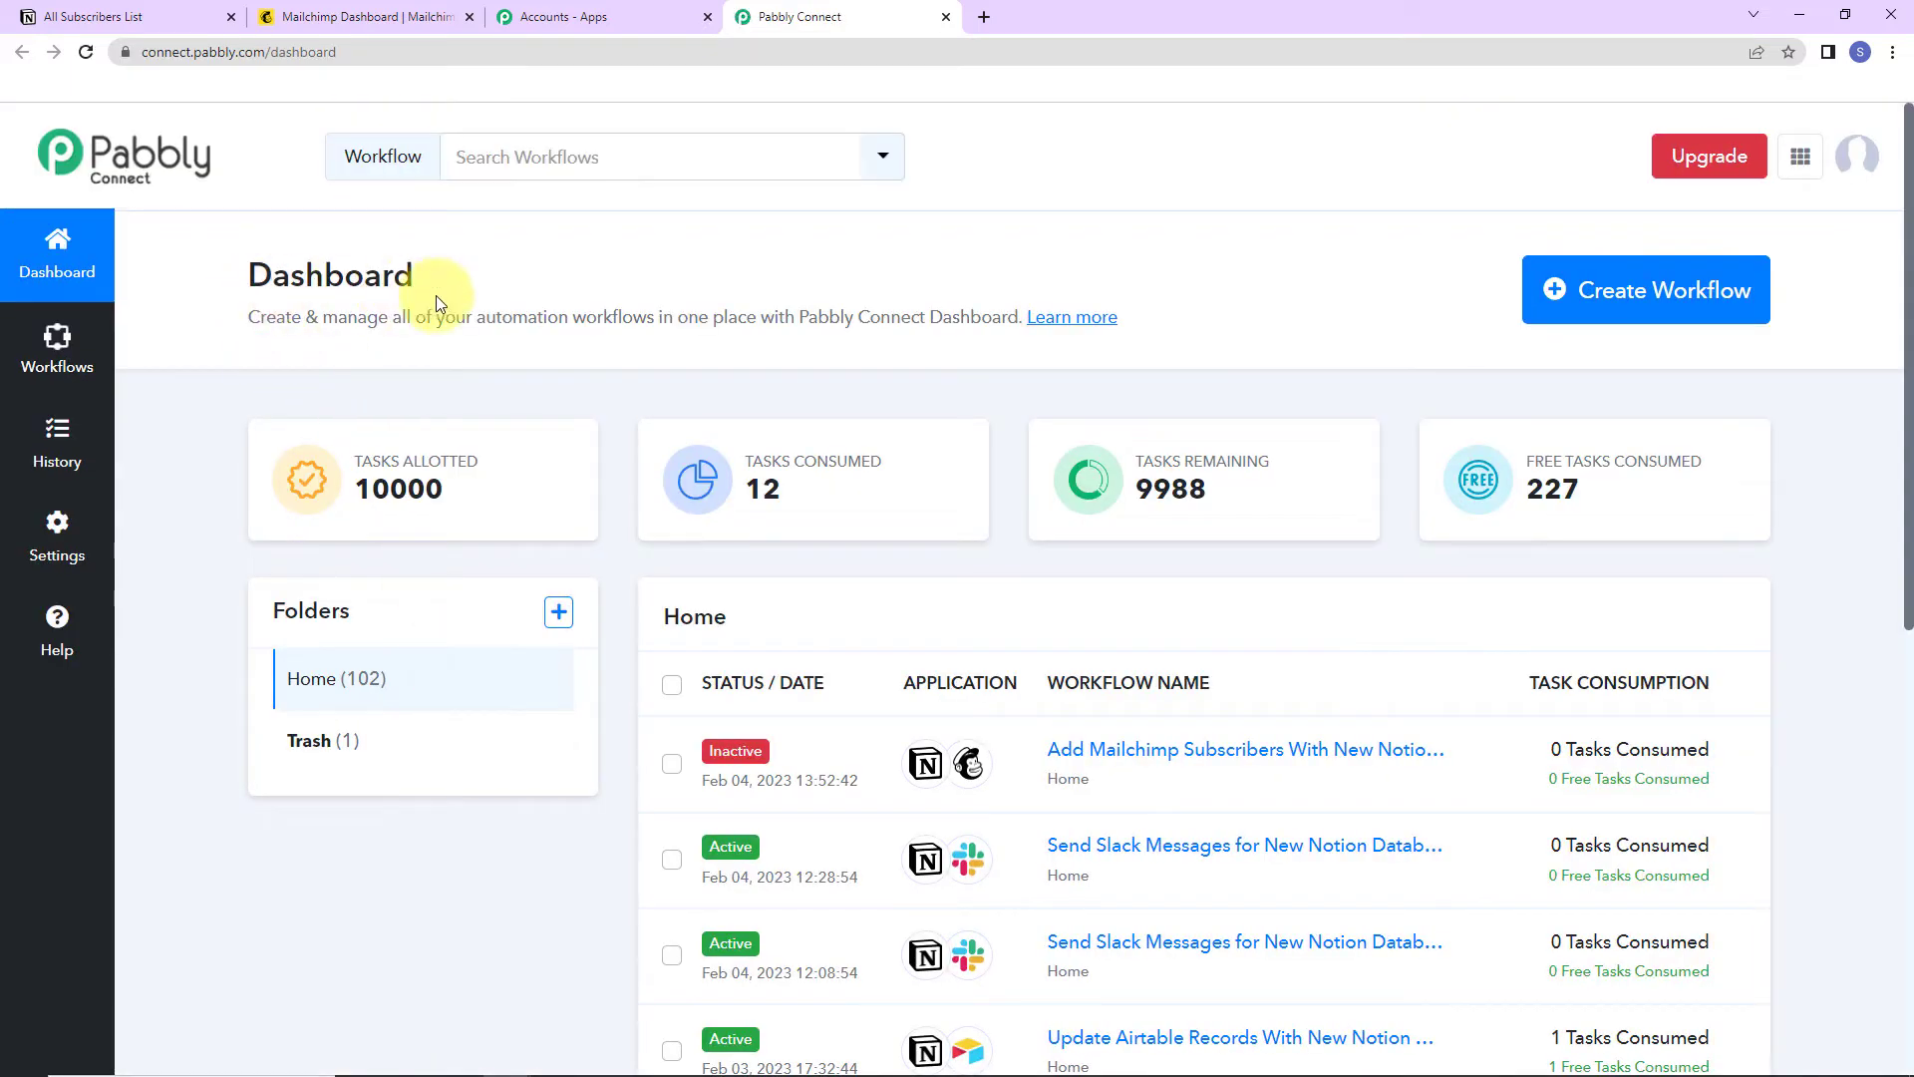
{"action": "left_click", "coordinate": [1576, 295]}
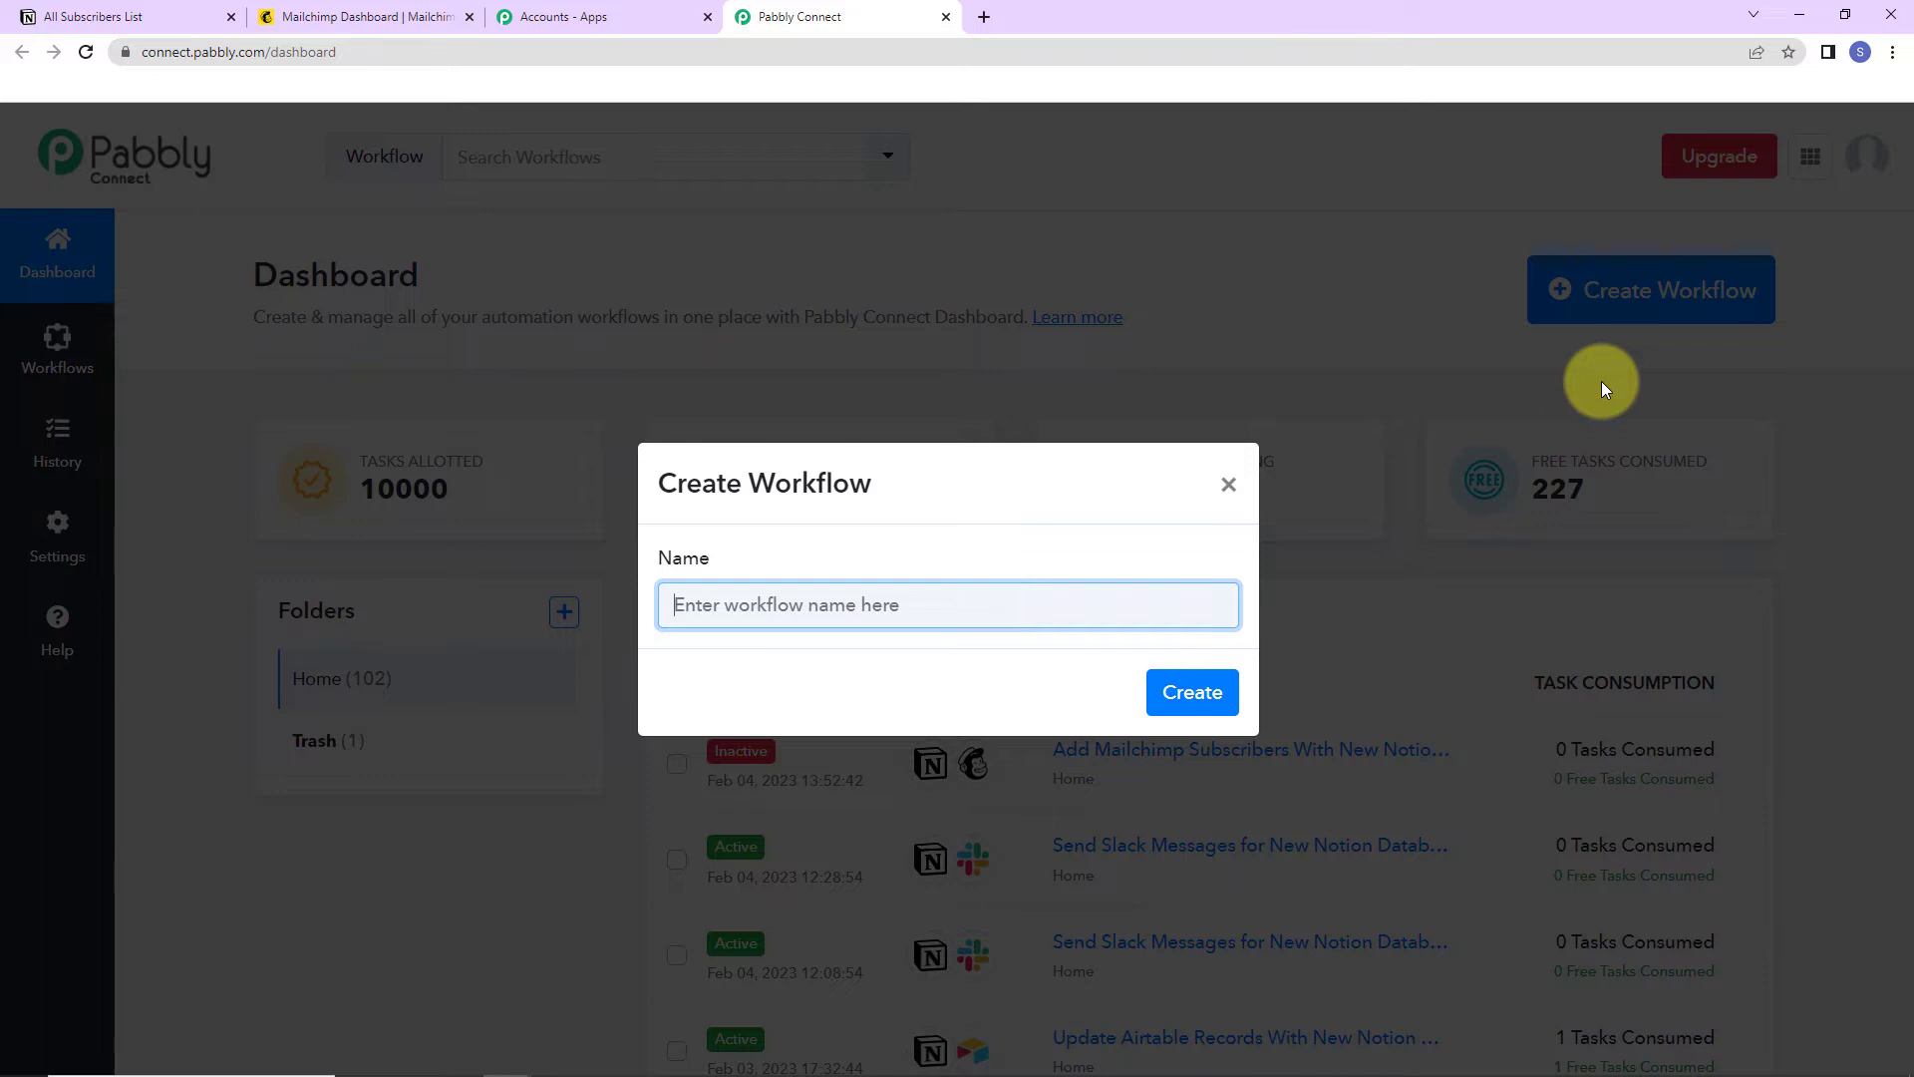
{"action": "type", "text": "Add Mailchimp Subscribers With New Notion Database Item"}
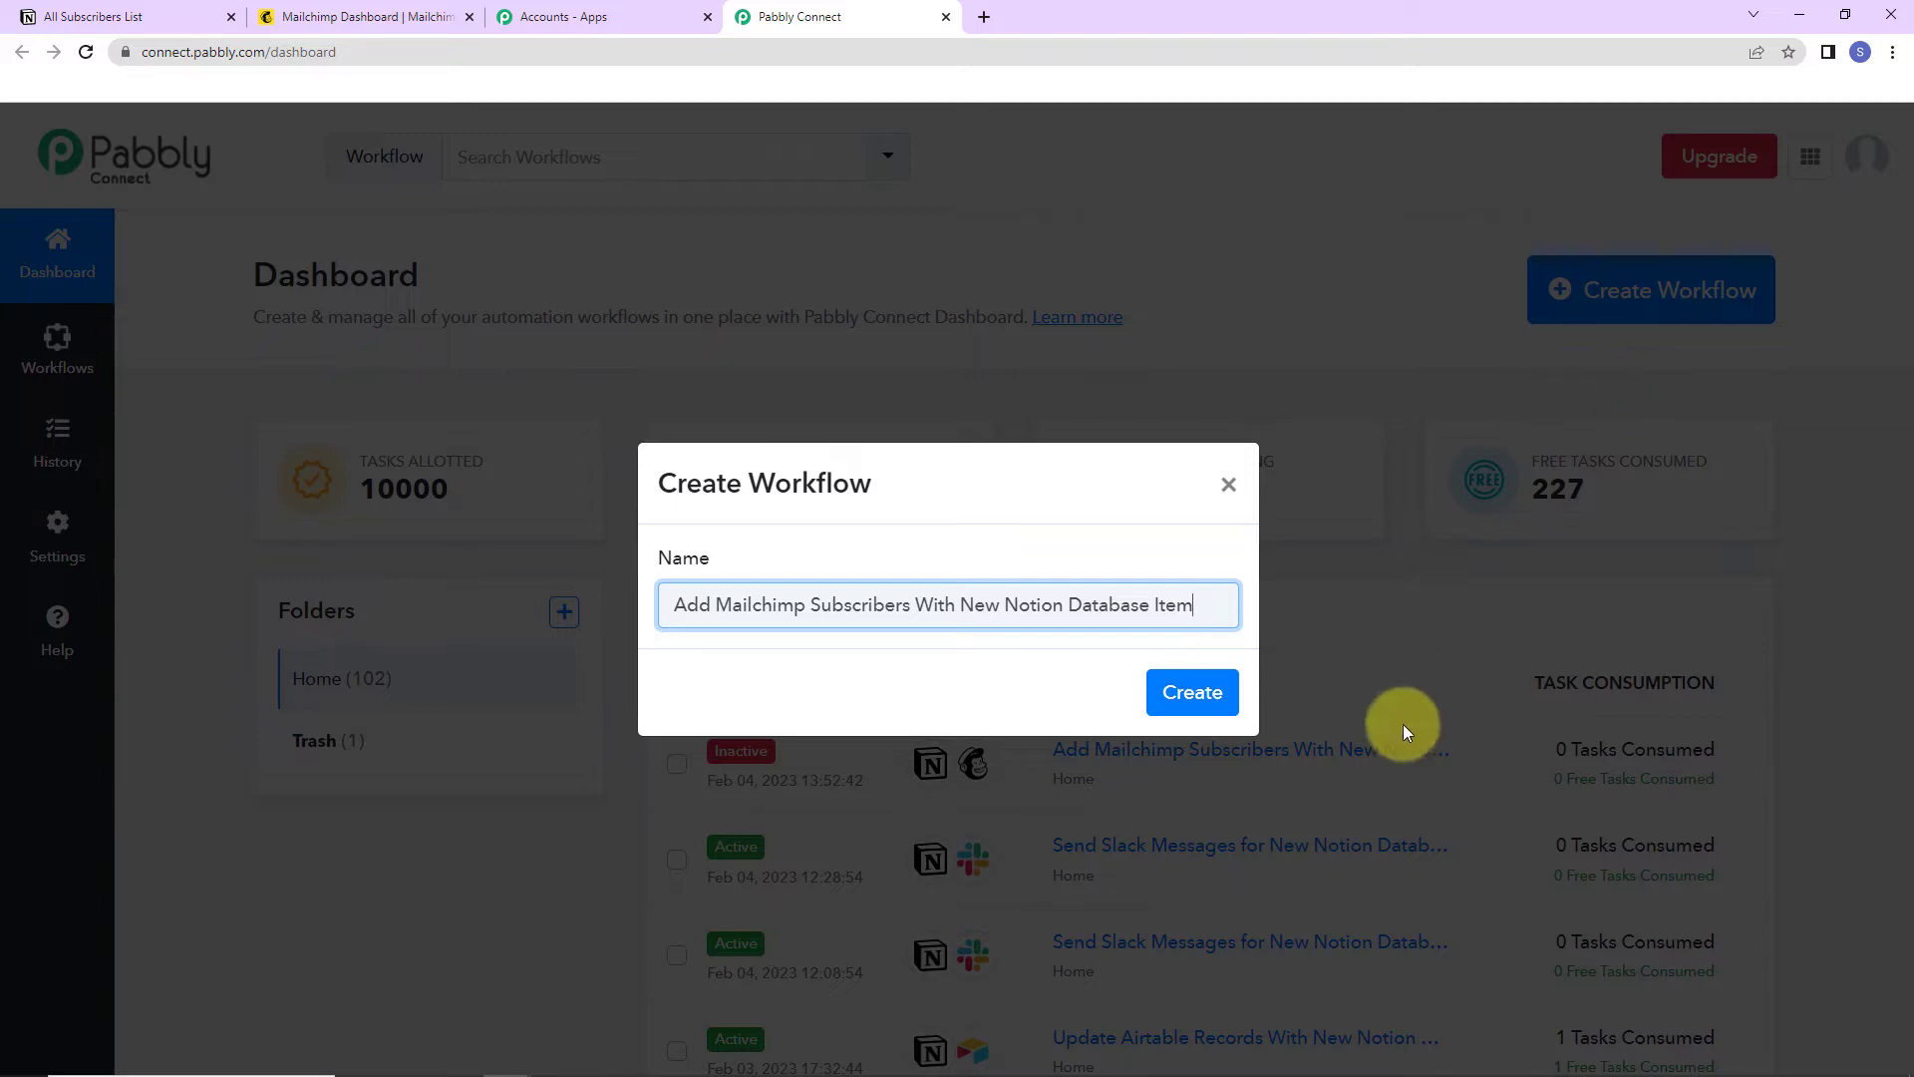
{"action": "left_click", "coordinate": [1194, 692]}
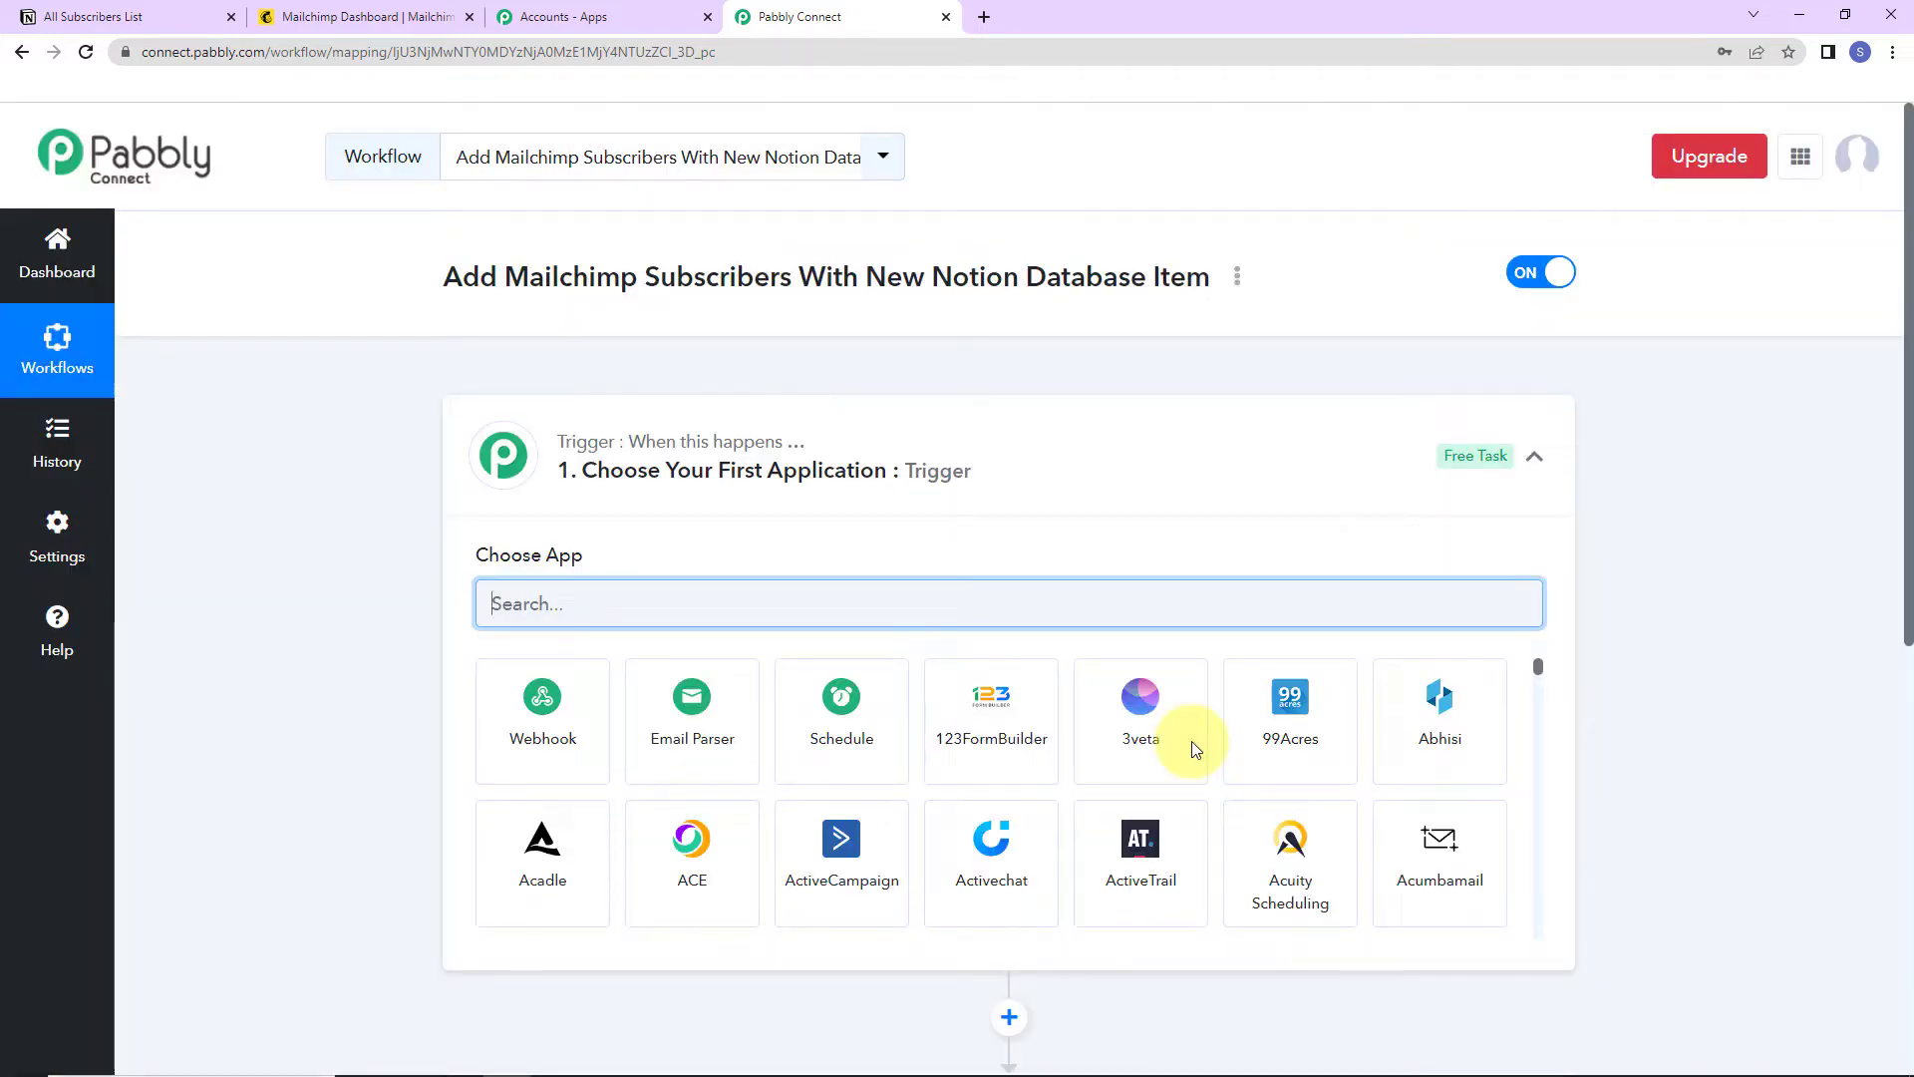
- Set the workflow's trigger to the Notion app with the New Database Item event
{"action": "scroll", "coordinate": [987, 482], "scroll_direction": "down", "scroll_amount": 2}
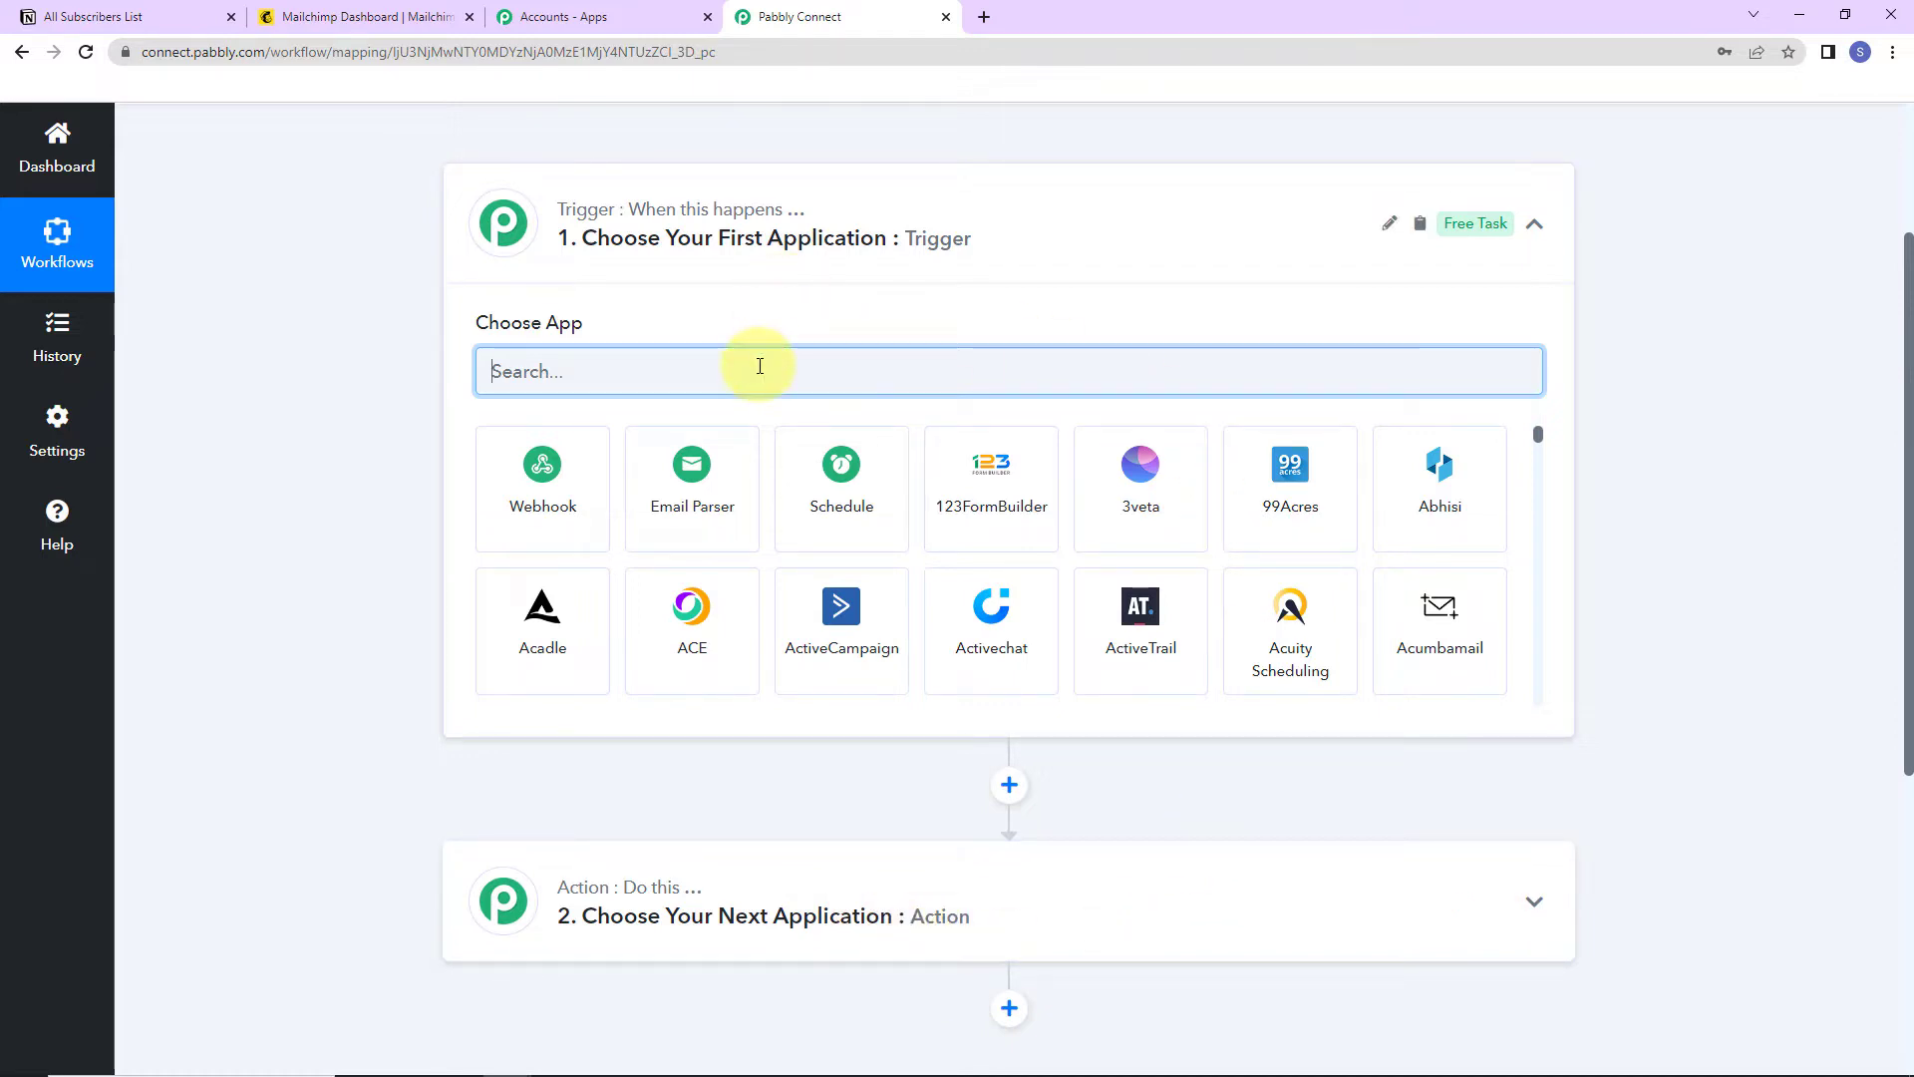
{"action": "type", "text": "notion"}
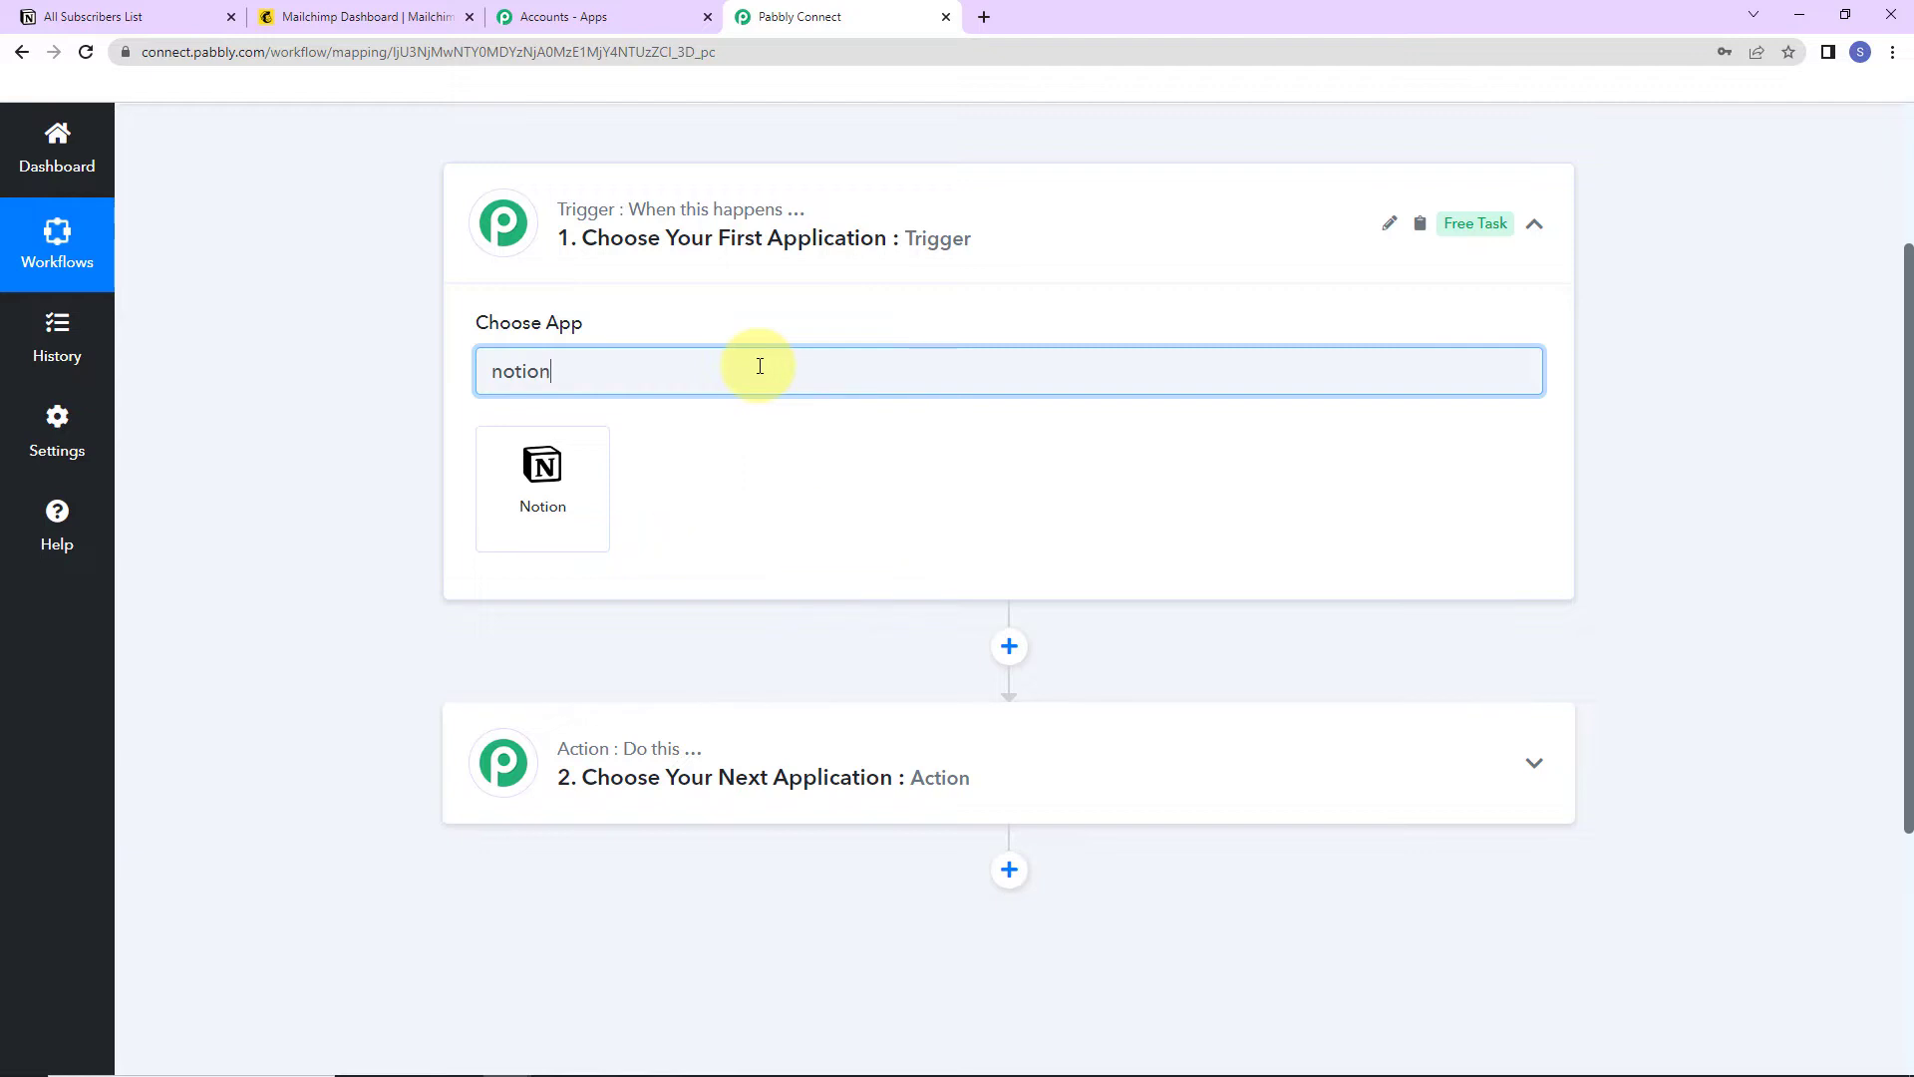
{"action": "left_click", "coordinate": [591, 511]}
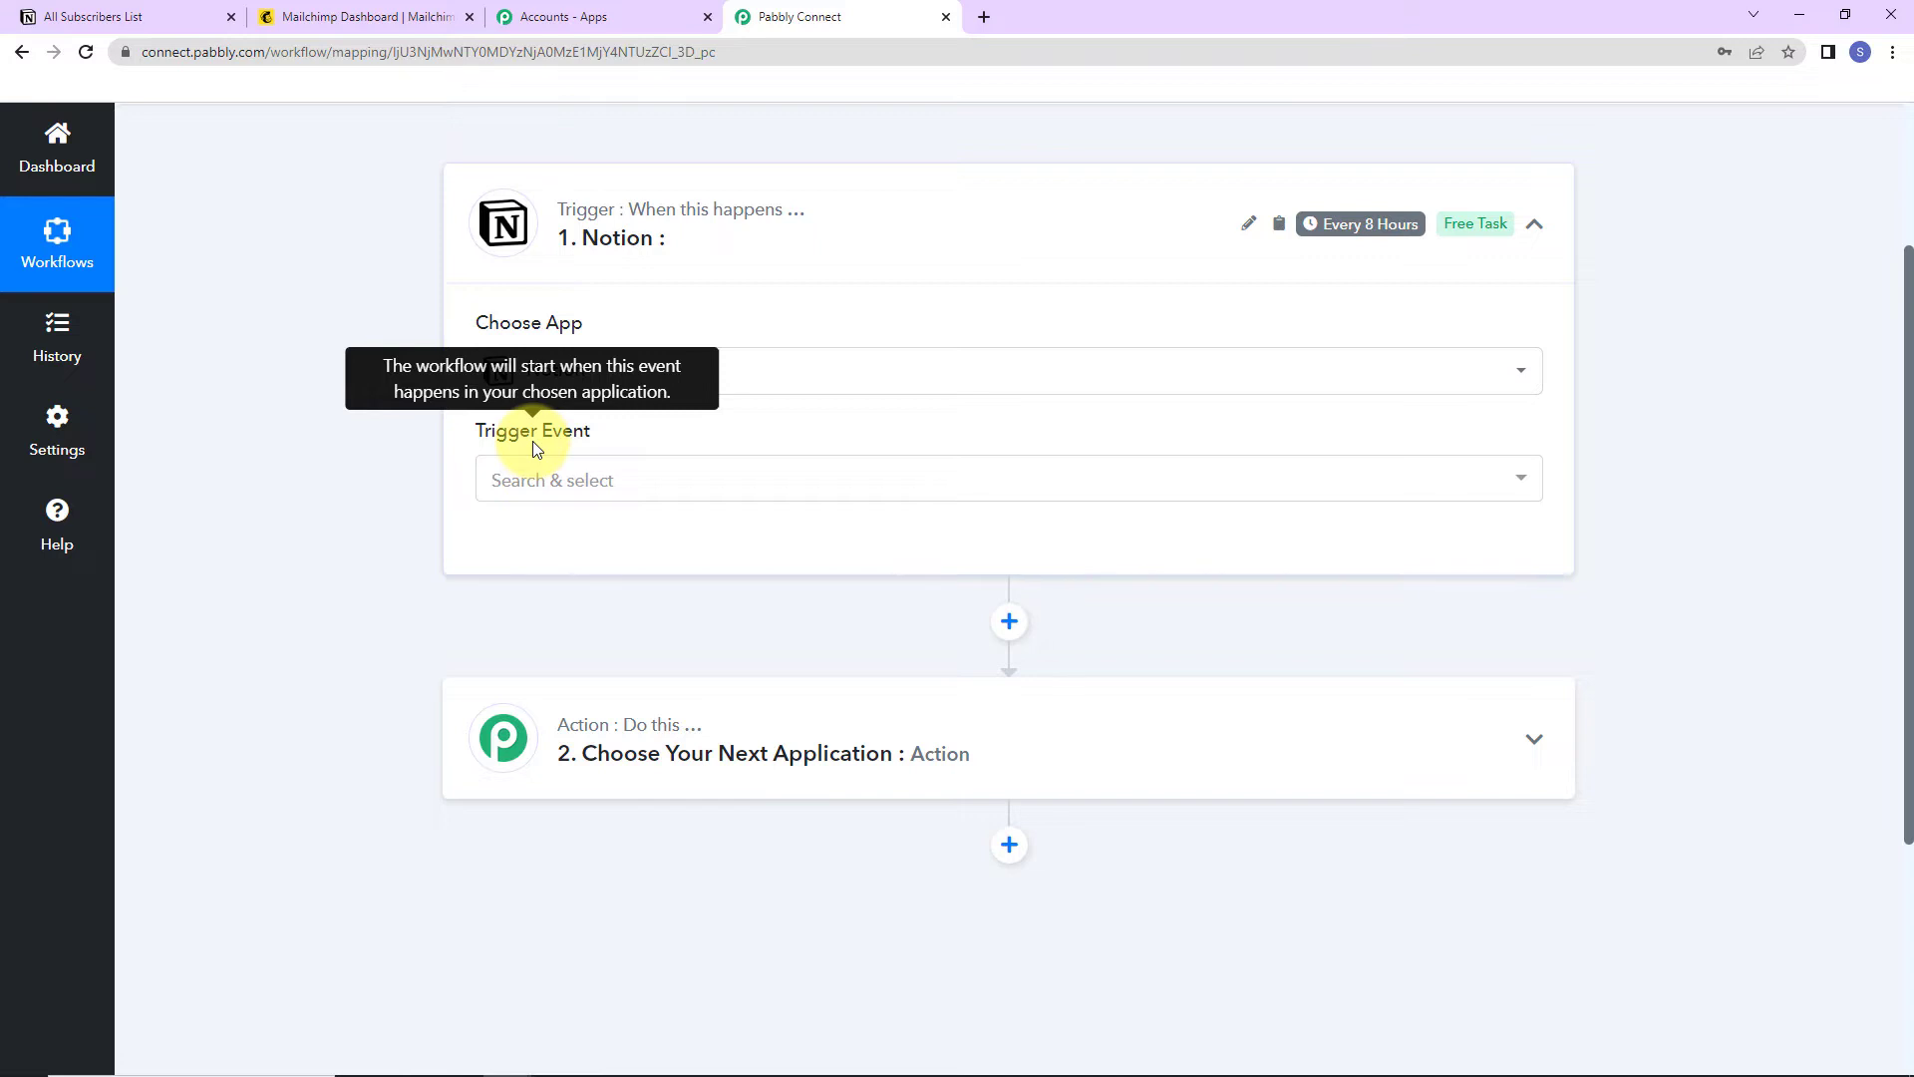
{"action": "left_click", "coordinate": [542, 481]}
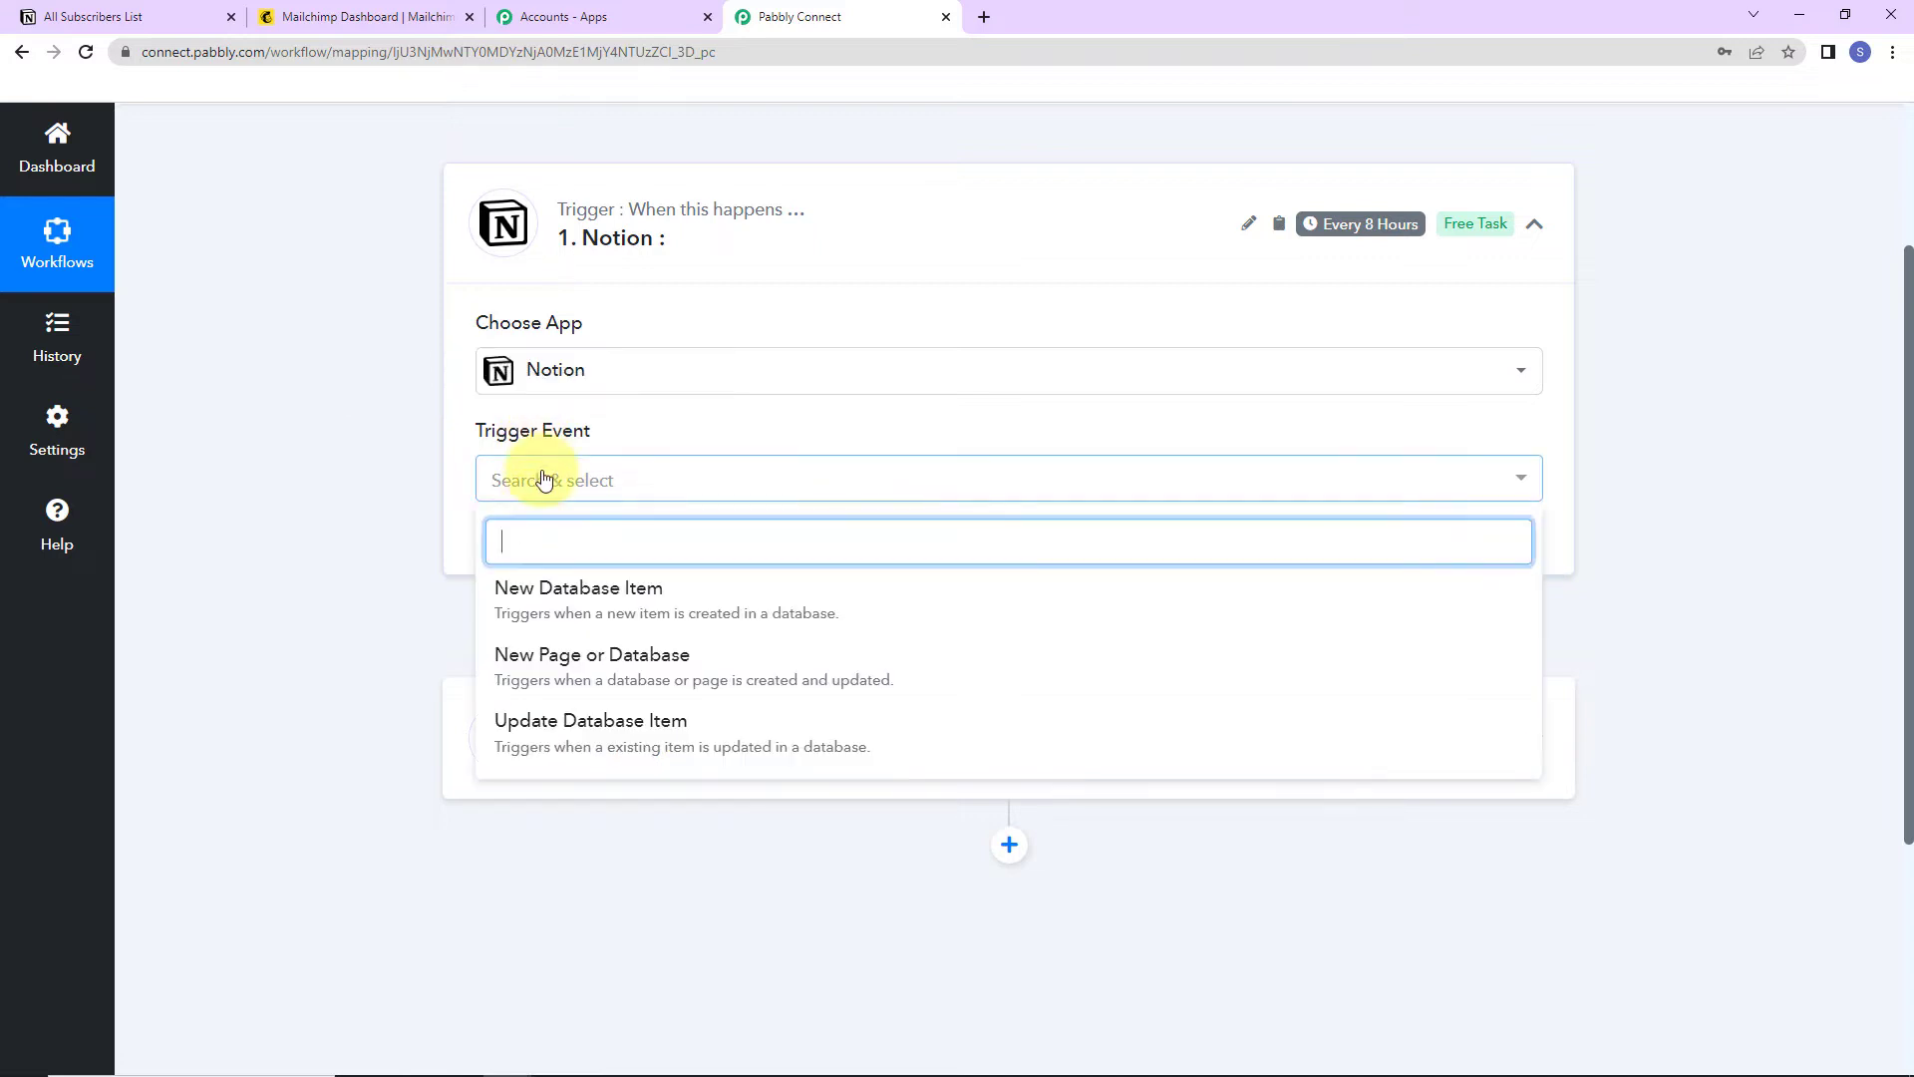
{"action": "left_click", "coordinate": [570, 587]}
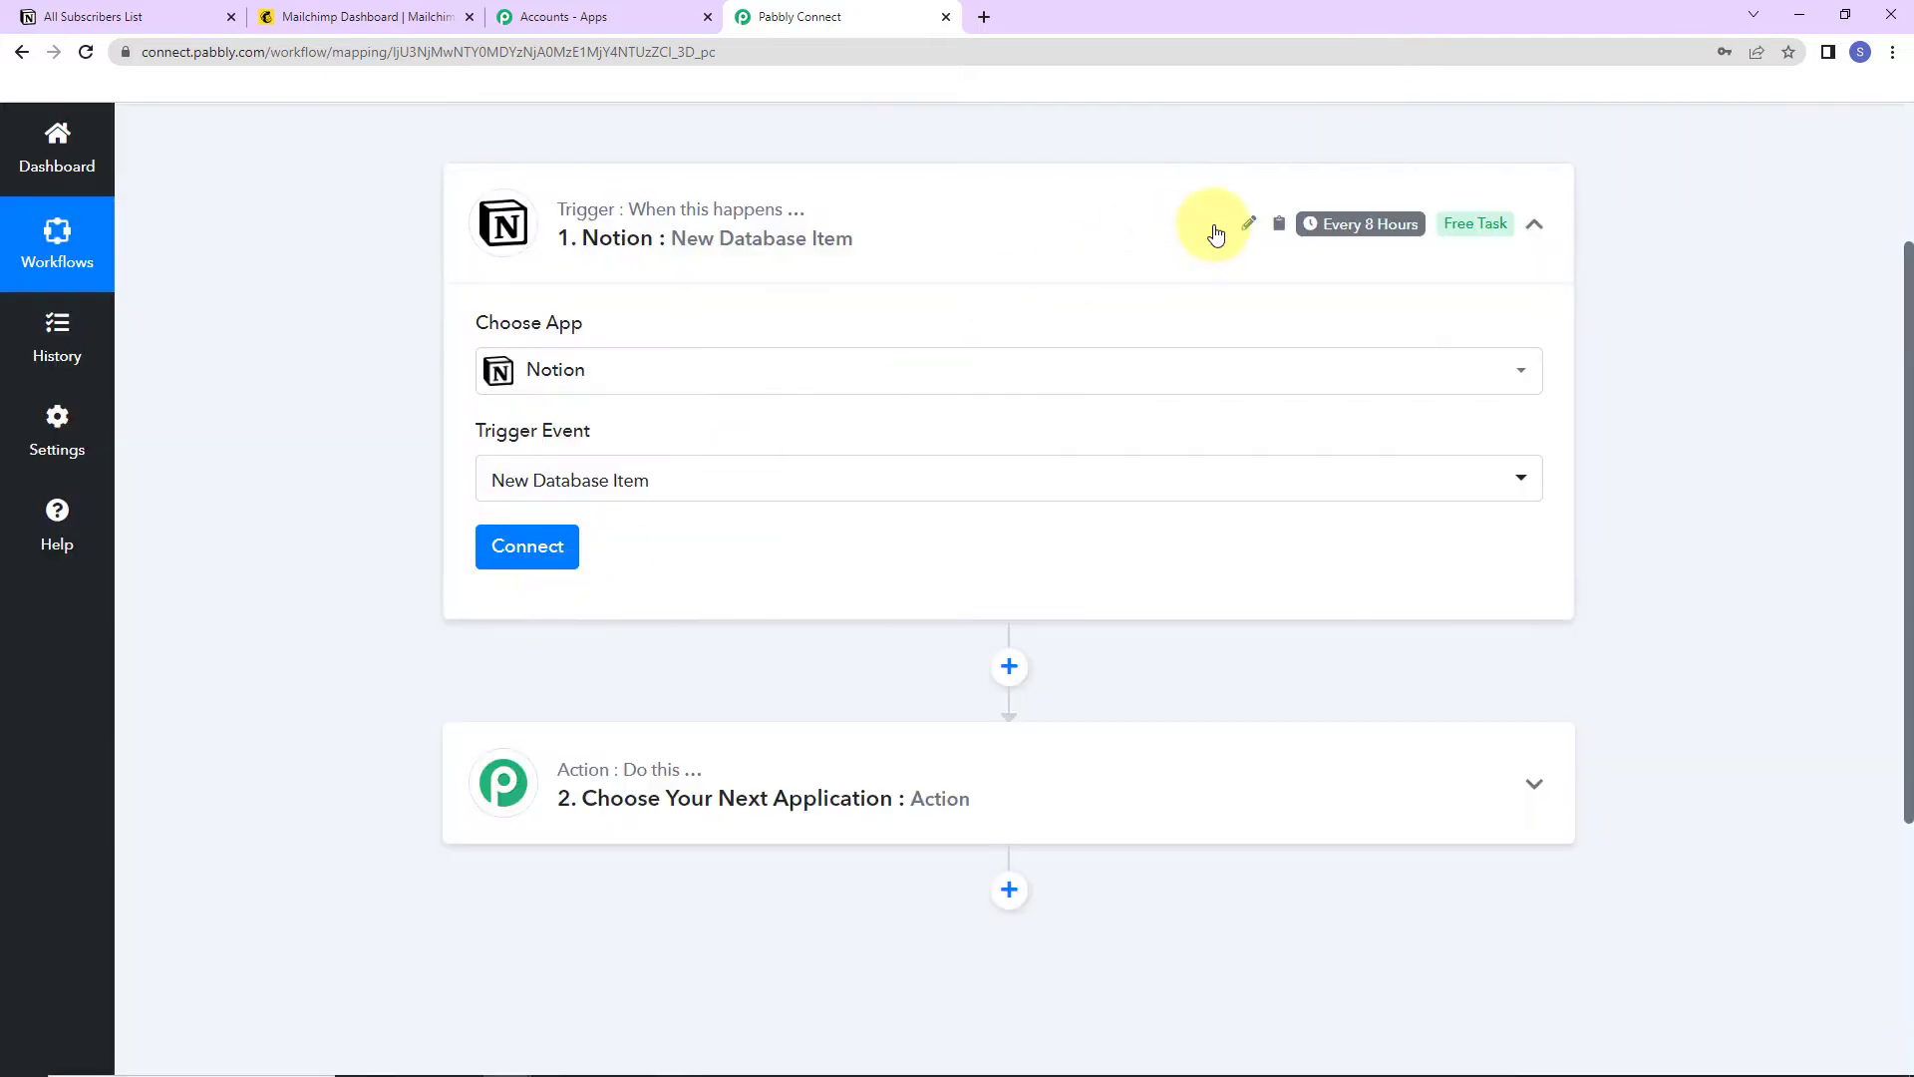
{"action": "mouse_move", "coordinate": [1378, 232]}
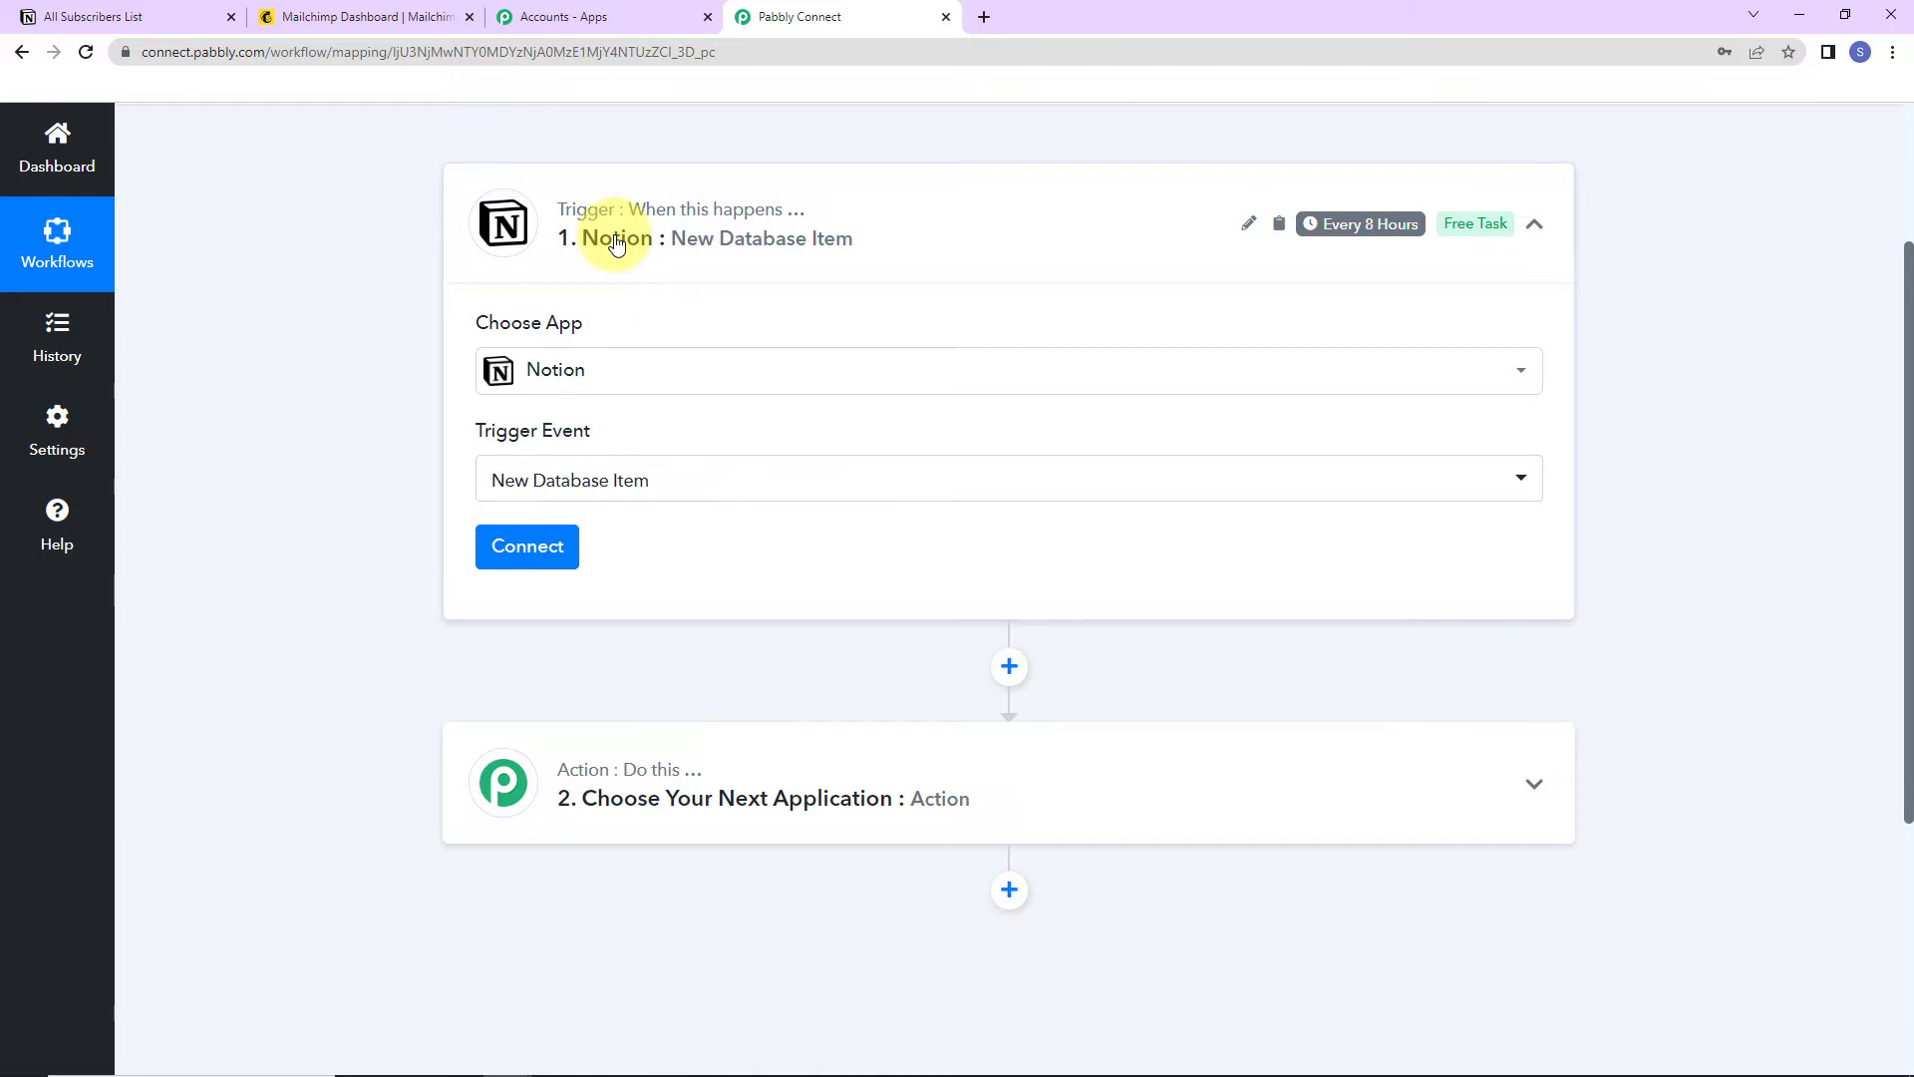
- Add a new Notion connection for the trigger and allow Pabbly Connect to access the preselected workspace pages
{"action": "left_click", "coordinate": [498, 559]}
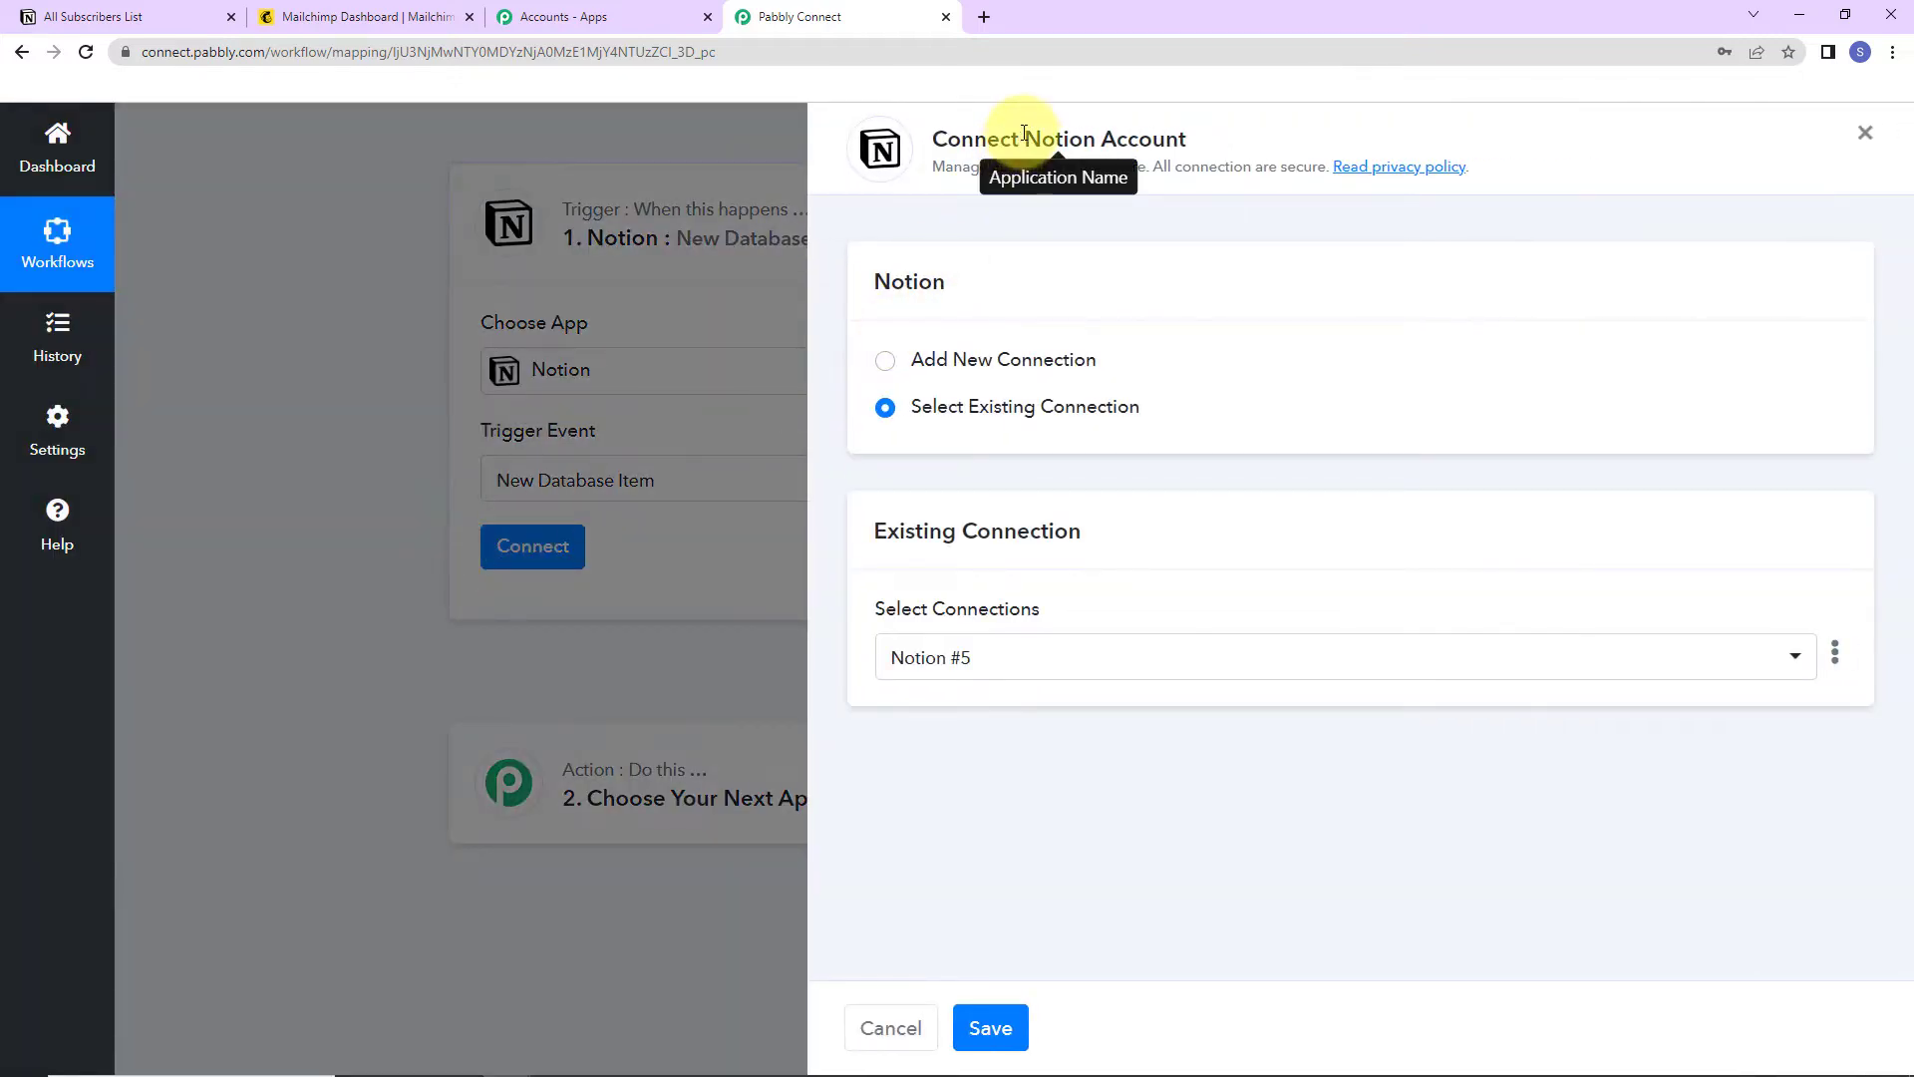
{"action": "left_click_drag", "start_coordinate": [1025, 132], "coordinate": [1208, 139]}
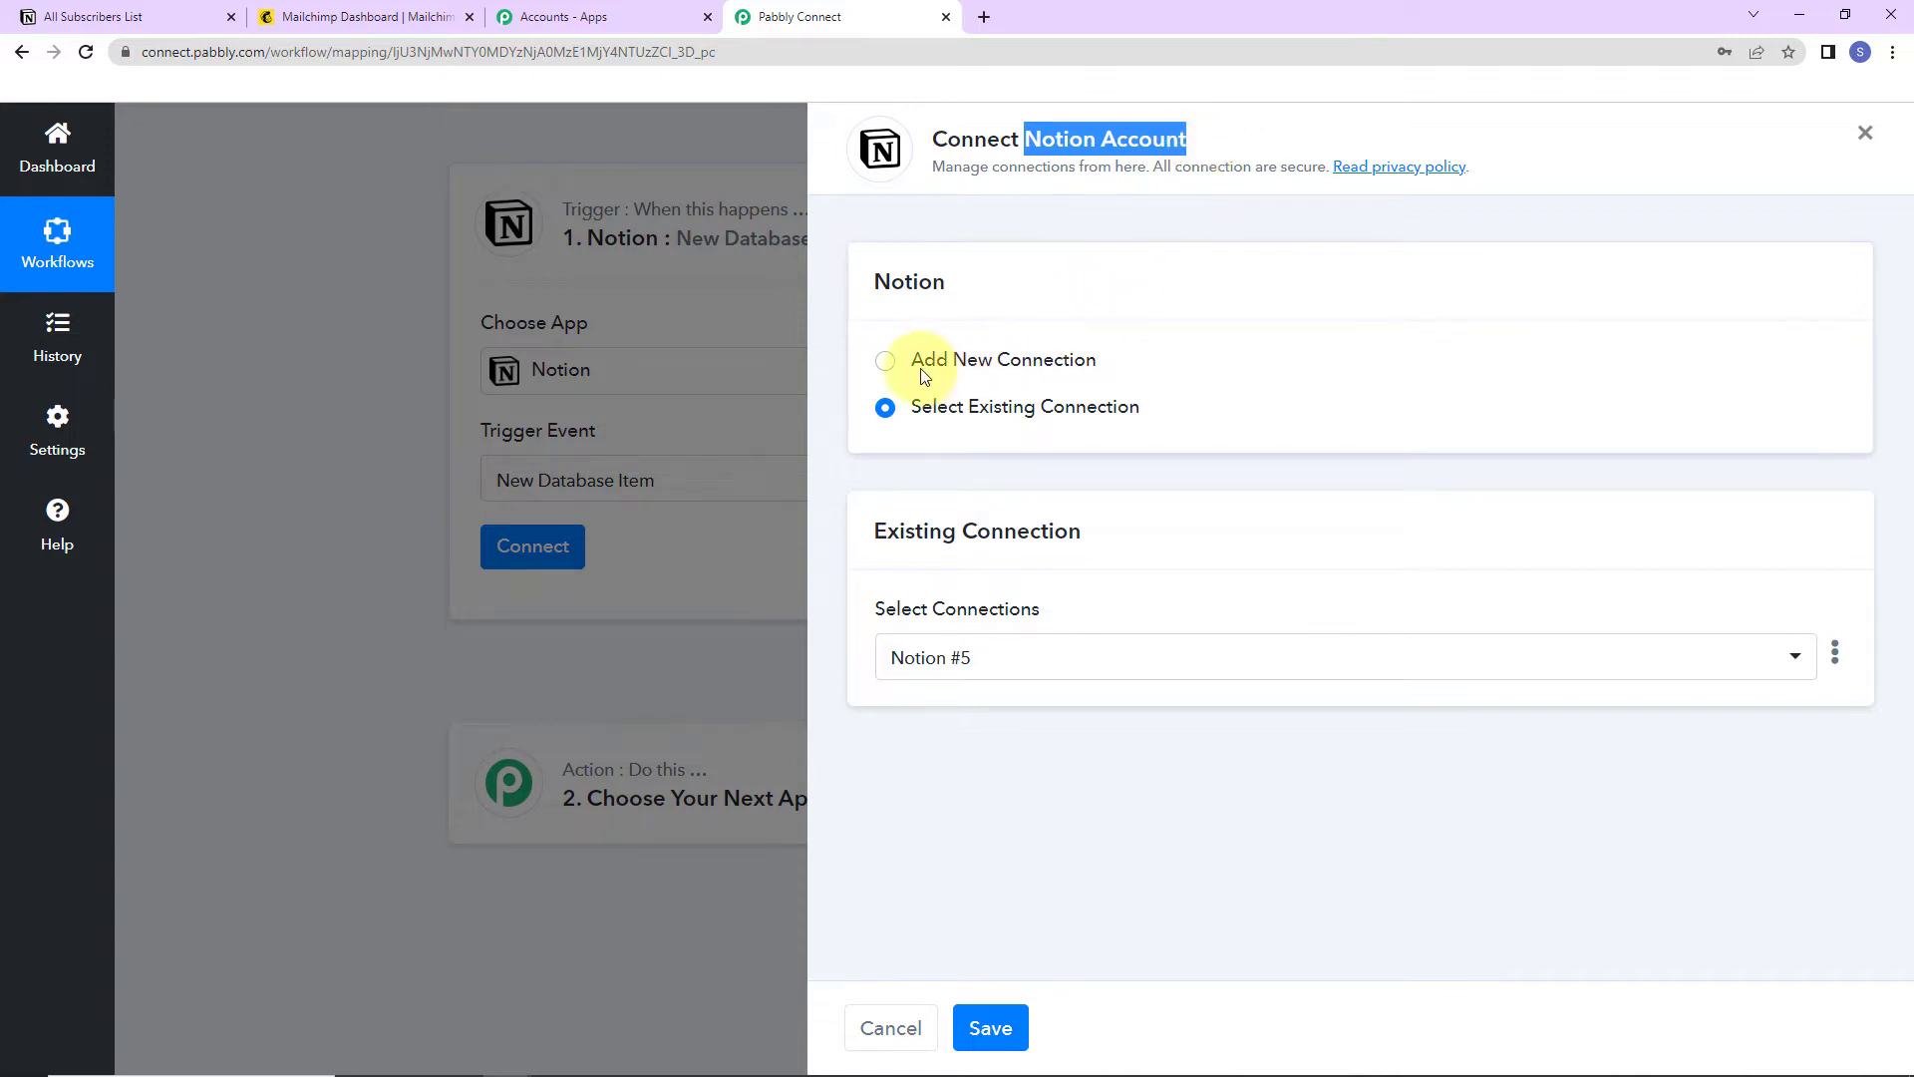
{"action": "left_click", "coordinate": [884, 374]}
{"action": "left_click", "coordinate": [1013, 610]}
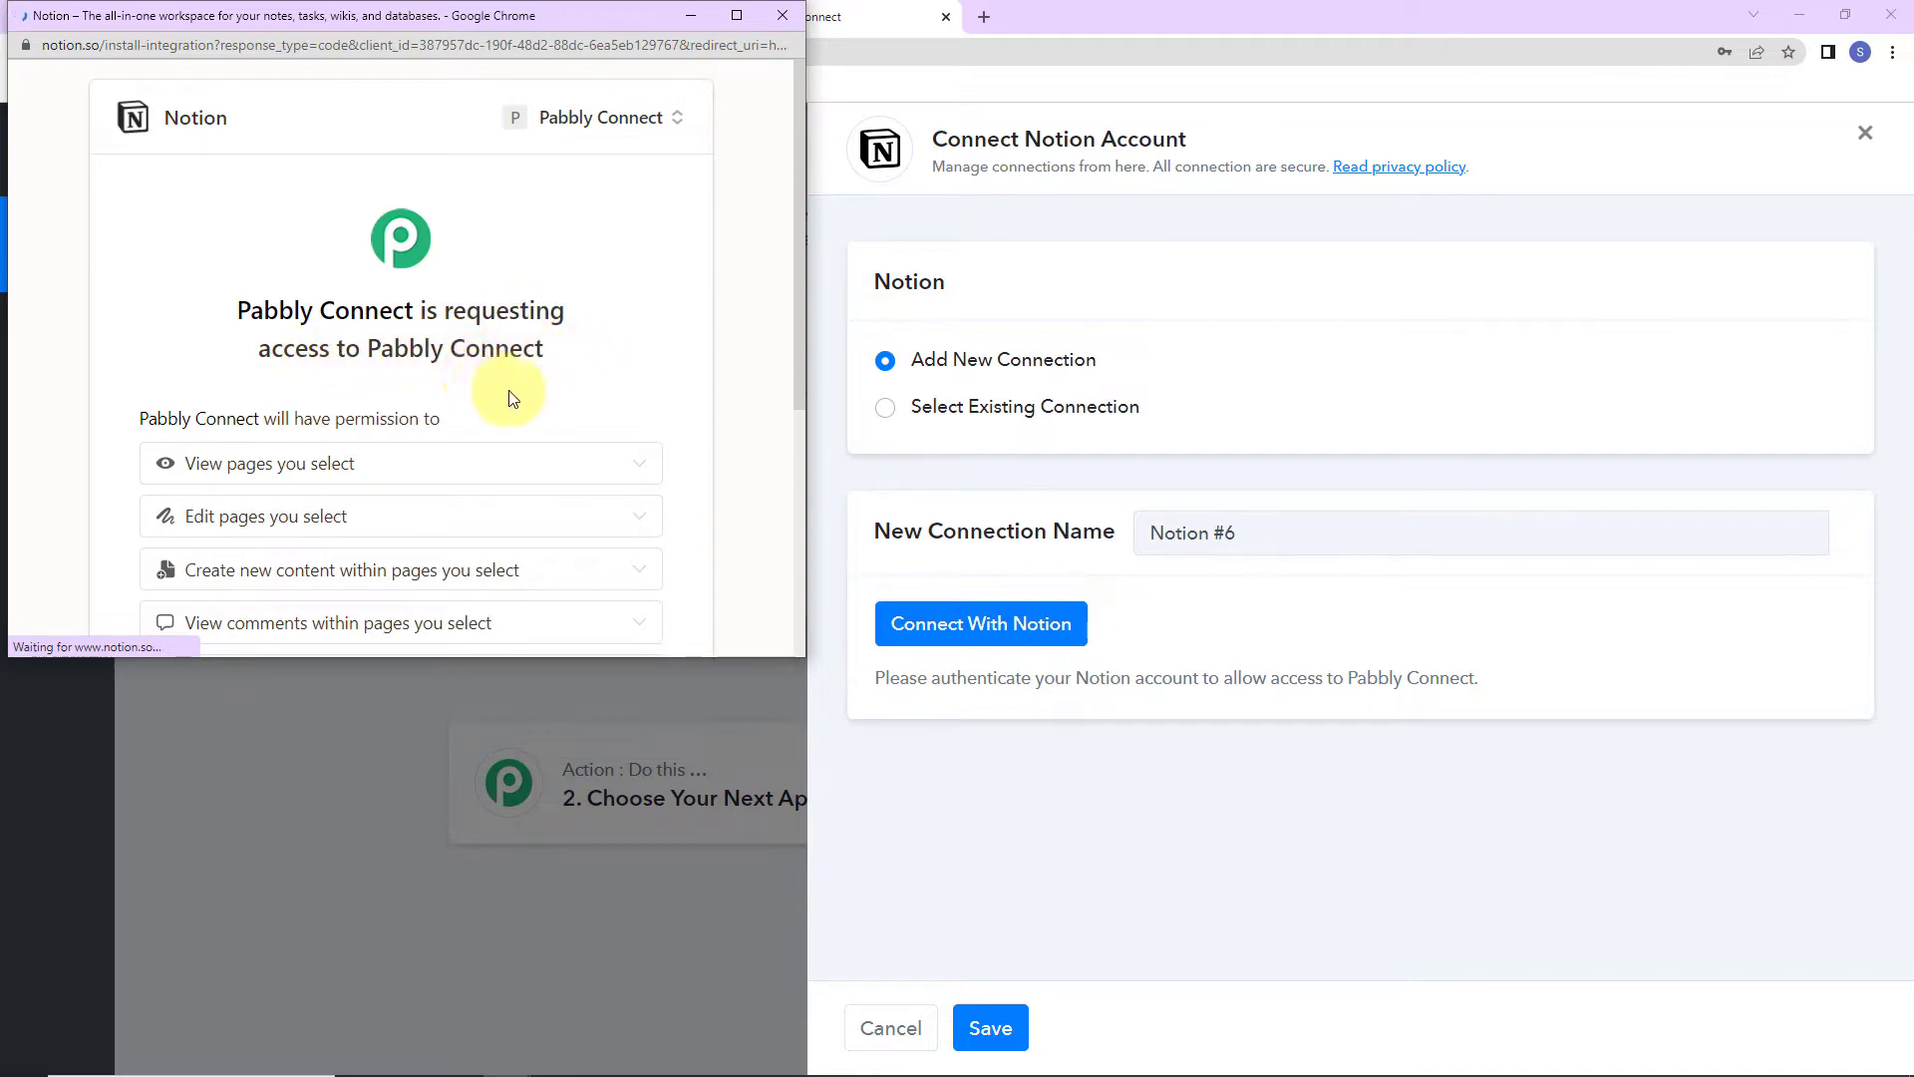
{"action": "scroll", "coordinate": [556, 404], "scroll_direction": "down", "scroll_amount": 4}
{"action": "left_click", "coordinate": [558, 408]}
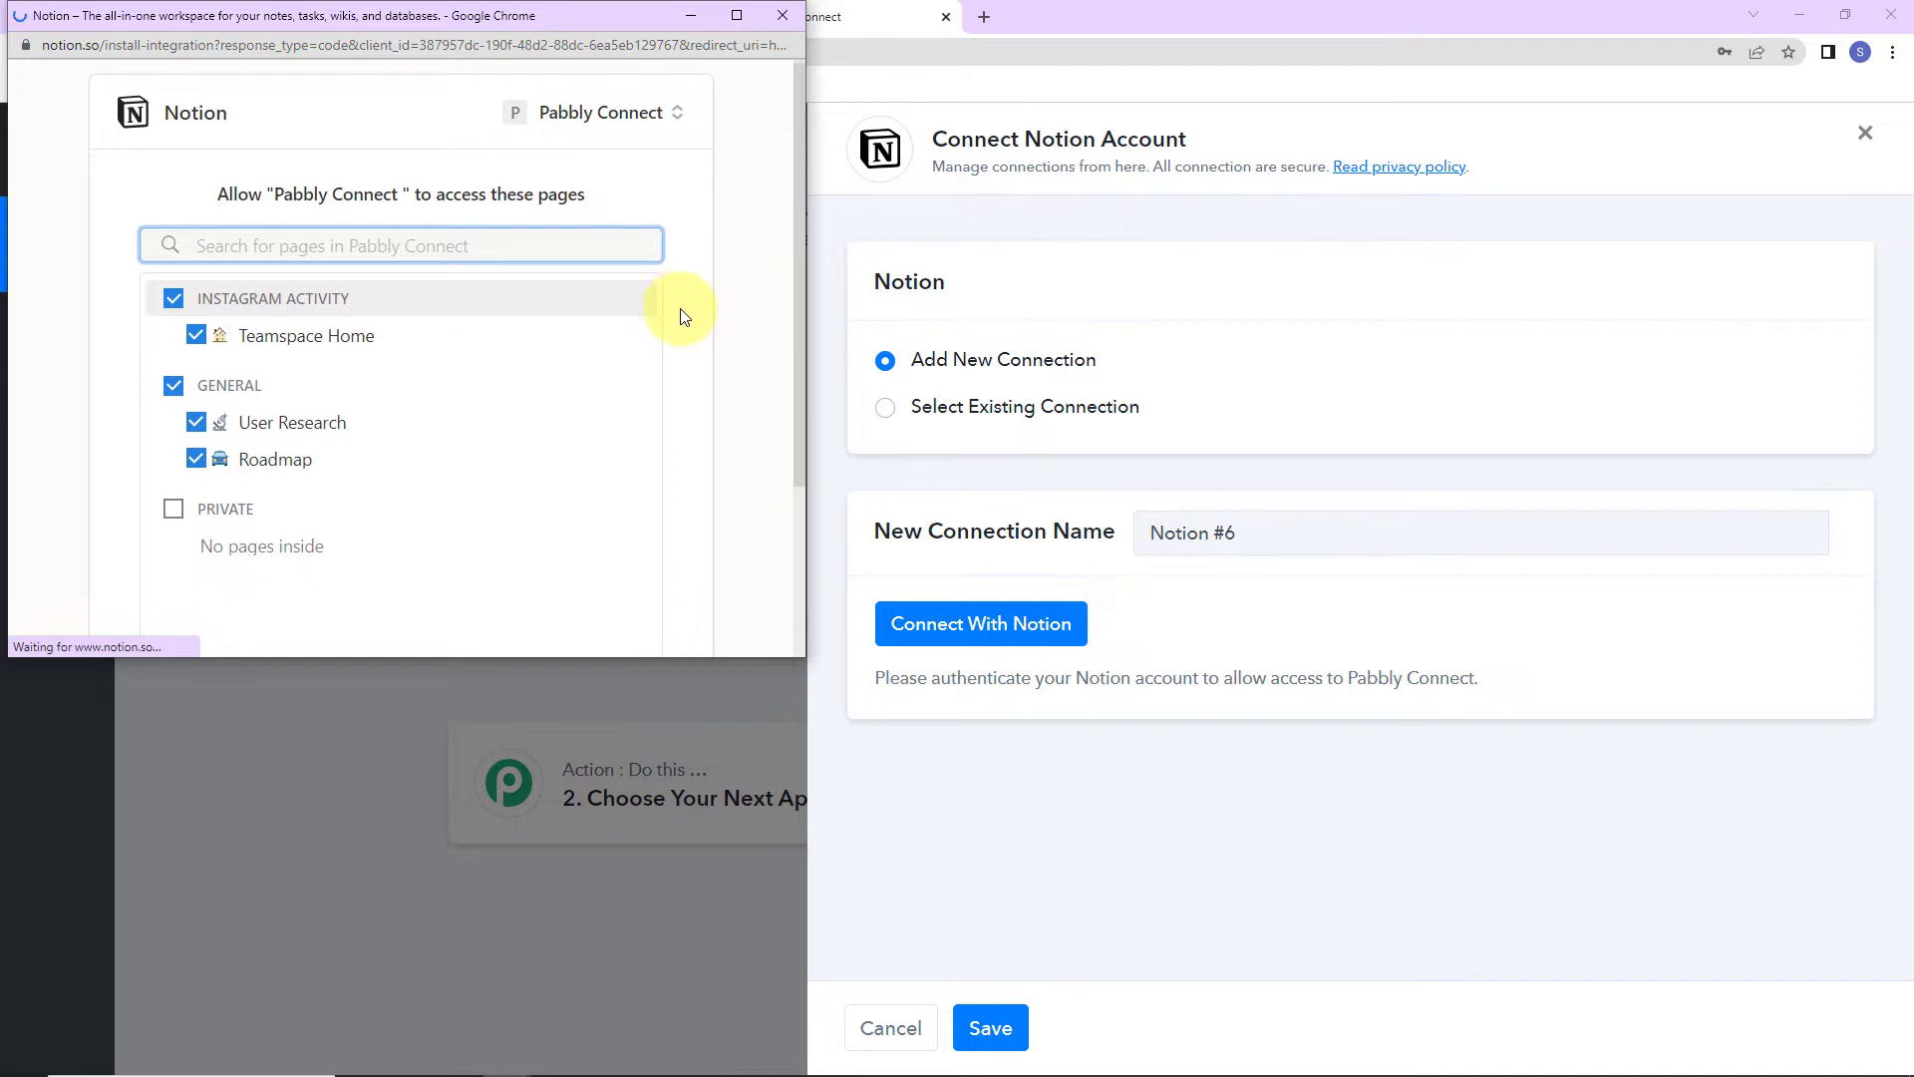
{"action": "scroll", "coordinate": [658, 329], "scroll_direction": "down", "scroll_amount": 3}
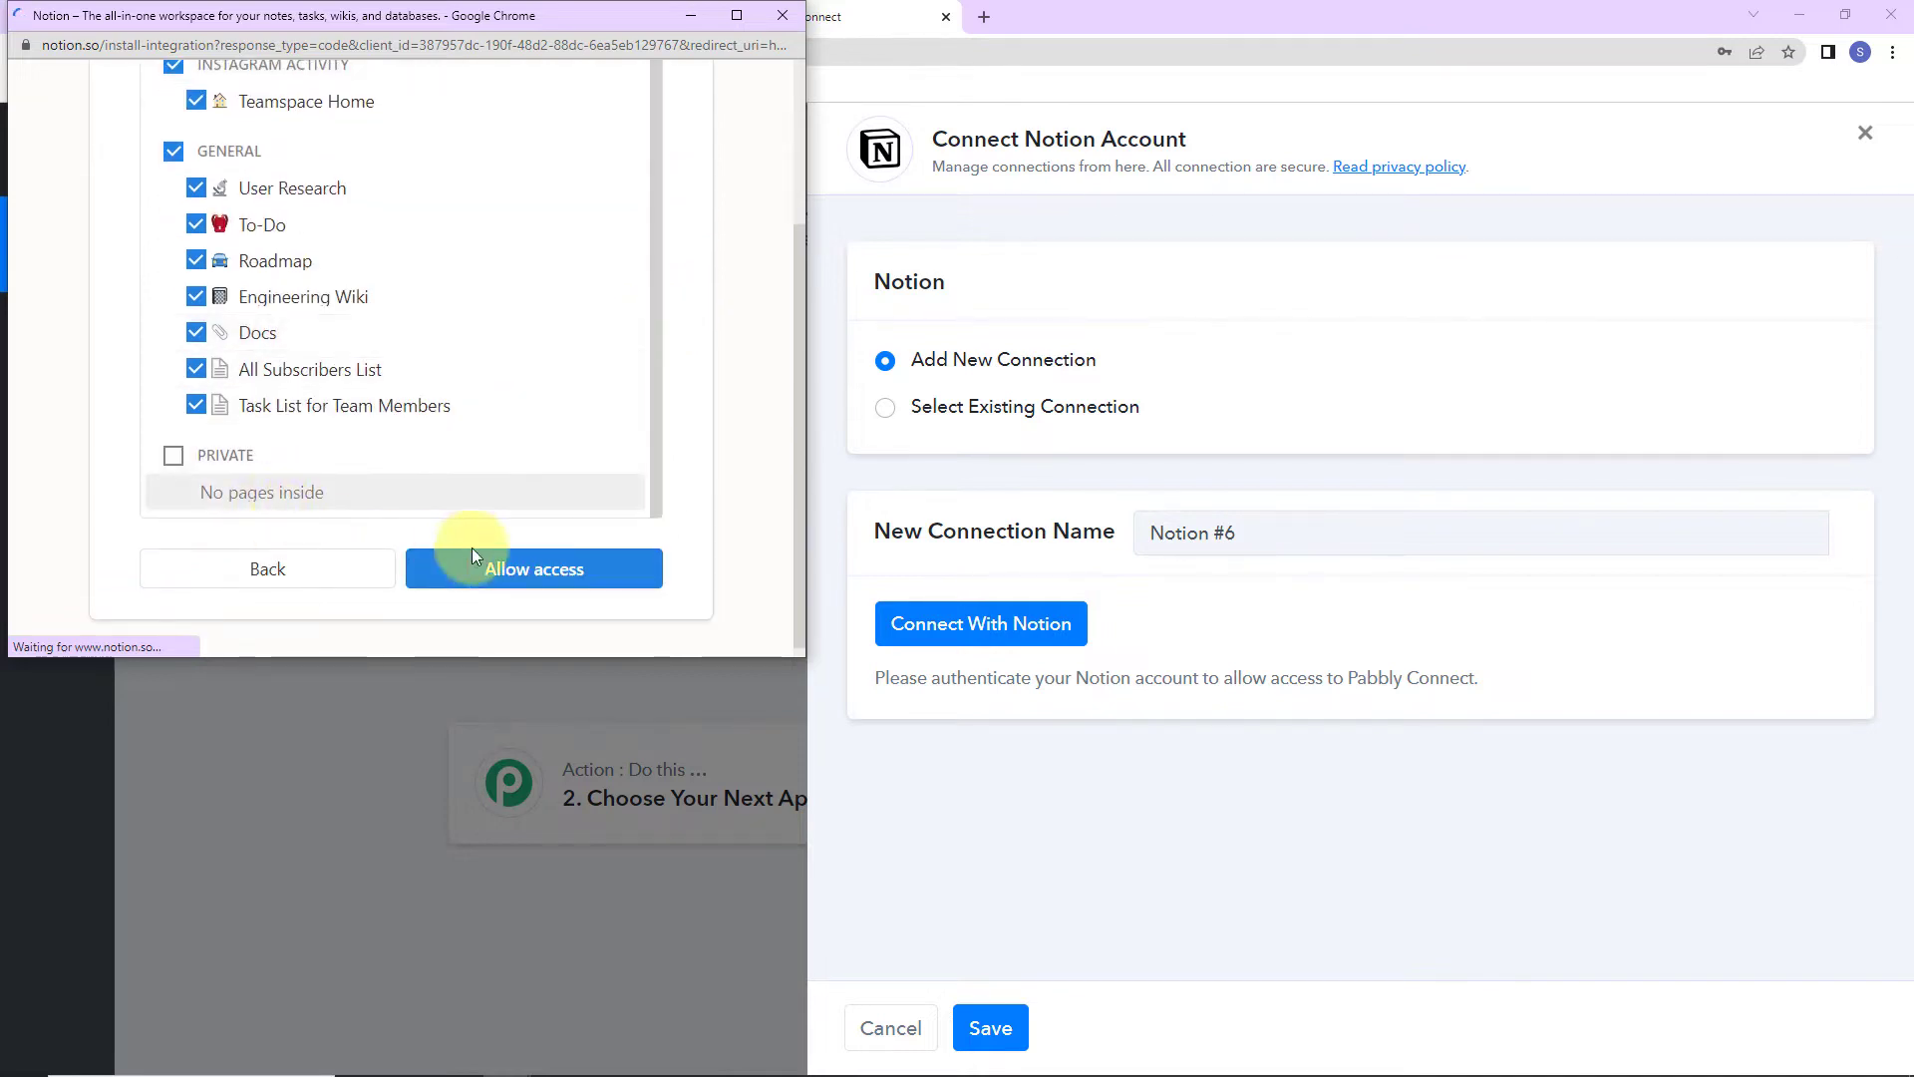
{"action": "left_click", "coordinate": [522, 579]}
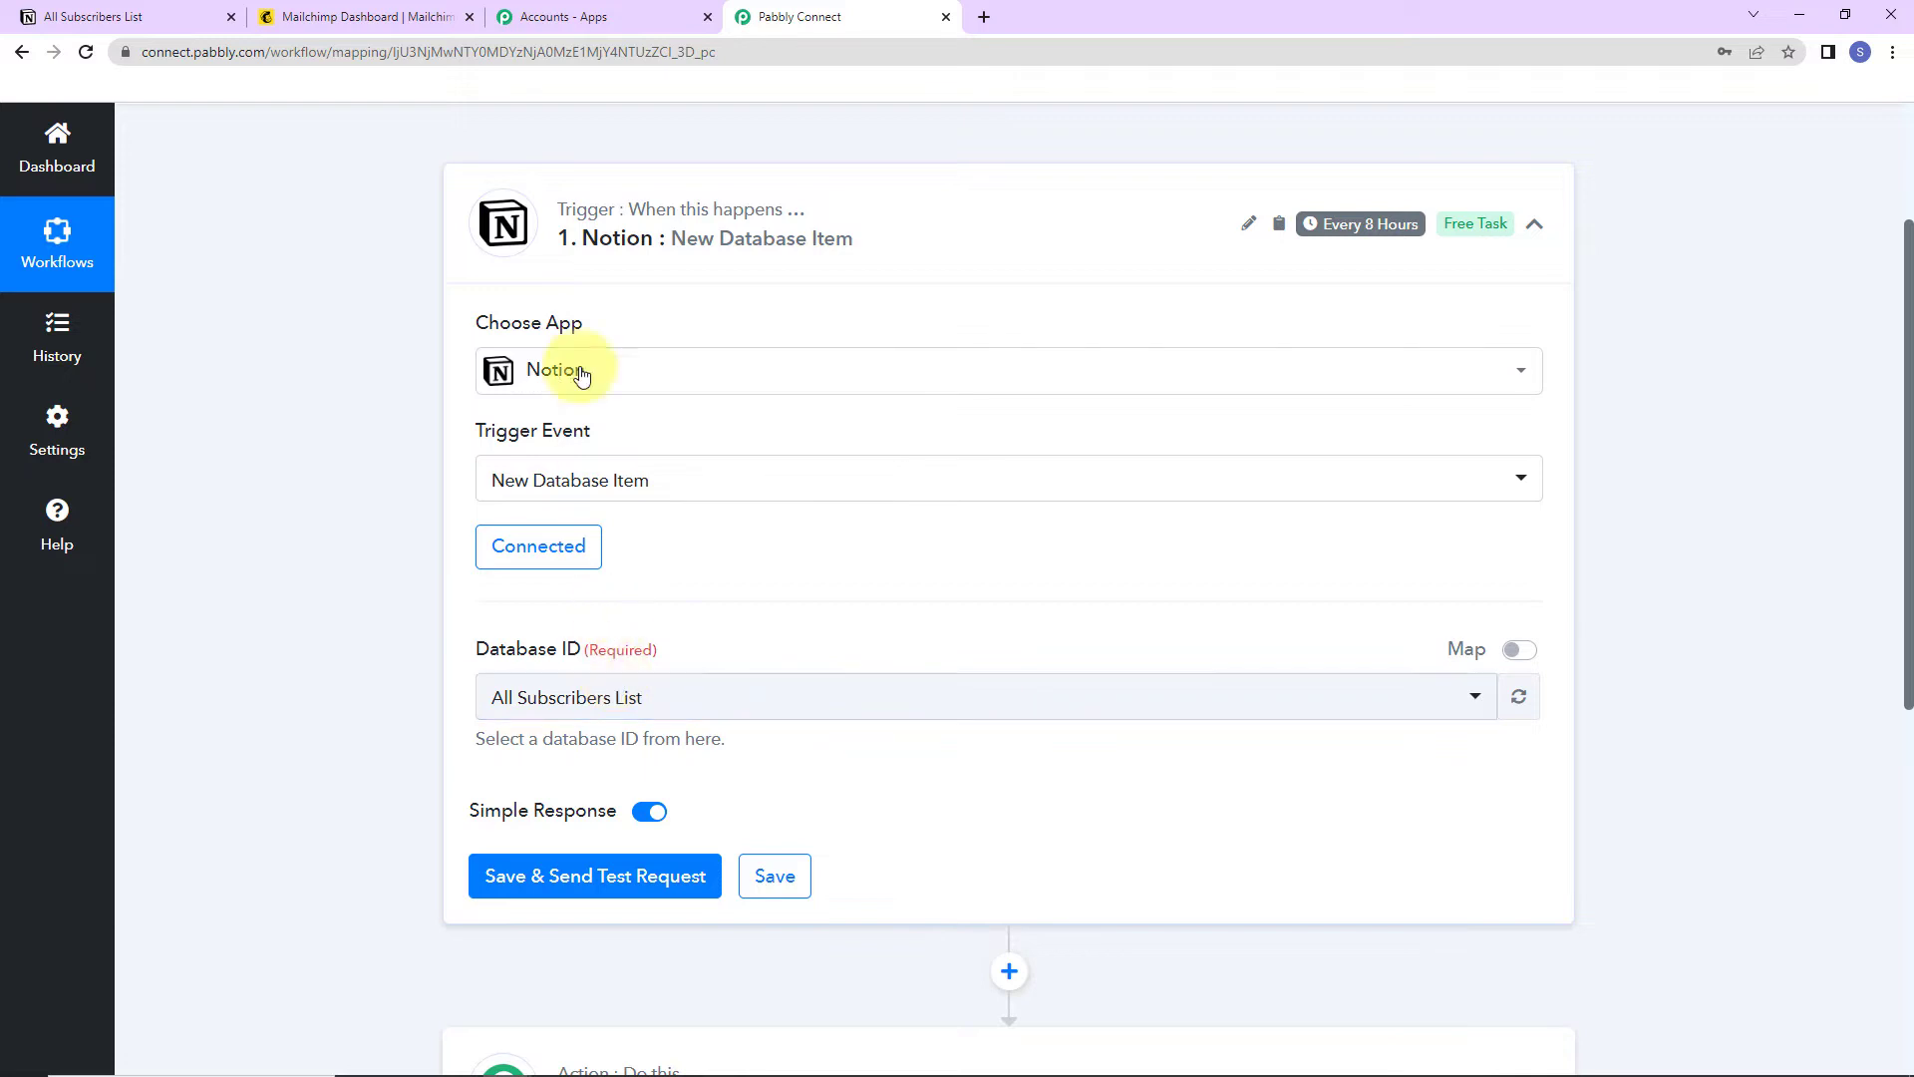
- Examine the subscriber columns and the new-item template options of the All Subscribers List database in Notion
{"action": "left_click", "coordinate": [95, 17]}
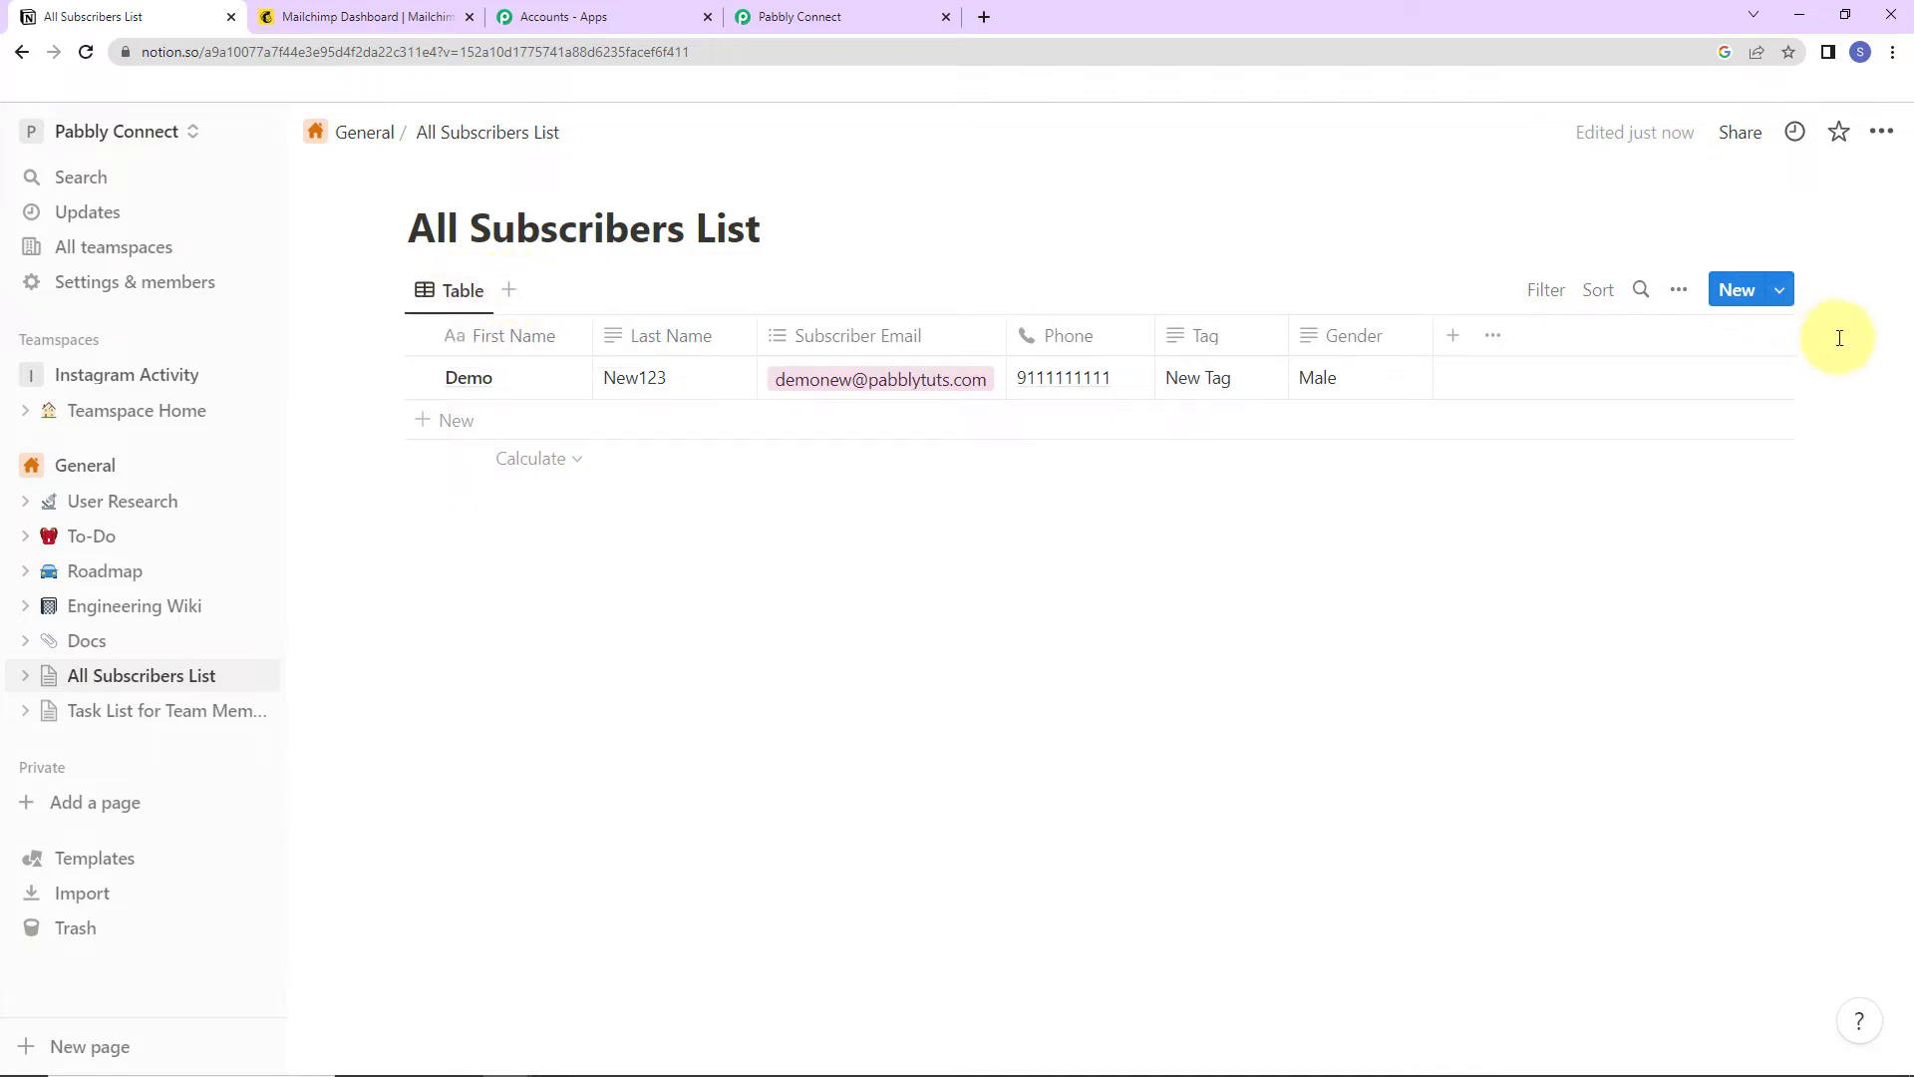
{"action": "left_click", "coordinate": [1780, 292]}
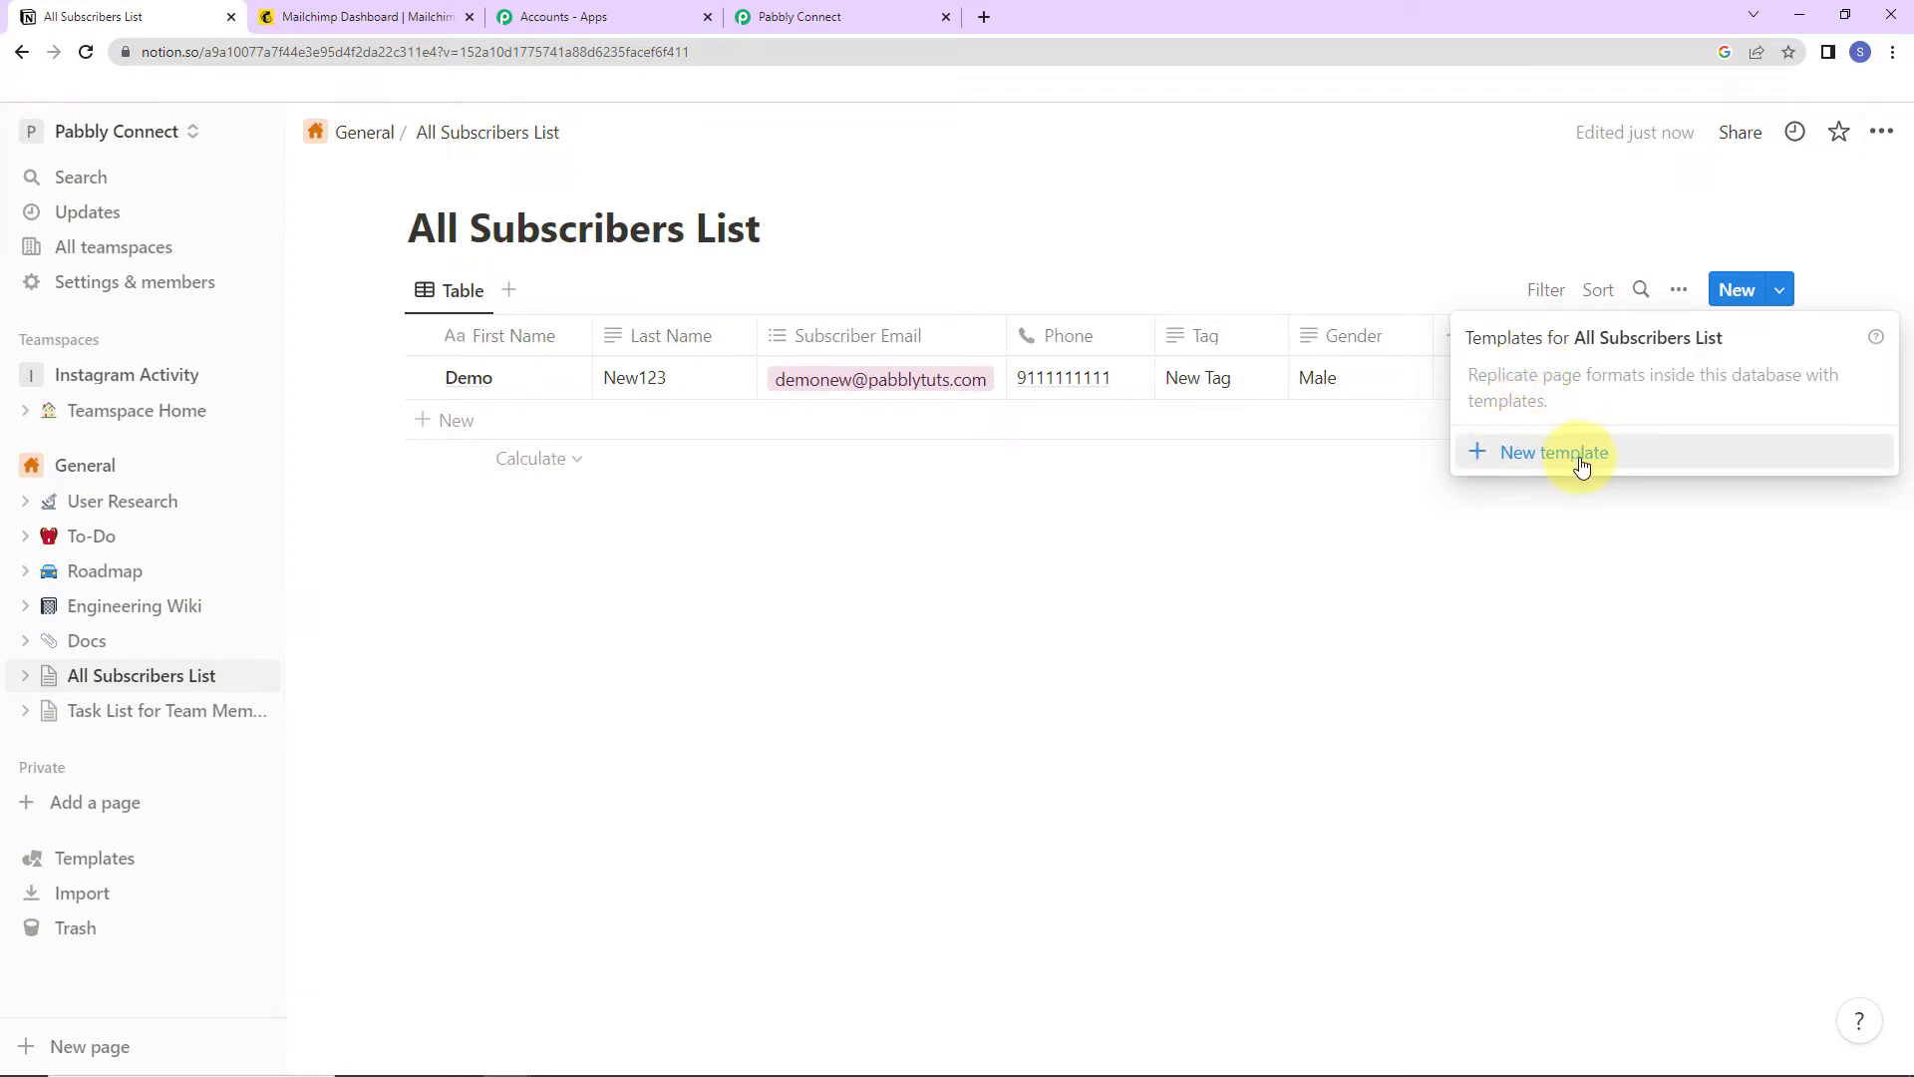
{"action": "left_click", "coordinate": [1406, 569]}
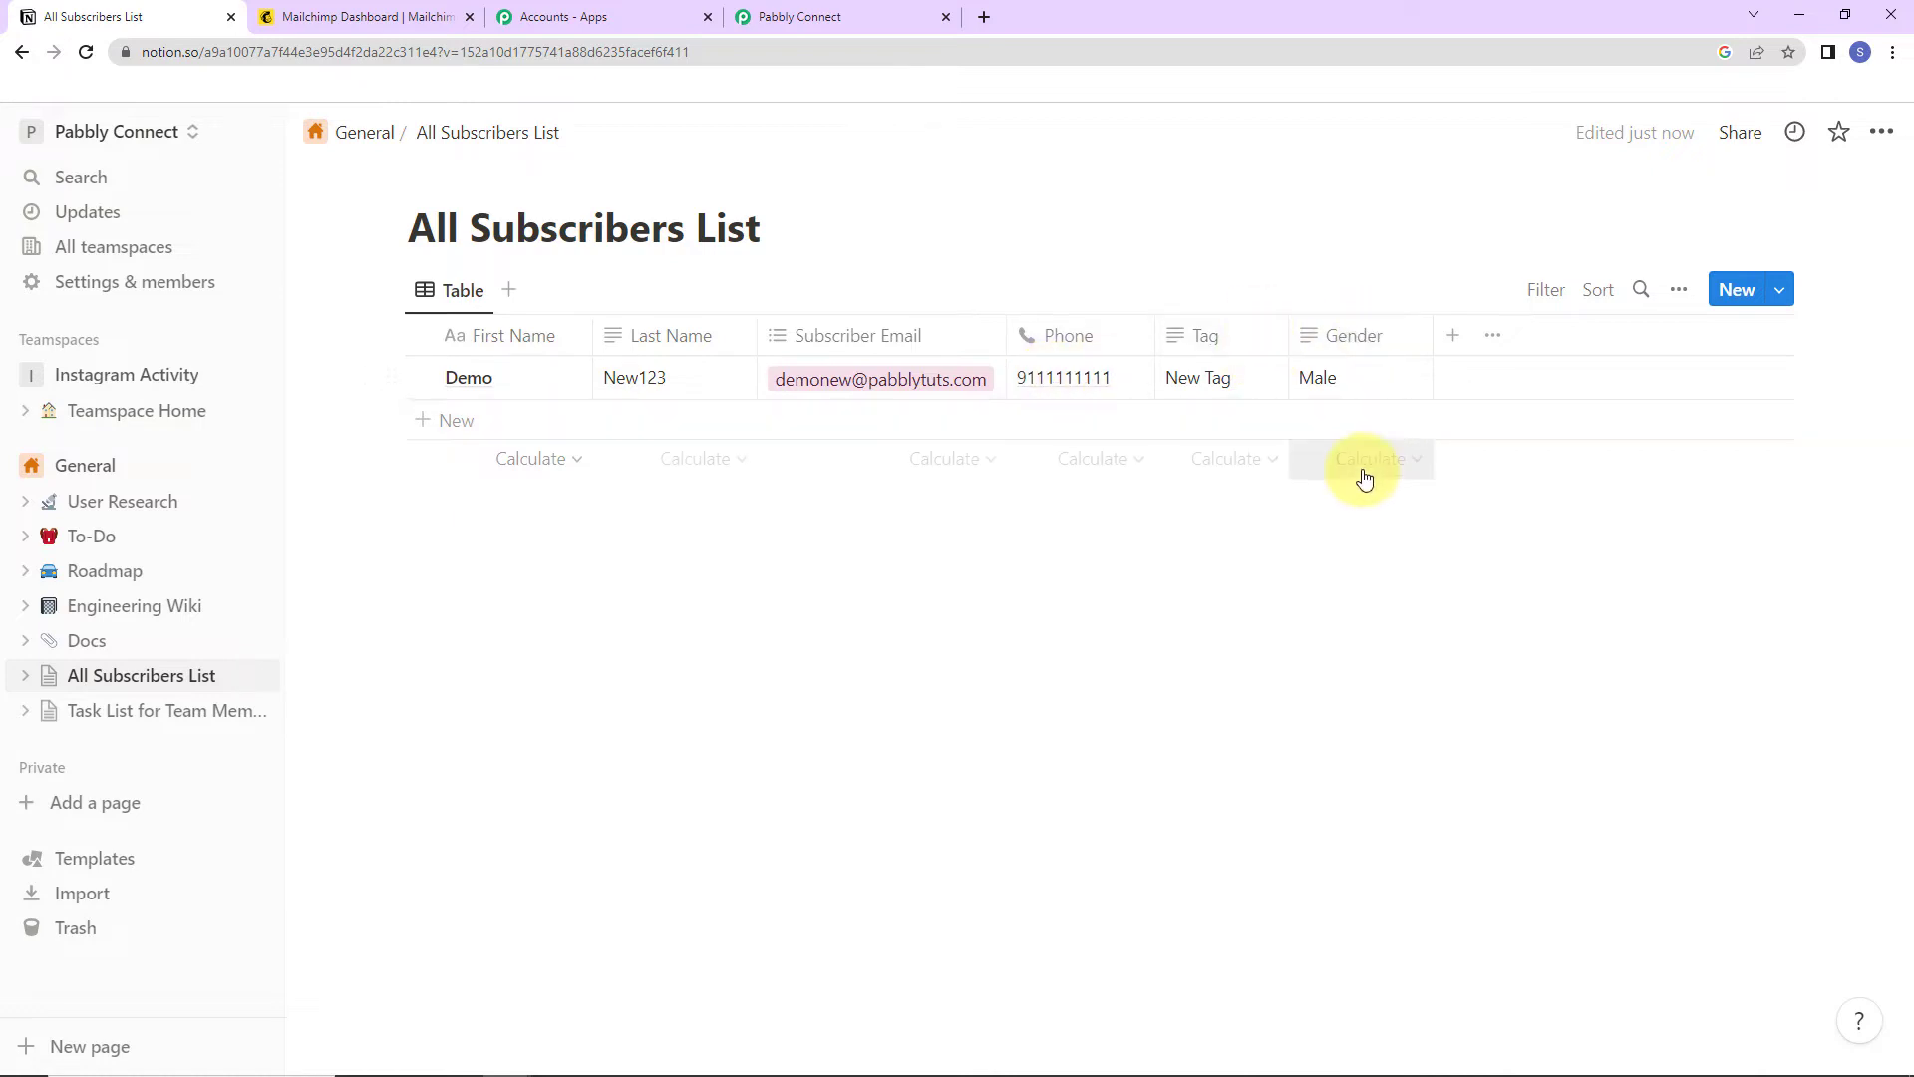
- Return to Pabbly Connect, save the Notion trigger for the All Subscribers List database and send a test request
{"action": "left_click", "coordinate": [865, 20]}
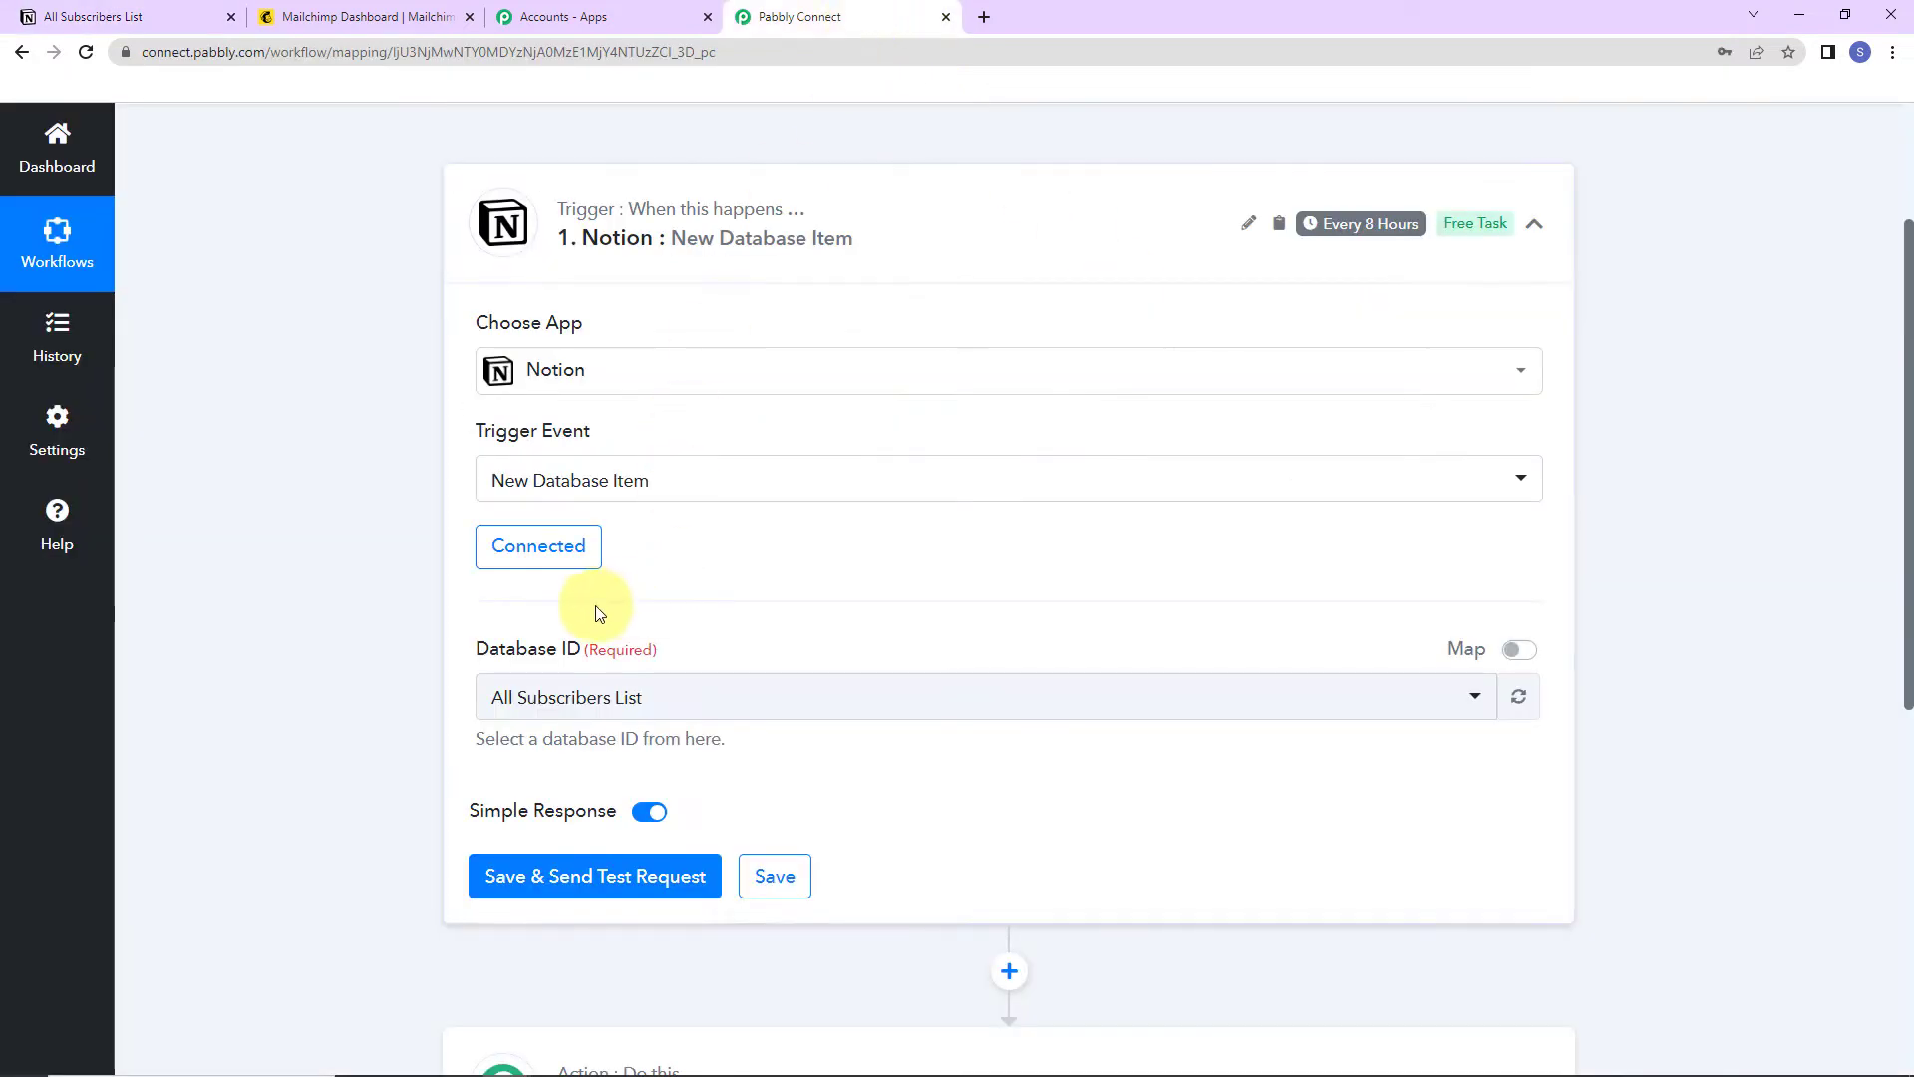
{"action": "left_click", "coordinate": [505, 875]}
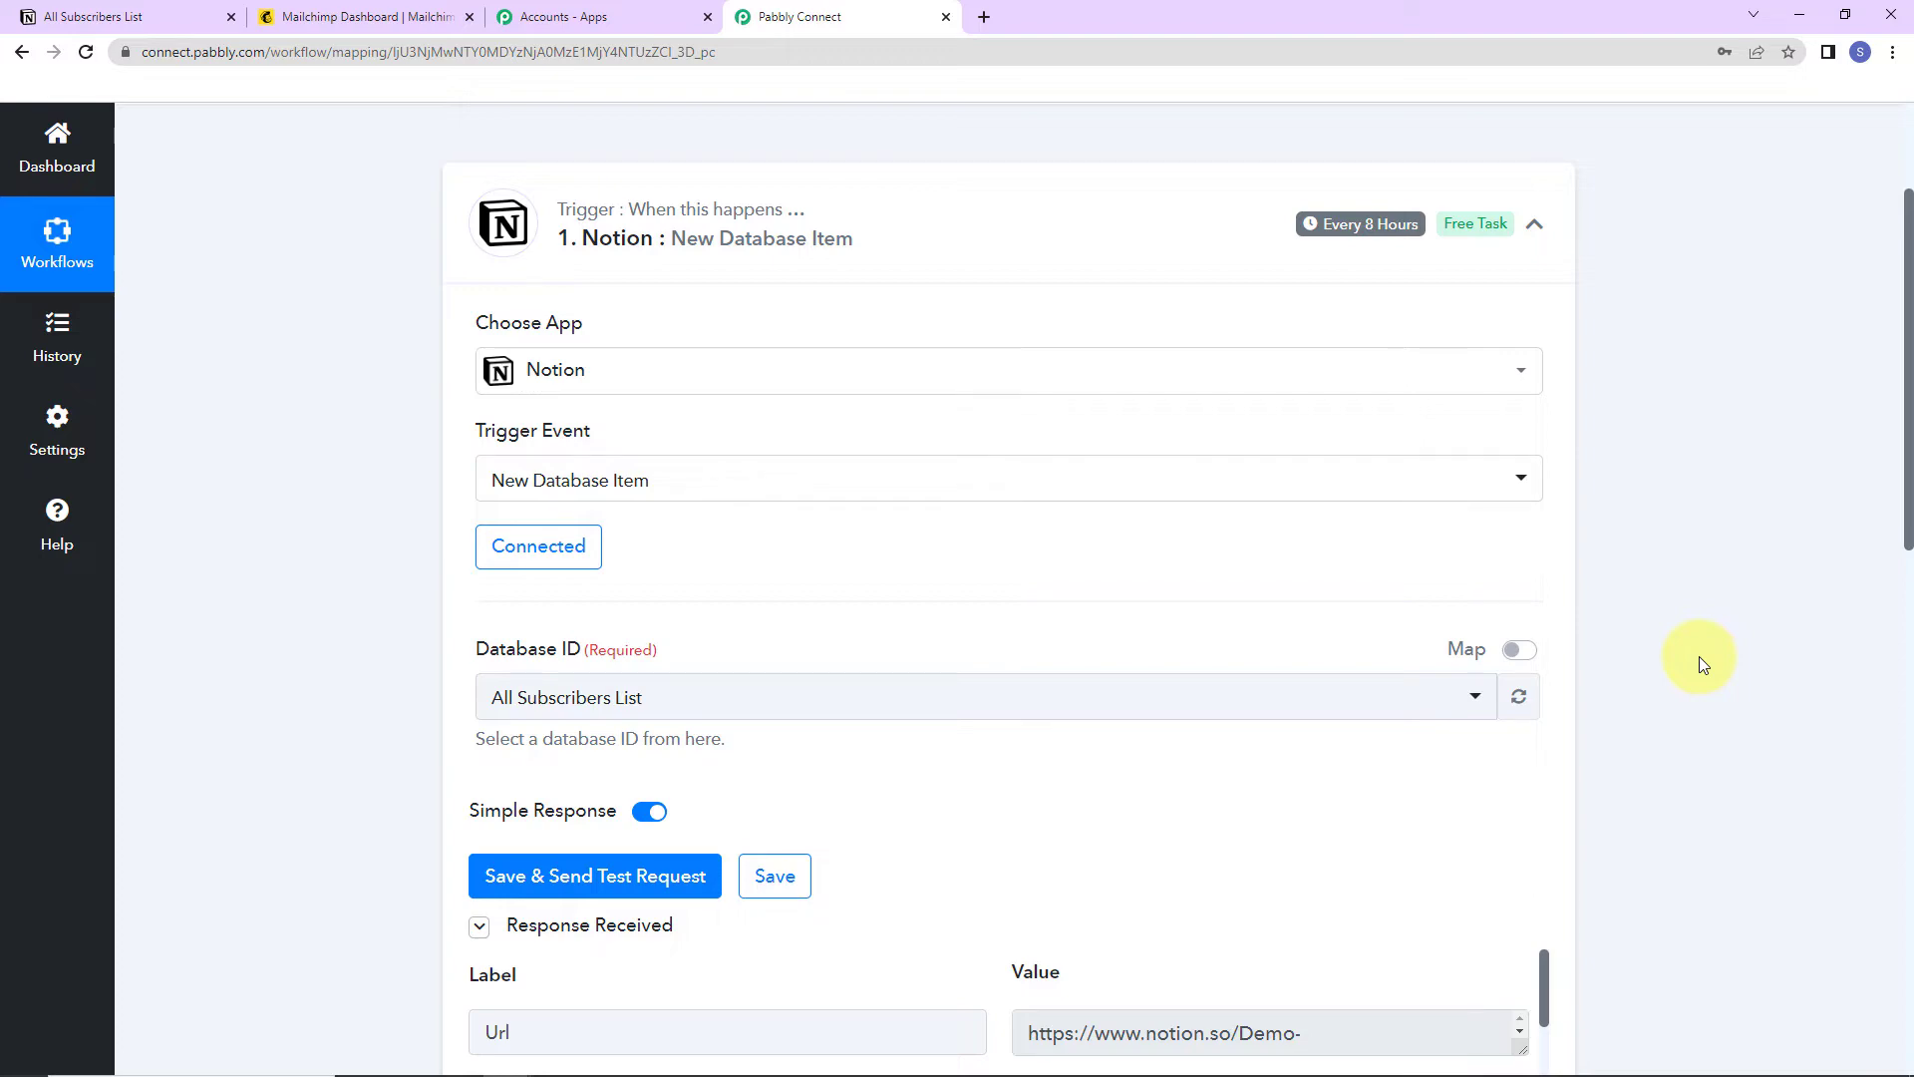
- Review the received Notion response for the subscriber's tag, email, phone, last name, gender, first name and created time
{"action": "scroll", "coordinate": [1699, 640], "scroll_direction": "down", "scroll_amount": 7}
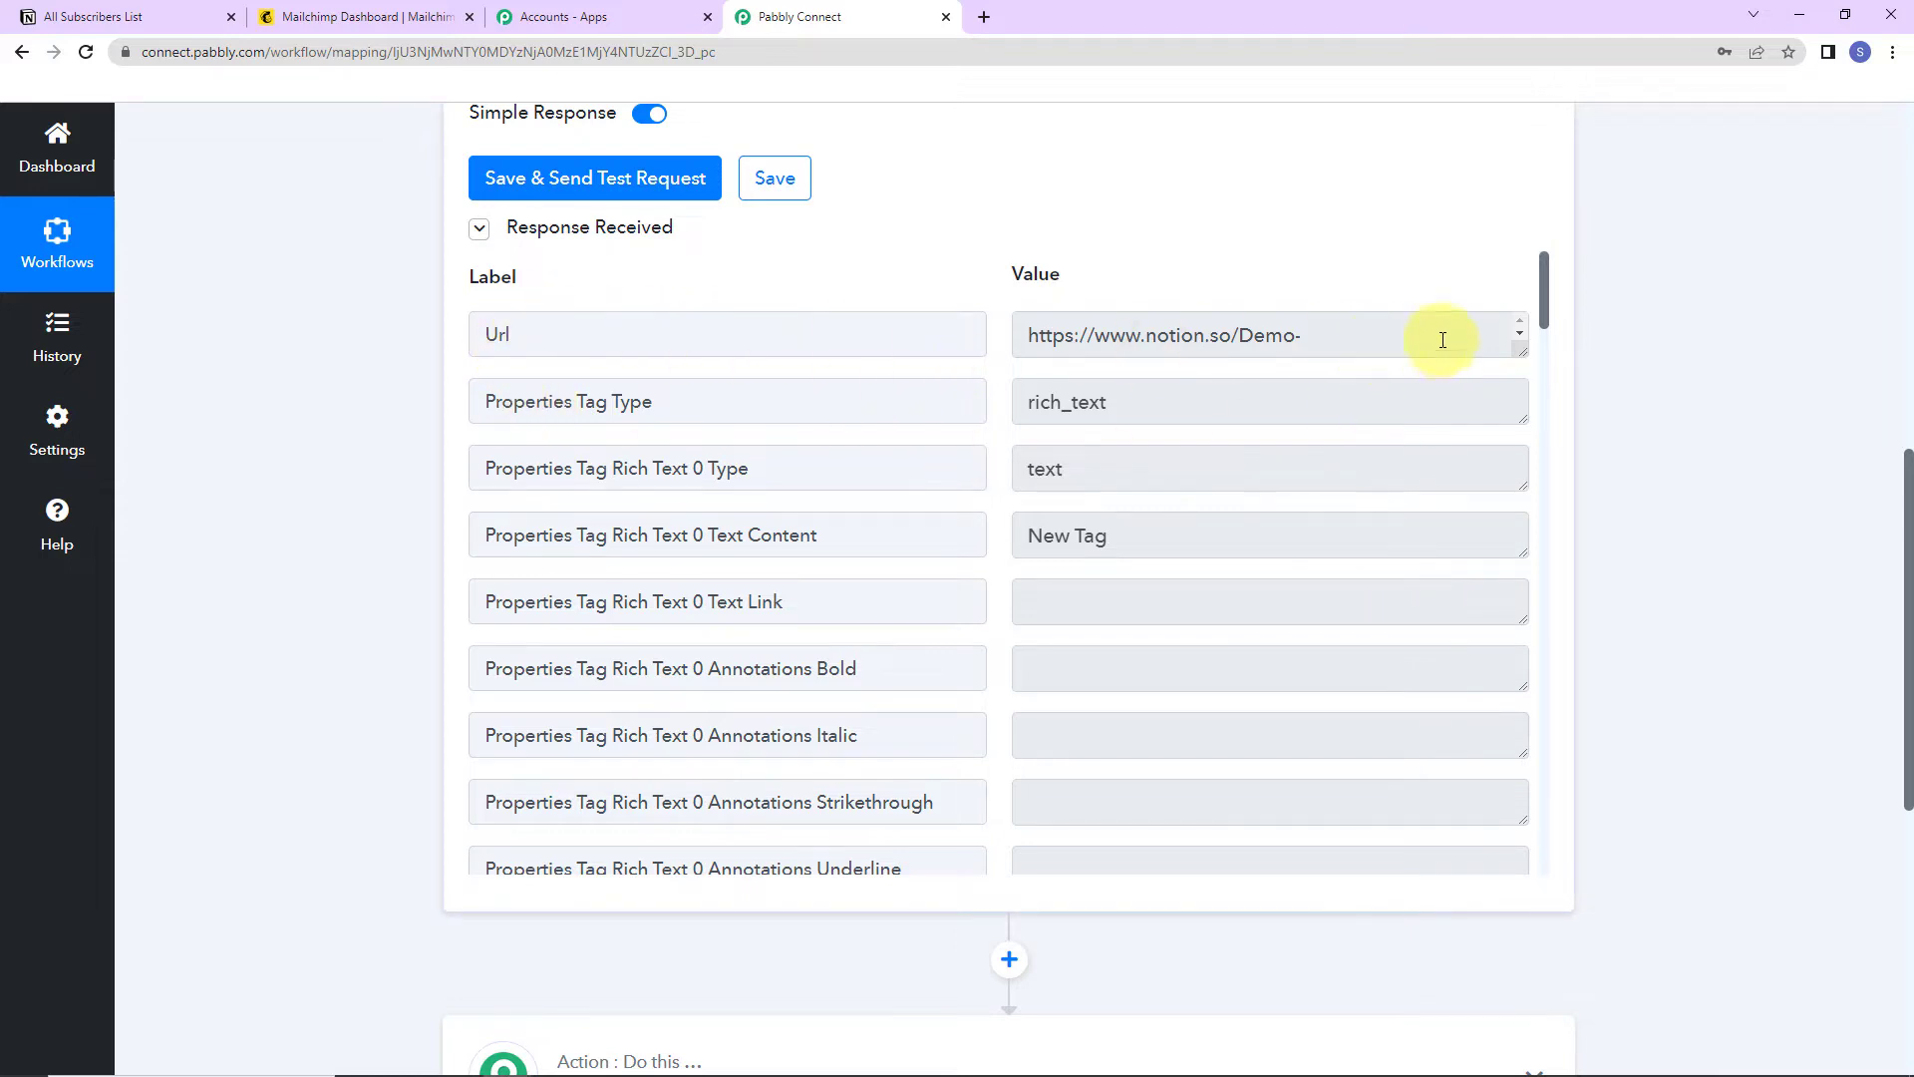
{"action": "scroll", "coordinate": [1547, 290], "scroll_direction": "down", "scroll_amount": 2}
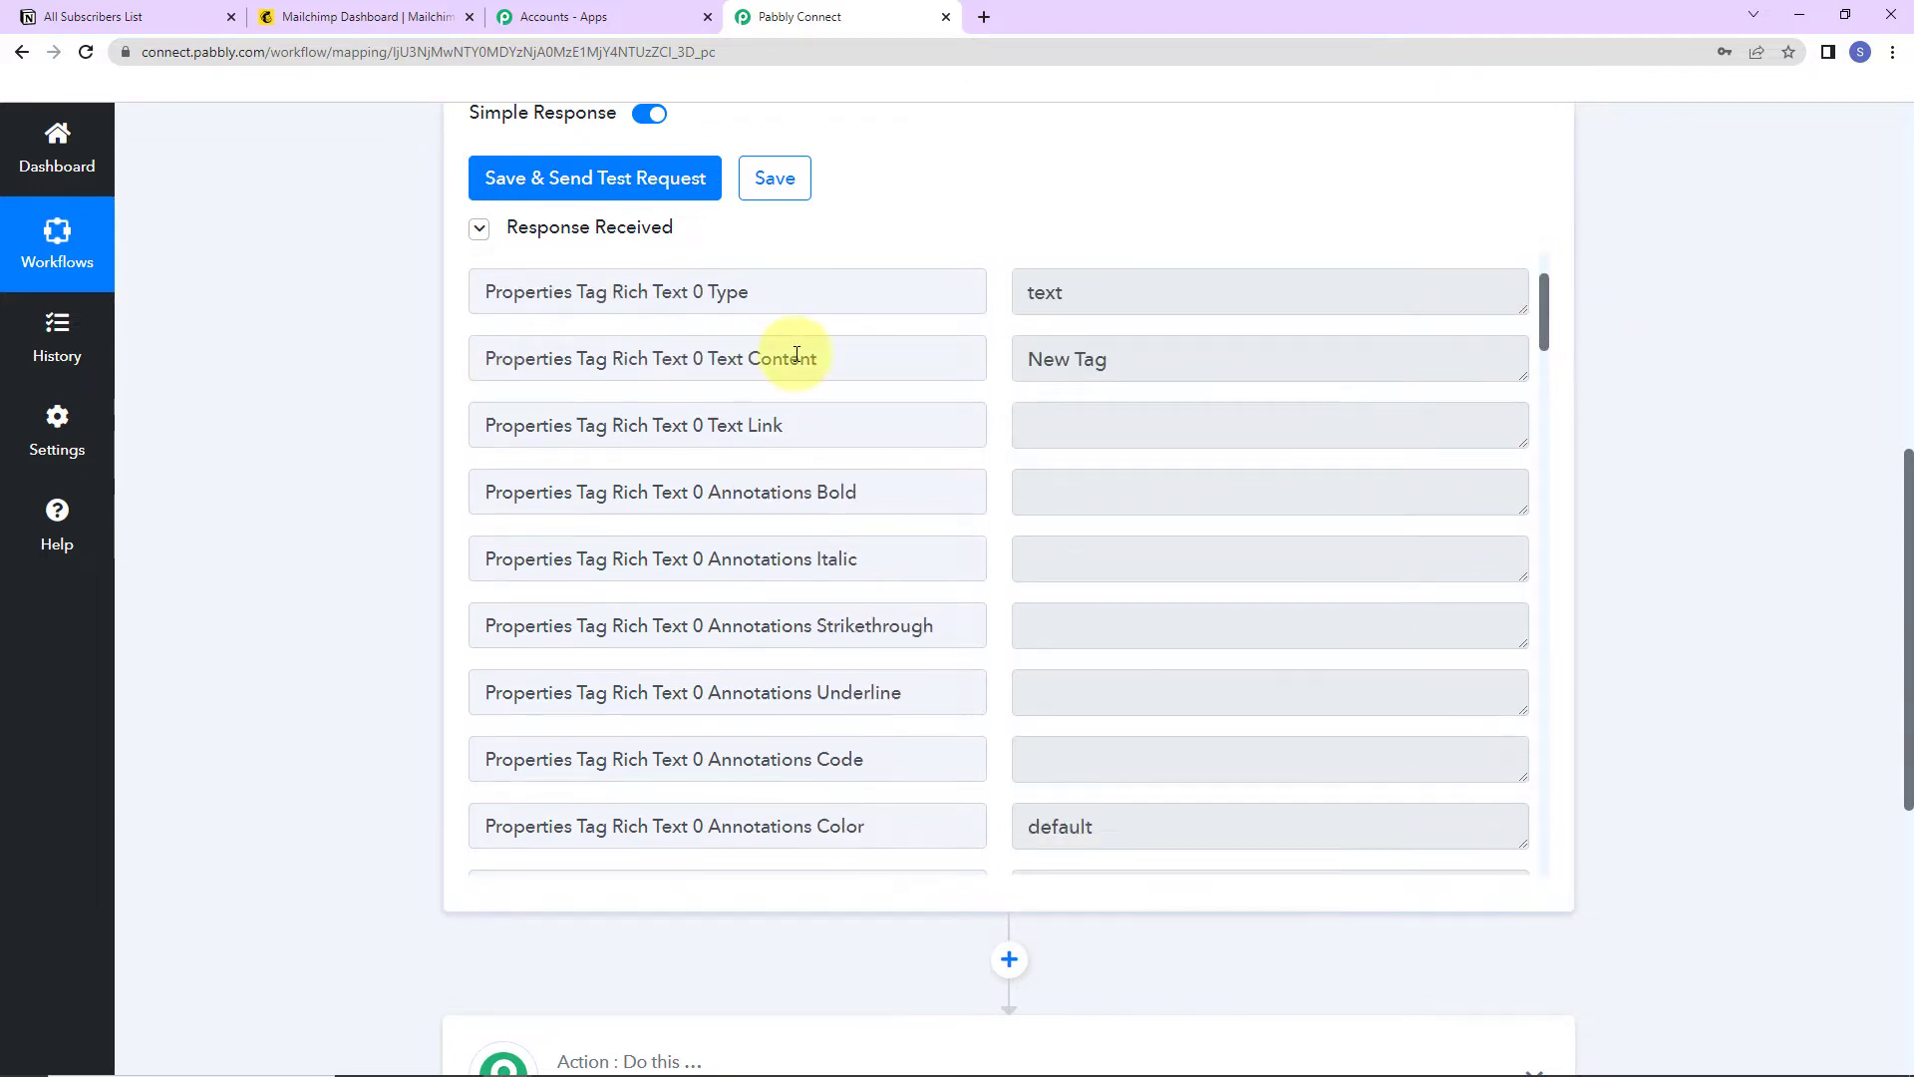
{"action": "left_click_drag", "start_coordinate": [1545, 300], "coordinate": [1552, 410]}
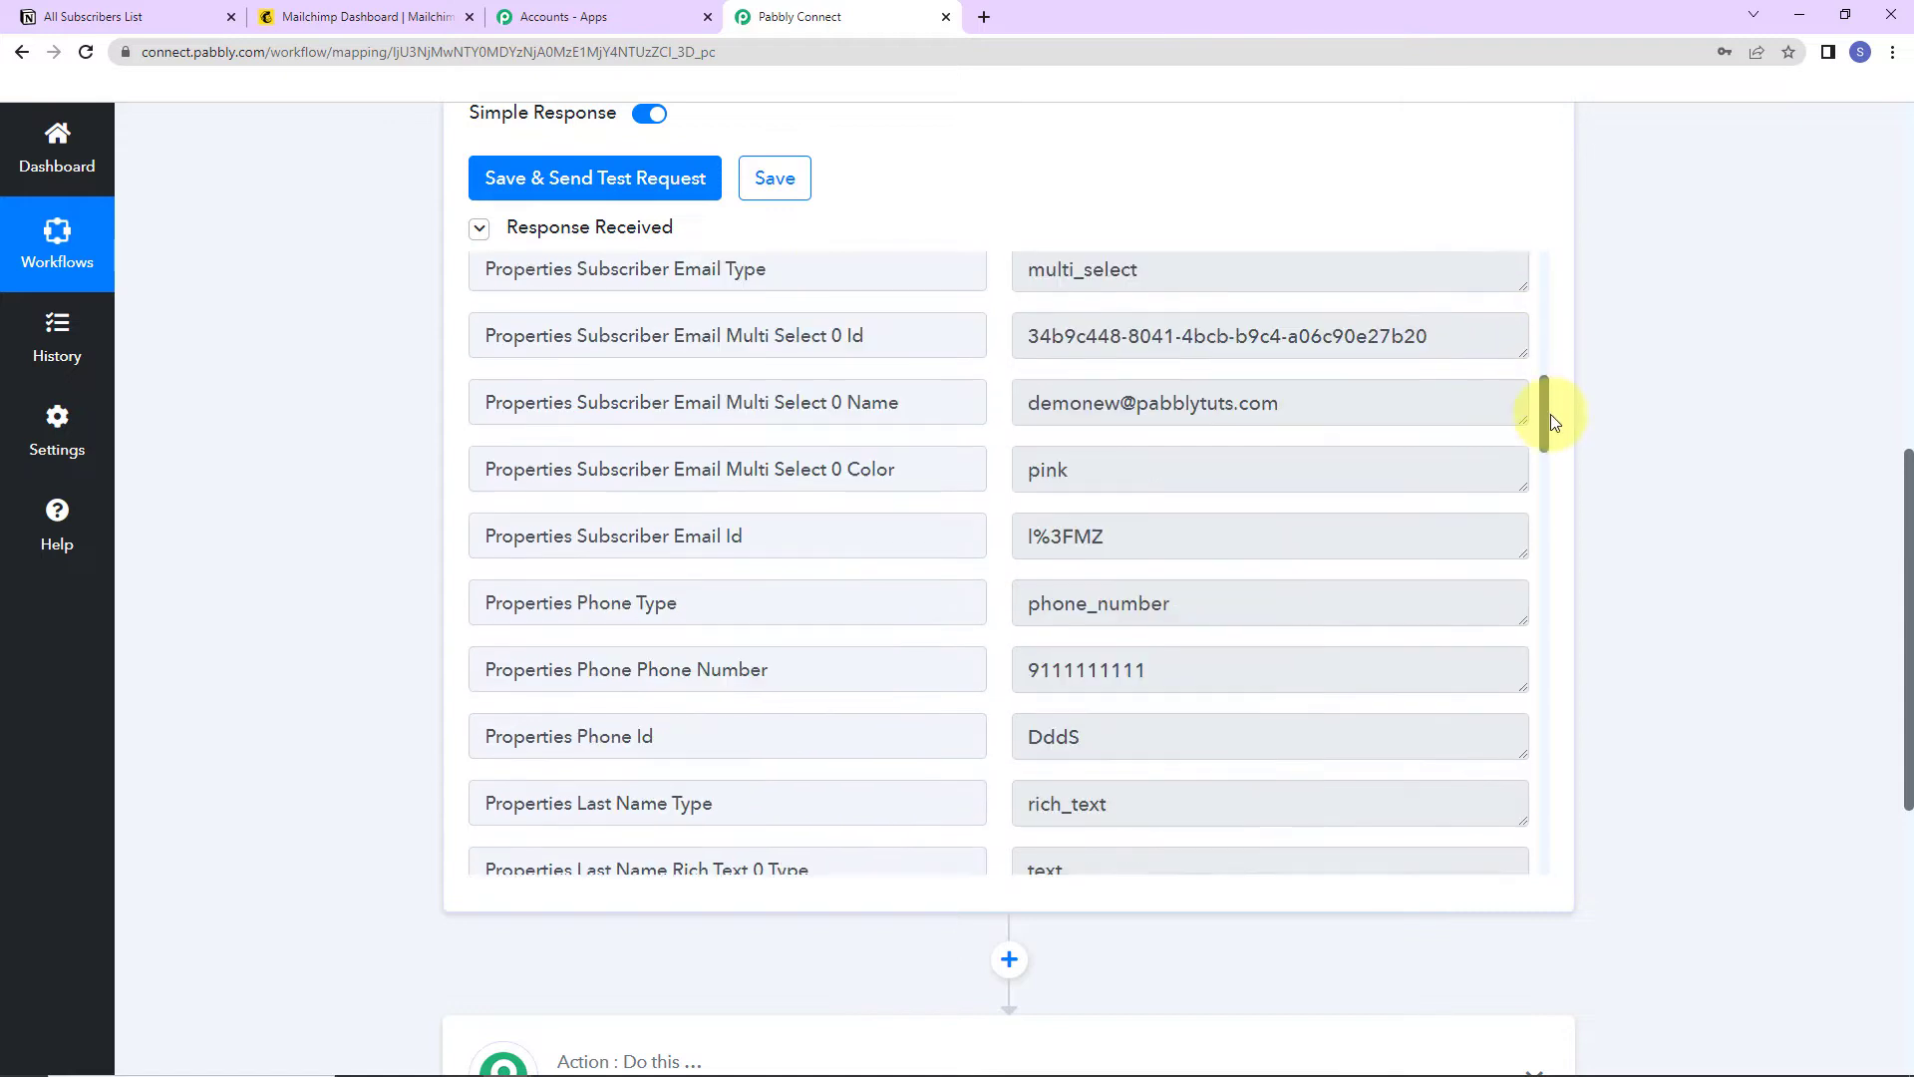
{"action": "left_click_drag", "start_coordinate": [1031, 426], "coordinate": [1292, 423]}
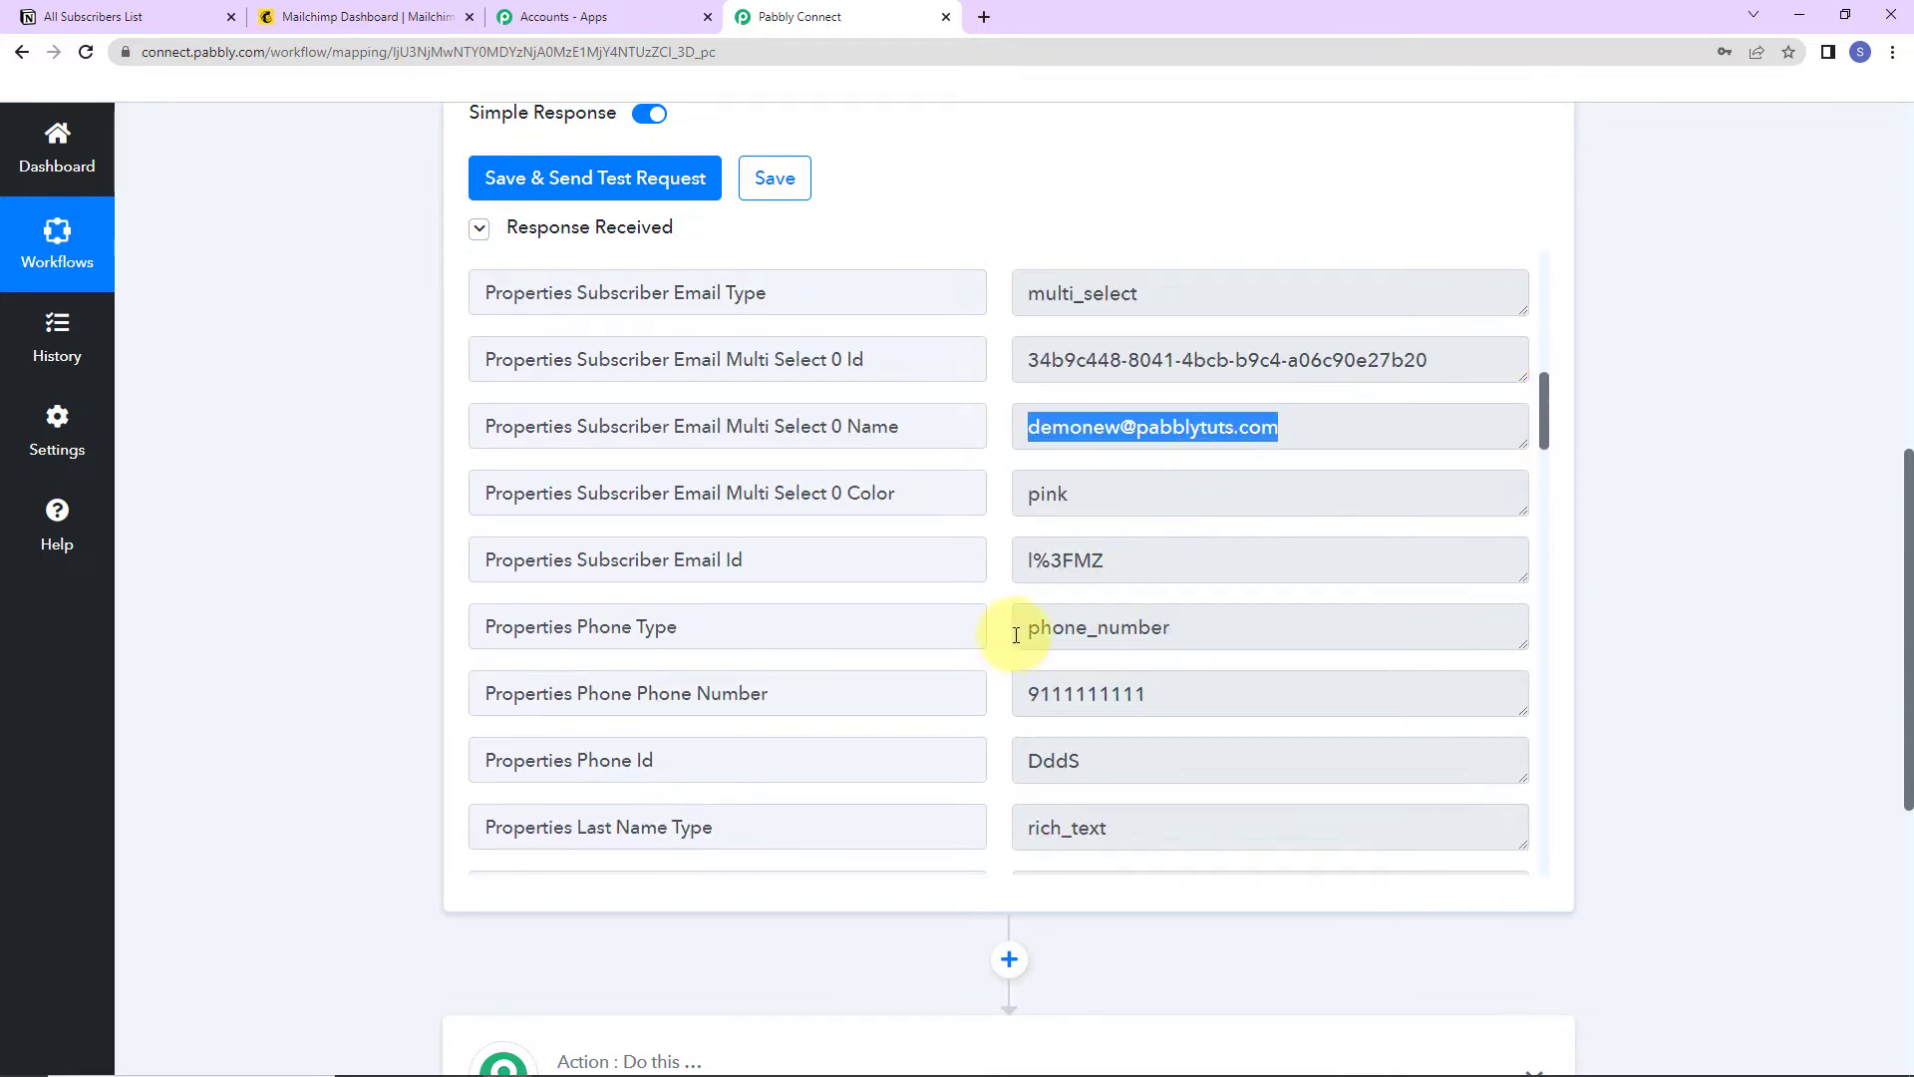
{"action": "left_click_drag", "start_coordinate": [1015, 625], "coordinate": [1196, 666]}
{"action": "left_click_drag", "start_coordinate": [1038, 691], "coordinate": [1272, 683]}
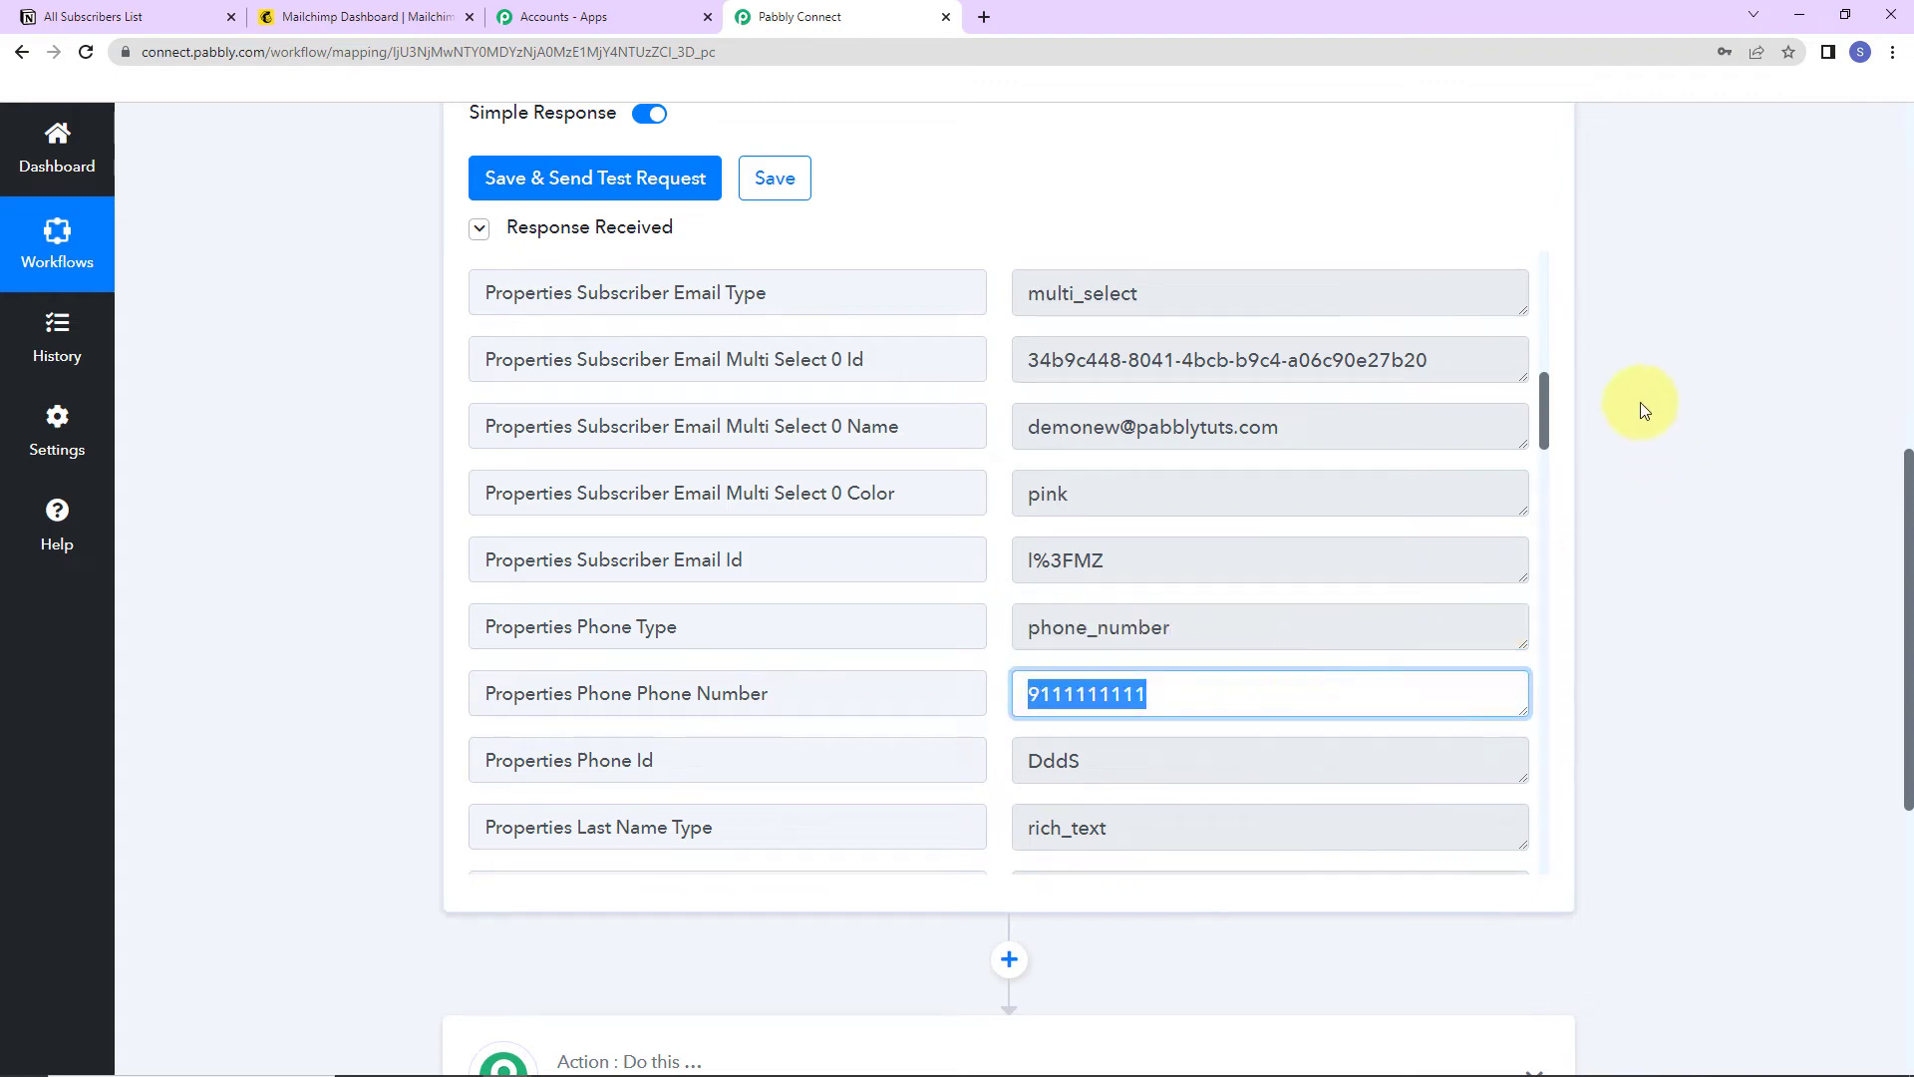
{"action": "left_click_drag", "start_coordinate": [1541, 389], "coordinate": [1548, 458]}
{"action": "left_click_drag", "start_coordinate": [1043, 461], "coordinate": [1259, 473]}
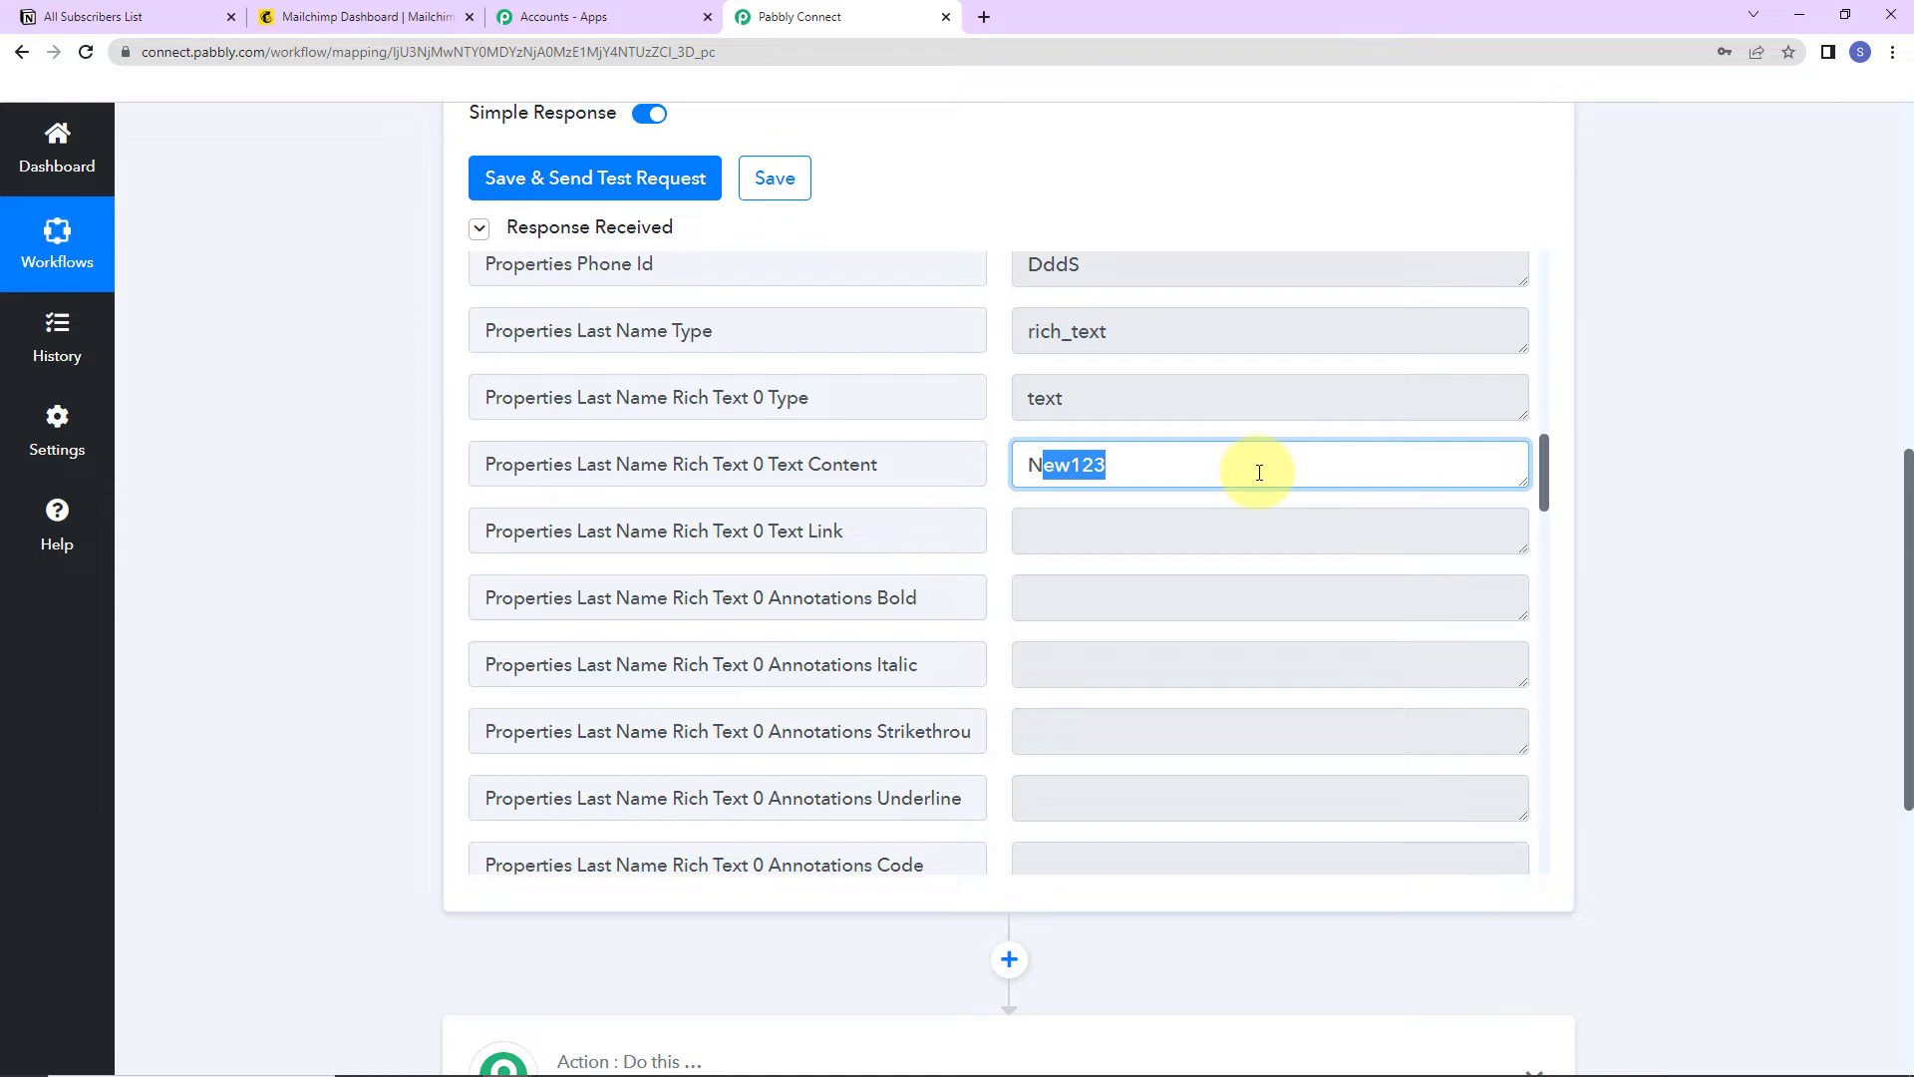
{"action": "left_click_drag", "start_coordinate": [1541, 466], "coordinate": [1547, 546]}
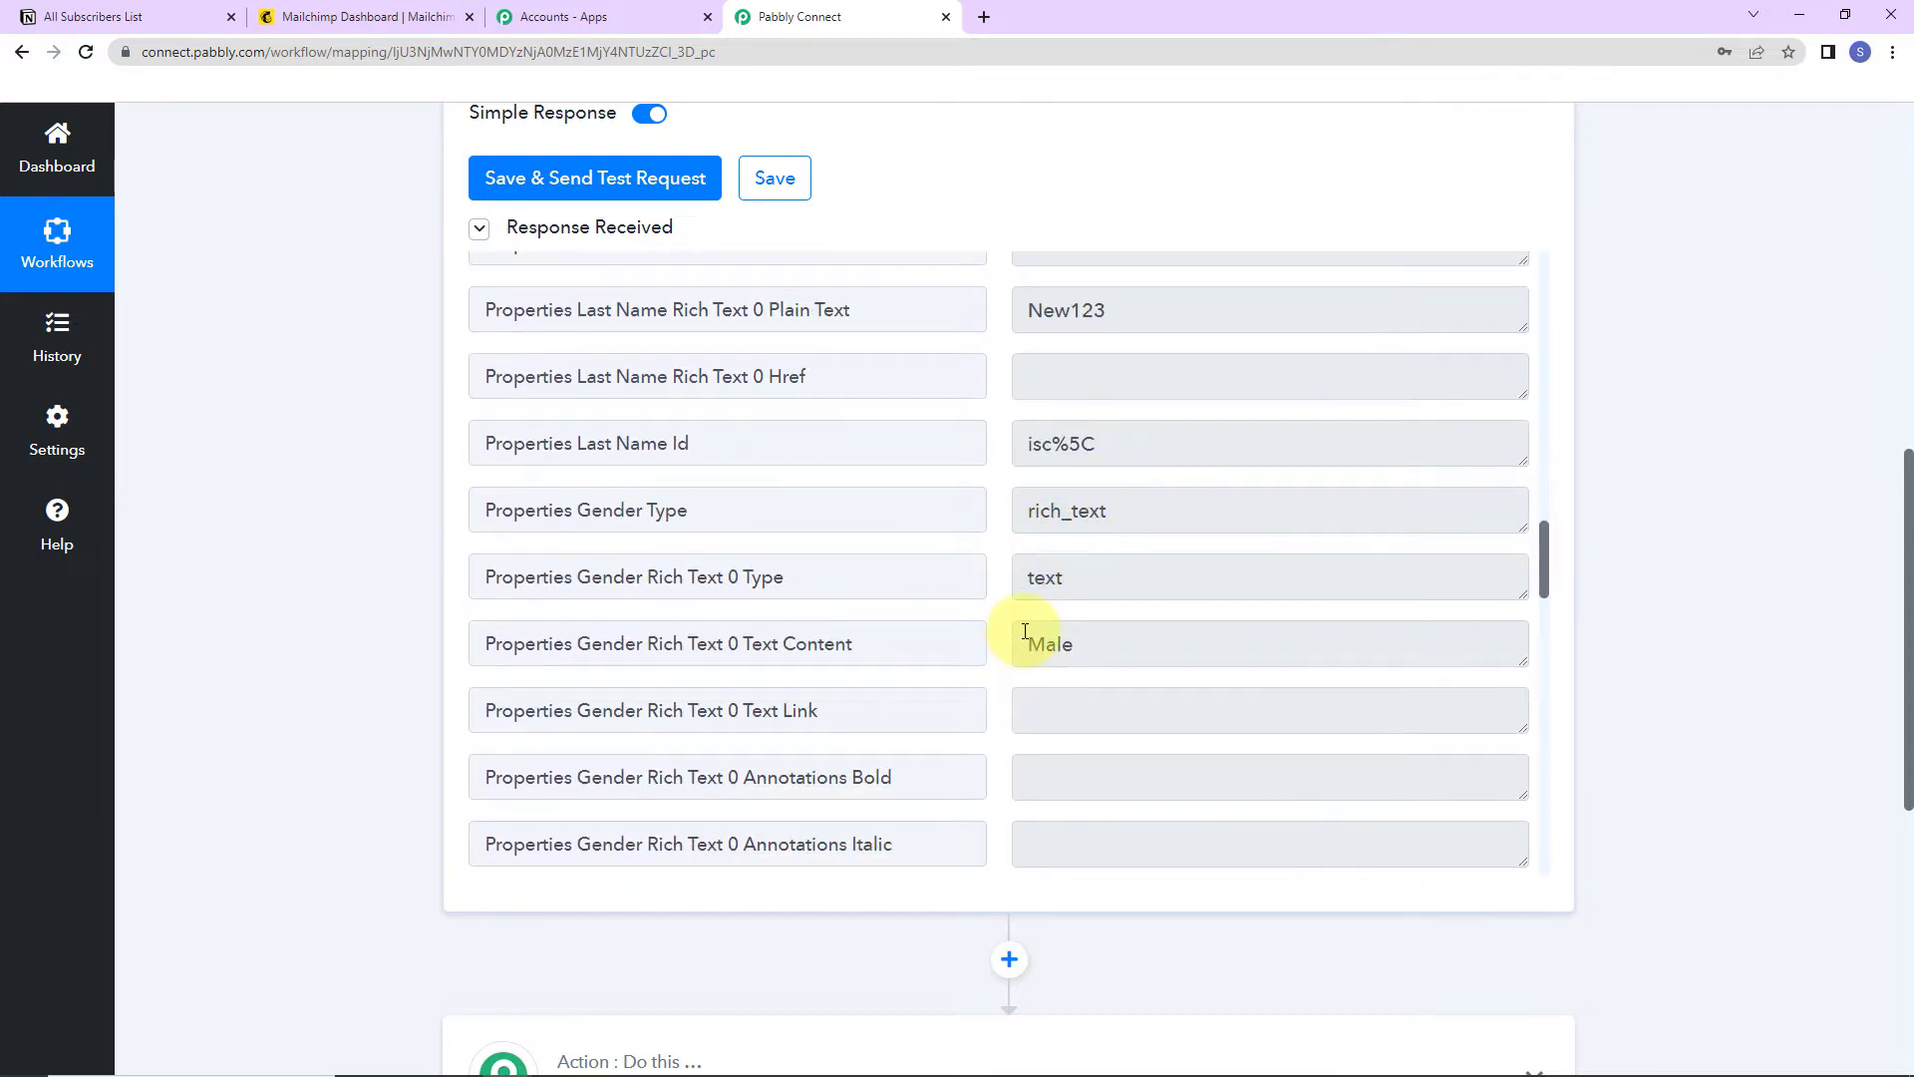
{"action": "left_click_drag", "start_coordinate": [1025, 638], "coordinate": [1551, 650]}
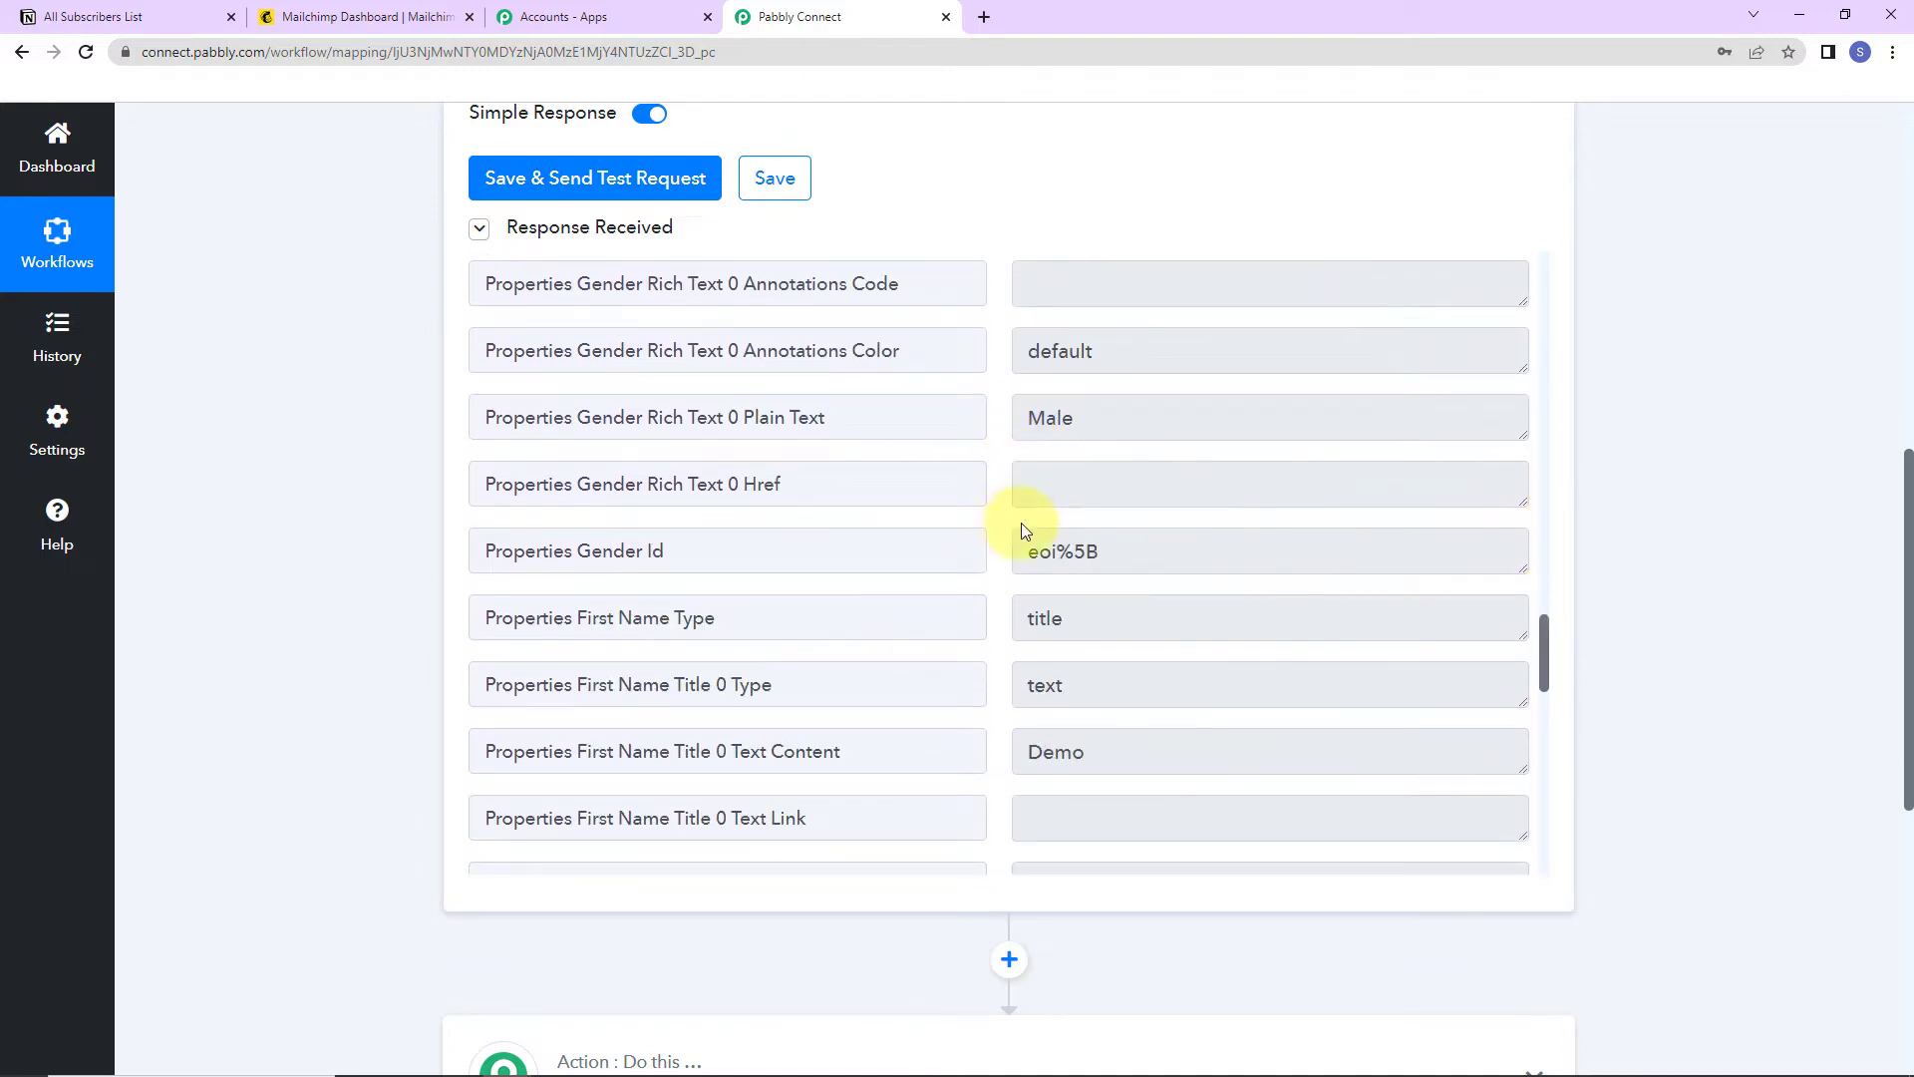
{"action": "double_click", "coordinate": [1043, 754]}
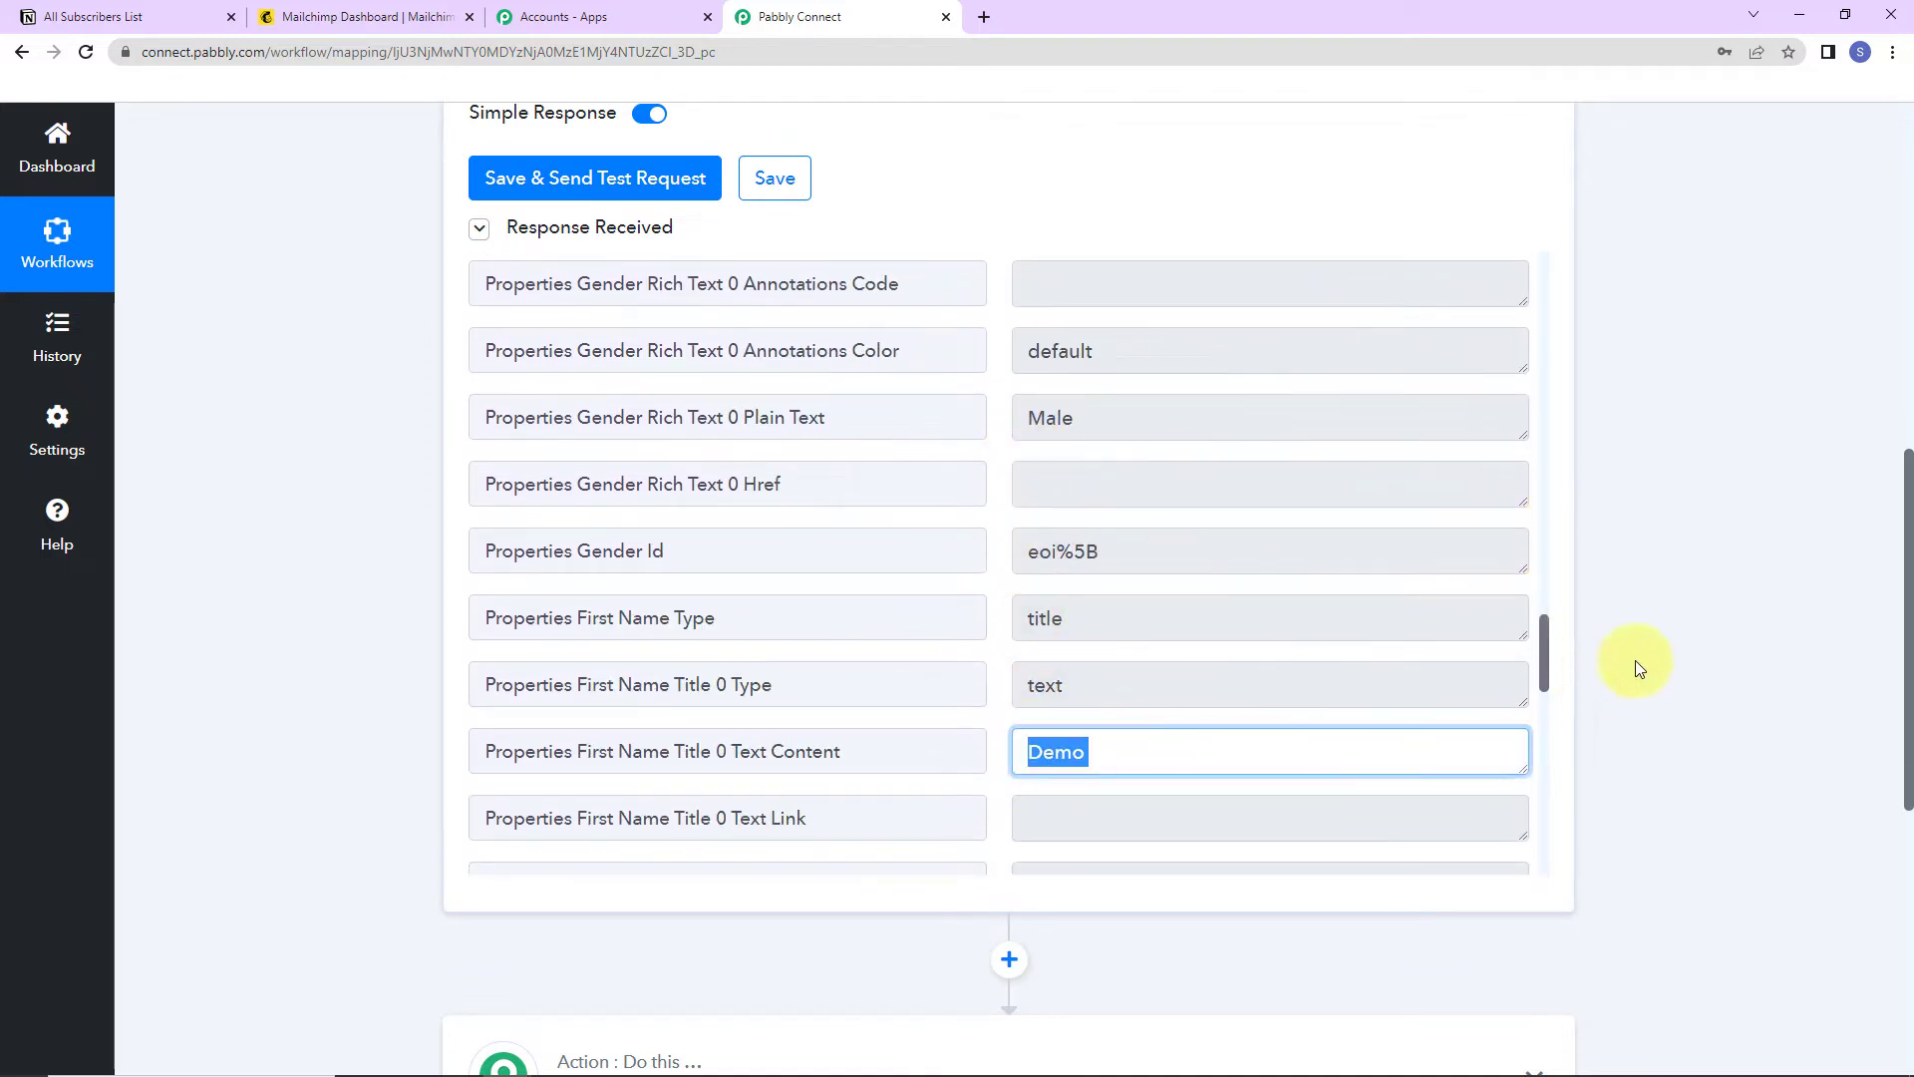
{"action": "left_click_drag", "start_coordinate": [1546, 632], "coordinate": [1564, 725]}
{"action": "scroll", "coordinate": [1564, 724], "scroll_direction": "down", "scroll_amount": 7}
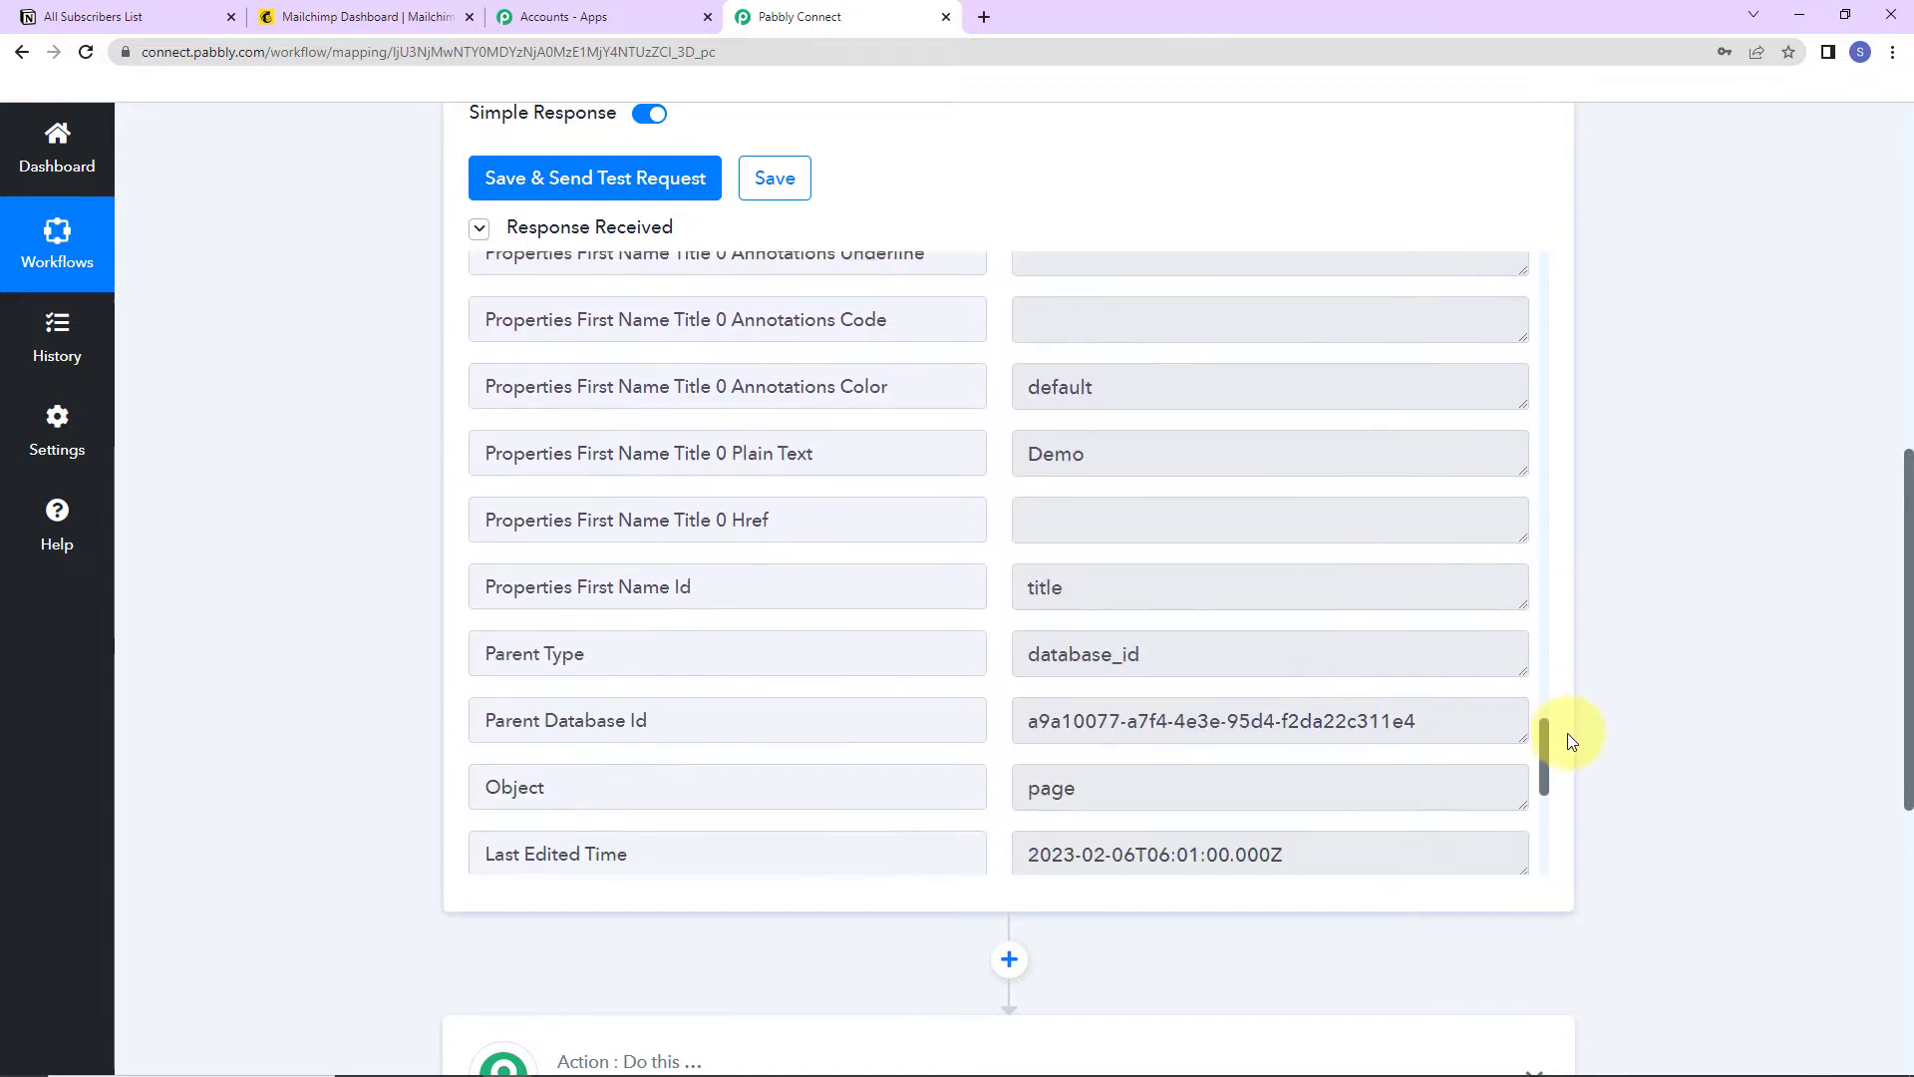
{"action": "left_click_drag", "start_coordinate": [1027, 630], "coordinate": [1303, 632]}
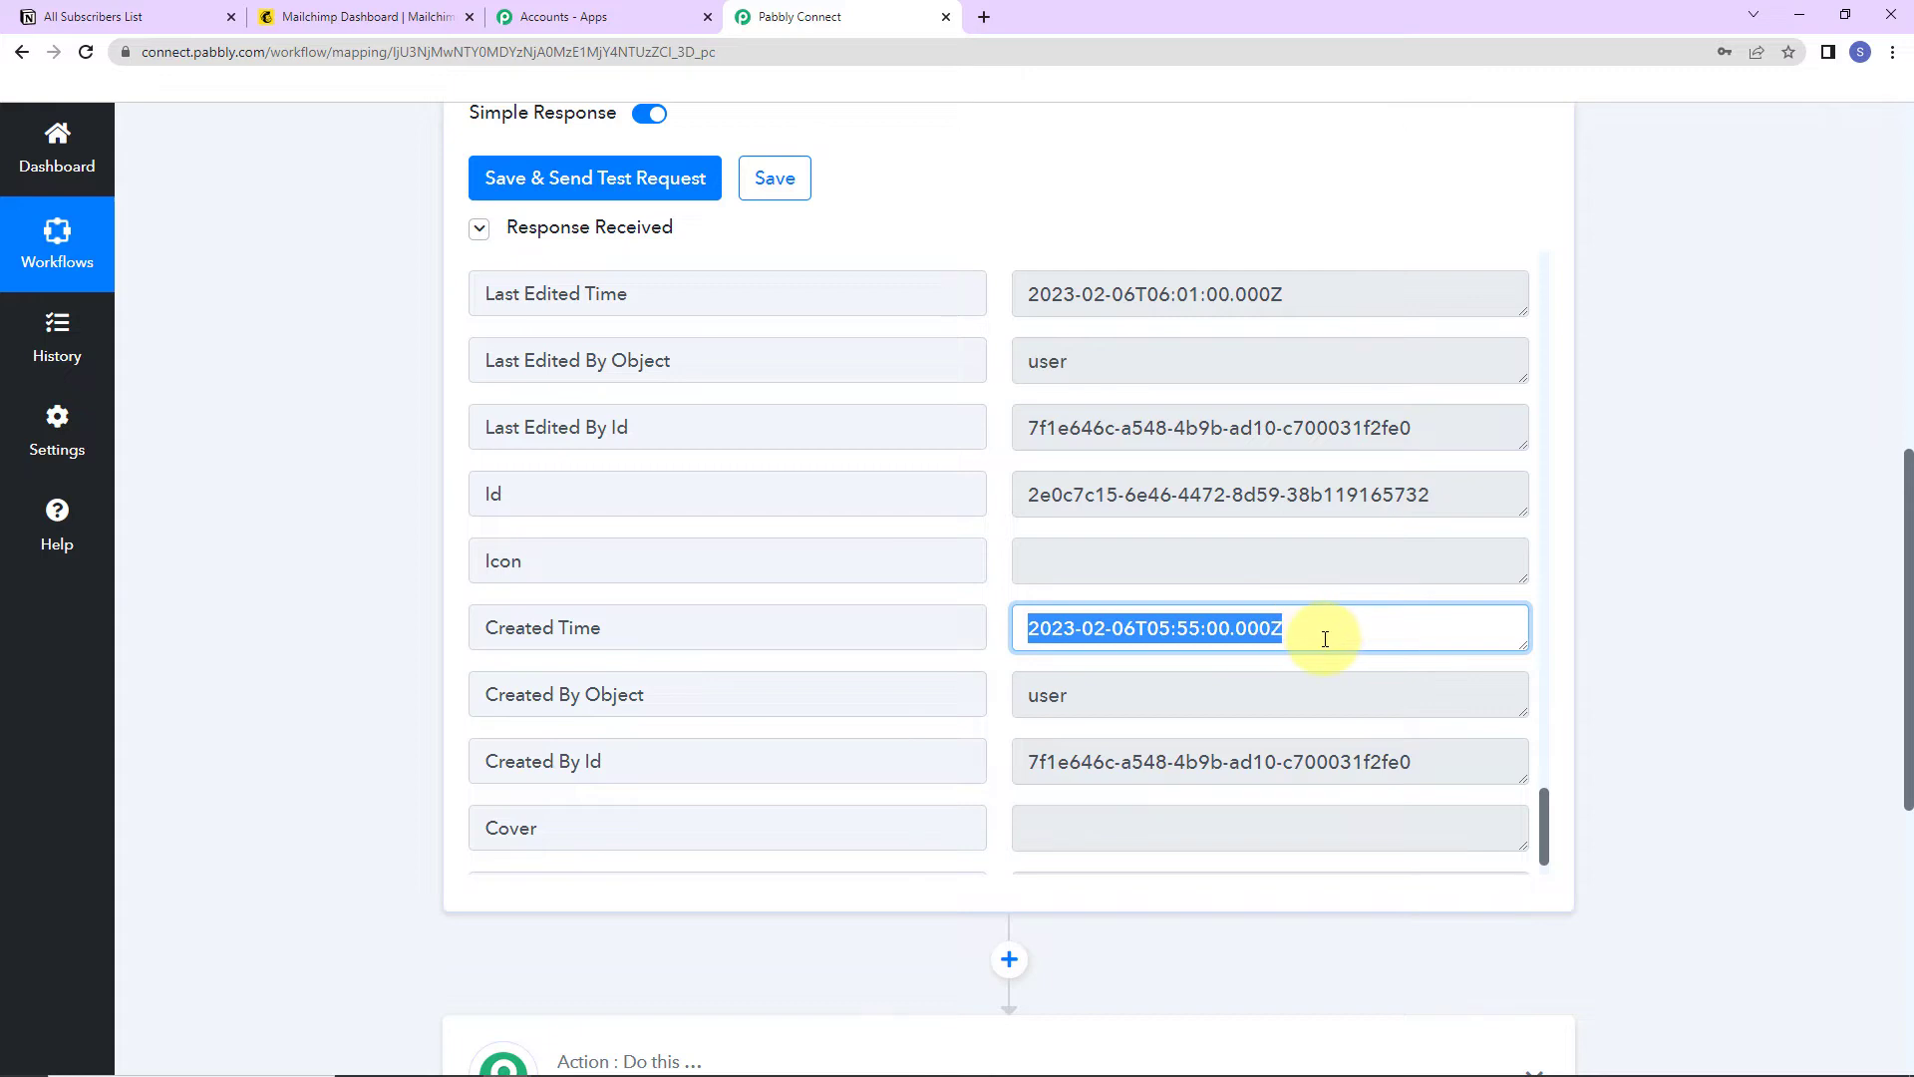
{"action": "scroll", "coordinate": [1336, 660], "scroll_direction": "down", "scroll_amount": 1}
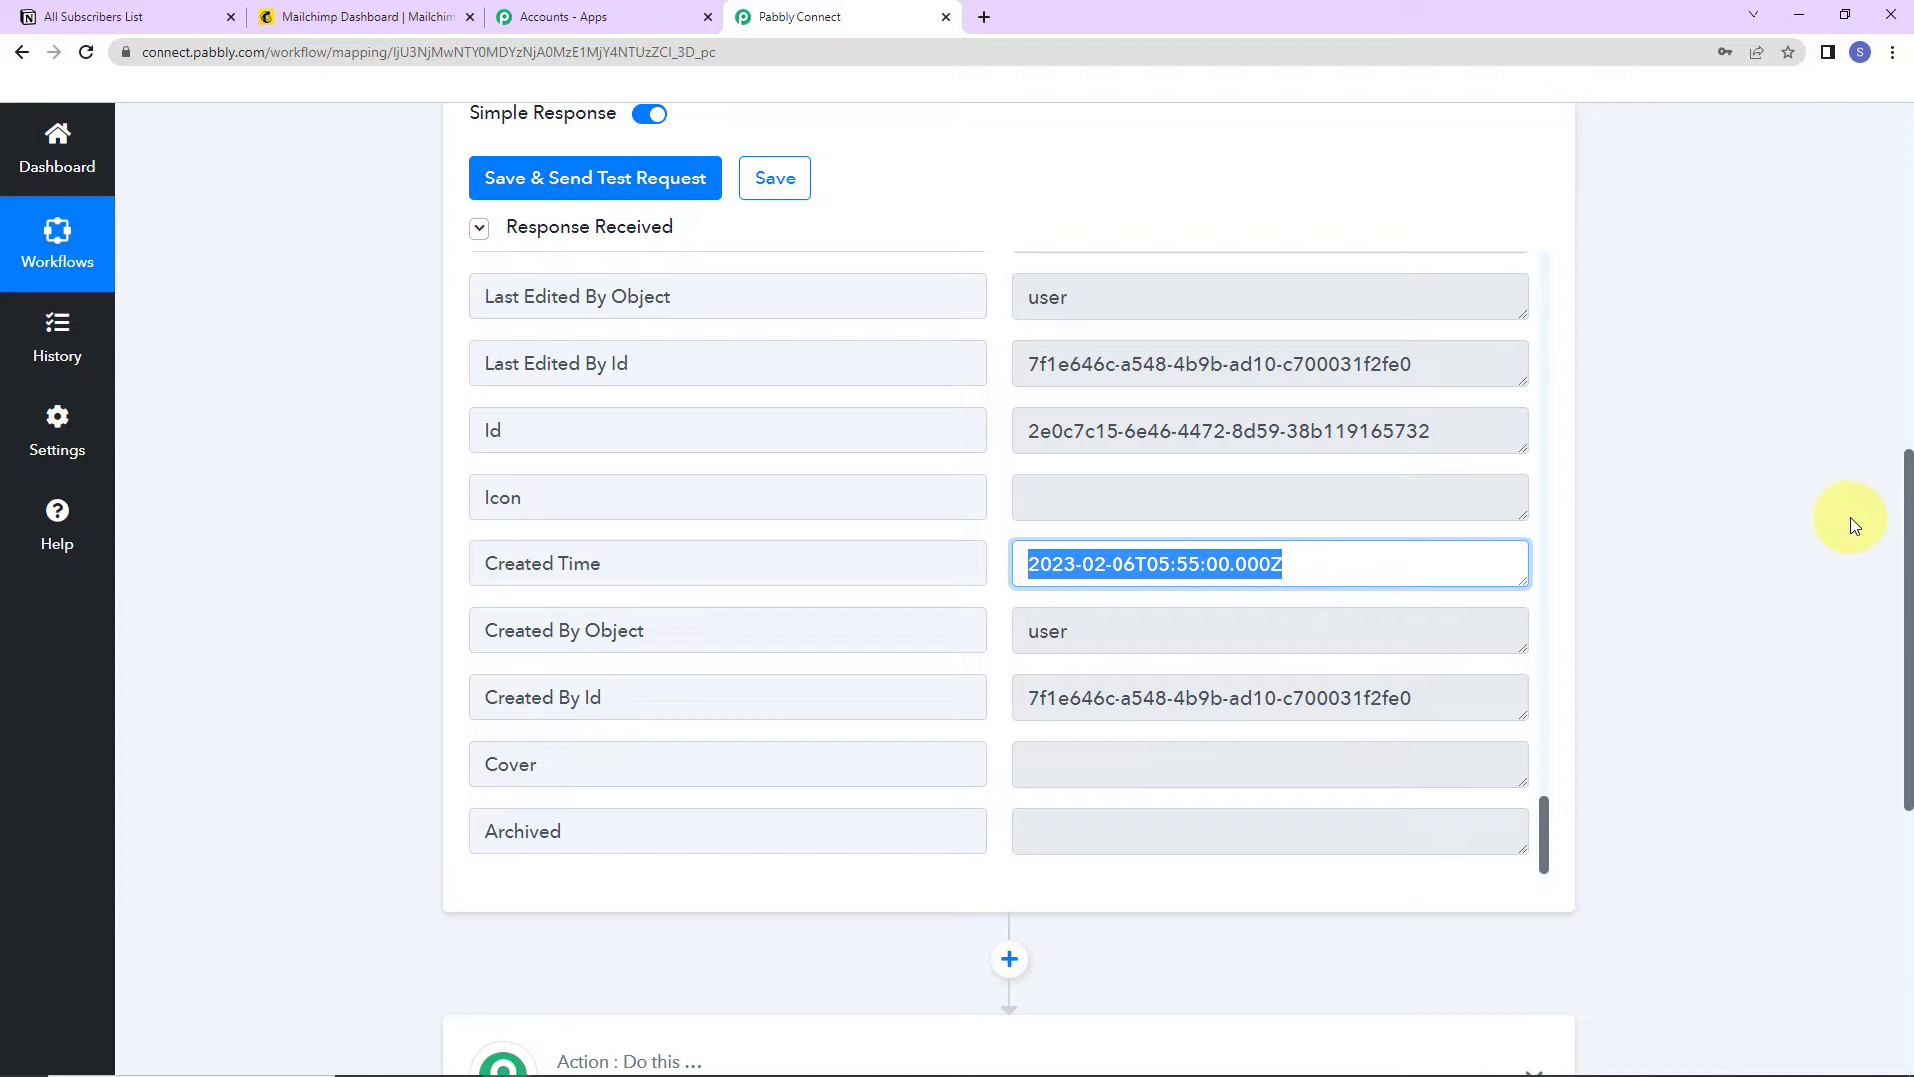
{"action": "scroll", "coordinate": [1851, 521], "scroll_direction": "down", "scroll_amount": 4}
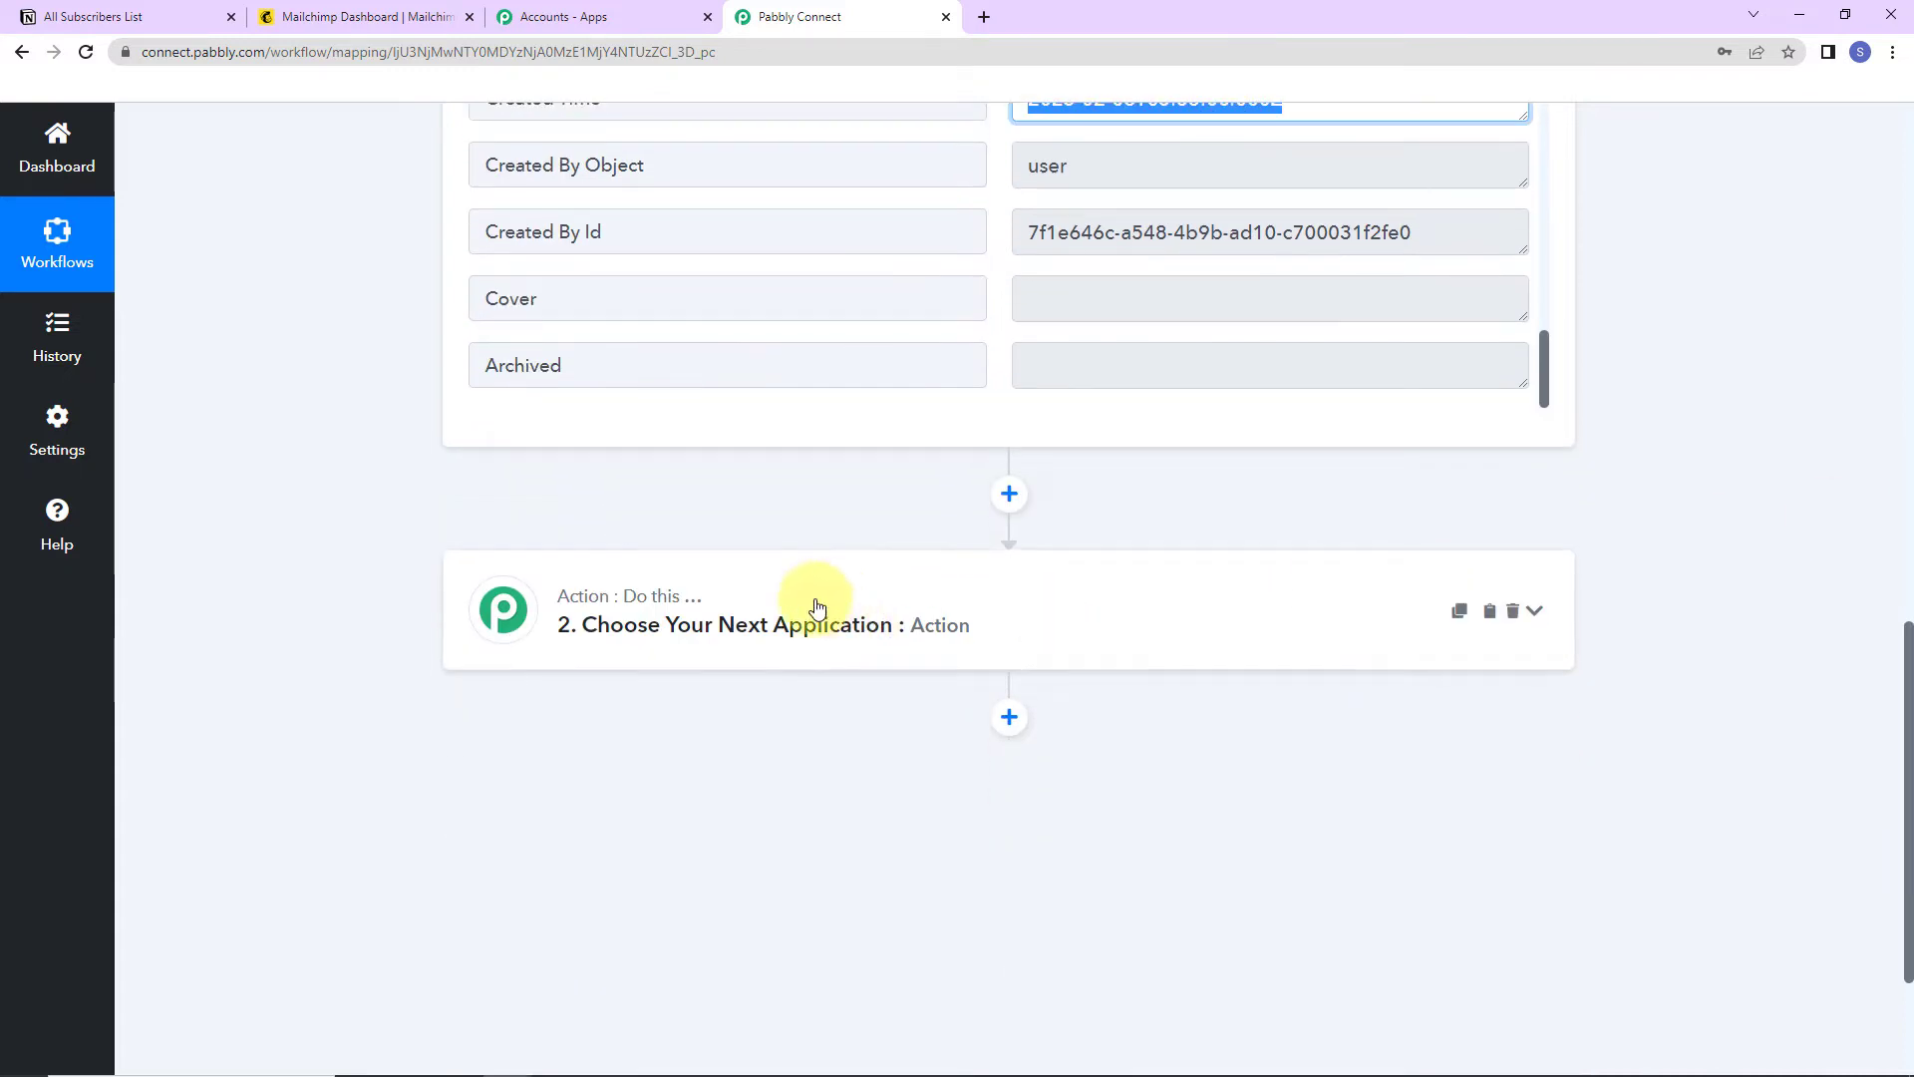
- Set the second workflow step to MailChimp with the action event Add New Member with Custom Fields
{"action": "left_click", "coordinate": [812, 608]}
{"action": "left_click", "coordinate": [695, 760]}
{"action": "type", "text": "mail"}
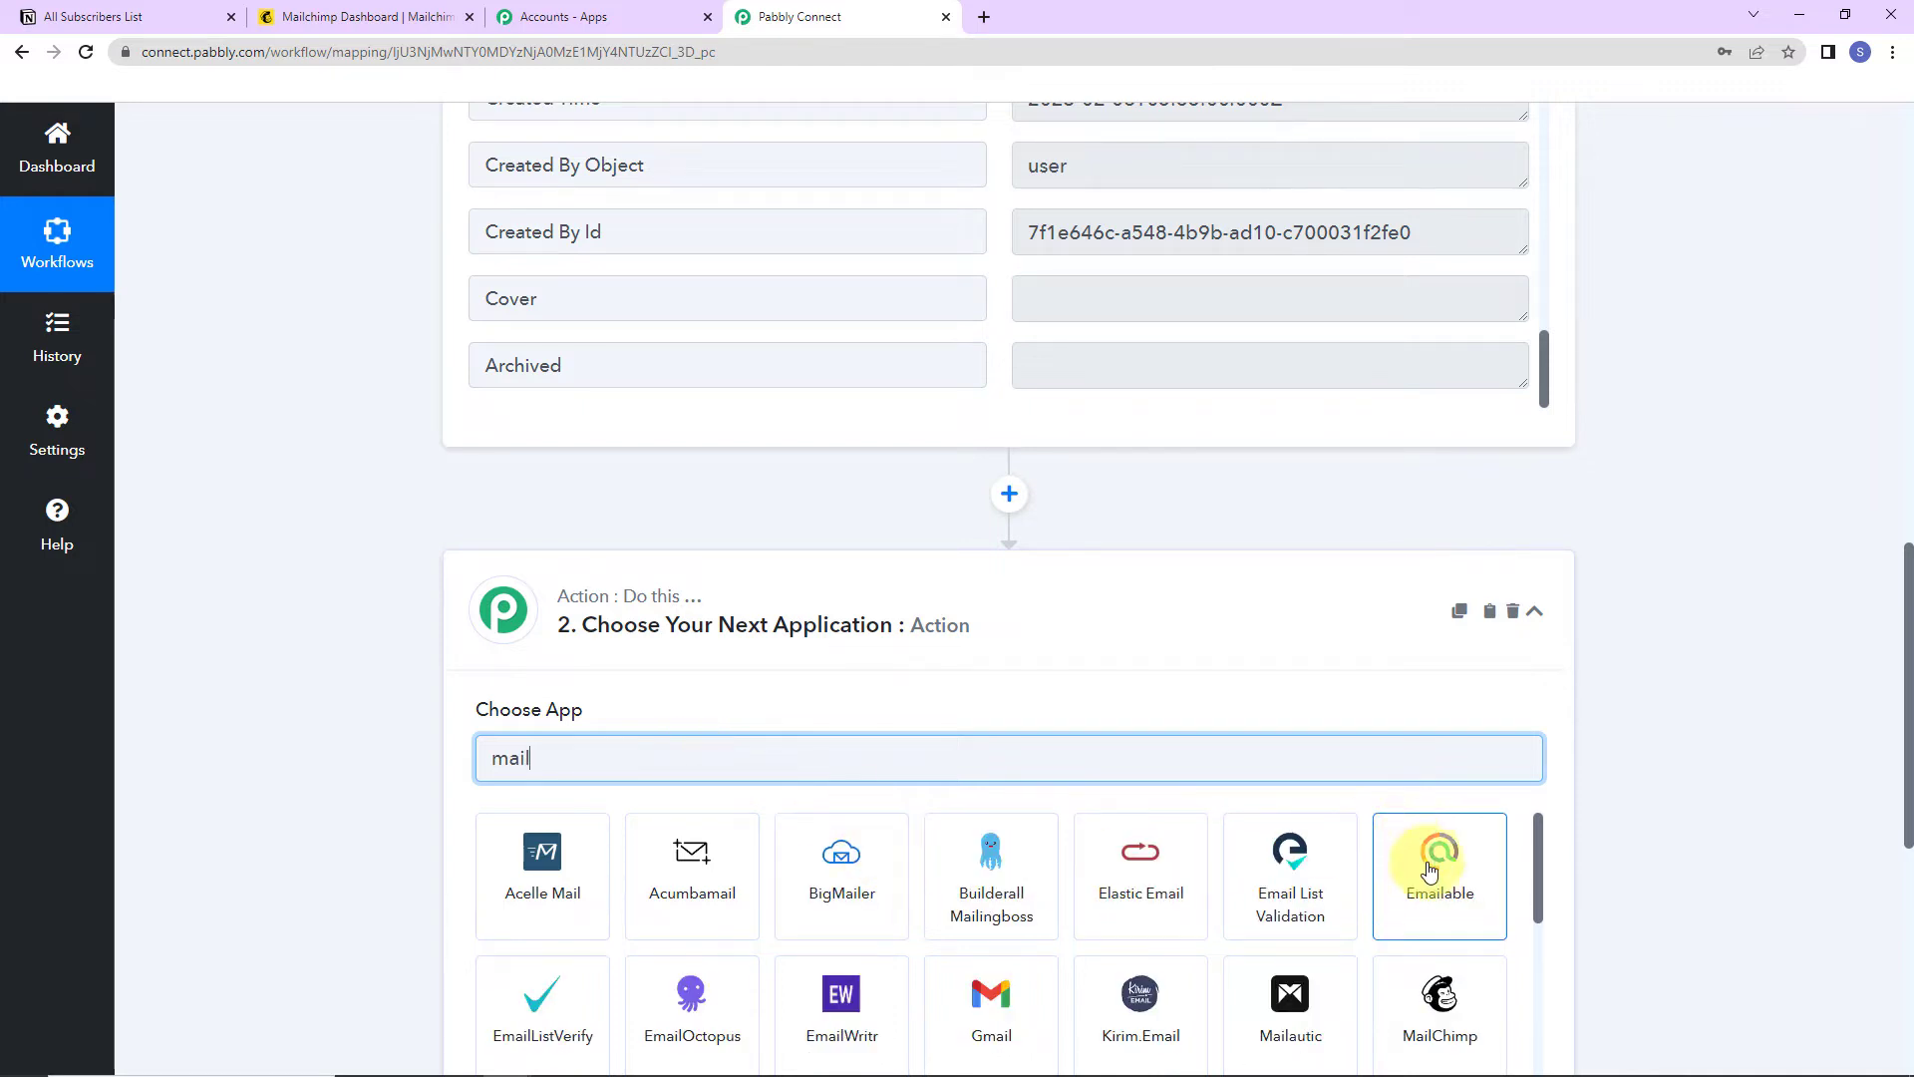
{"action": "left_click", "coordinate": [1439, 1012]}
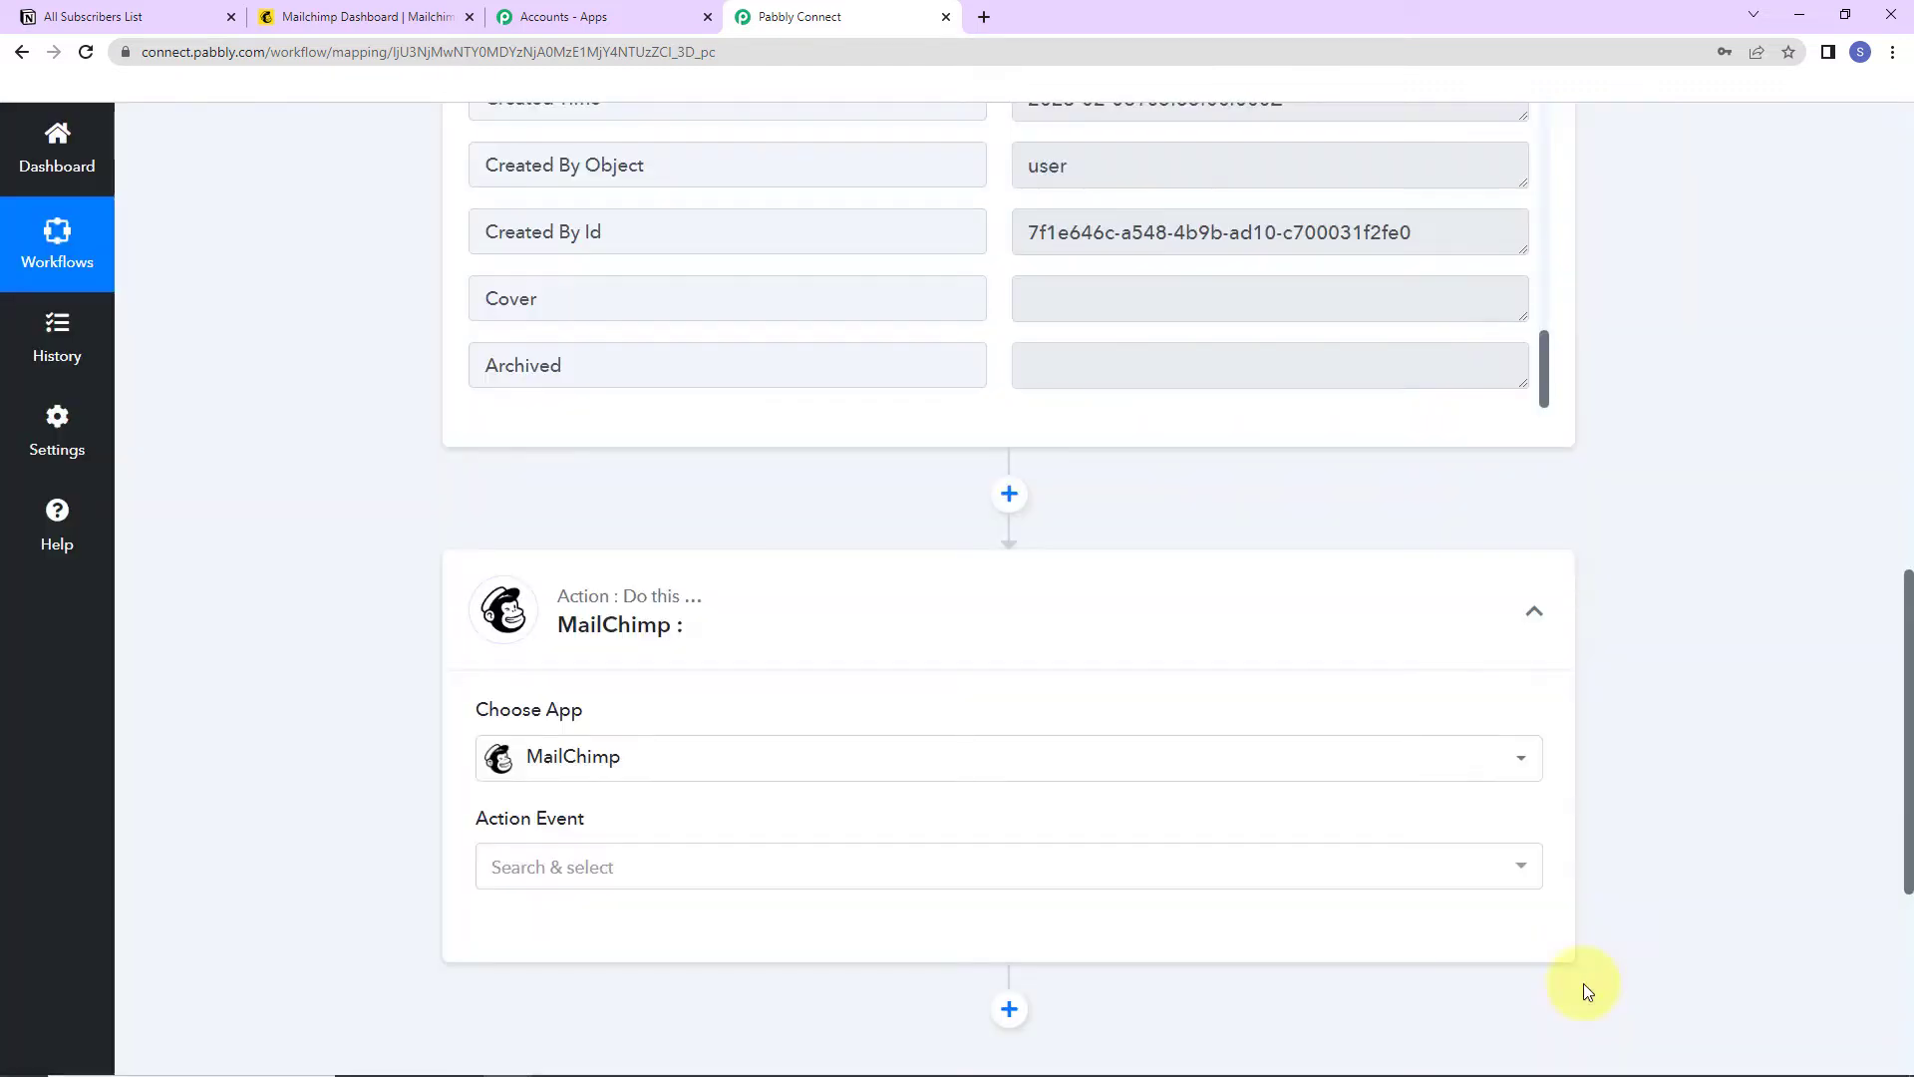
{"action": "left_click", "coordinate": [526, 864]}
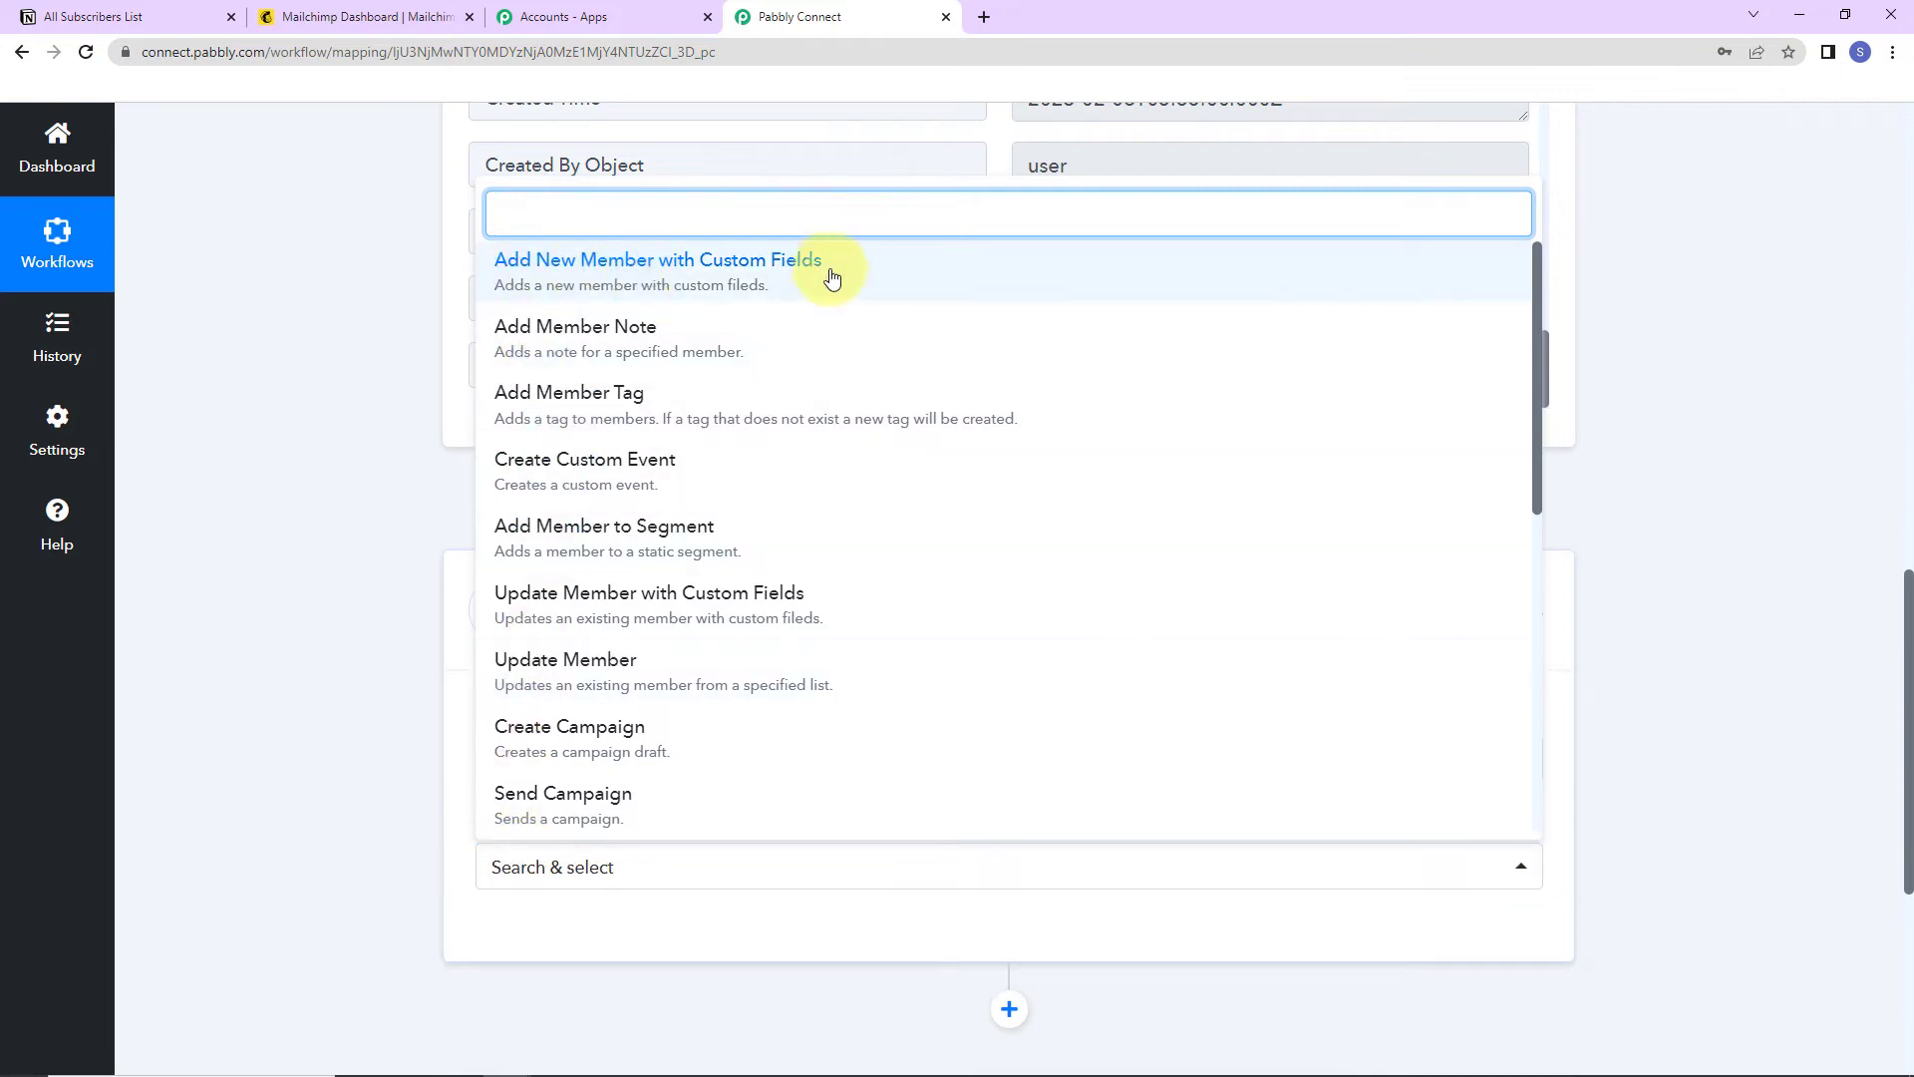
{"action": "left_click", "coordinate": [832, 277]}
- Start connecting a MailChimp account to the action by adding a new connection
{"action": "left_click", "coordinate": [562, 703]}
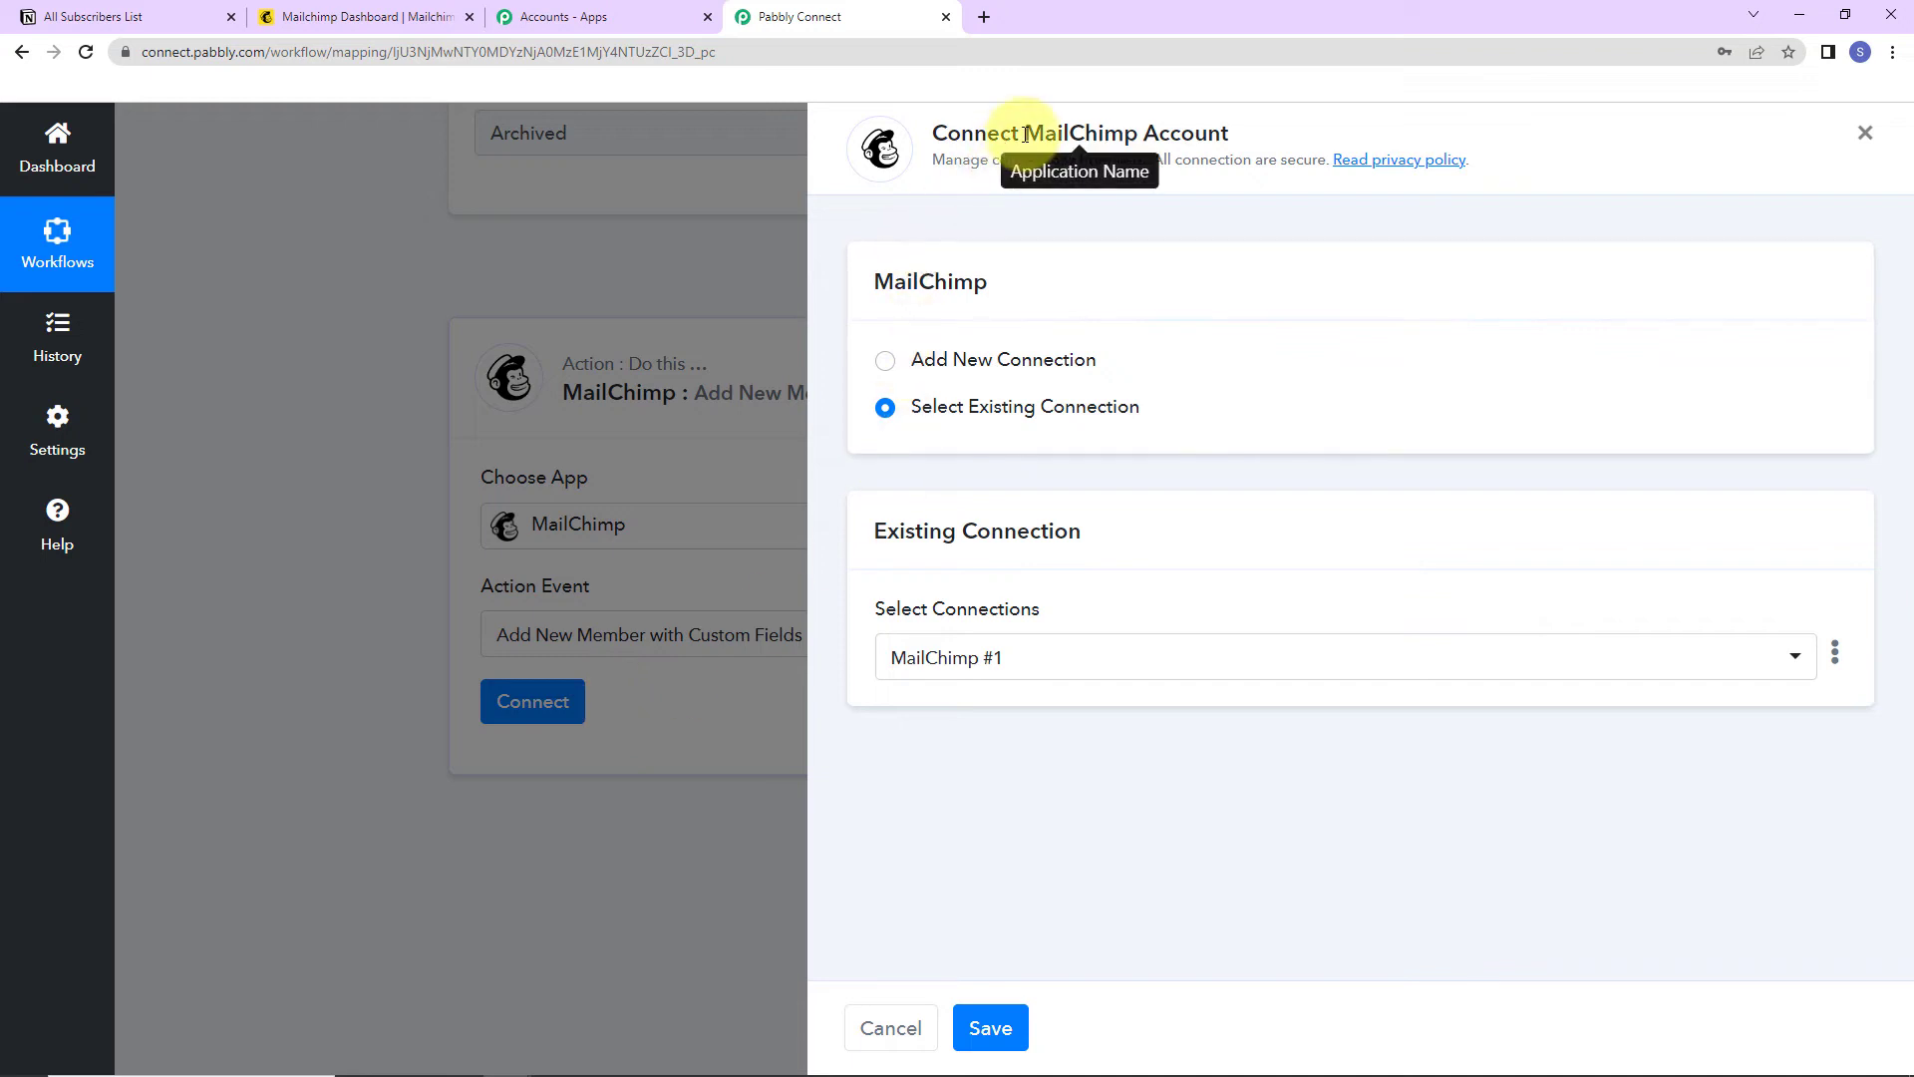
{"action": "left_click_drag", "start_coordinate": [1017, 133], "coordinate": [1277, 140]}
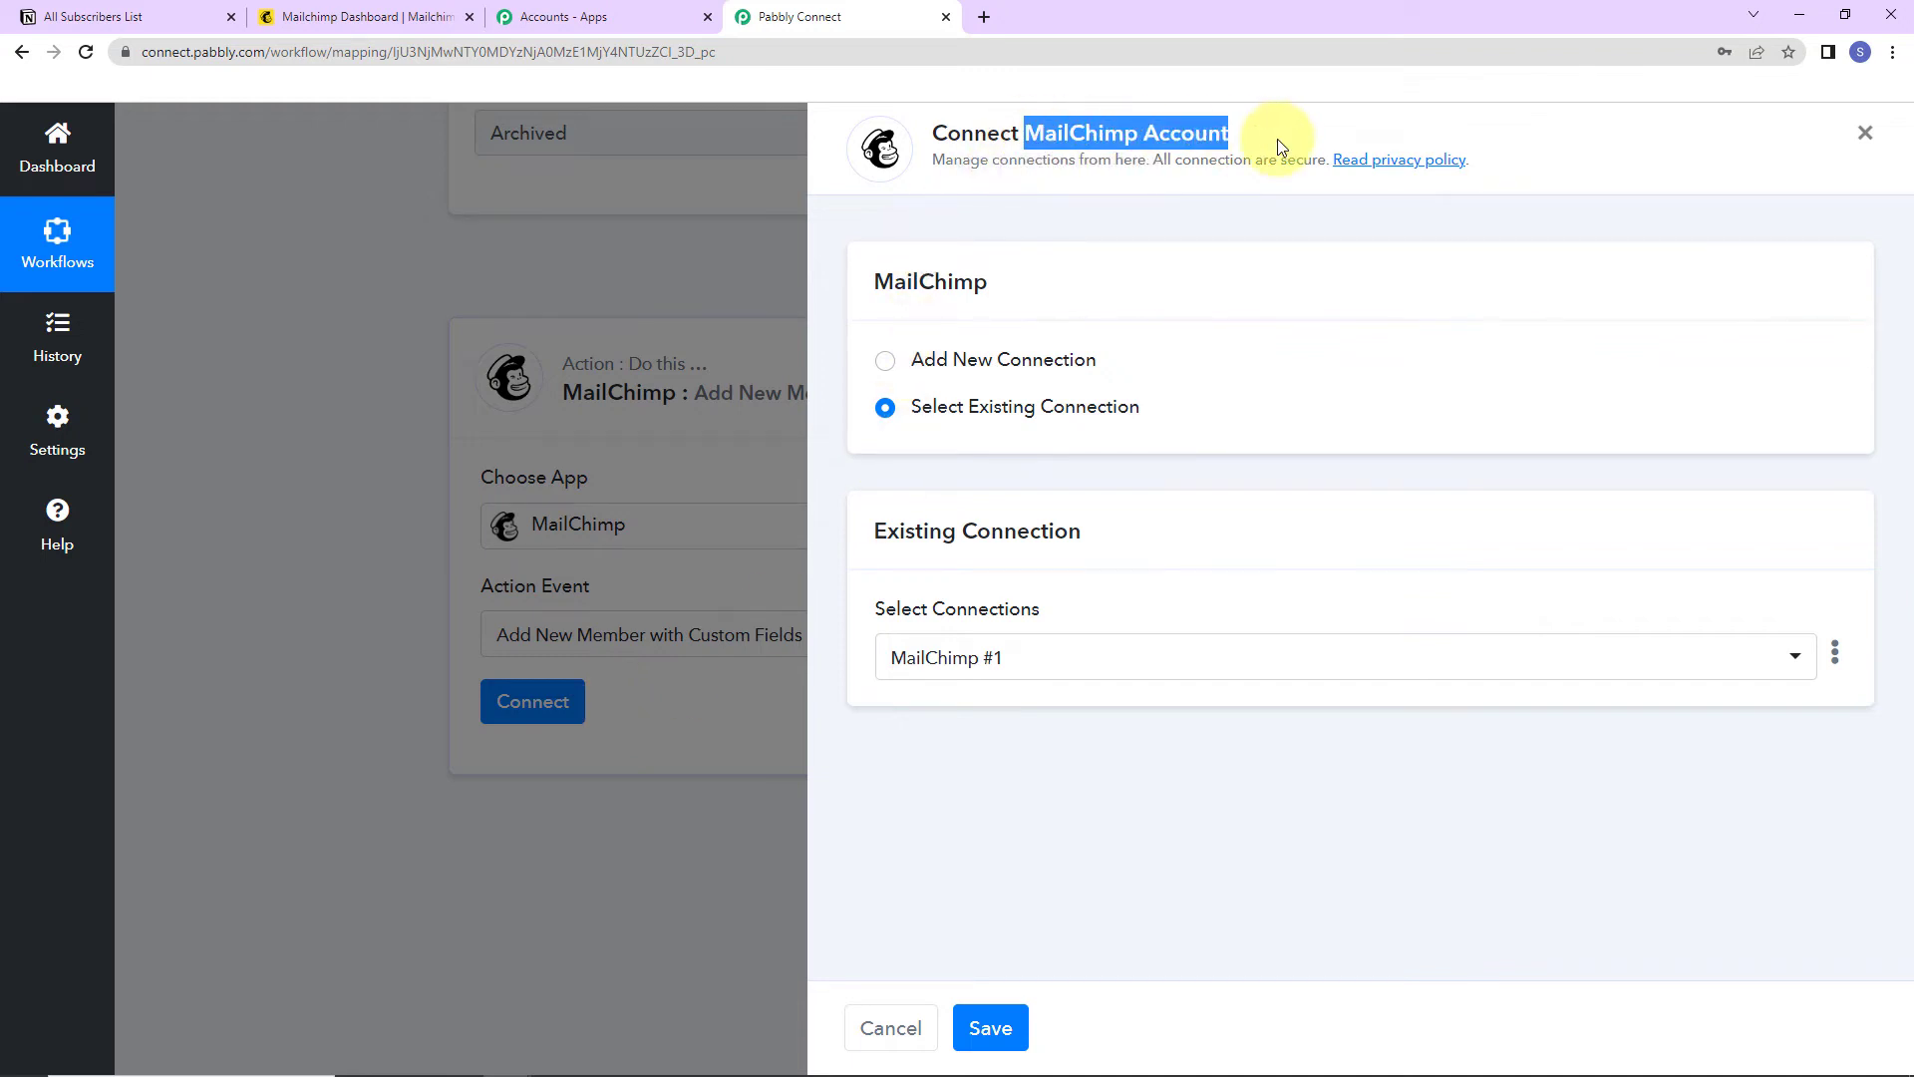
{"action": "left_click", "coordinate": [886, 361]}
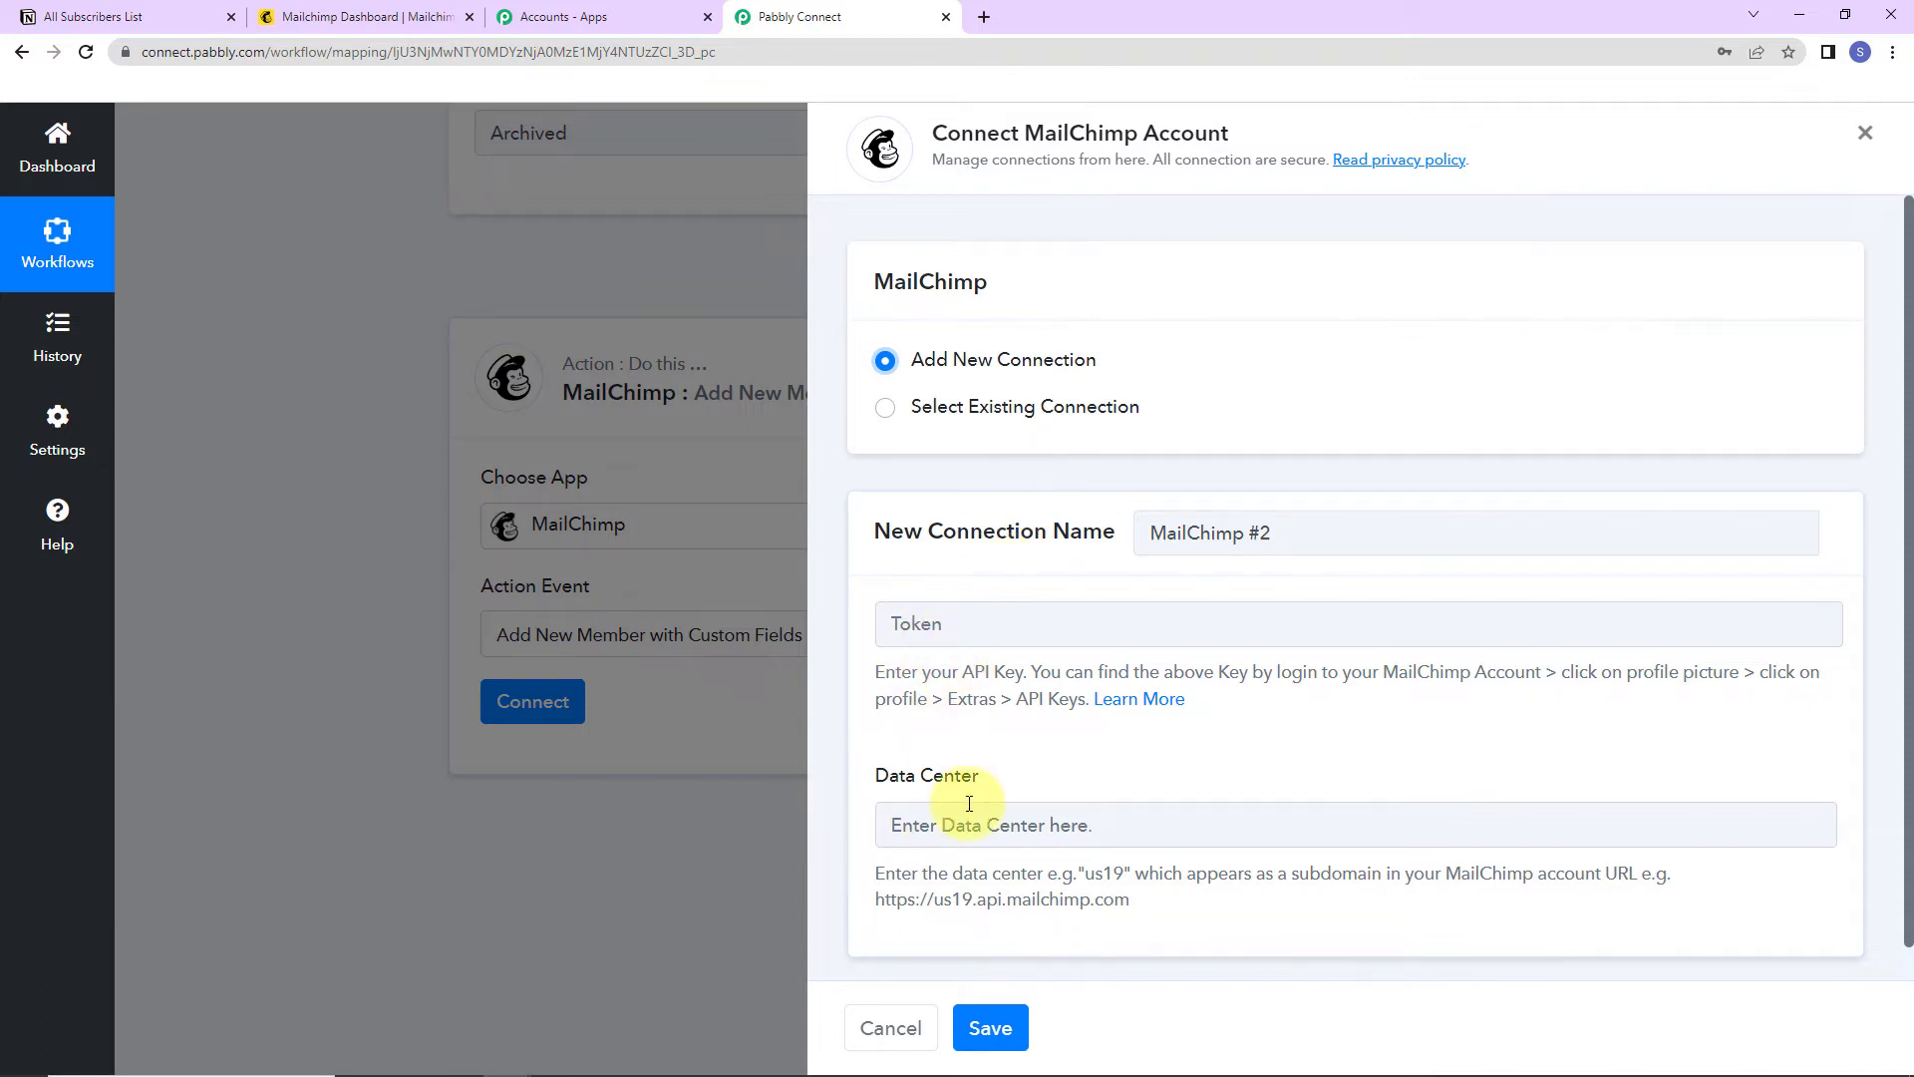
{"action": "left_click", "coordinate": [953, 620]}
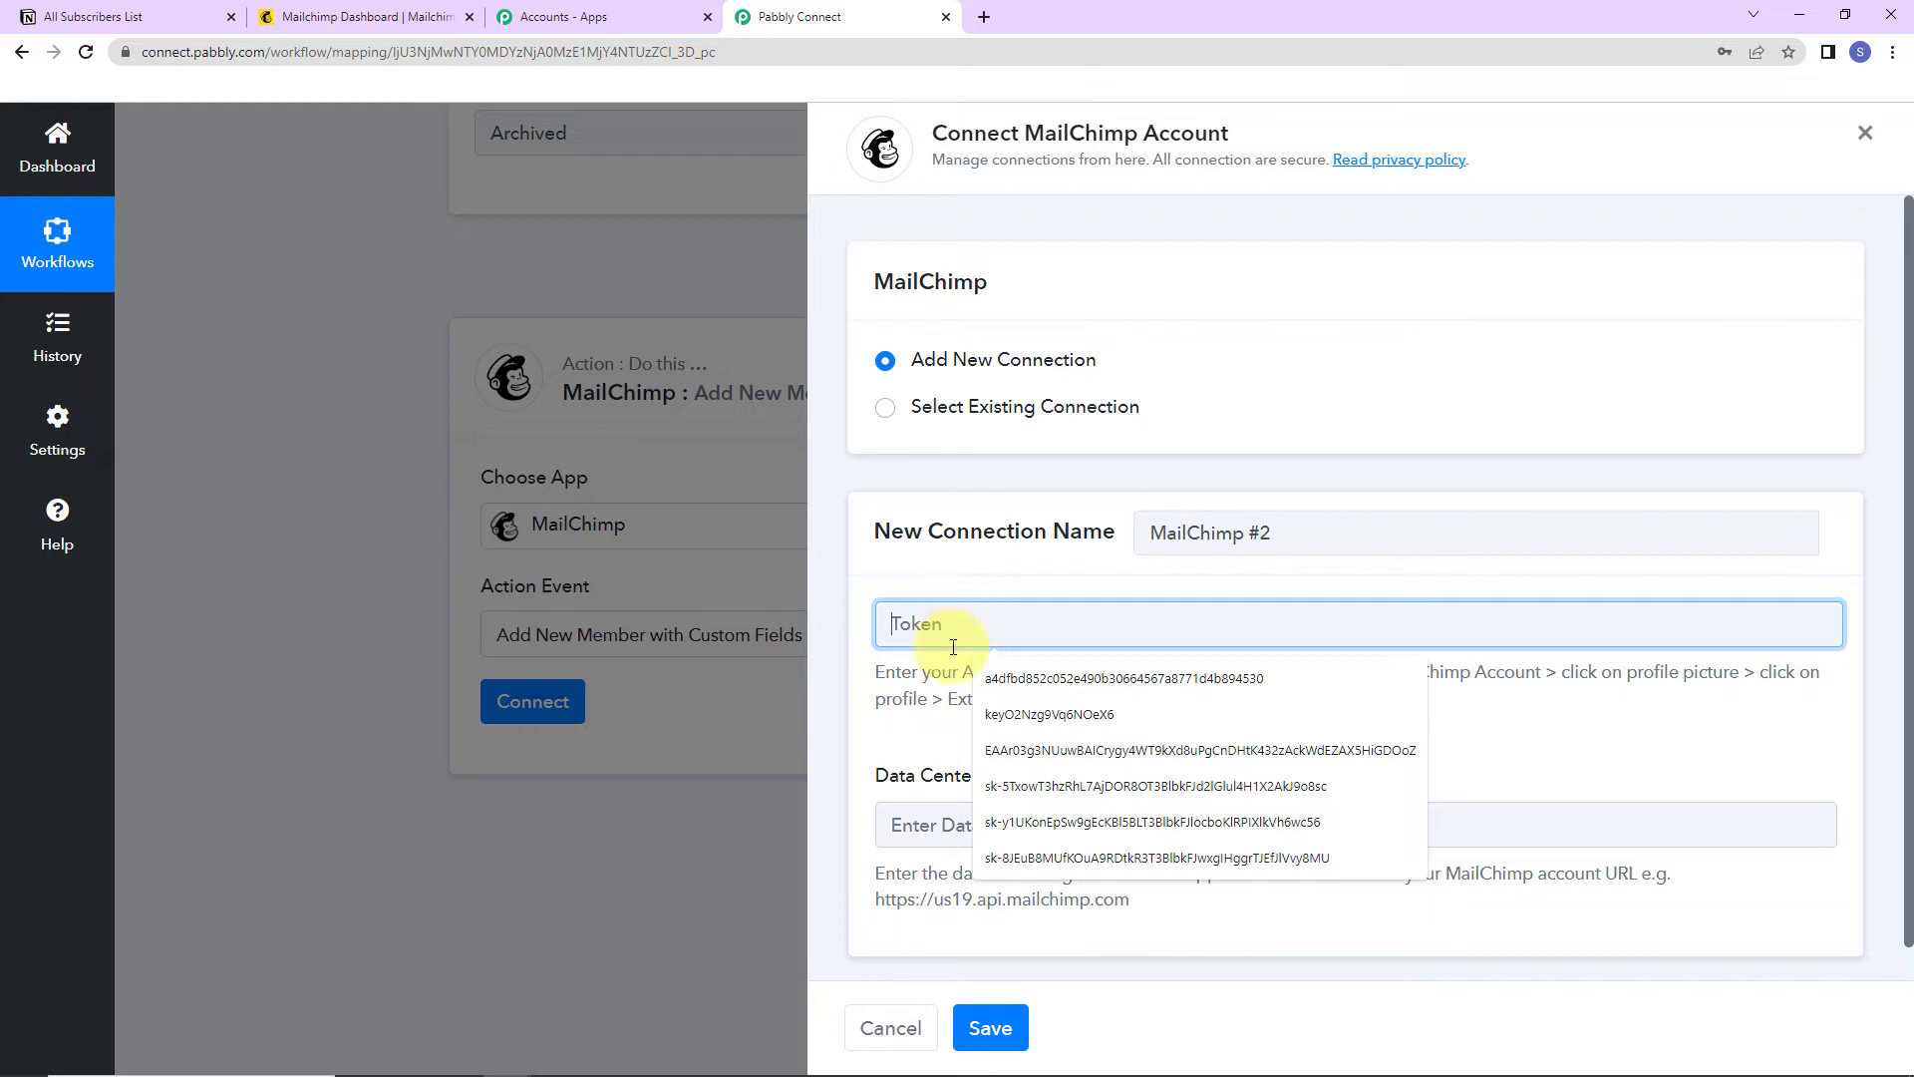
{"action": "left_click", "coordinate": [912, 561]}
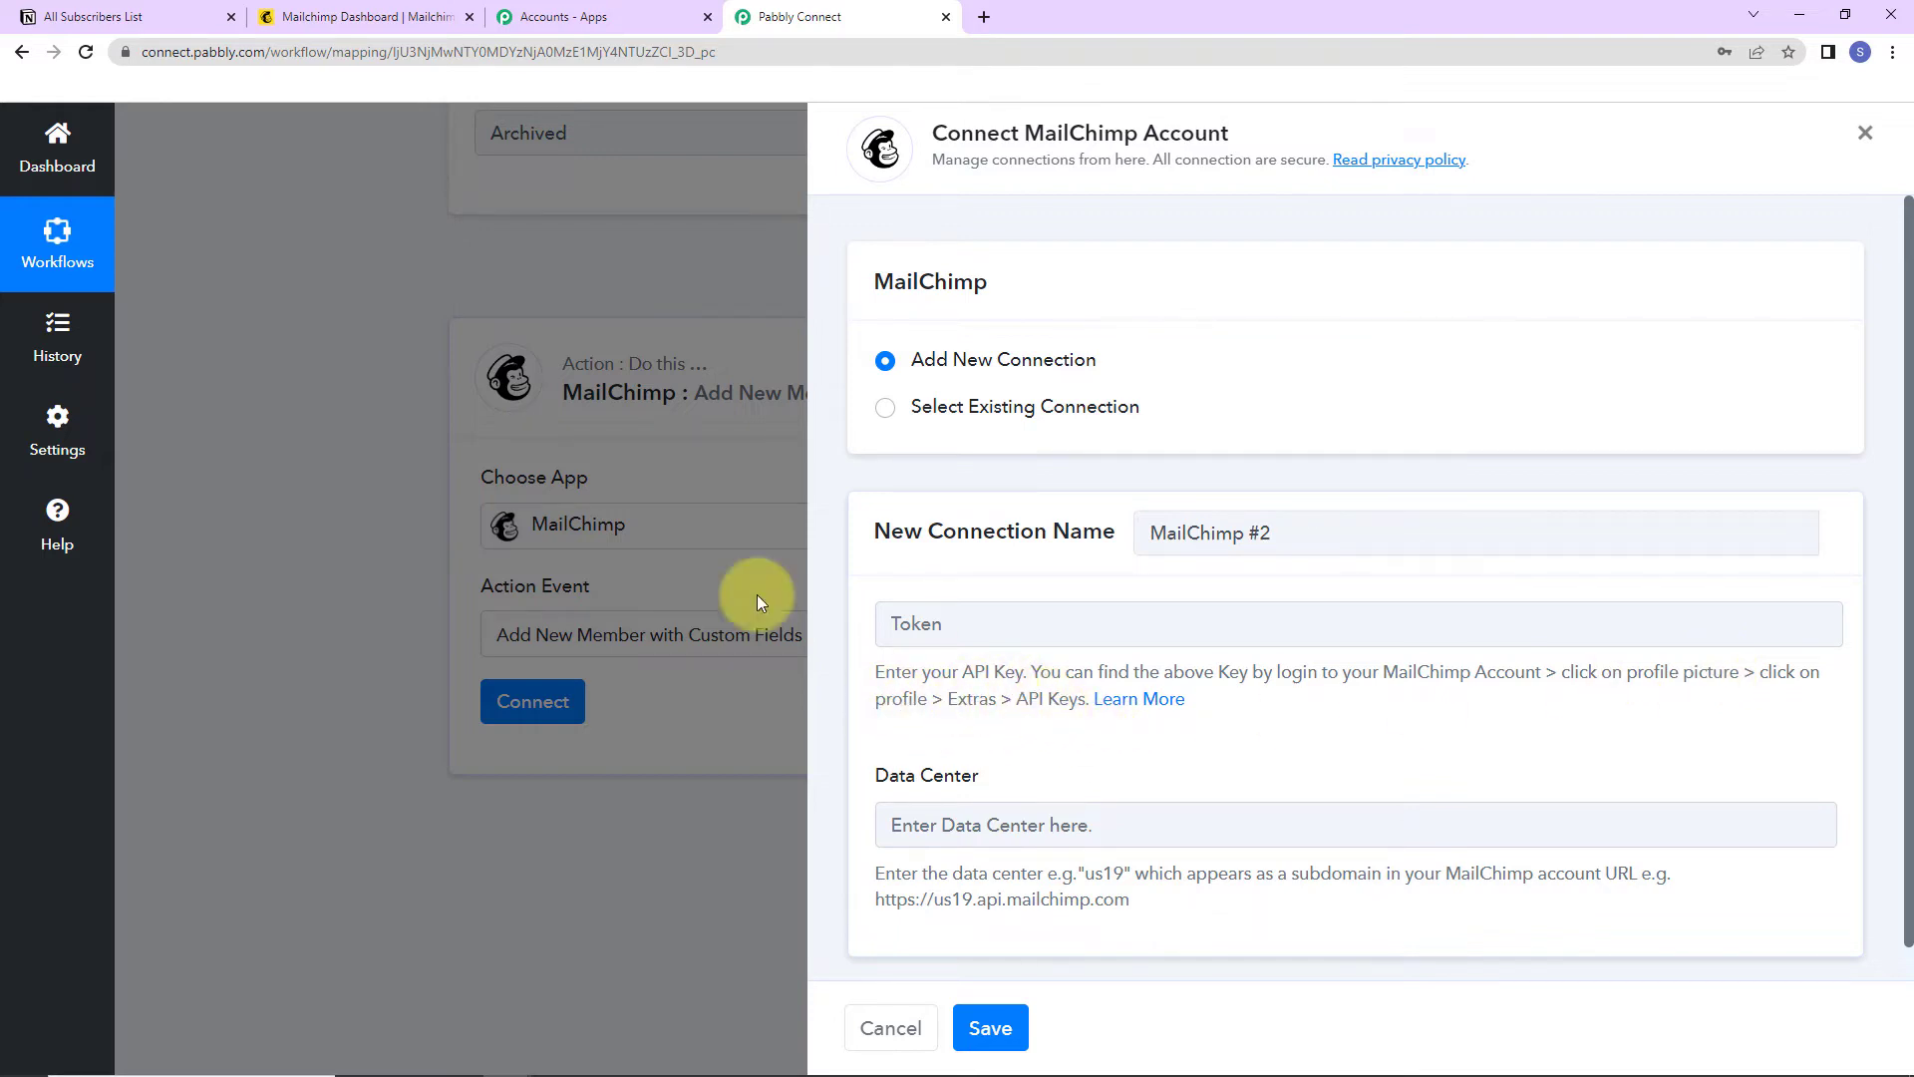
- Switch to Mailchimp and open the account profile's API keys list
{"action": "left_click", "coordinate": [349, 15]}
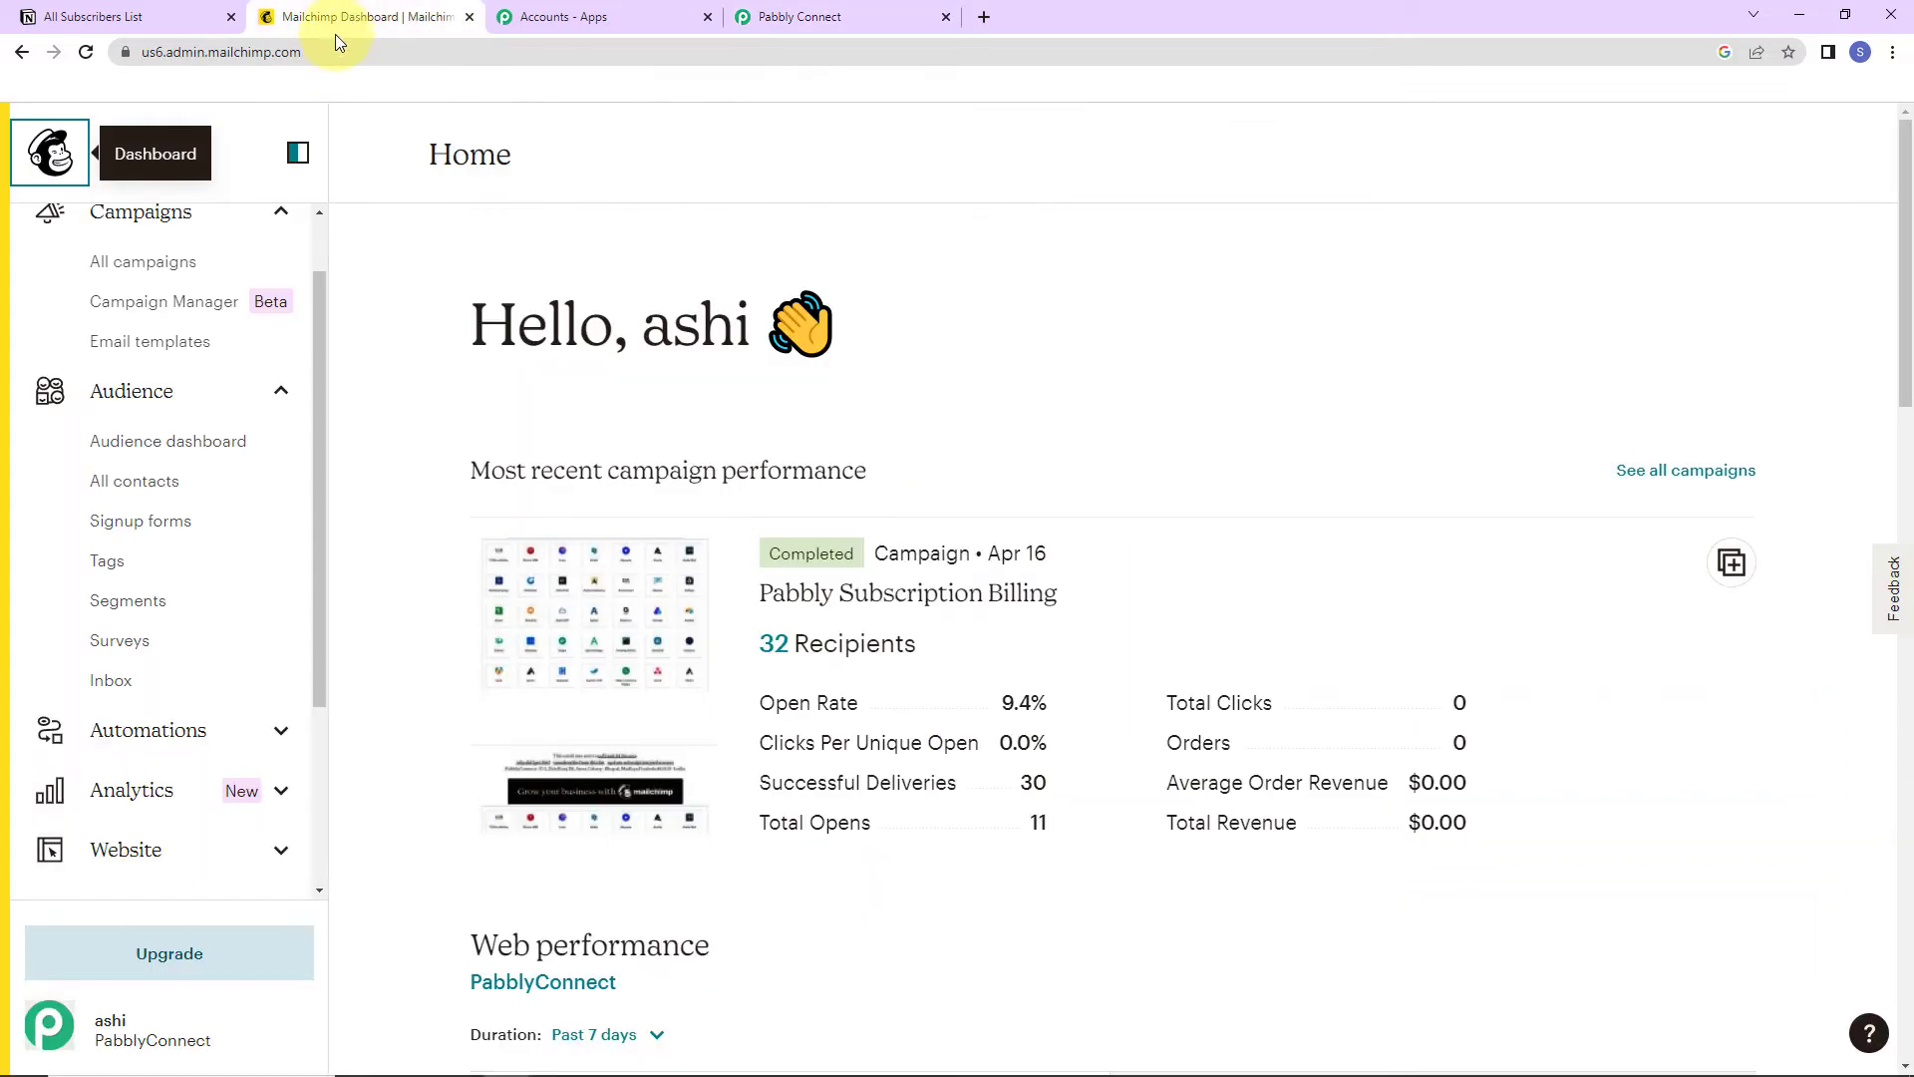
{"action": "left_click", "coordinate": [53, 1032]}
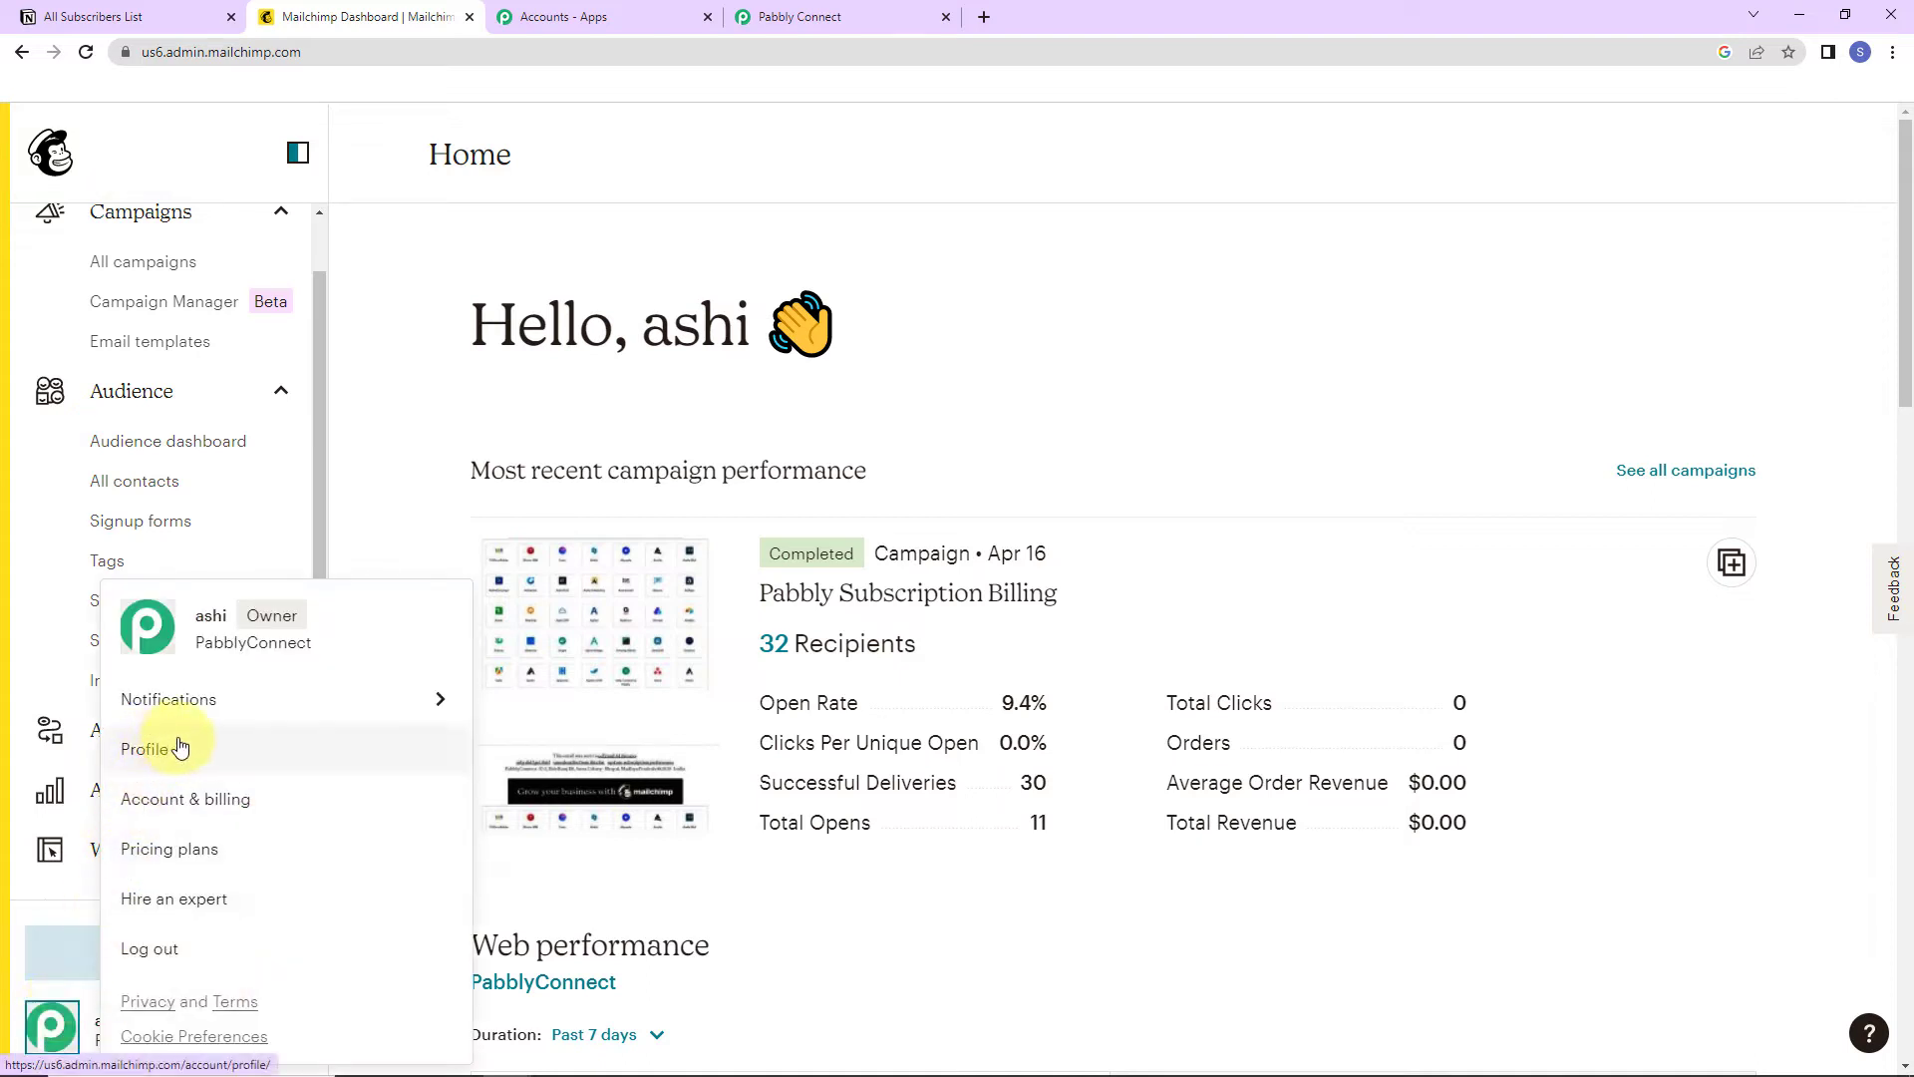
{"action": "left_click", "coordinate": [180, 747]}
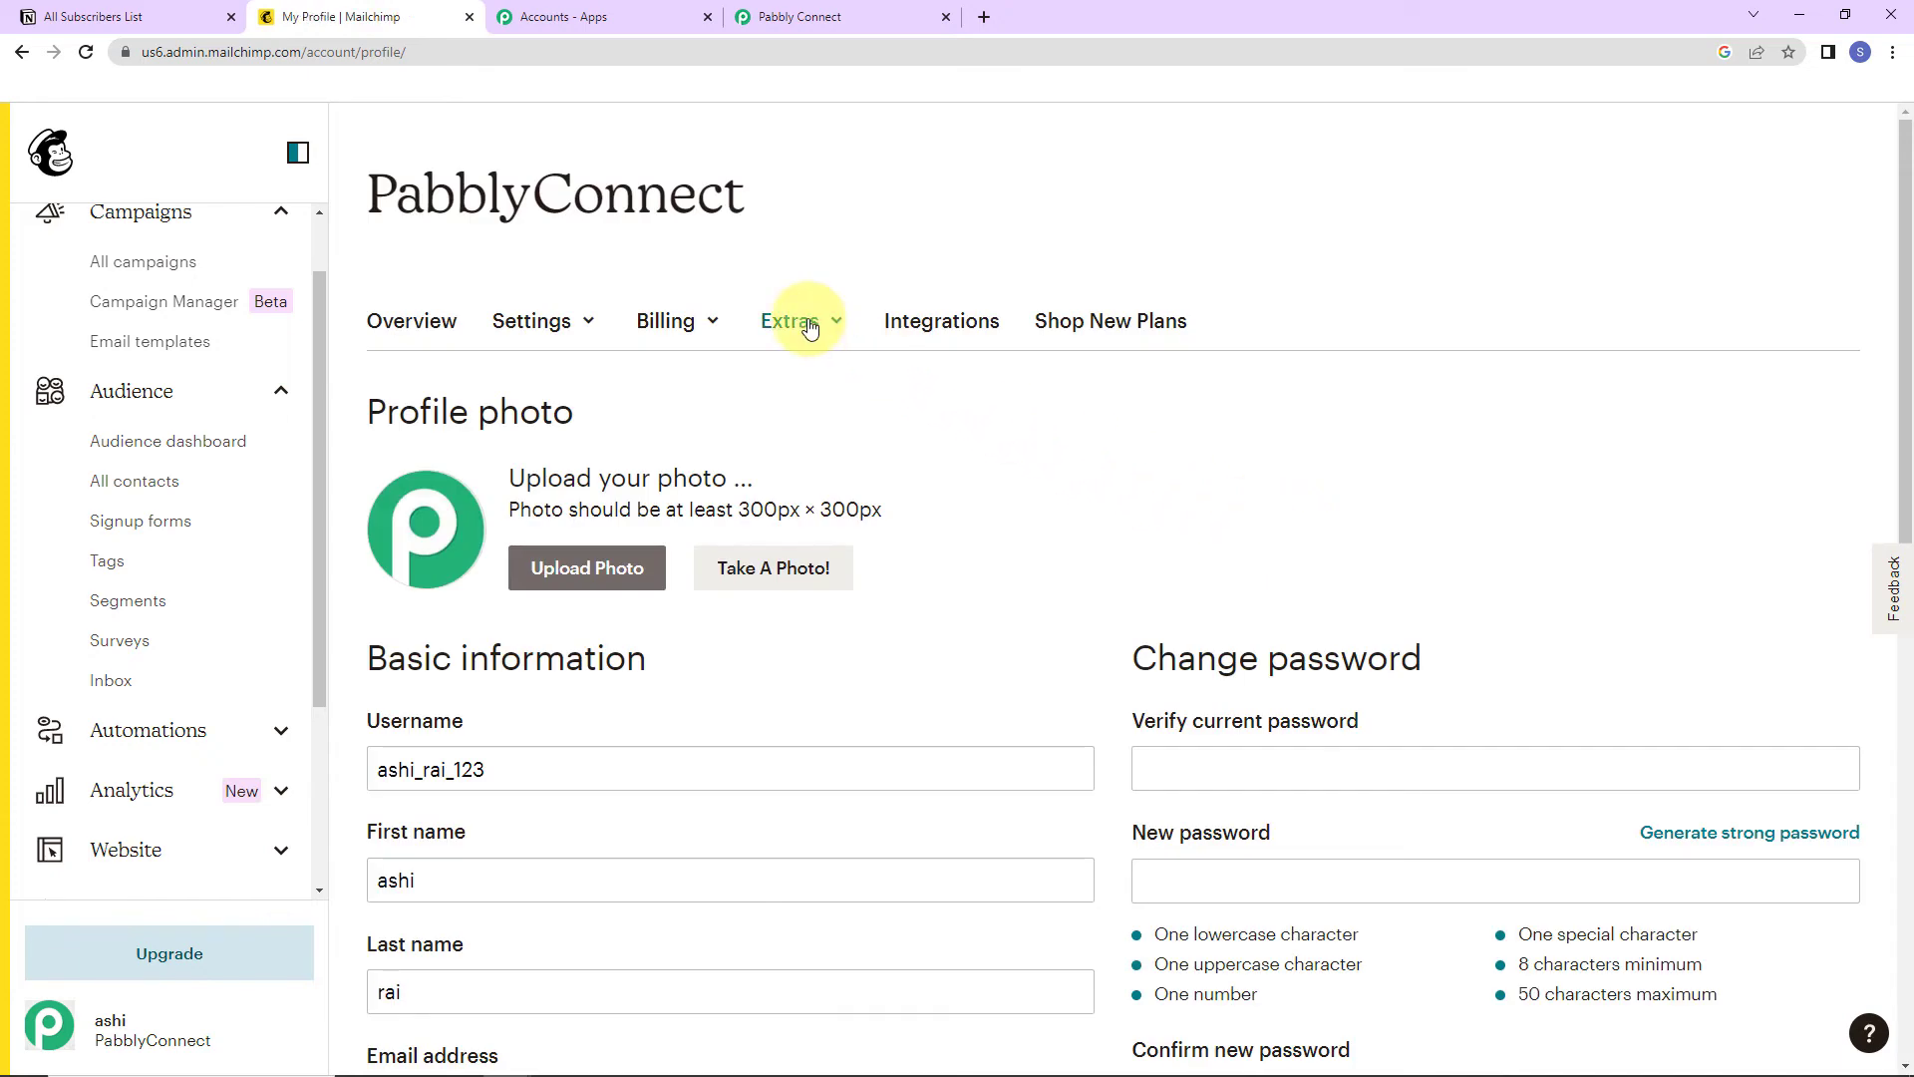
{"action": "left_click", "coordinate": [810, 325]}
{"action": "left_click", "coordinate": [806, 442]}
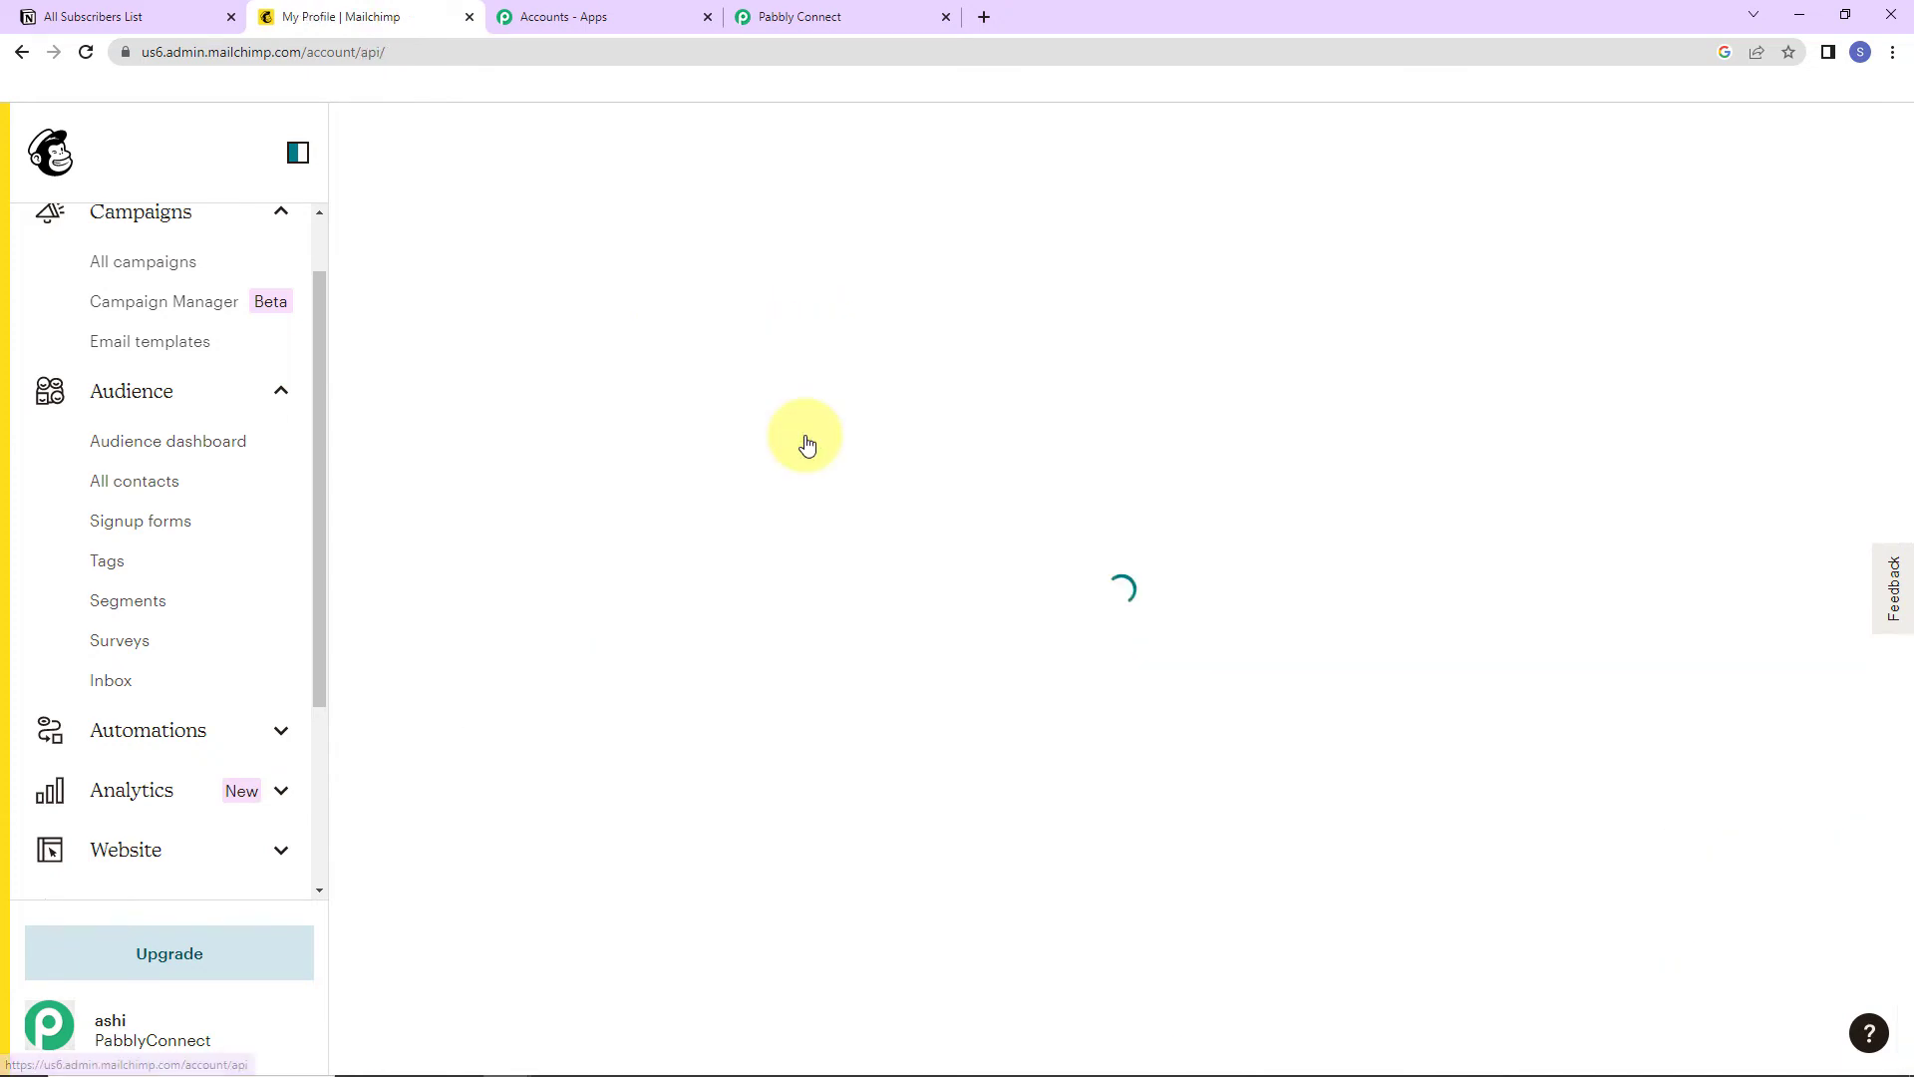
{"action": "scroll", "coordinate": [808, 443], "scroll_direction": "down", "scroll_amount": 7}
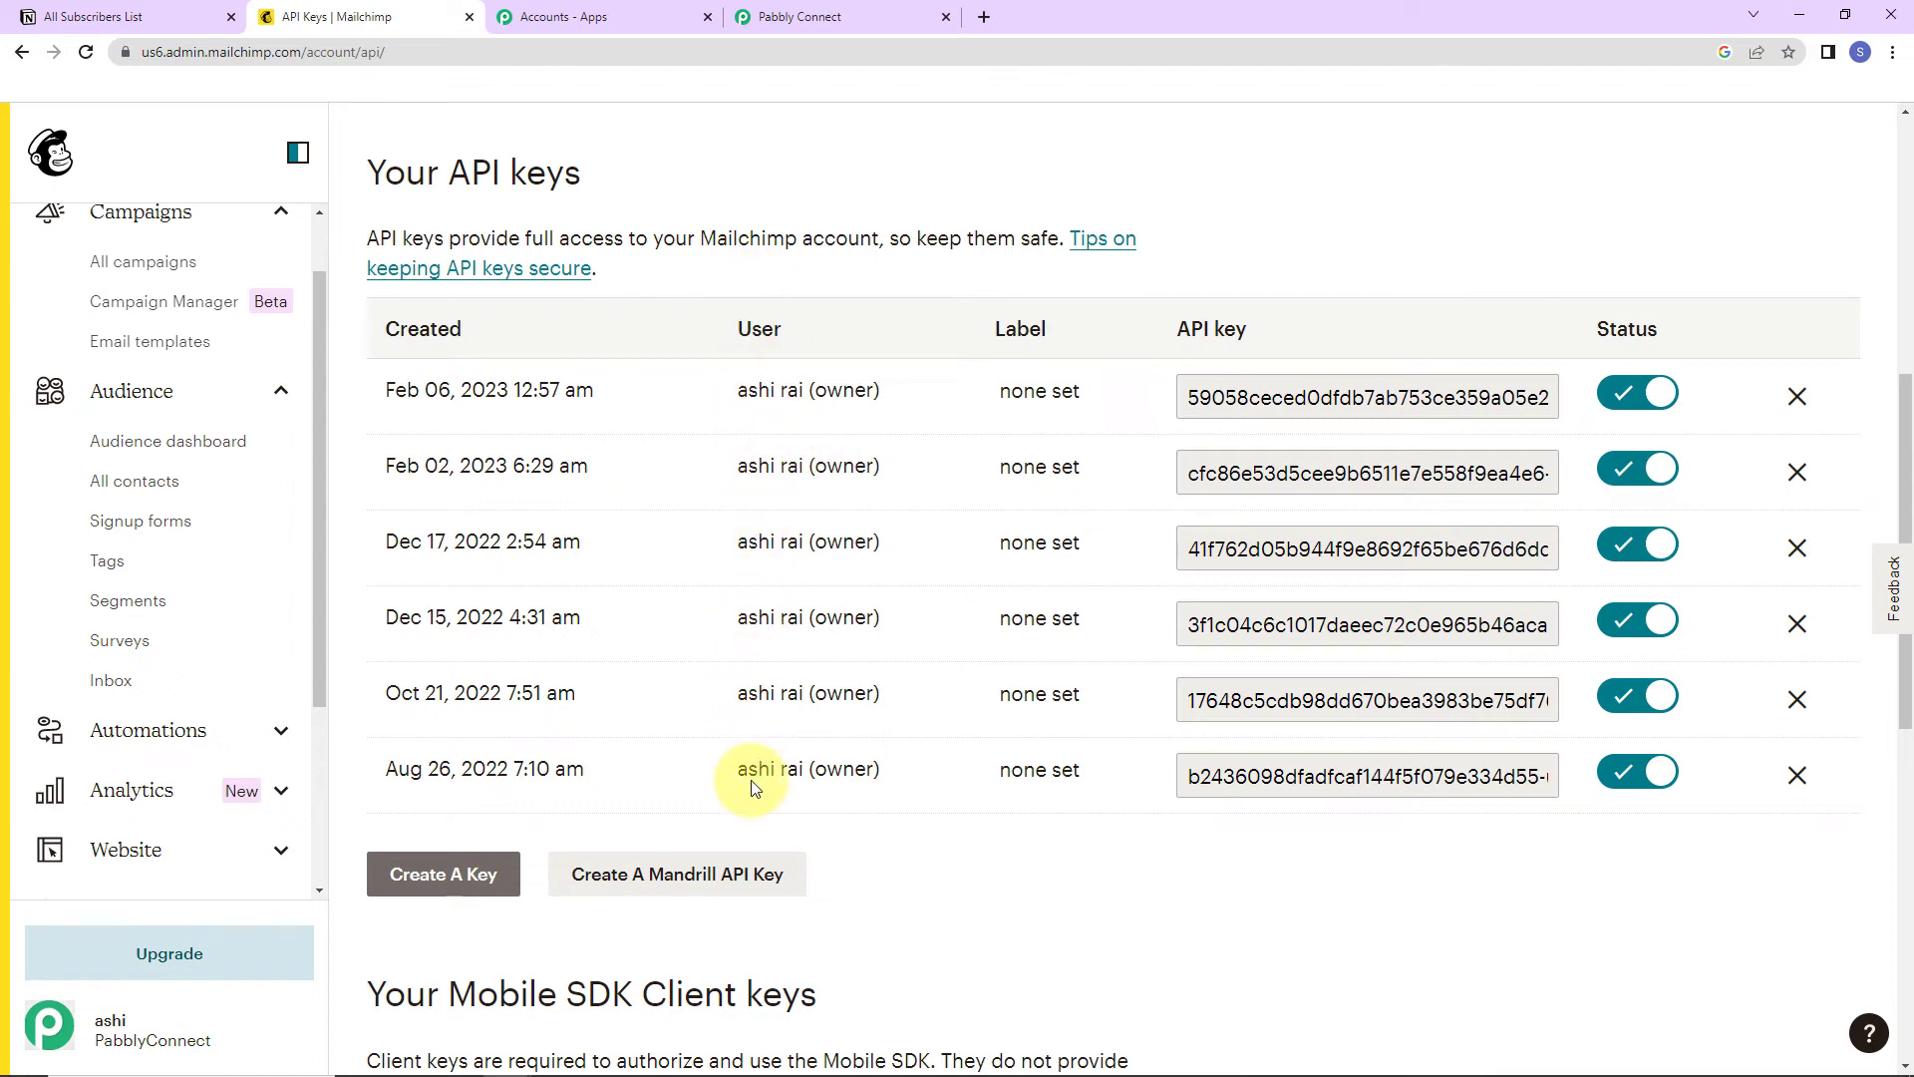
- Copy the Mailchimp API key created Feb 06, 2023 and paste it as the token of the new connection in Pabbly Connect
{"action": "left_click", "coordinate": [460, 885]}
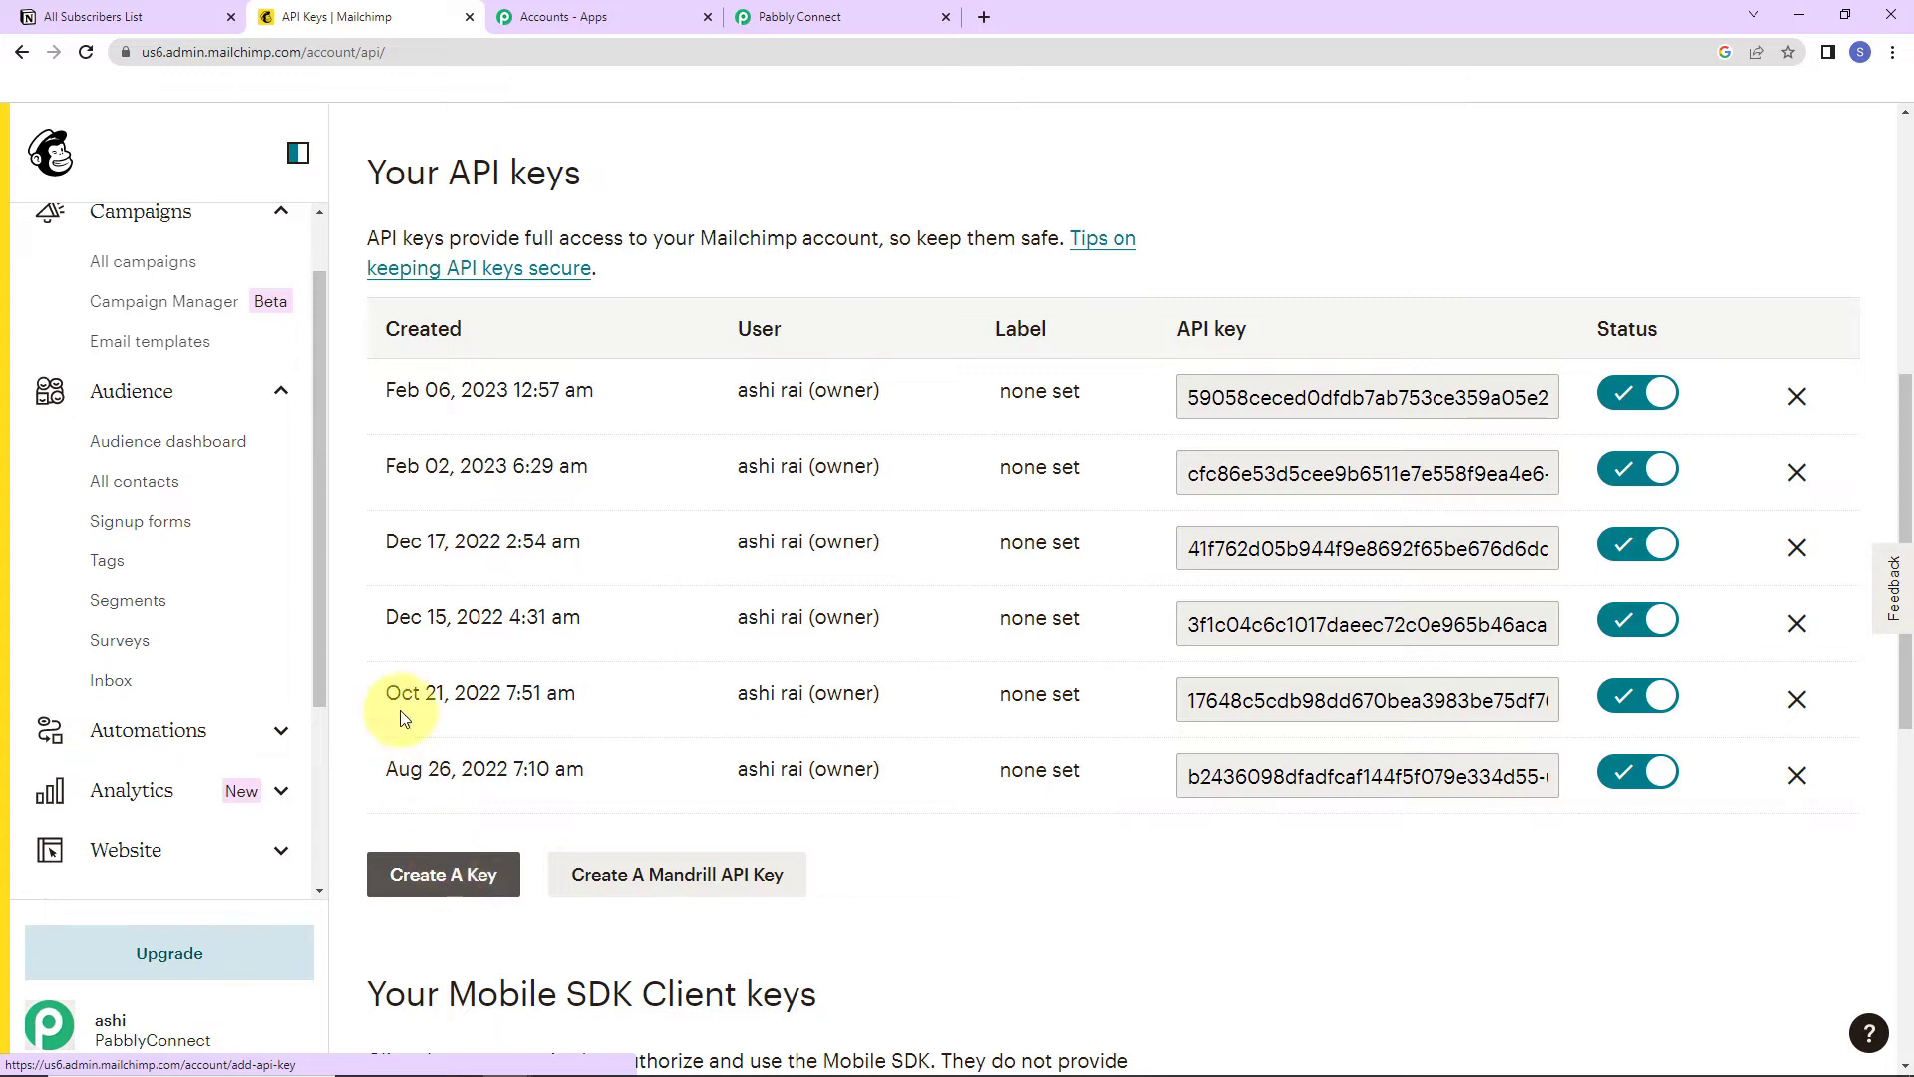
{"action": "right_click", "coordinate": [1247, 396]}
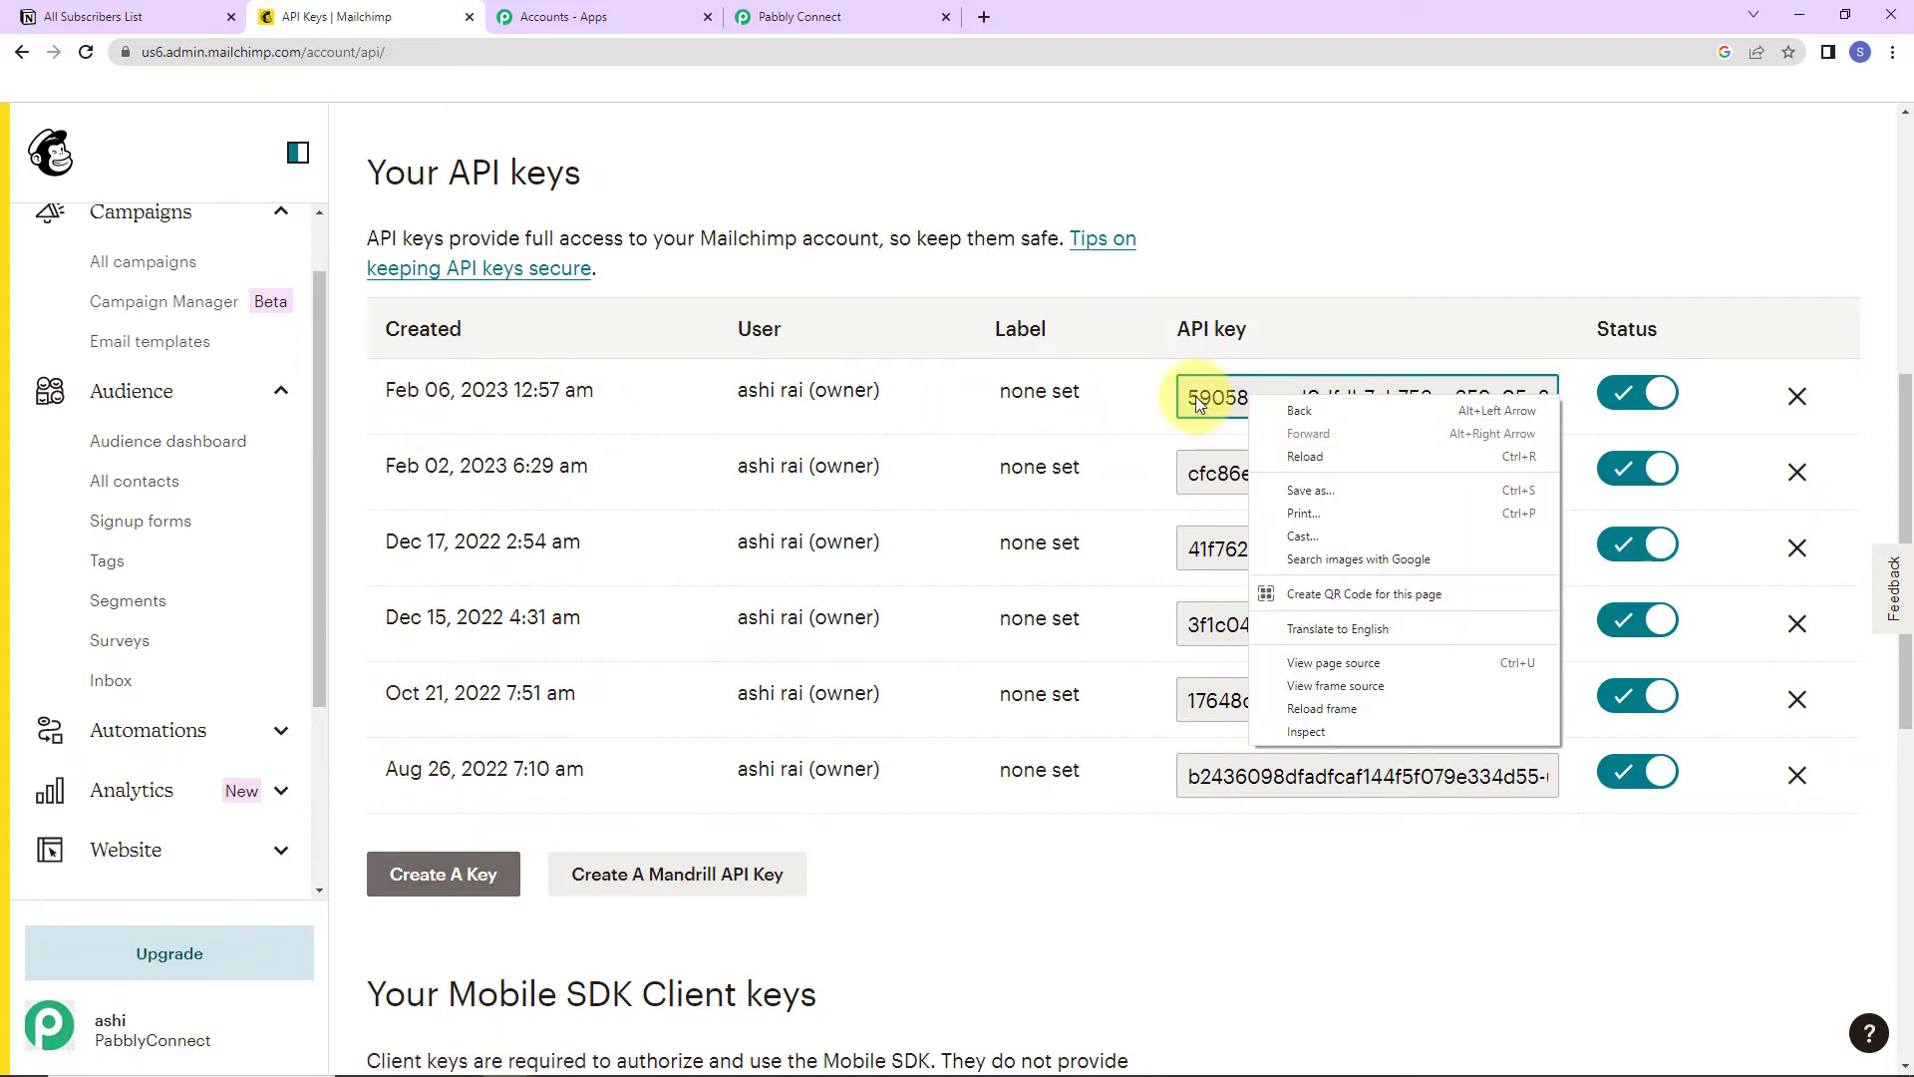
{"action": "left_click", "coordinate": [1202, 397]}
{"action": "right_click", "coordinate": [1214, 396]}
{"action": "left_click", "coordinate": [1246, 410]}
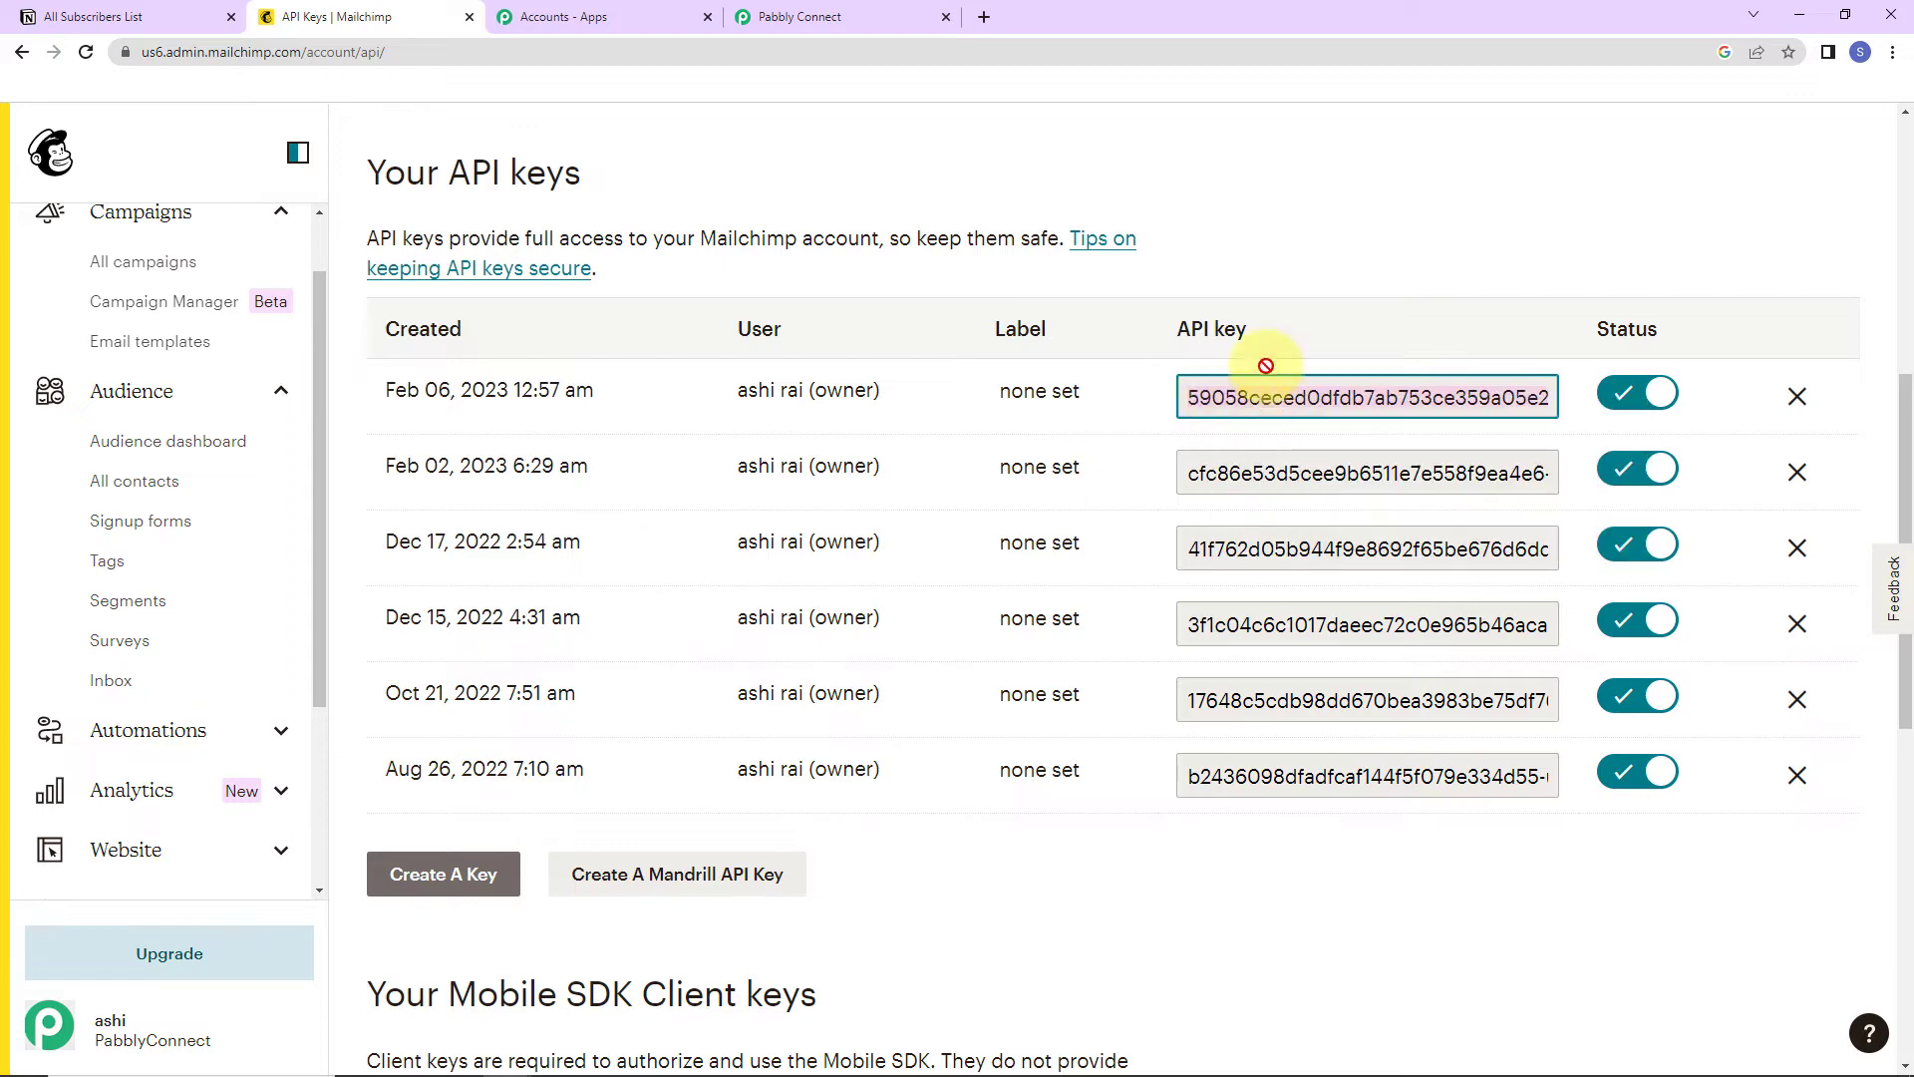
{"action": "left_click", "coordinate": [803, 22]}
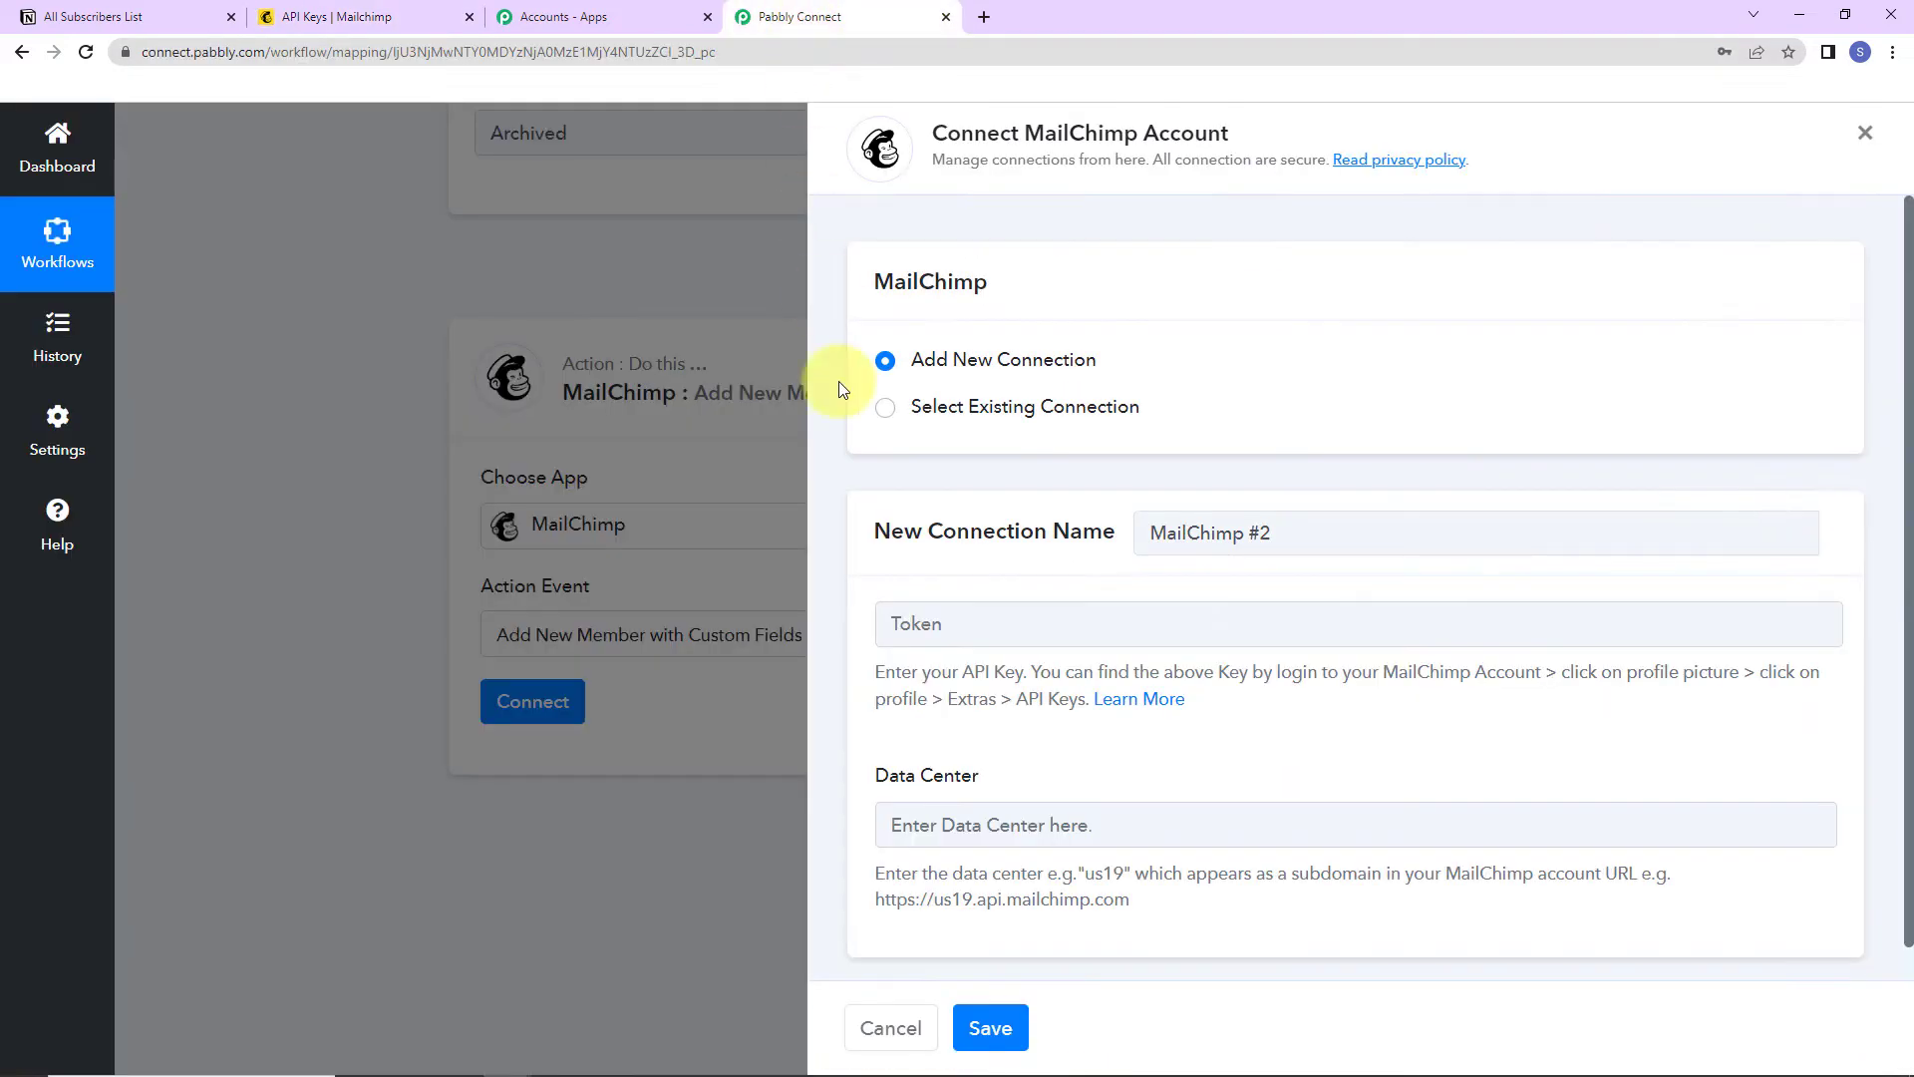
{"action": "left_click", "coordinate": [934, 619]}
{"action": "key", "text": "ctrl+v"}
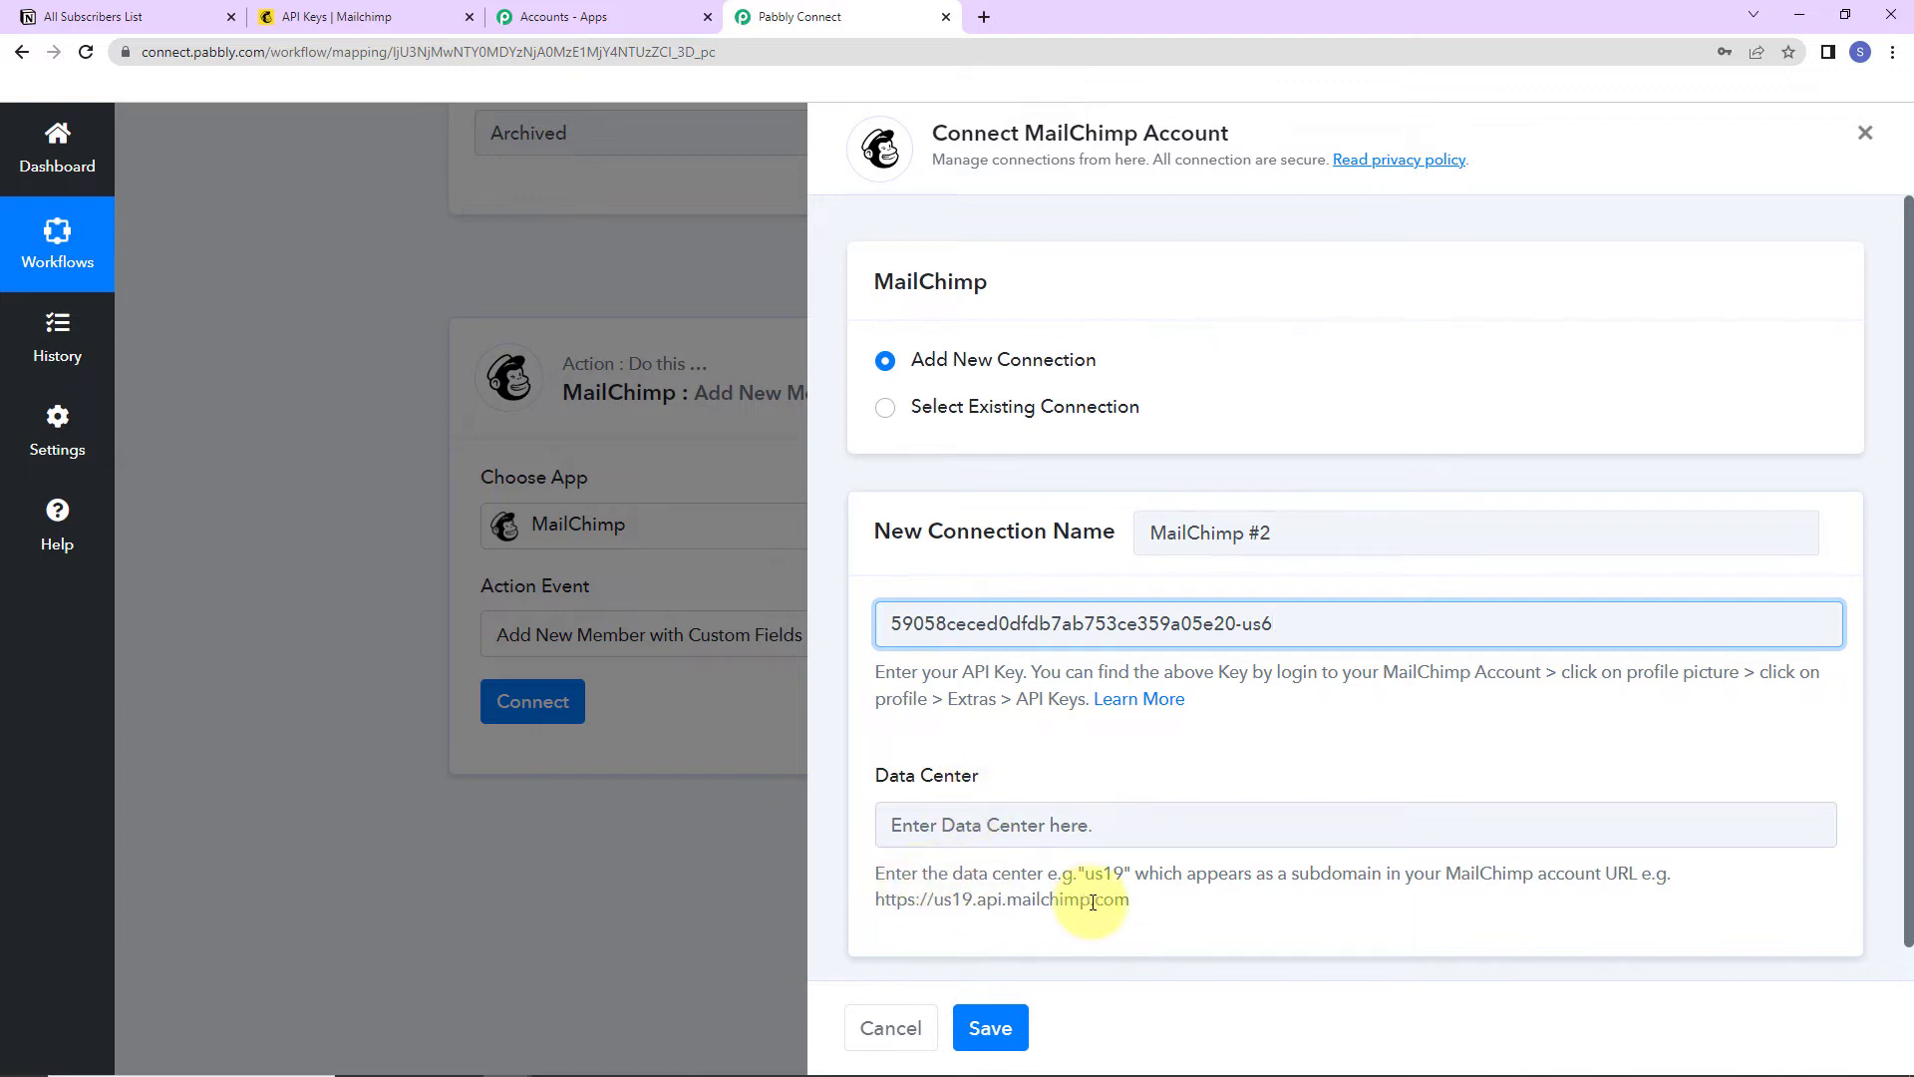
- Copy the data center us6 from the Mailchimp account URL, enter it as the connection's Data Center and save the connection
{"action": "double_click", "coordinate": [937, 898]}
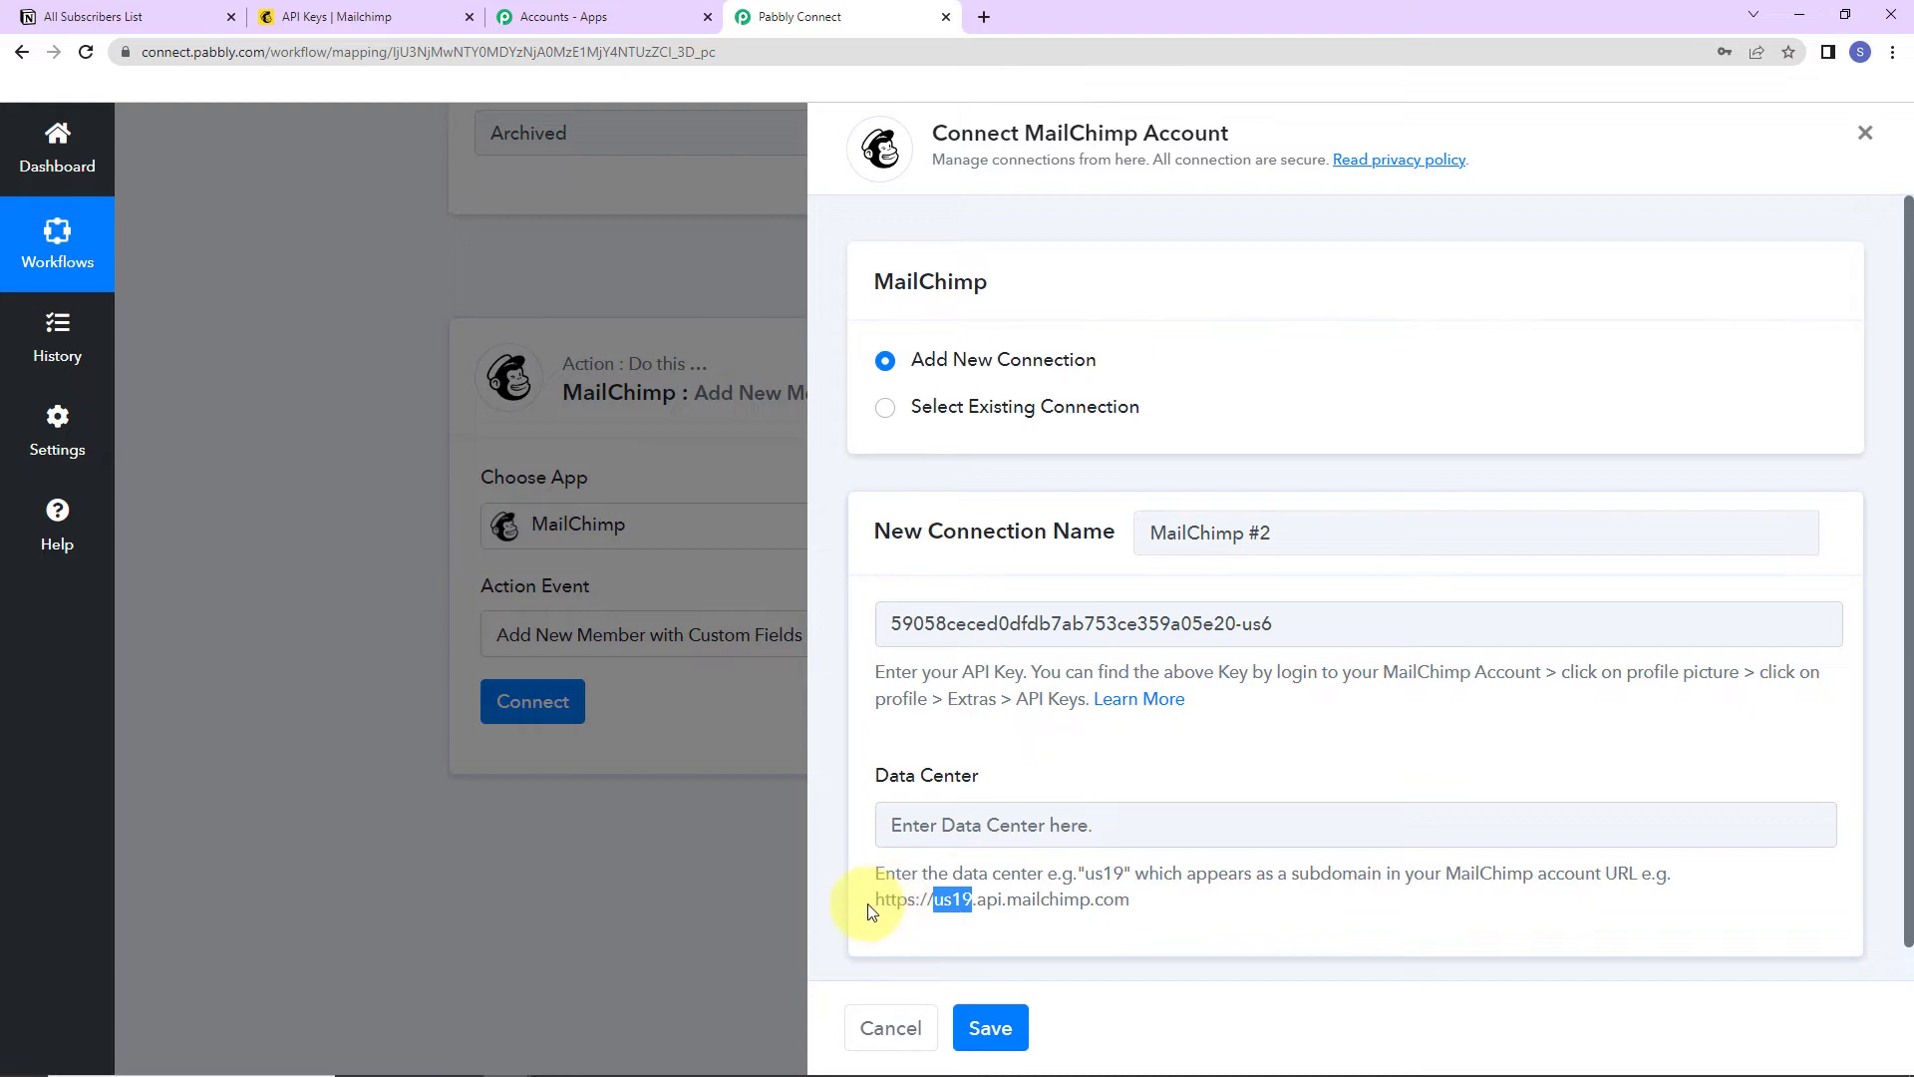
{"action": "left_click_drag", "start_coordinate": [870, 912], "coordinate": [1196, 906]}
{"action": "left_click", "coordinate": [393, 16]}
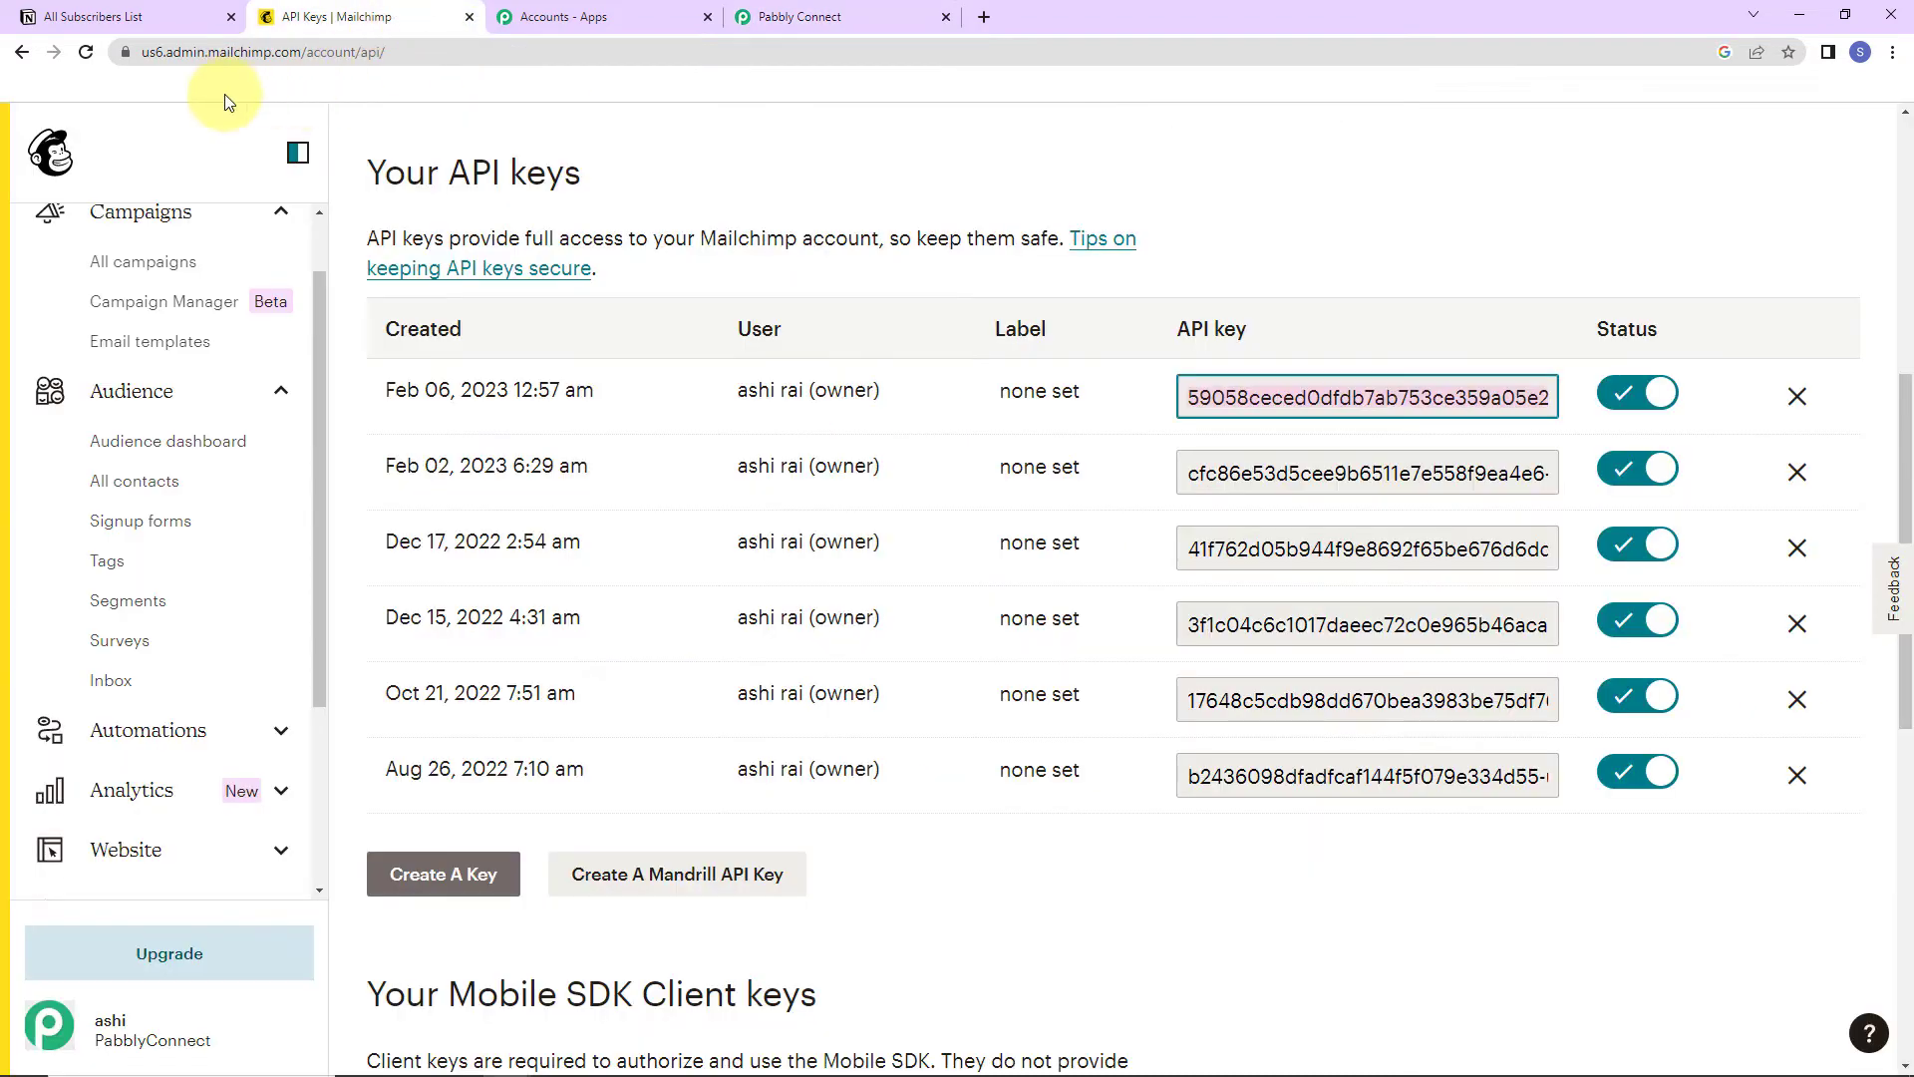
{"action": "left_click", "coordinate": [160, 55]}
{"action": "left_click", "coordinate": [150, 52]}
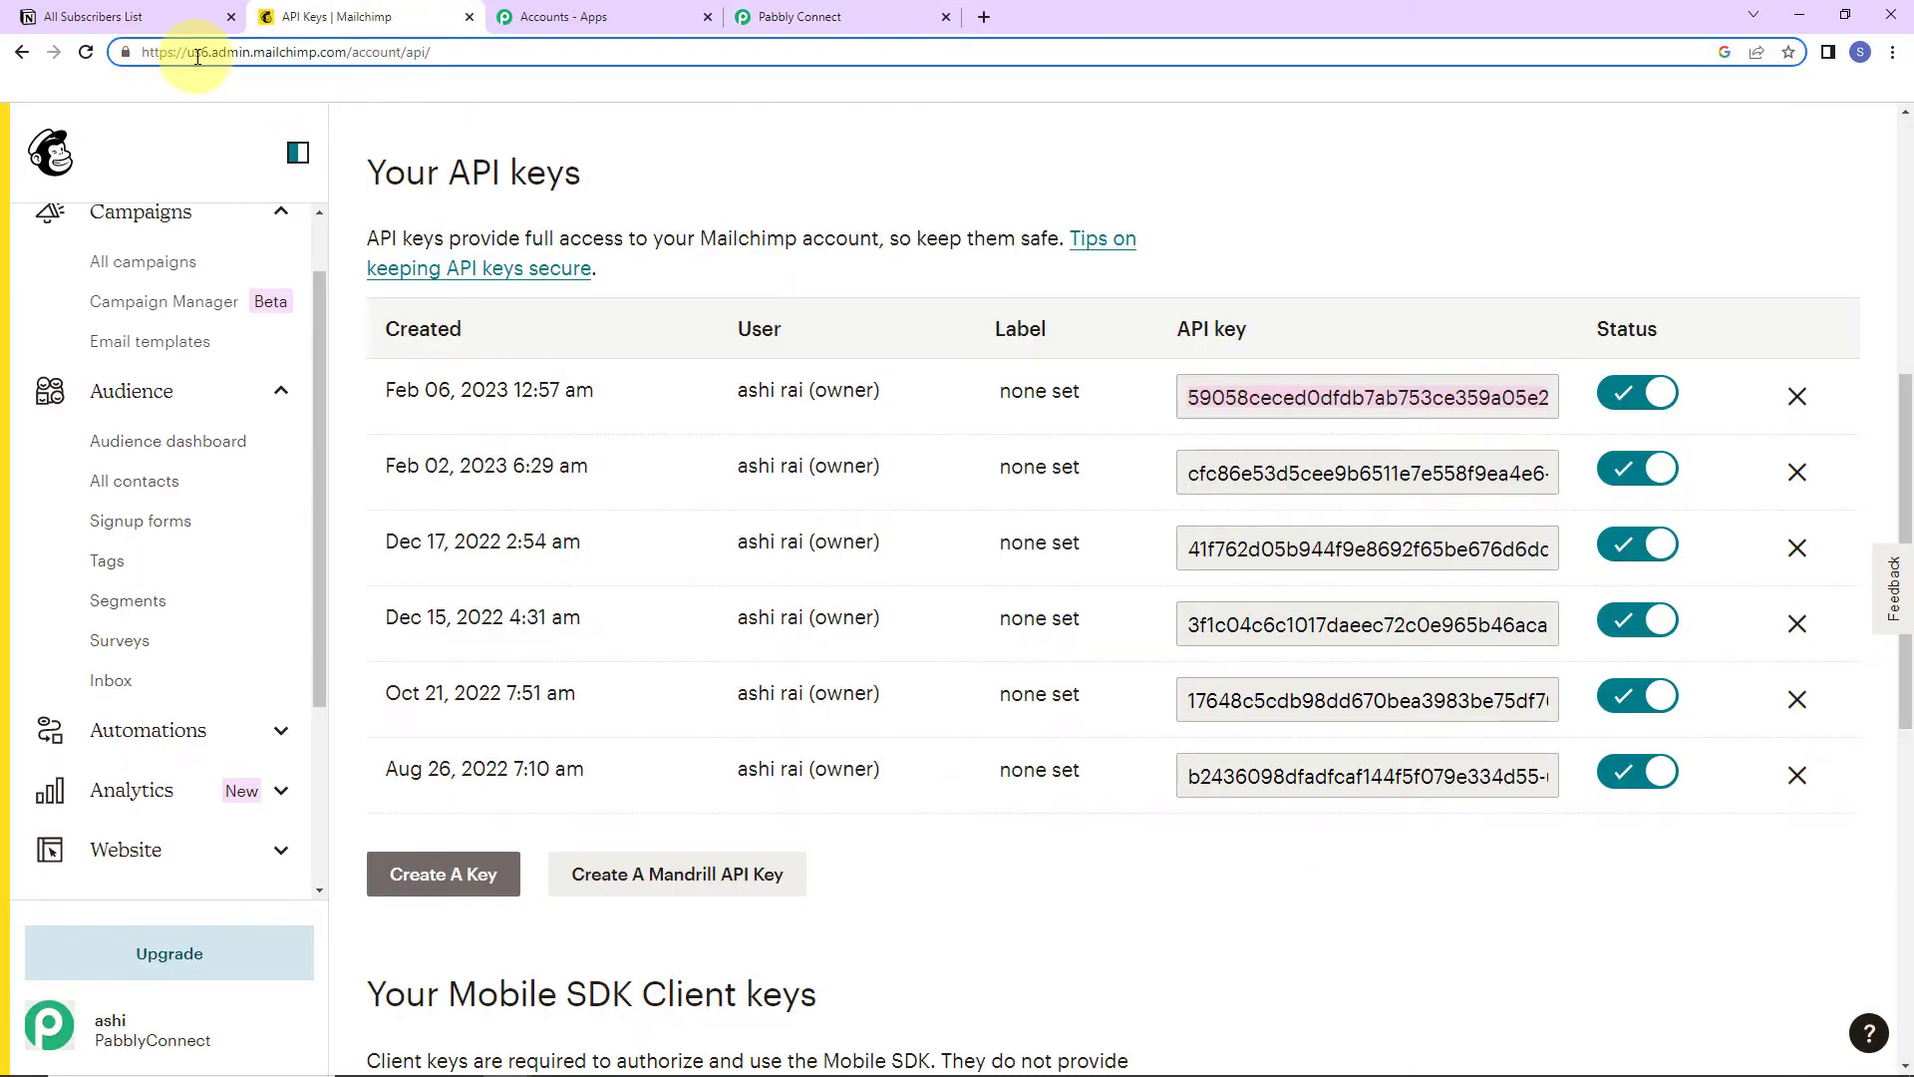
{"action": "right_click", "coordinate": [197, 52]}
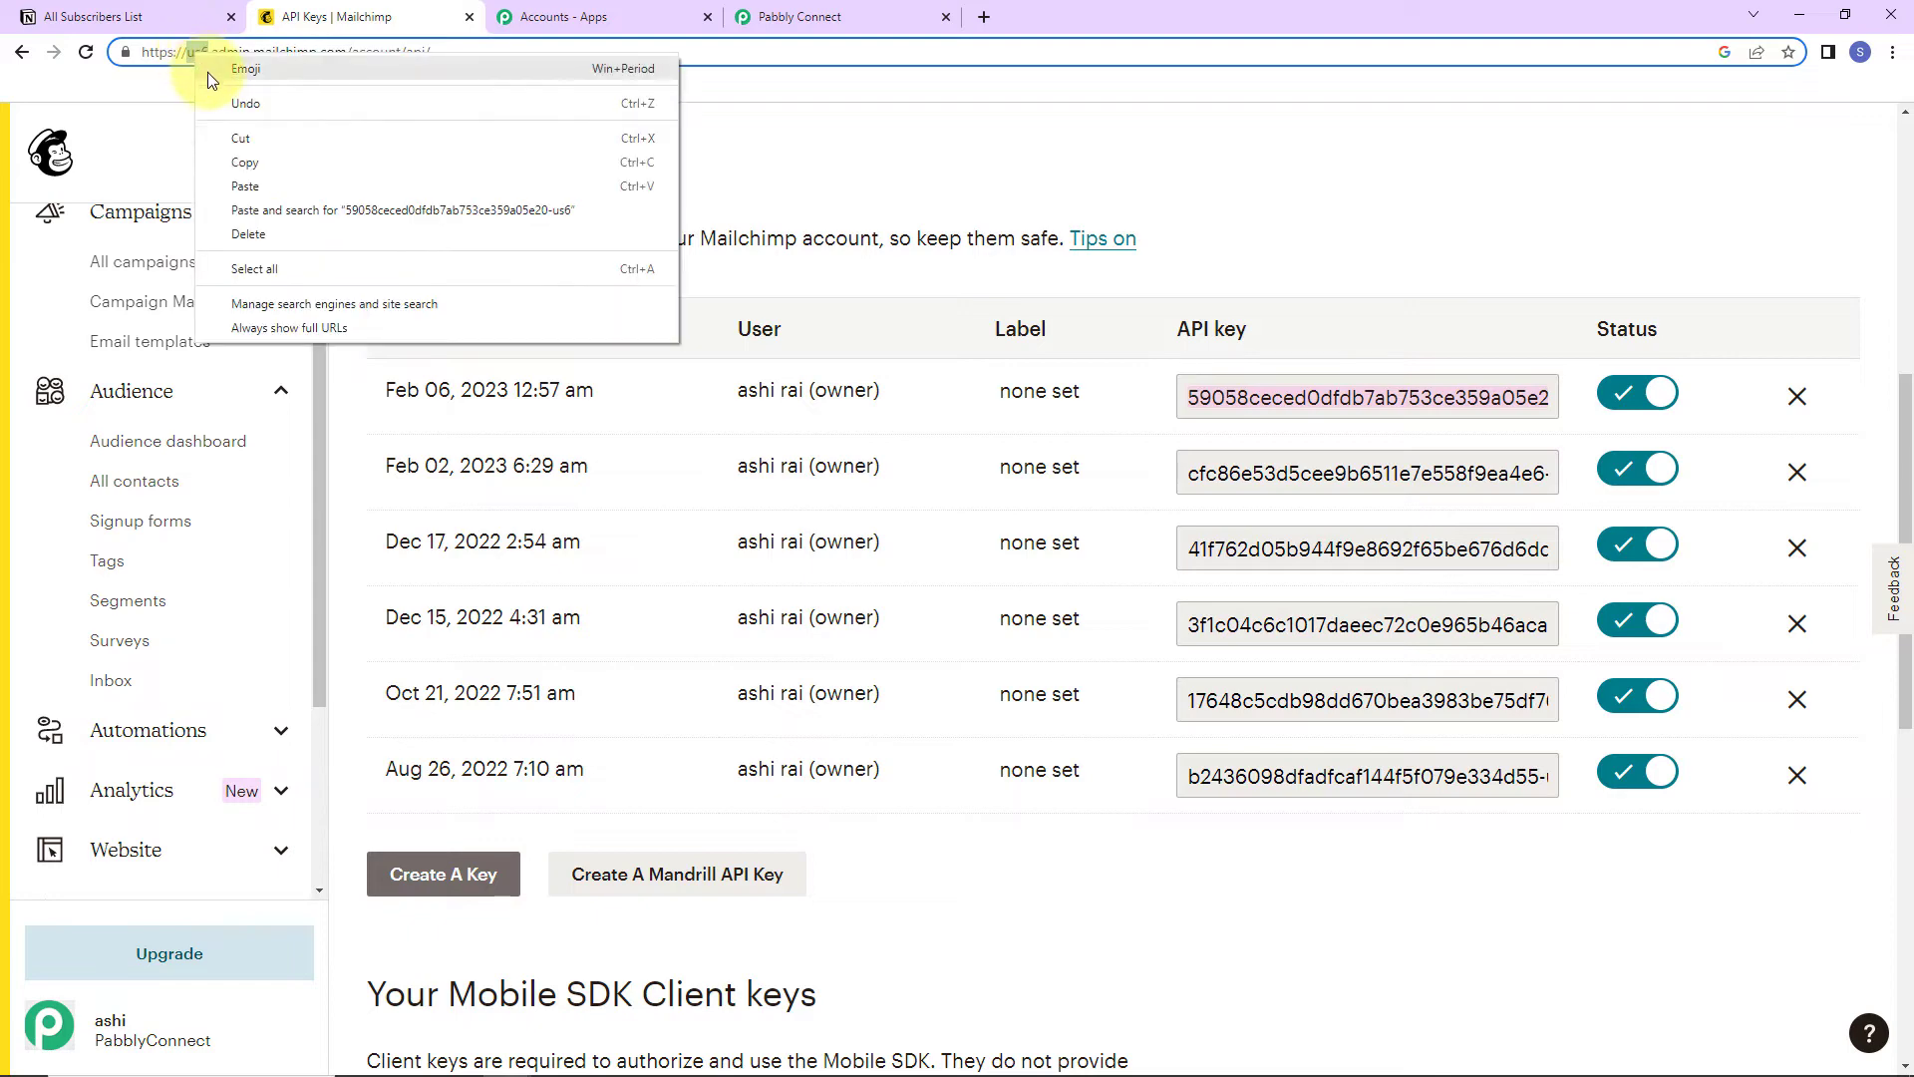
{"action": "left_click", "coordinate": [267, 167]}
{"action": "left_click", "coordinate": [835, 26]}
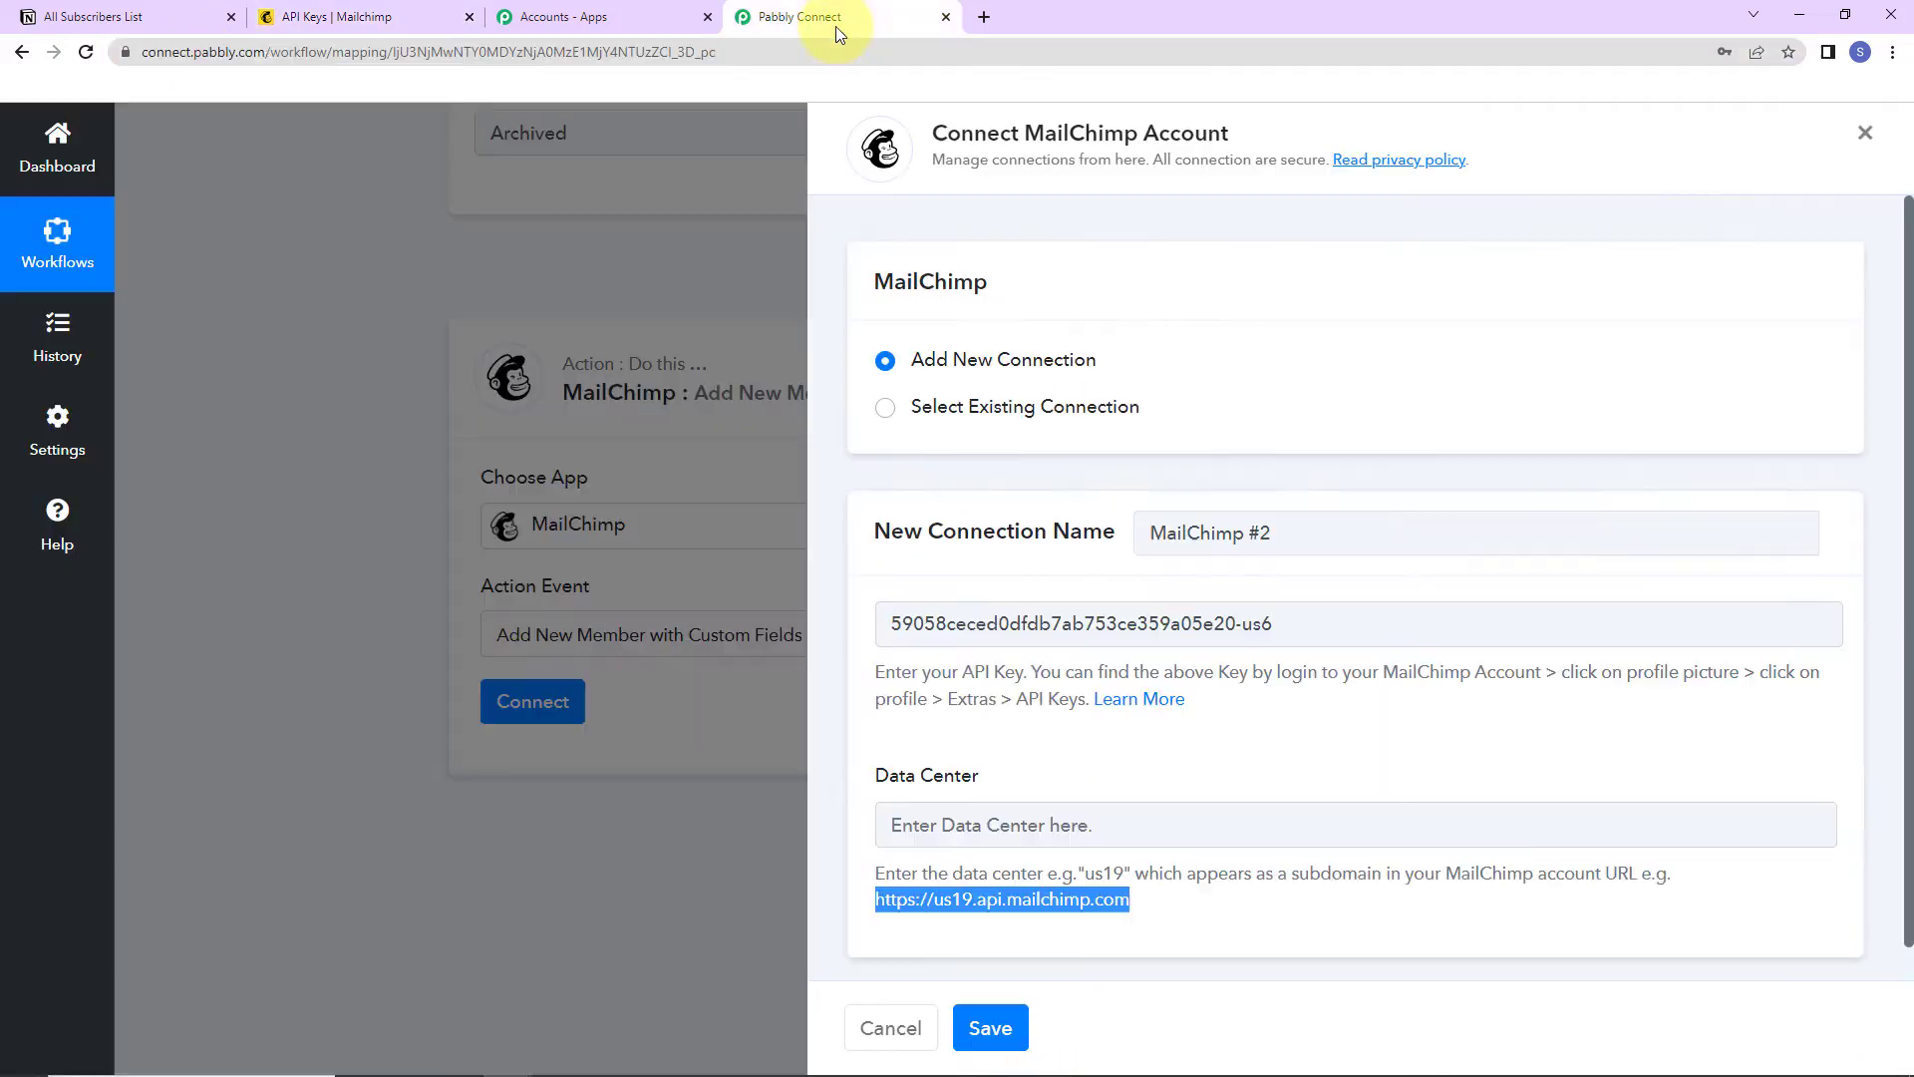
{"action": "left_click", "coordinate": [976, 824]}
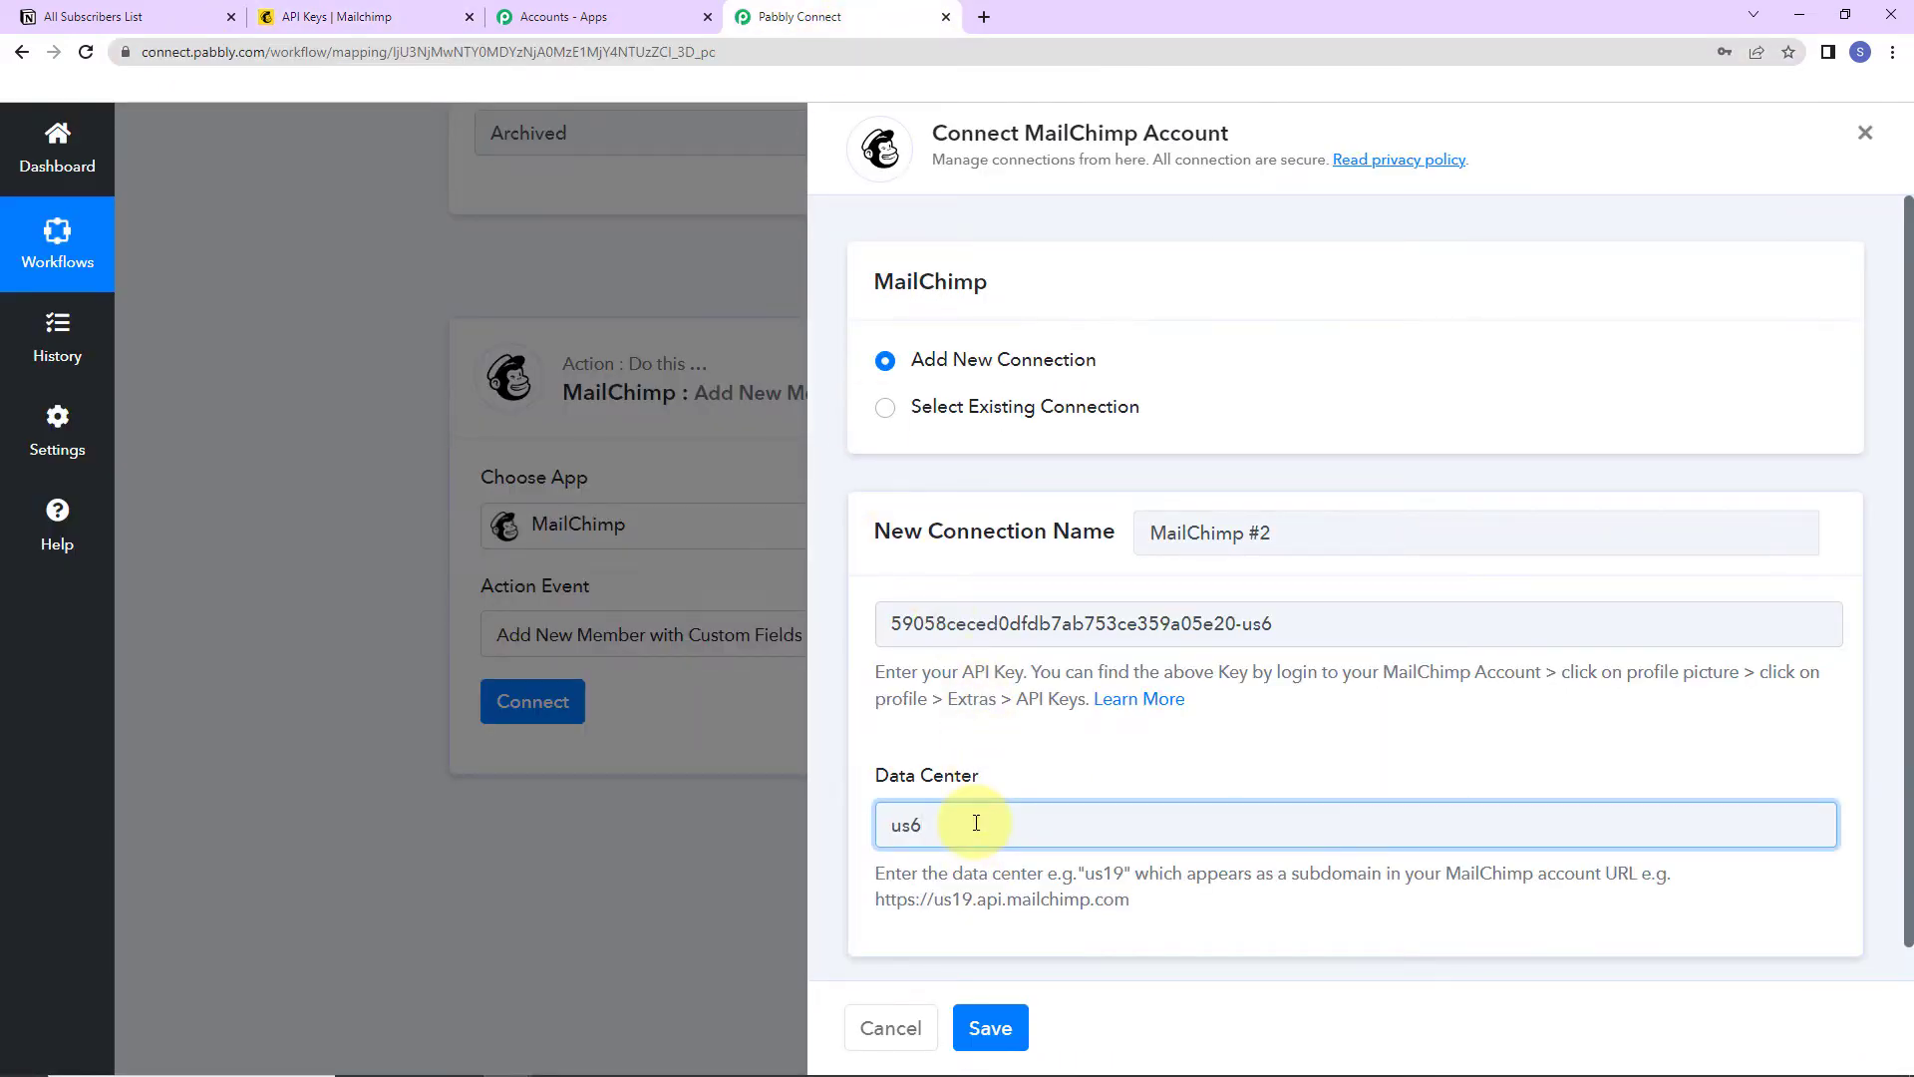
{"action": "left_click", "coordinate": [990, 1027]}
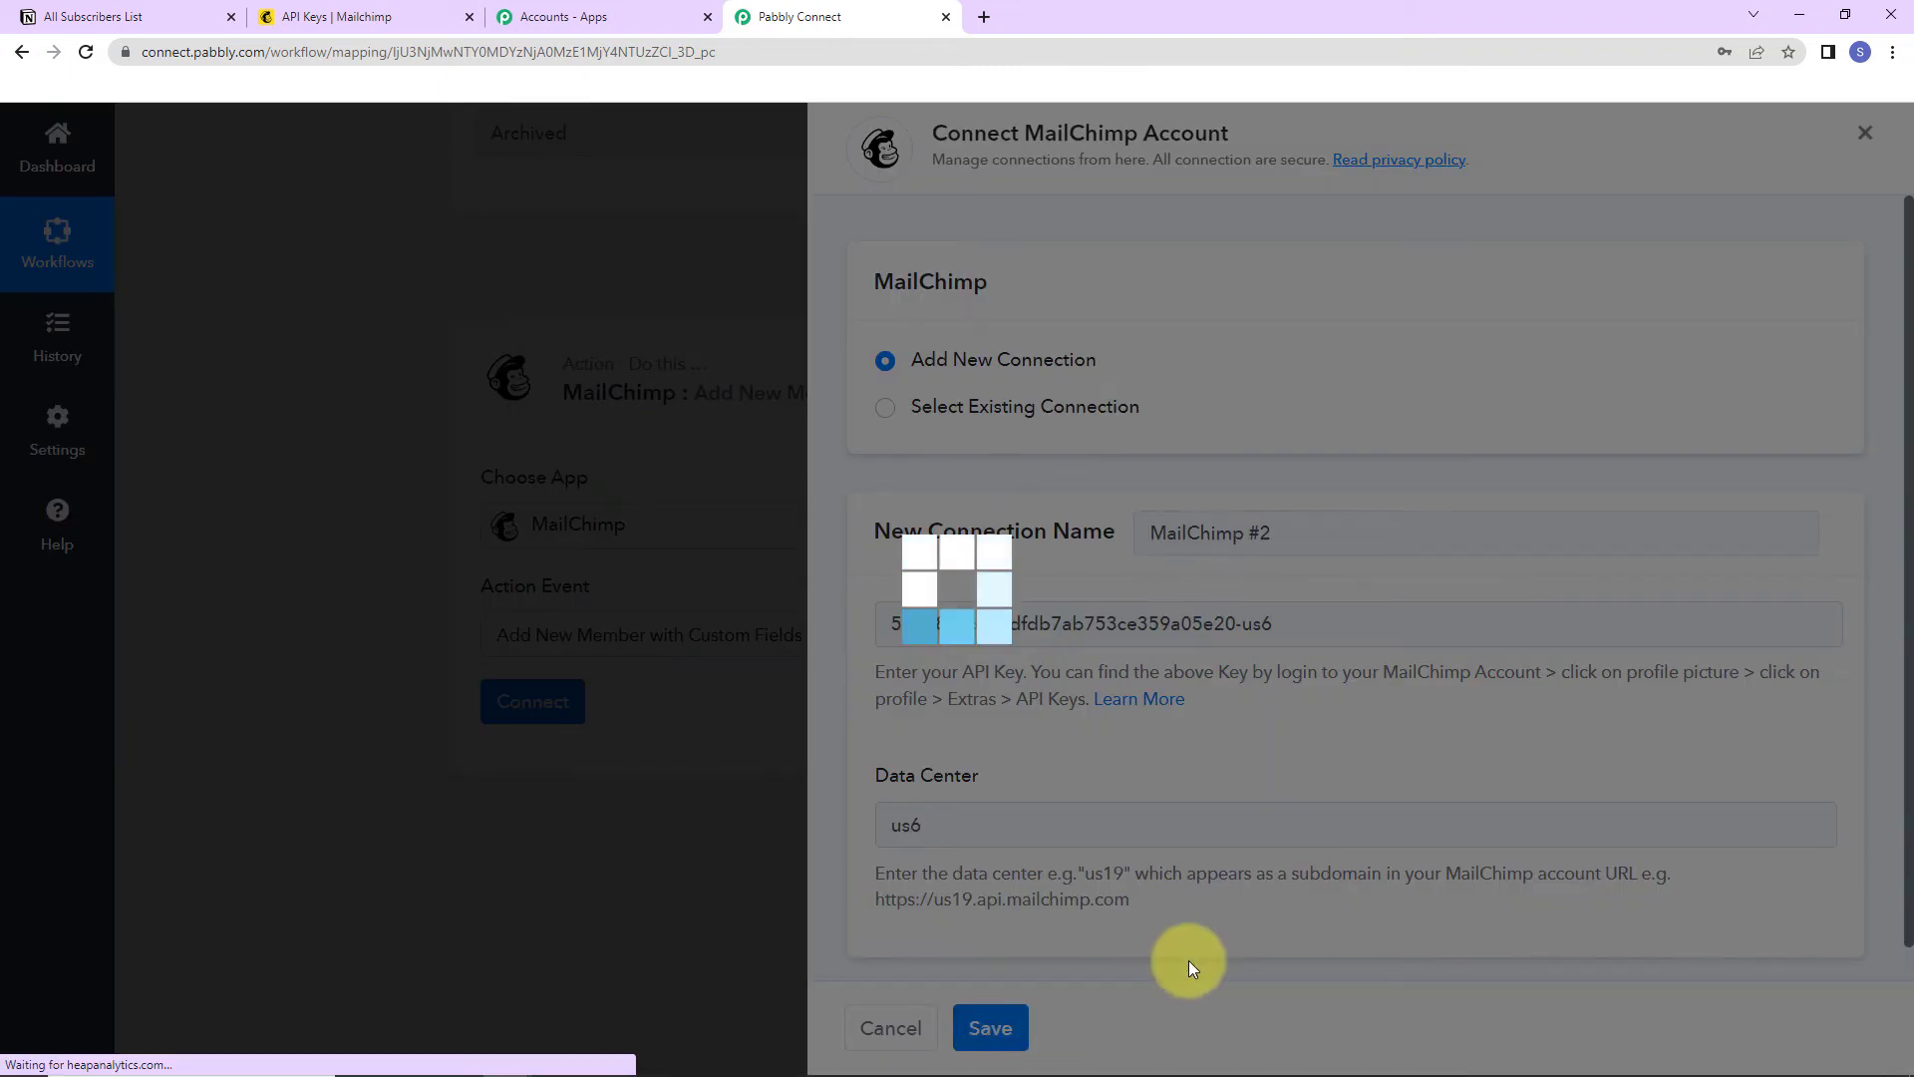
- Review the new-member fields of the MailChimp action and compare the selected audience list with the Mailchimp account name
{"action": "scroll", "coordinate": [937, 785], "scroll_direction": "down", "scroll_amount": 5}
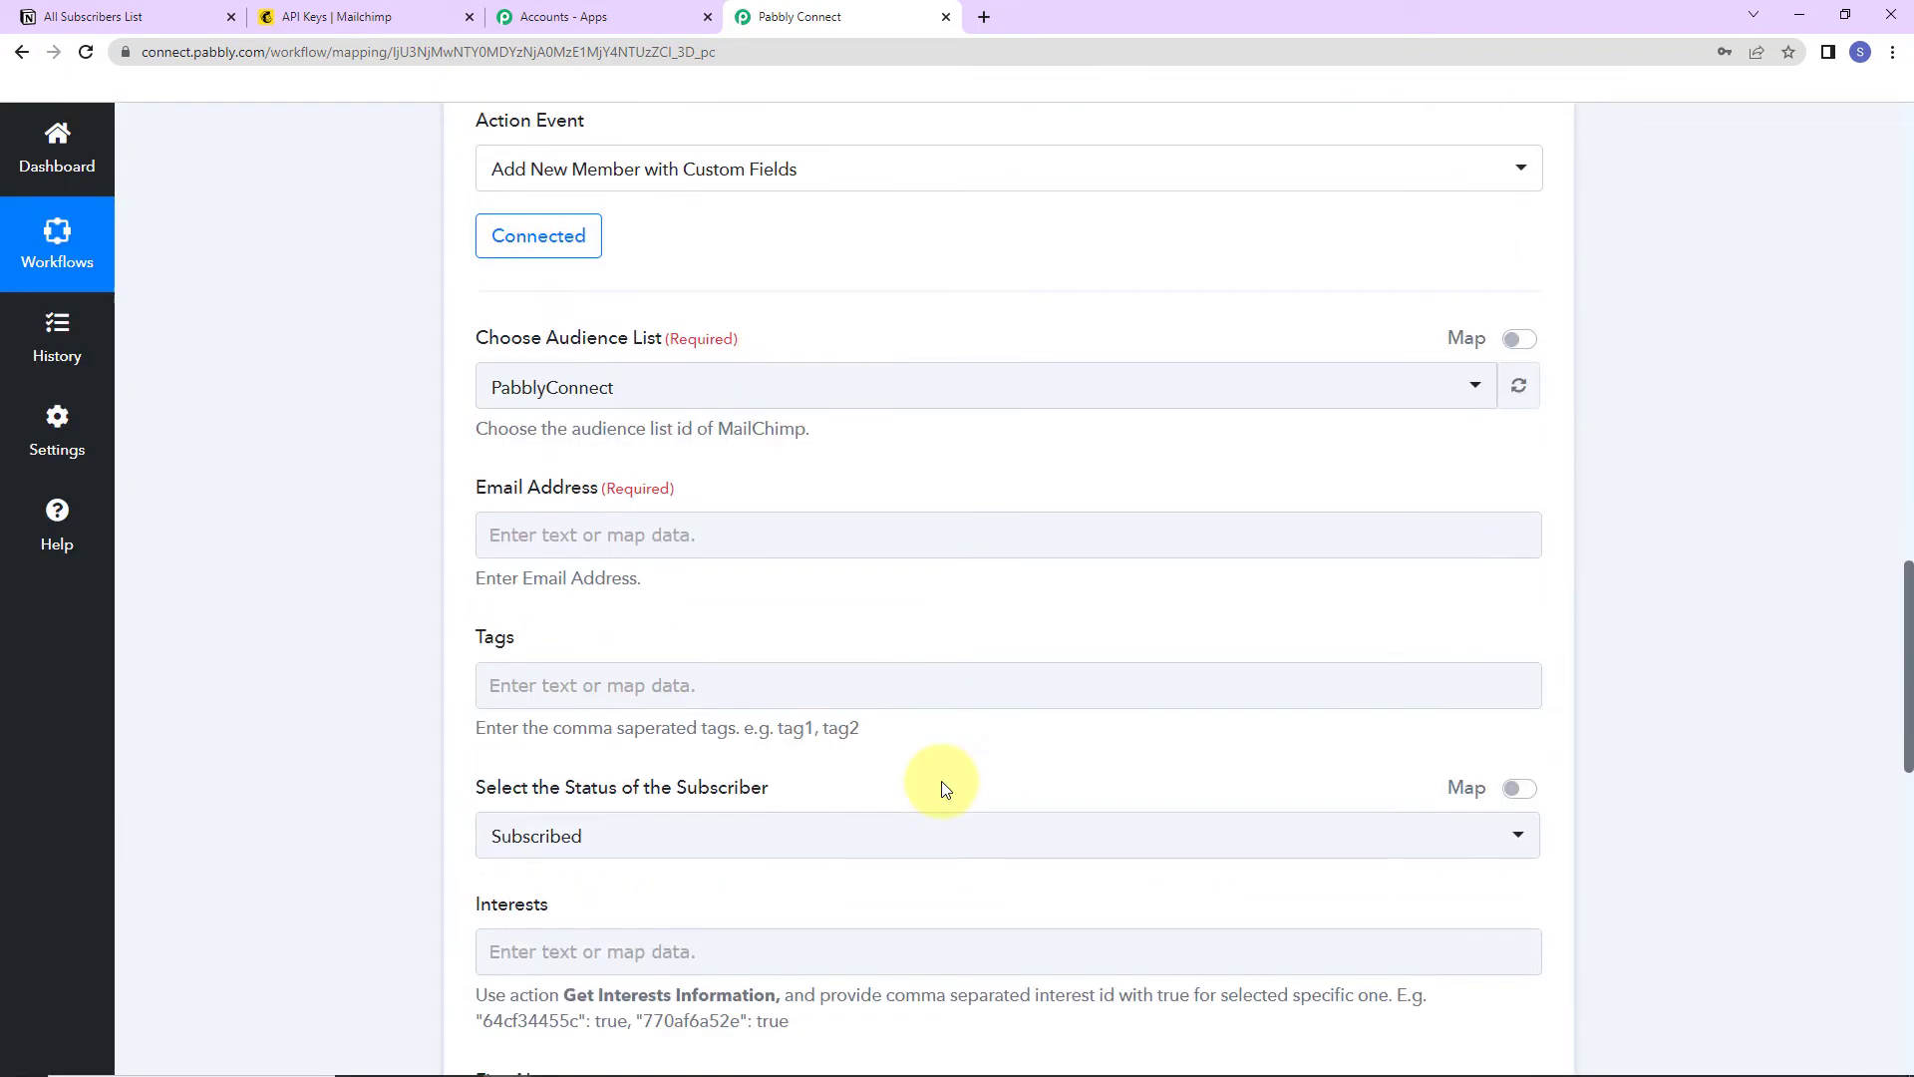
{"action": "scroll", "coordinate": [946, 790], "scroll_direction": "down", "scroll_amount": 2}
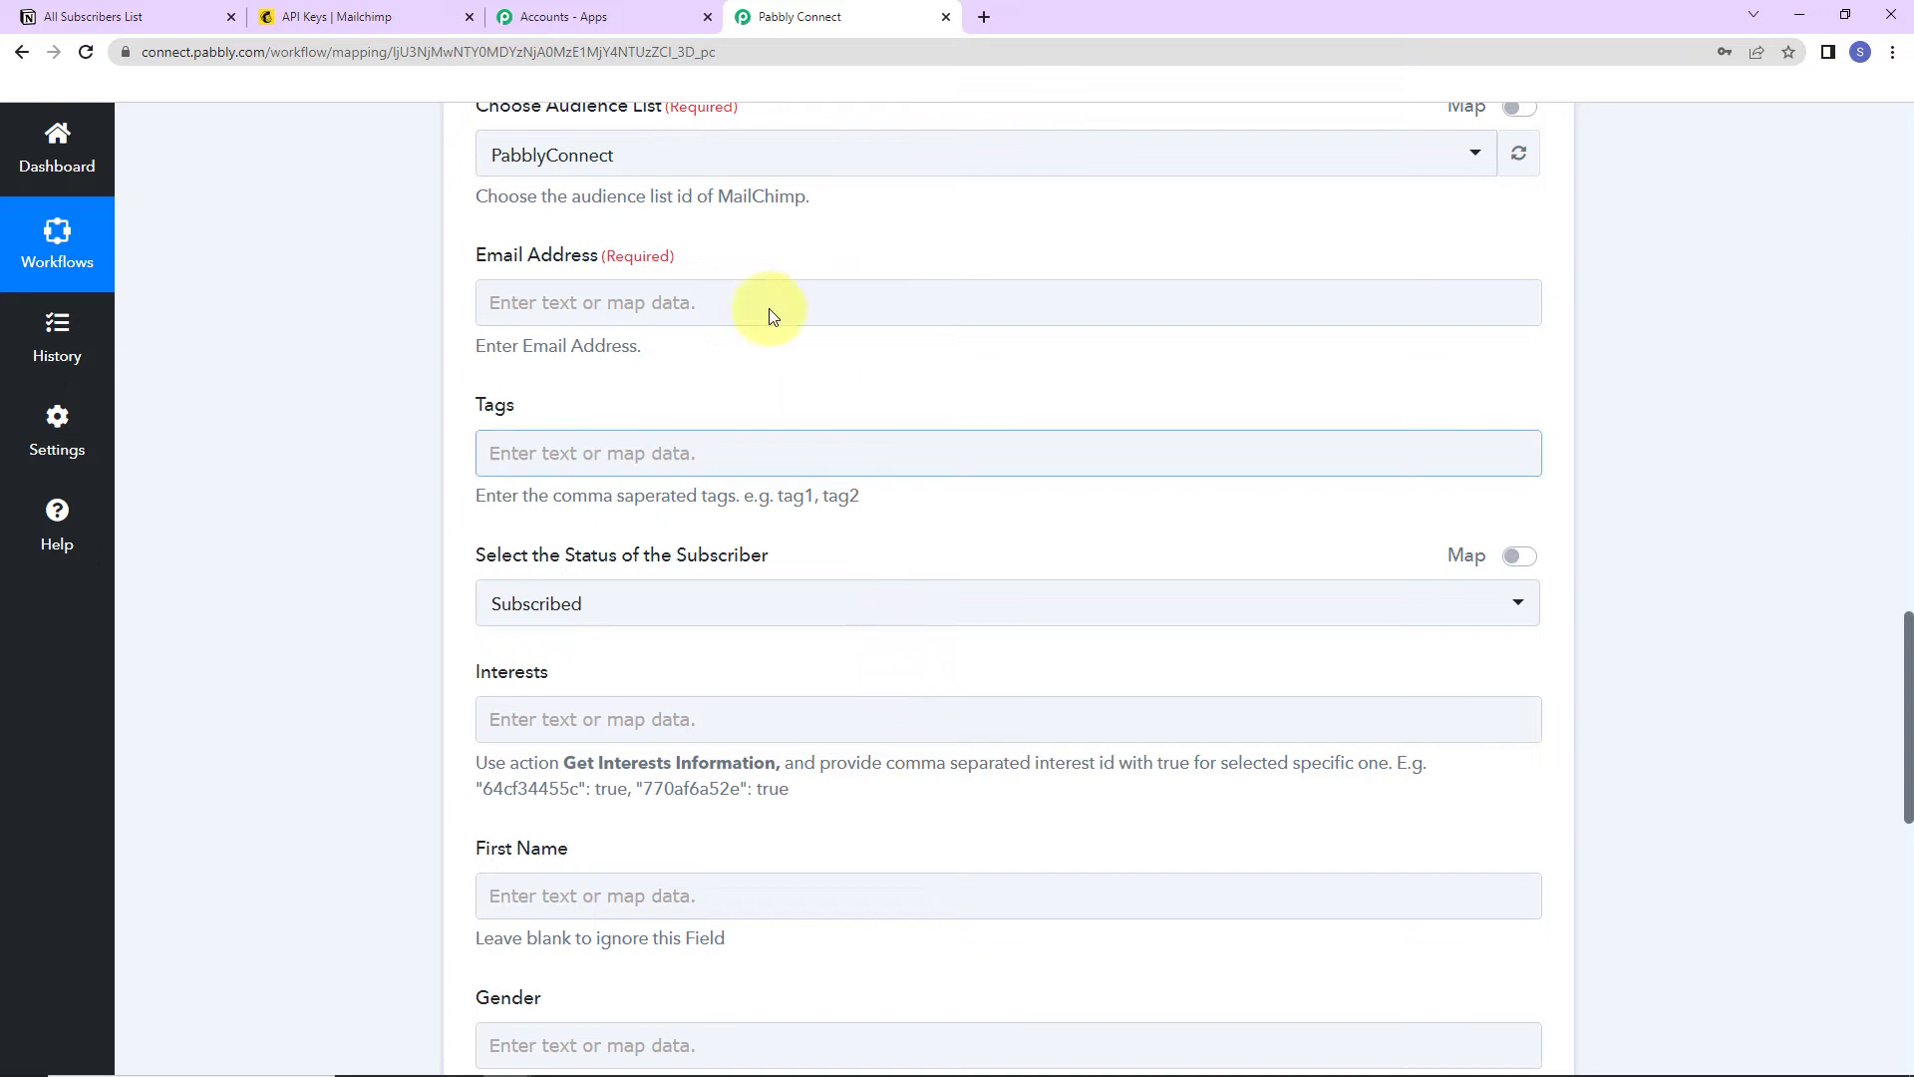
{"action": "left_click", "coordinate": [588, 289]}
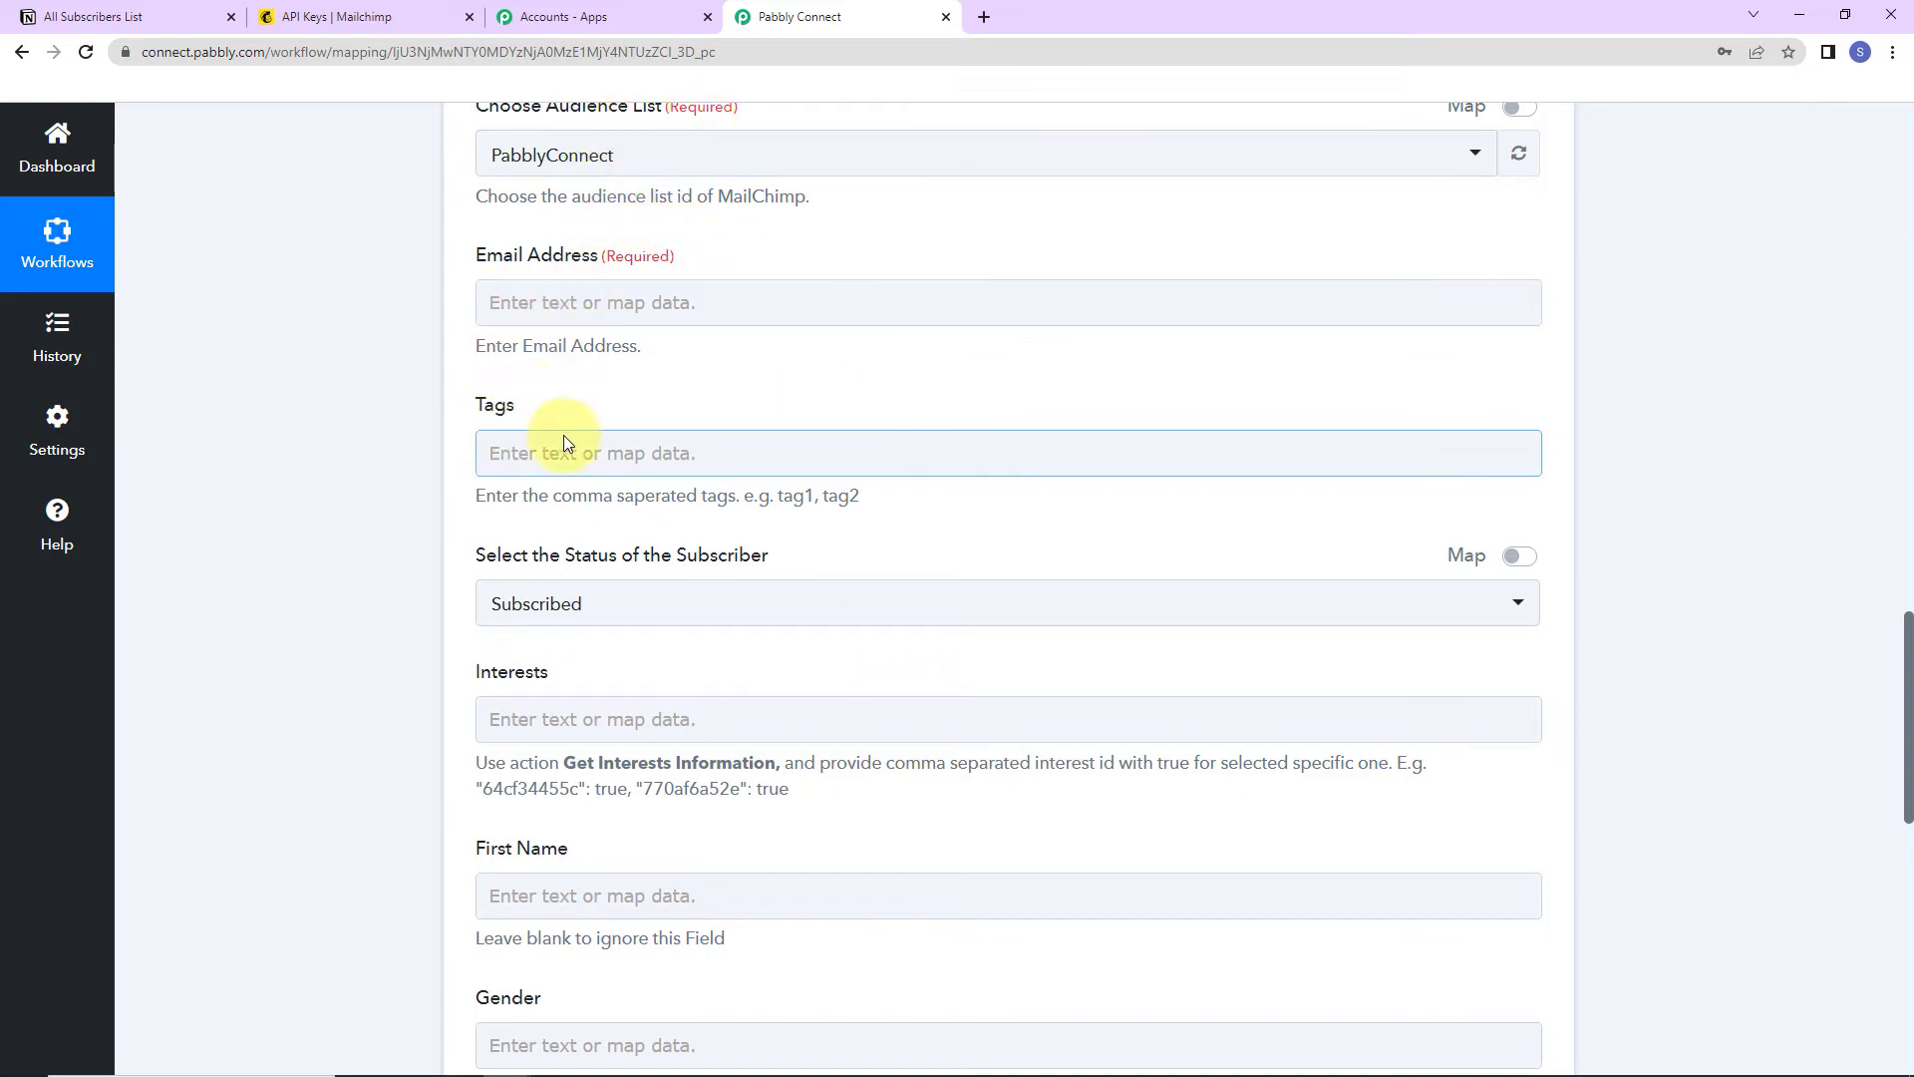
{"action": "scroll", "coordinate": [598, 705], "scroll_direction": "up", "scroll_amount": 2}
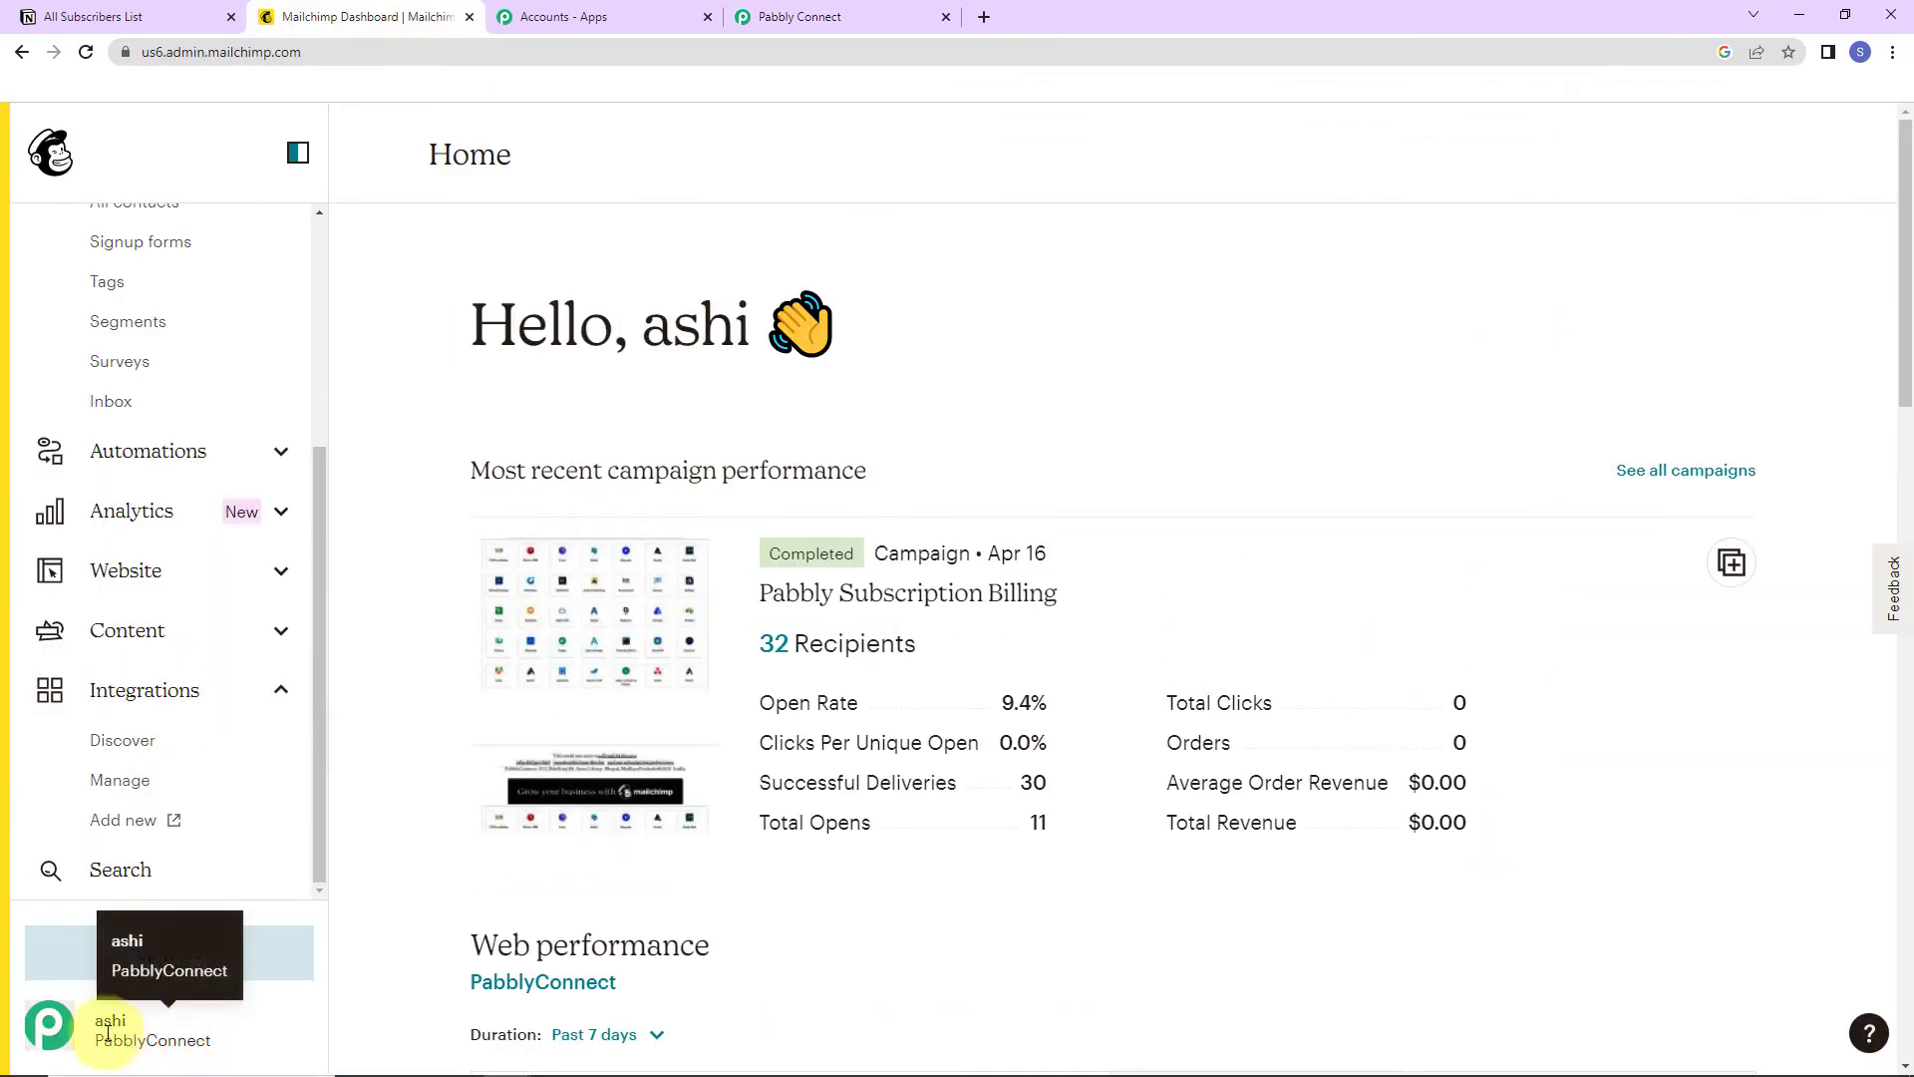
{"action": "left_click", "coordinate": [853, 12]}
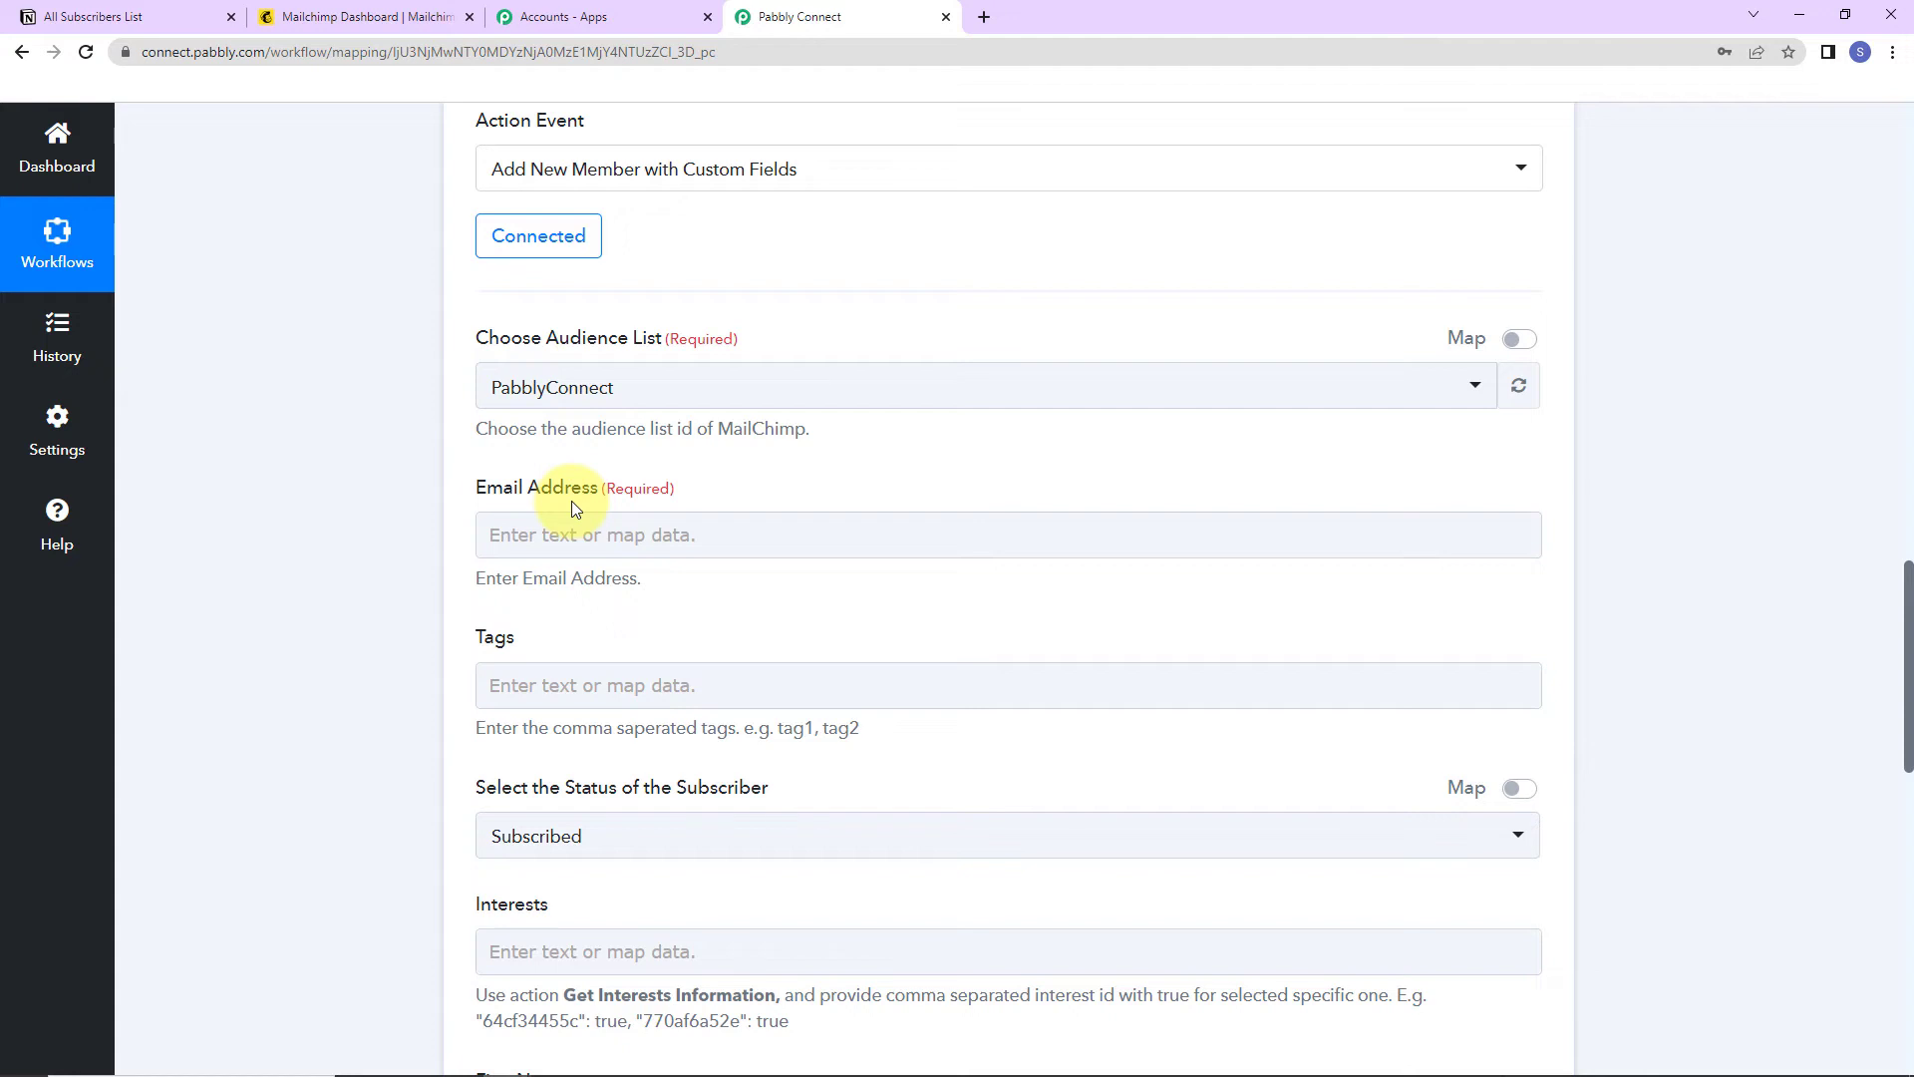
- Map the member's Email Address to the subscriber email property from the Notion New Database Item response
{"action": "left_click", "coordinate": [549, 534]}
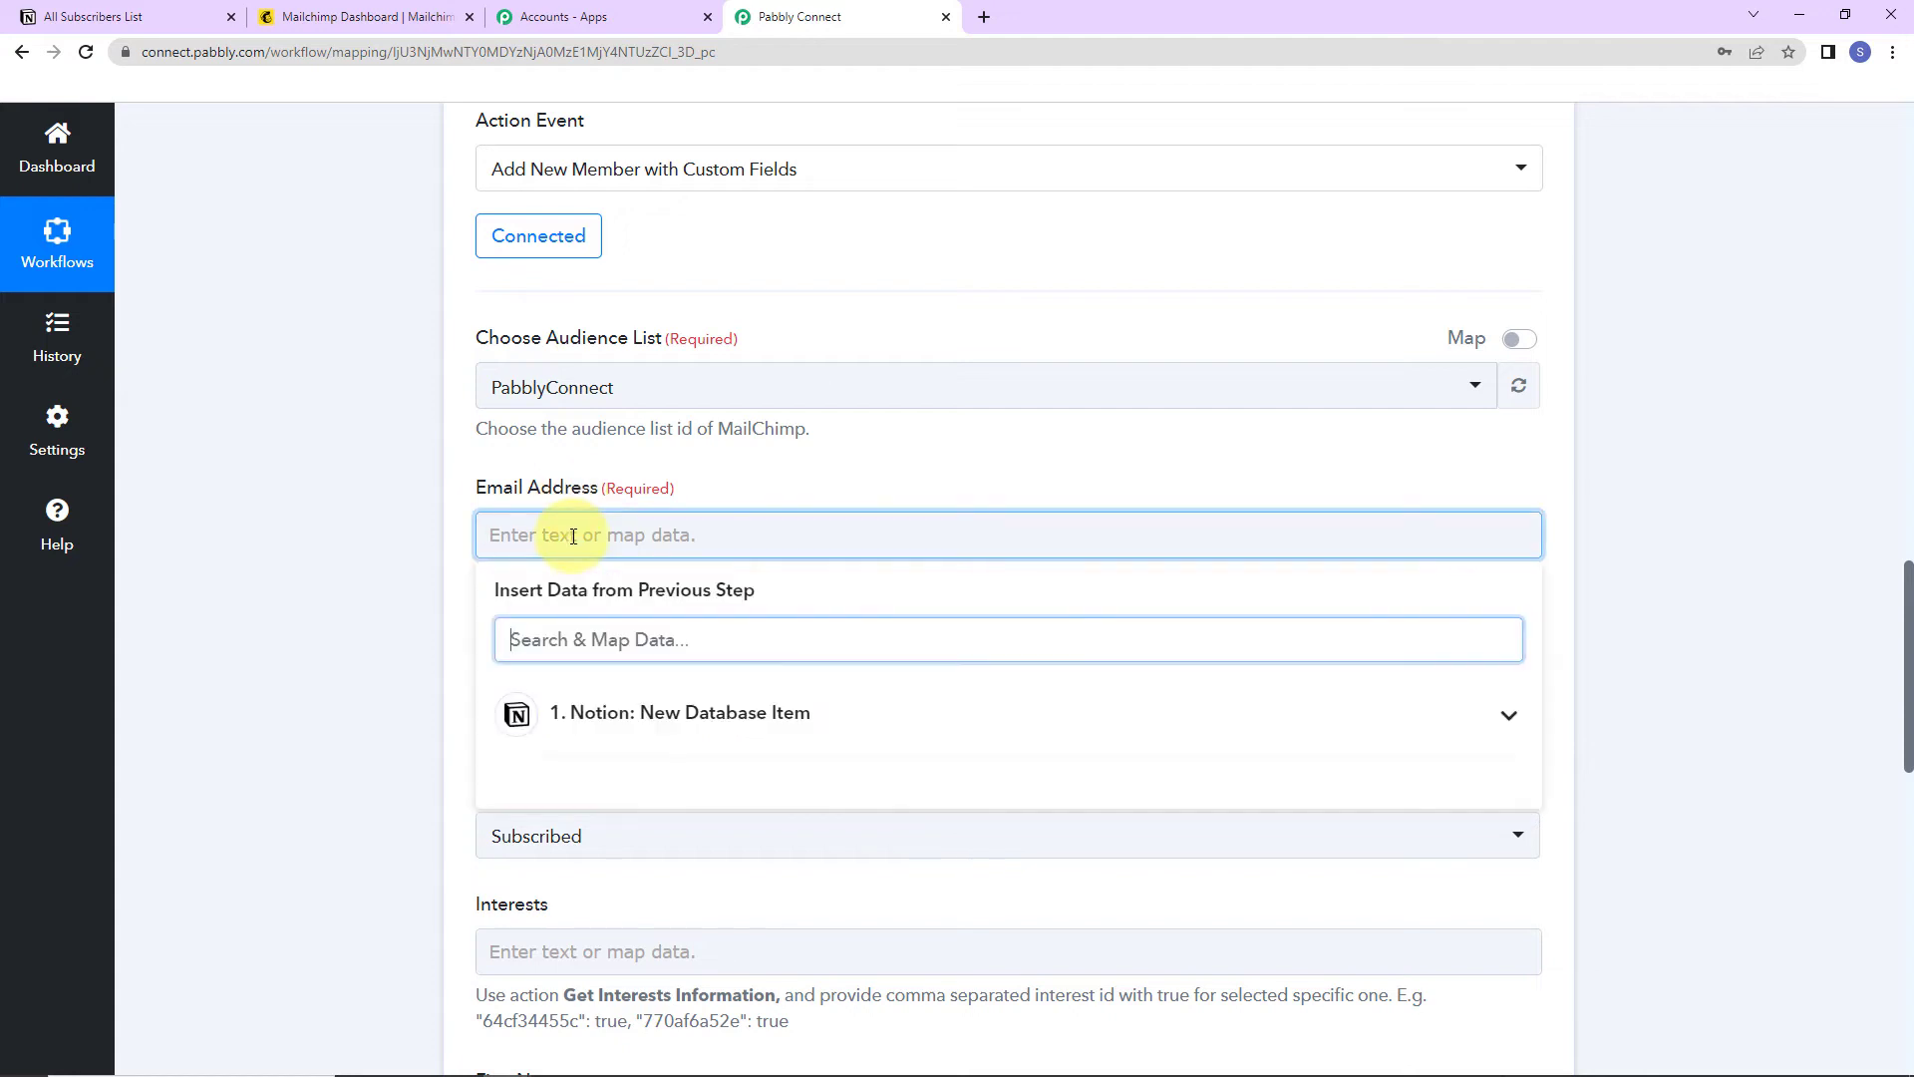
{"action": "left_click", "coordinate": [589, 726]}
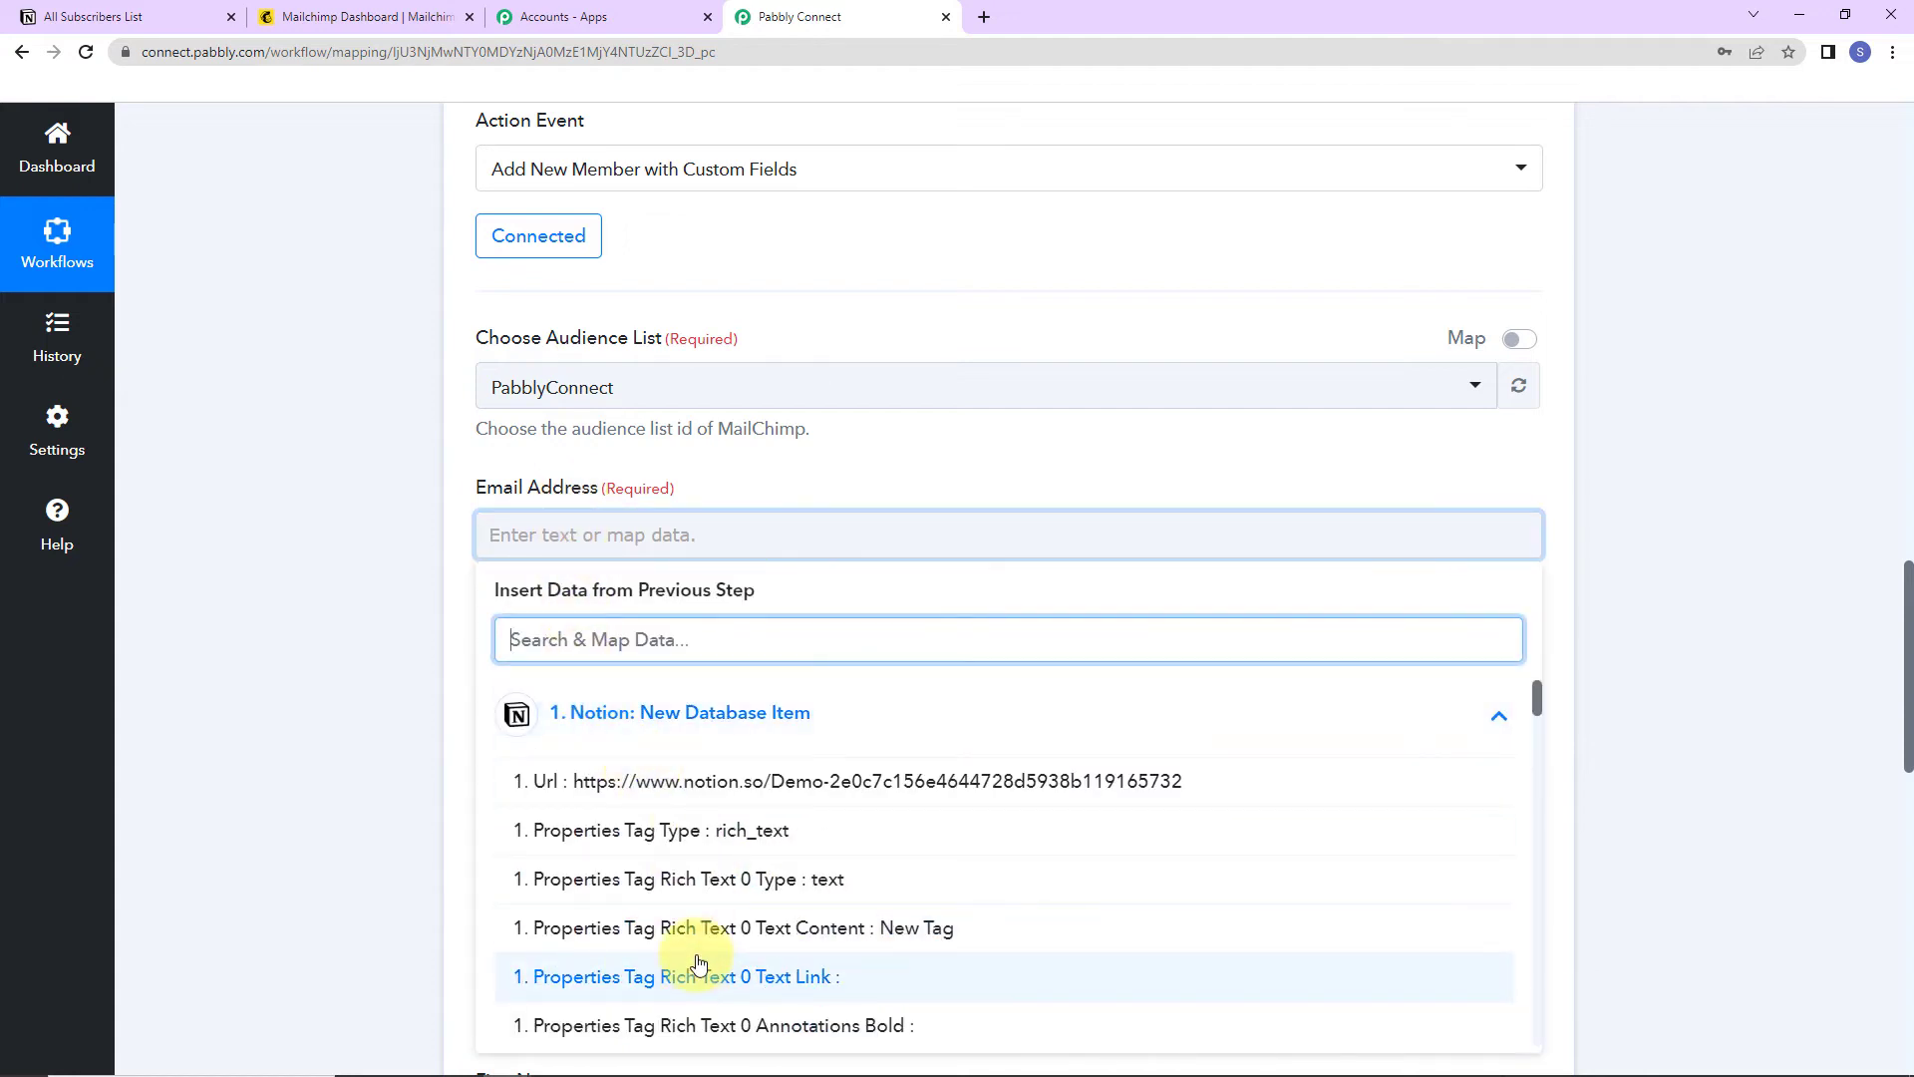
{"action": "type", "text": "@"}
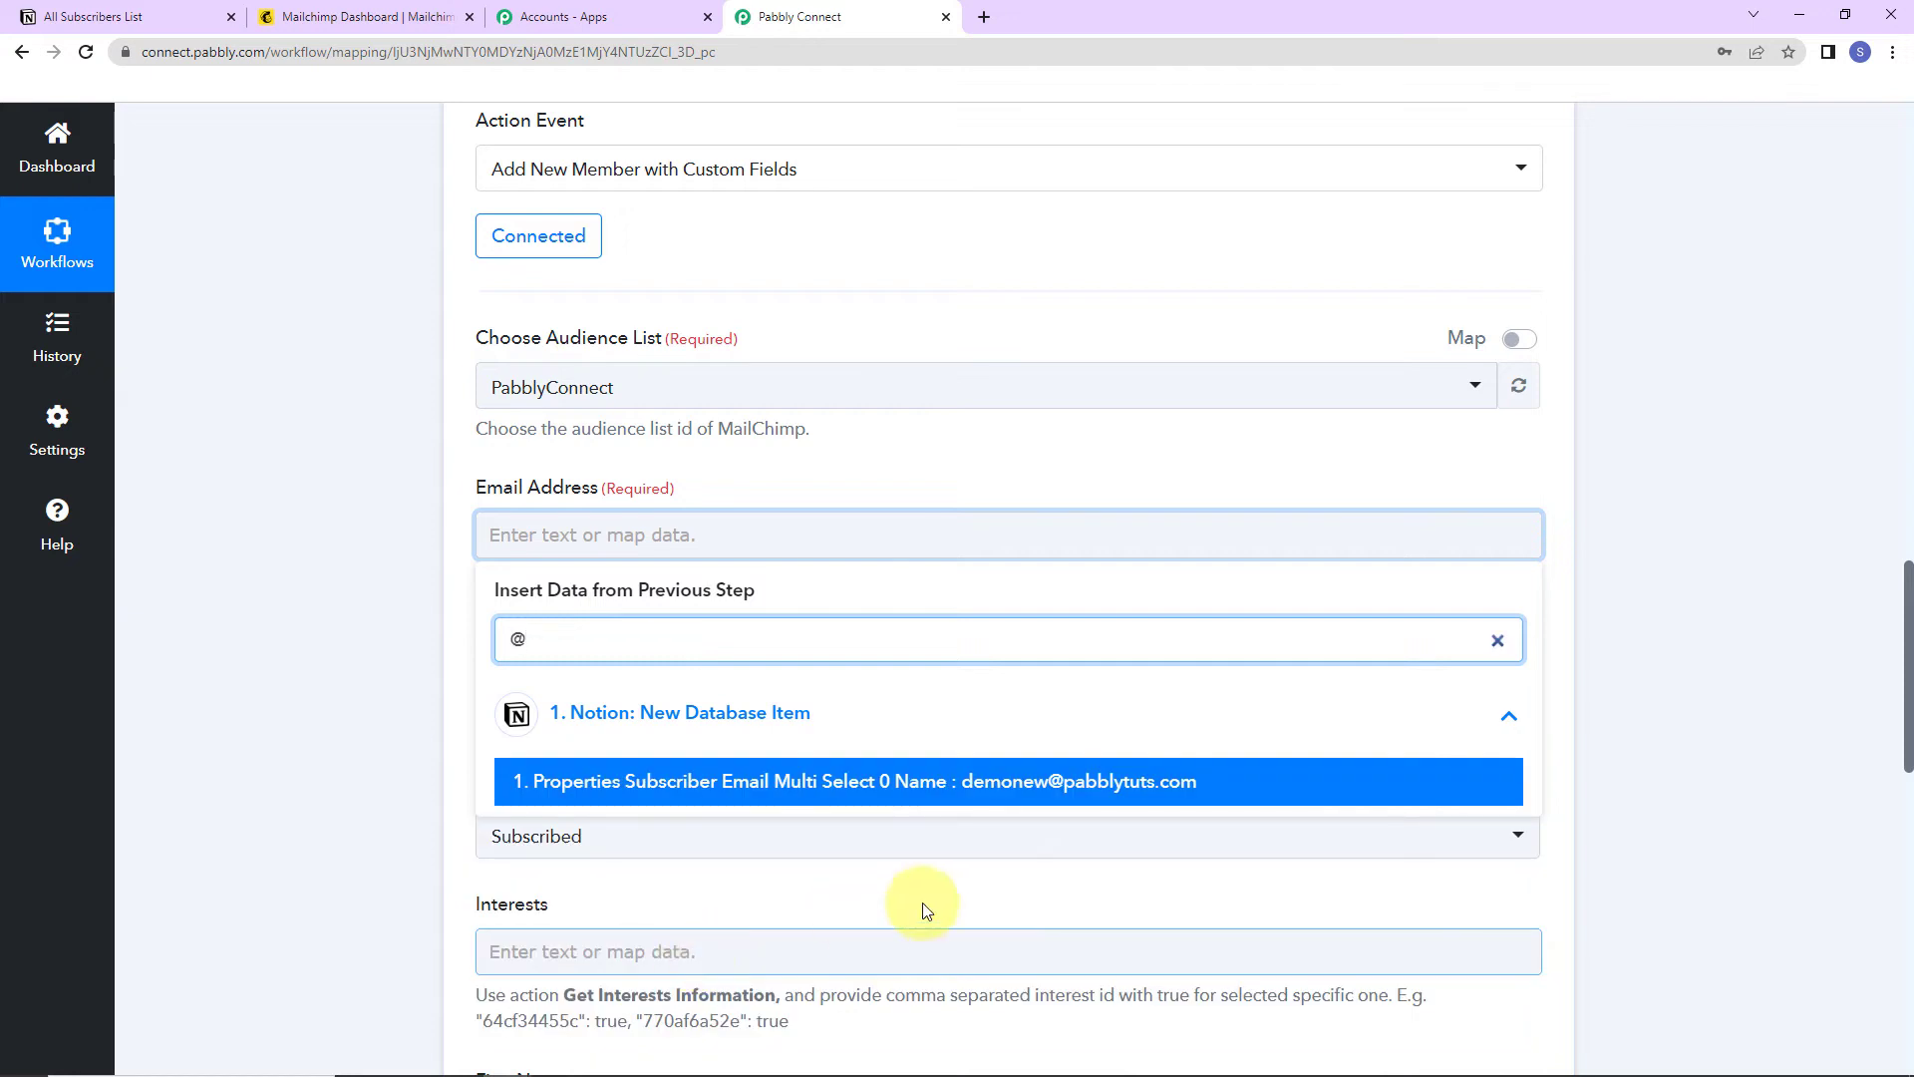
{"action": "left_click", "coordinate": [1038, 783]}
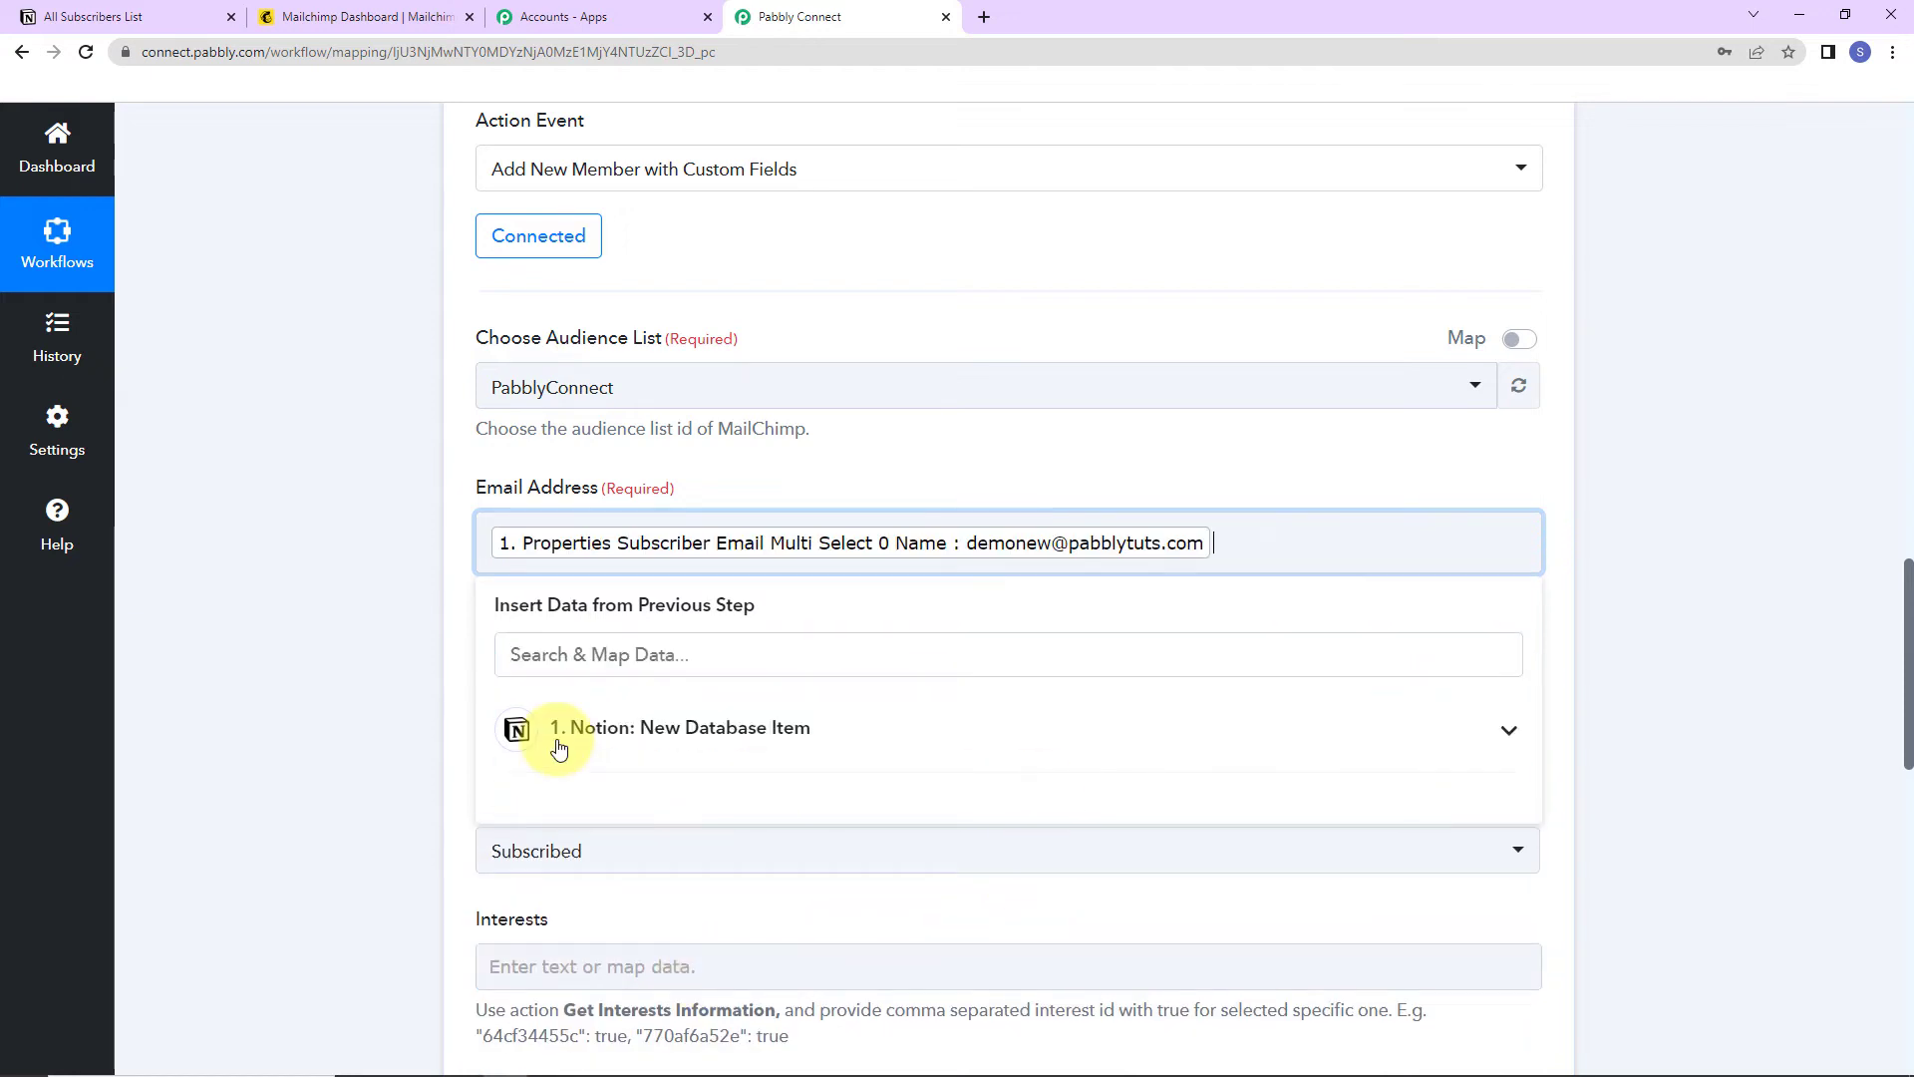
{"action": "left_click", "coordinate": [380, 702]}
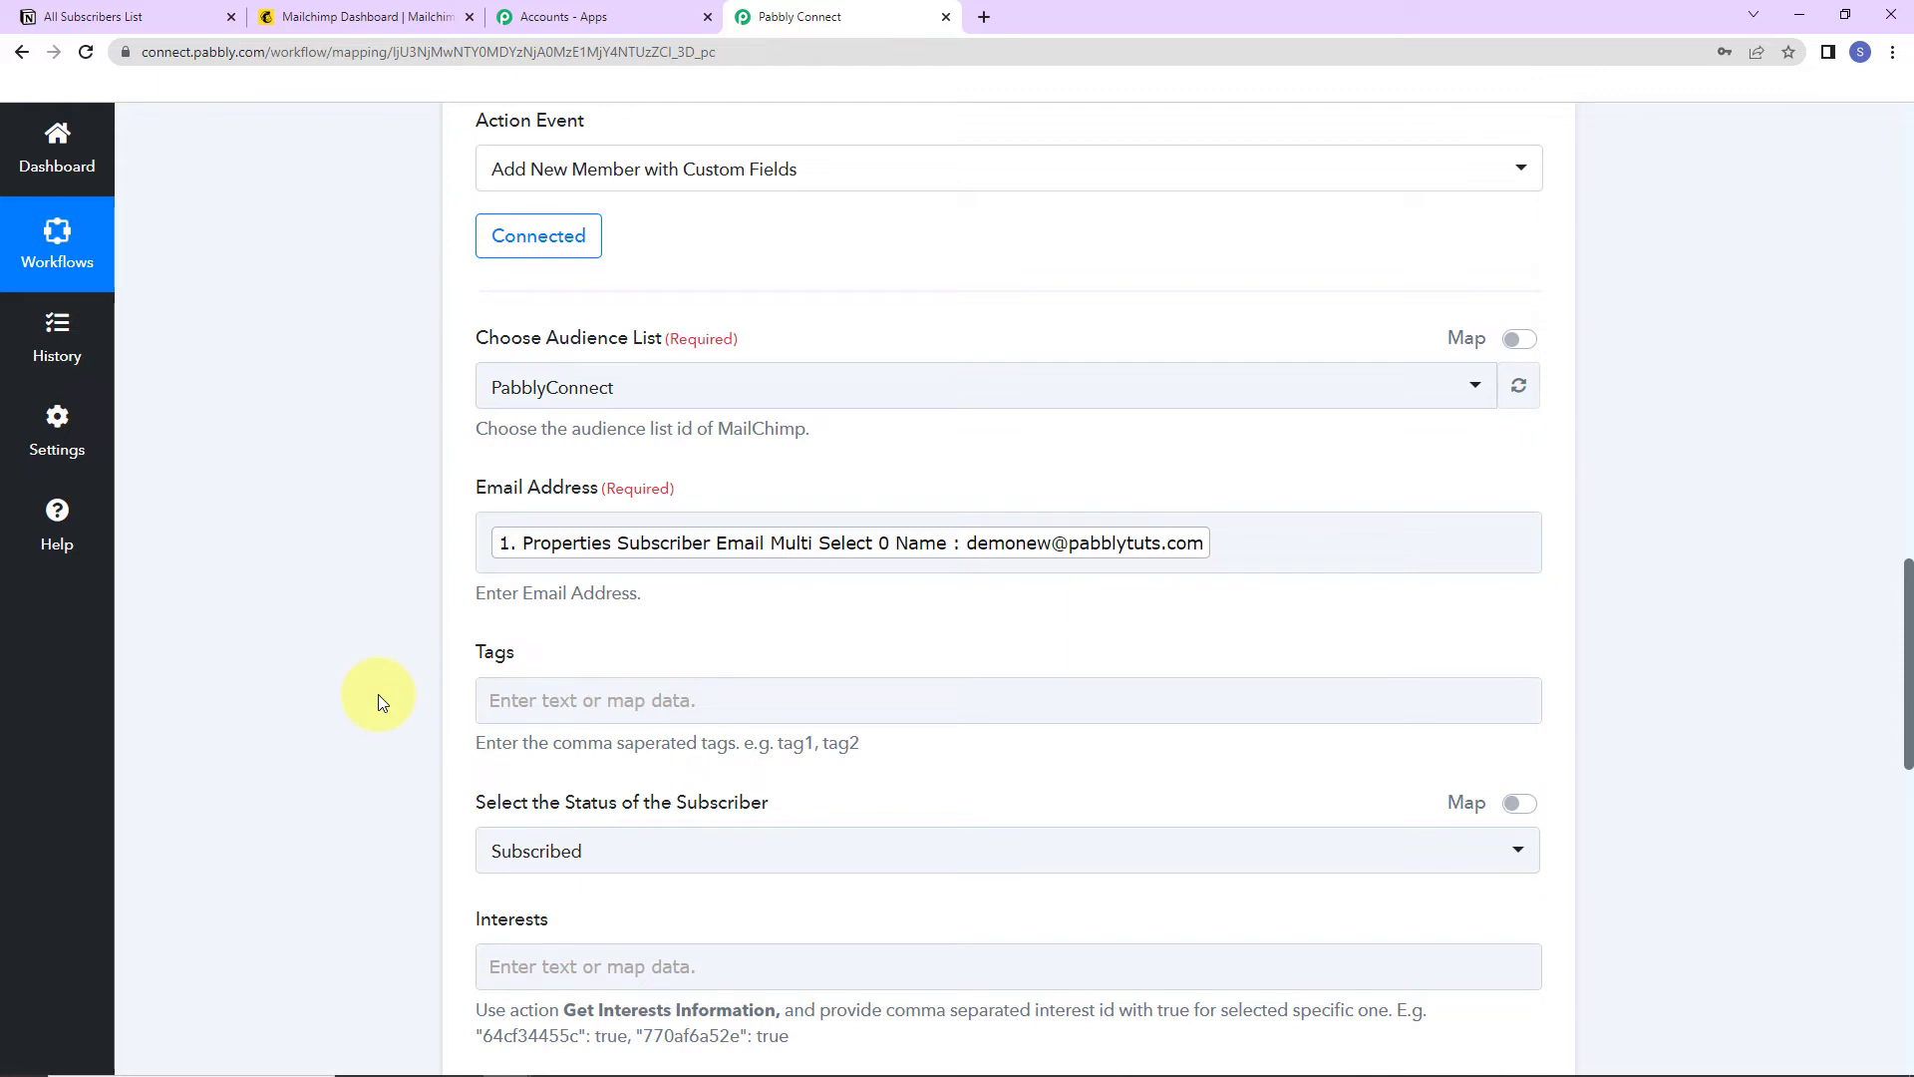
- Map the member's Tags to the Tag Rich Text 0 Text Content property from the Notion New Database Item response
{"action": "scroll", "coordinate": [650, 670], "scroll_direction": "down", "scroll_amount": 2}
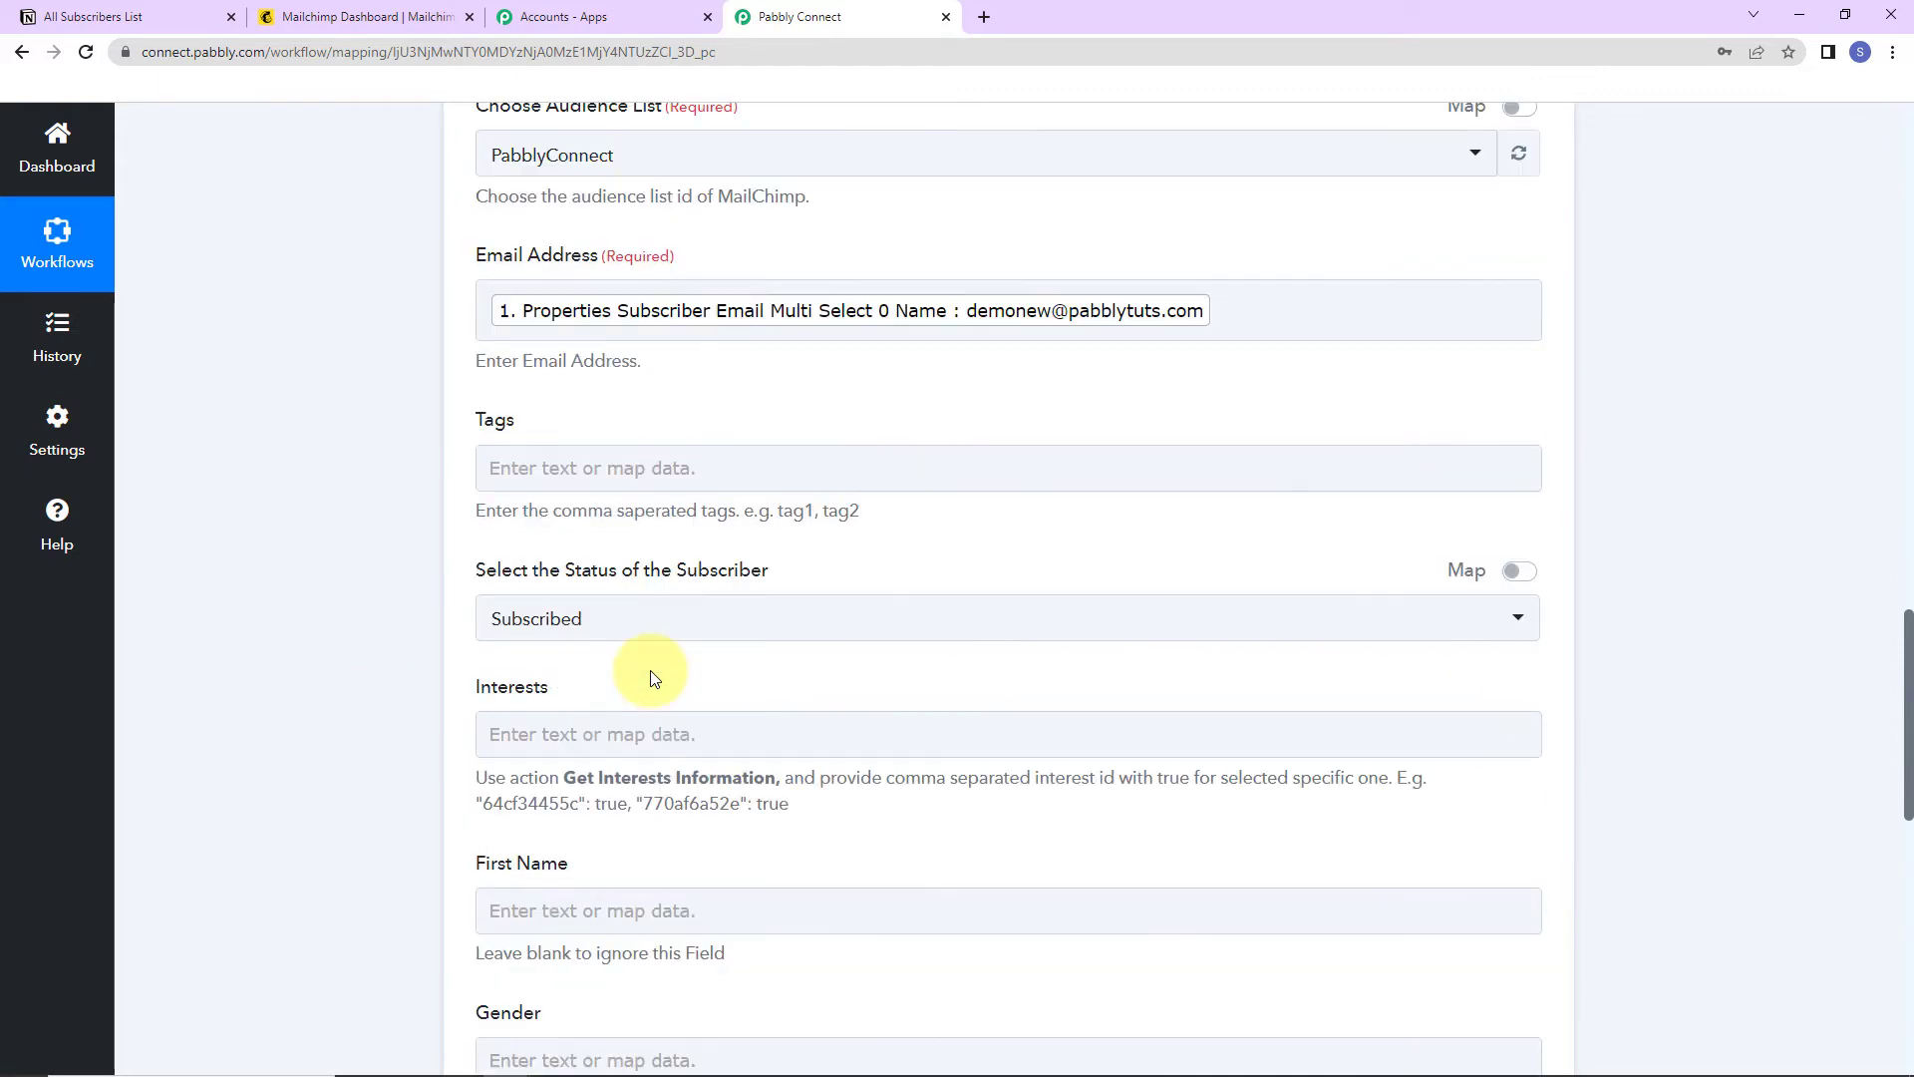
{"action": "left_click", "coordinate": [564, 459]}
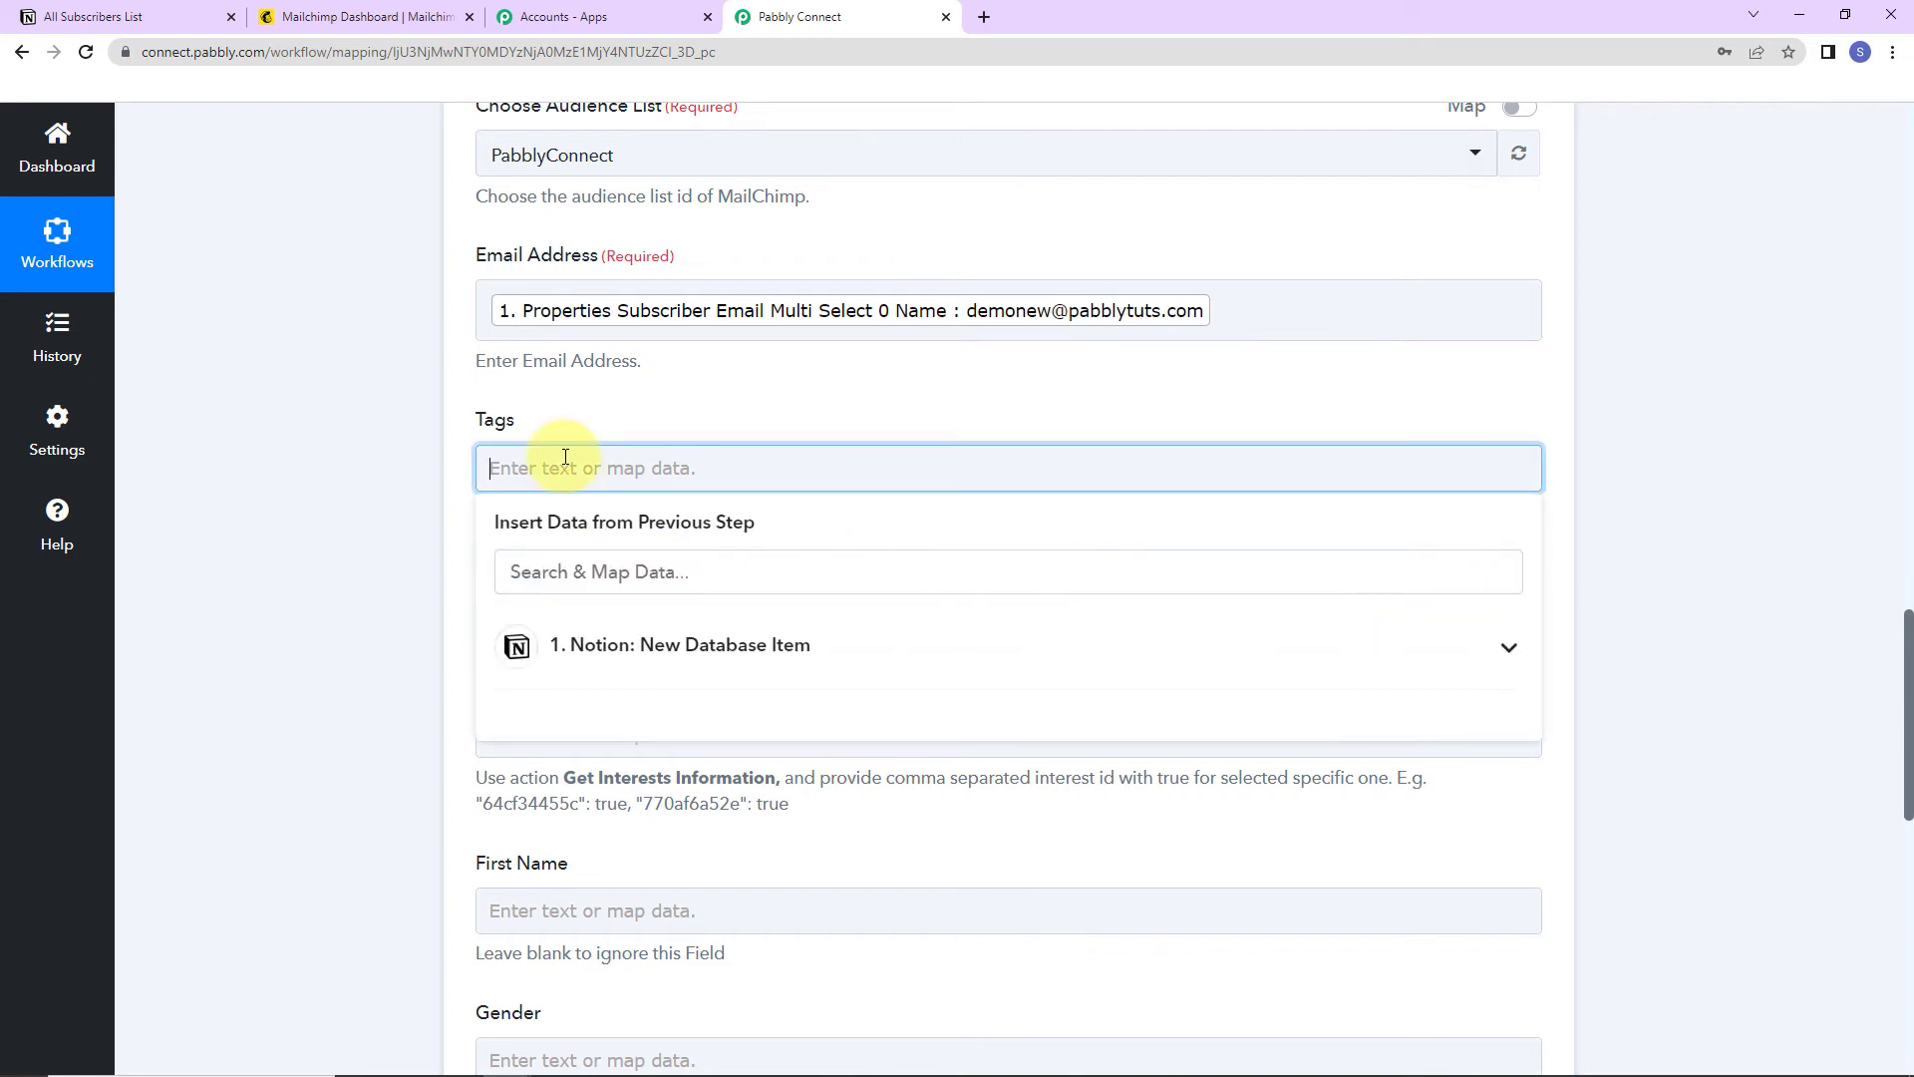
{"action": "left_click", "coordinate": [643, 656]}
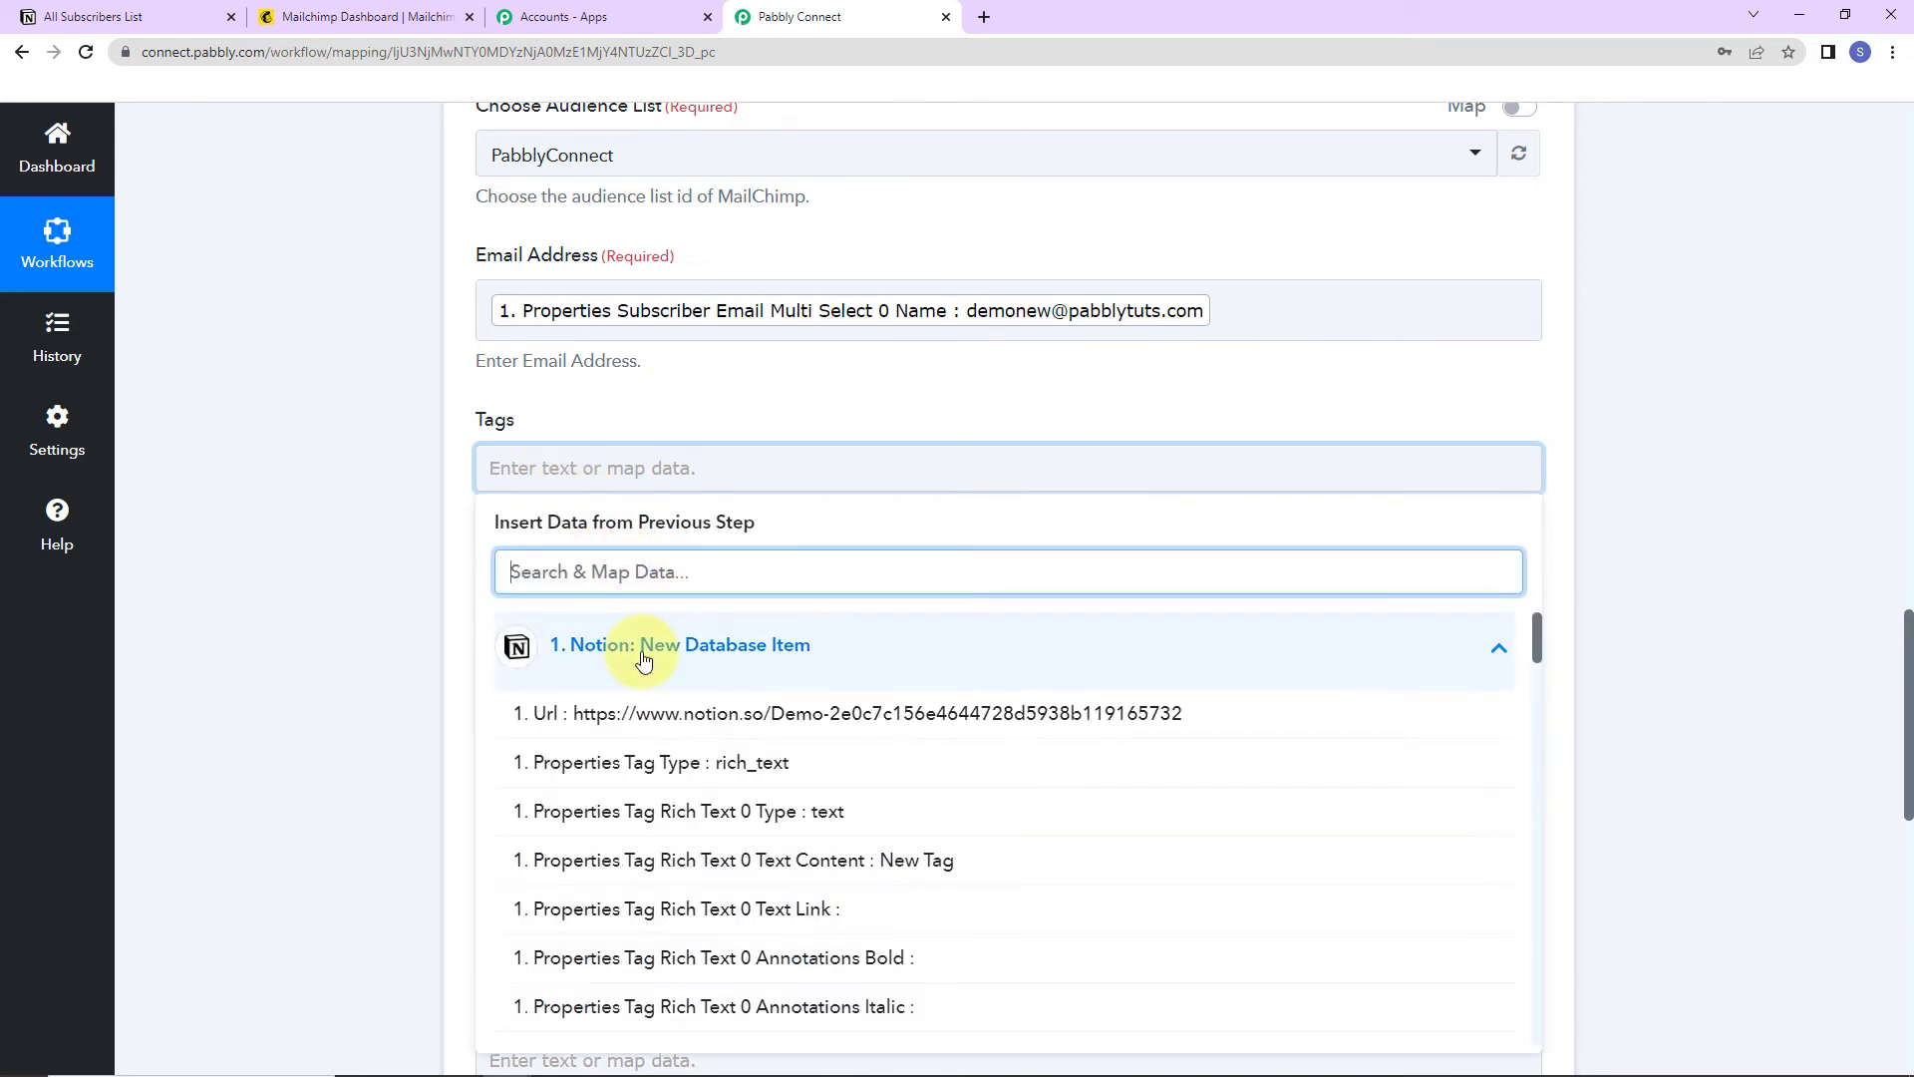
{"action": "left_click", "coordinate": [741, 872]}
{"action": "left_click", "coordinate": [399, 612]}
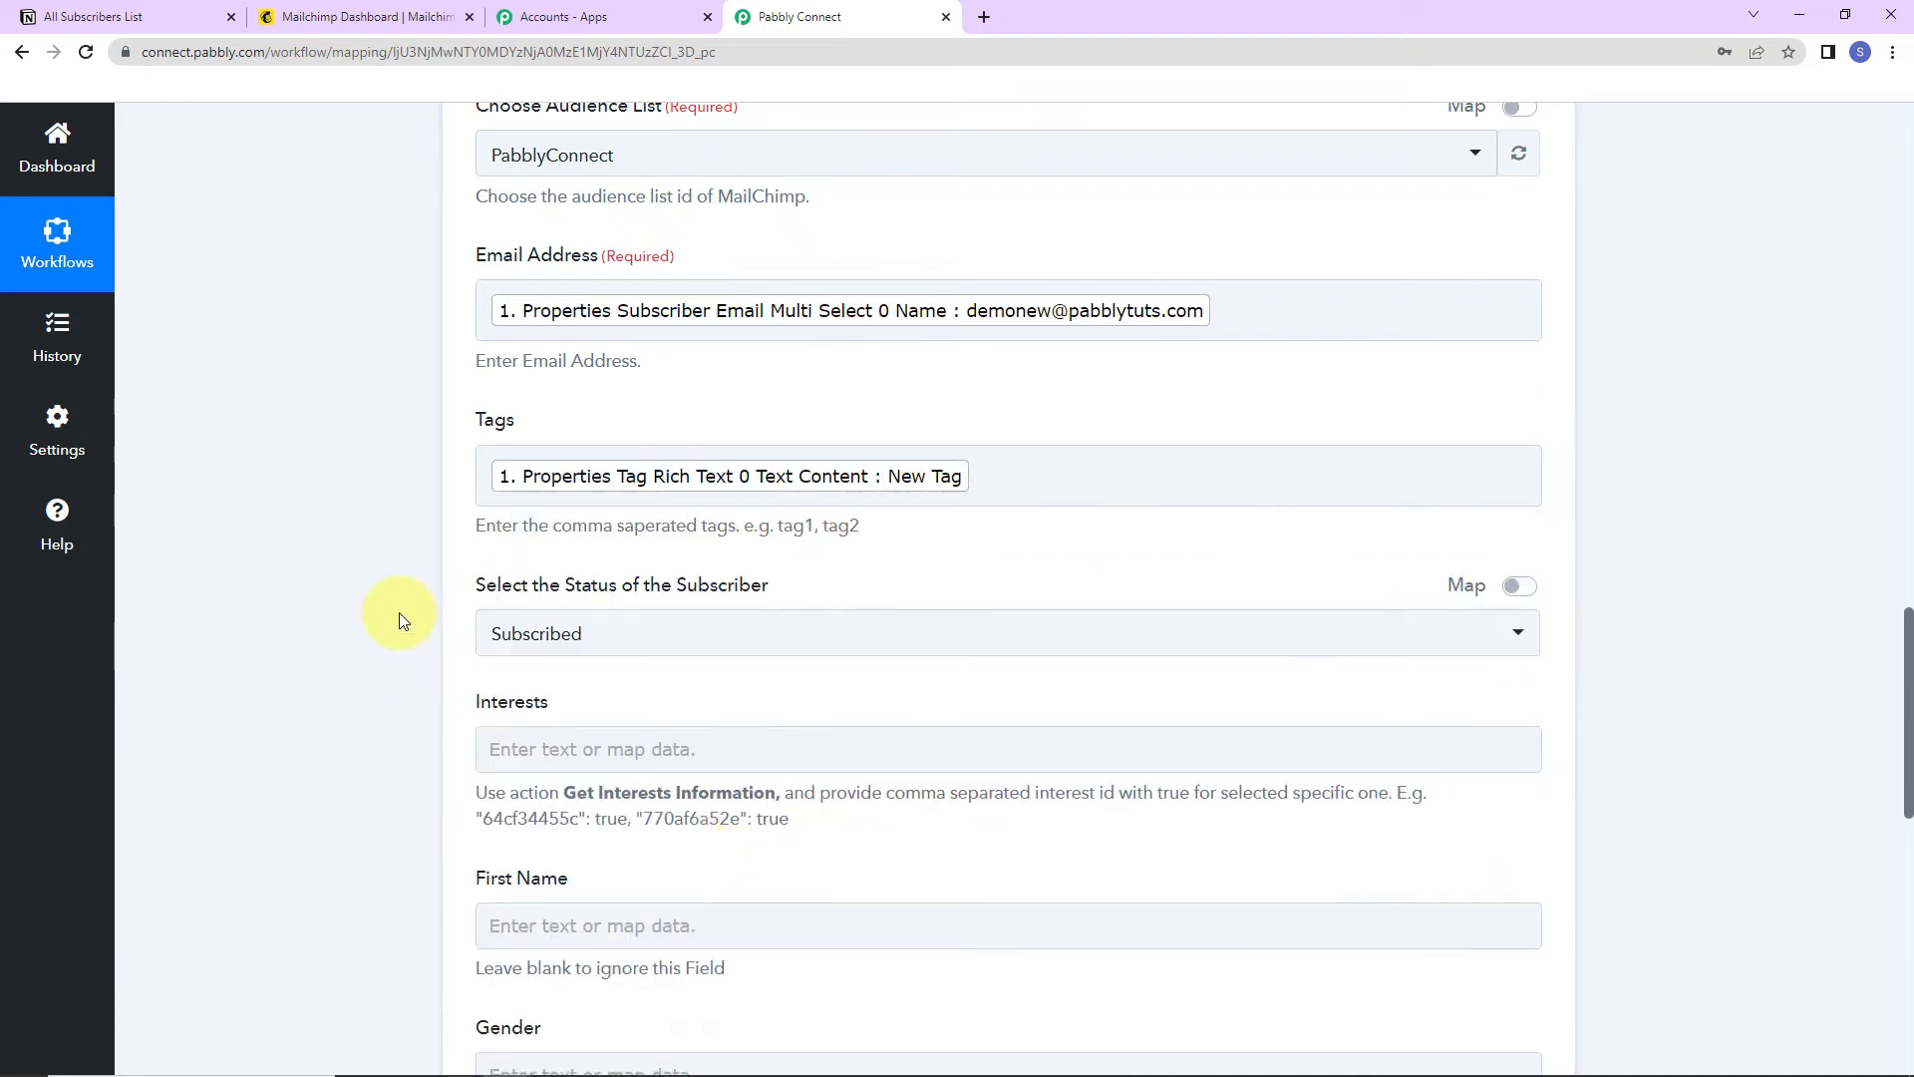
- Choose Subscribed as the status of the subscriber
{"action": "scroll", "coordinate": [399, 612], "scroll_direction": "down", "scroll_amount": 2}
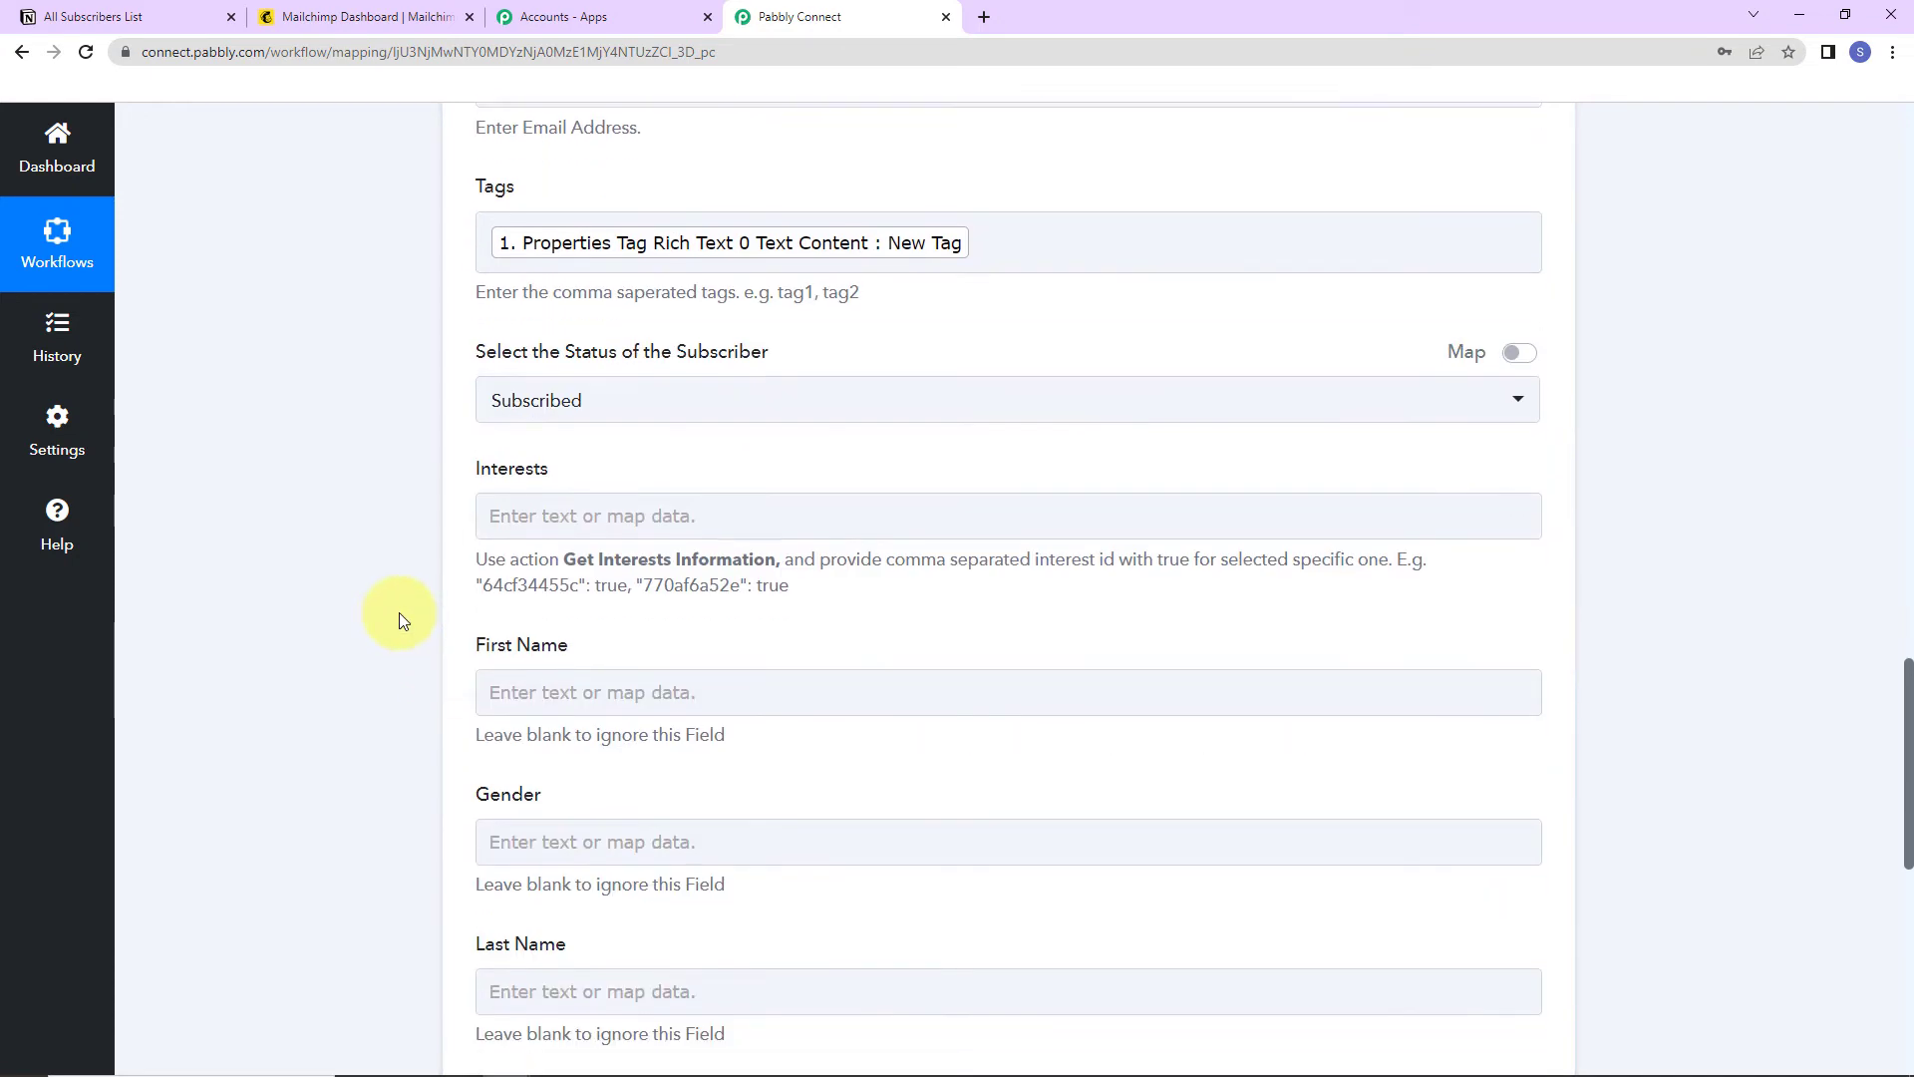
{"action": "left_click", "coordinate": [678, 399]}
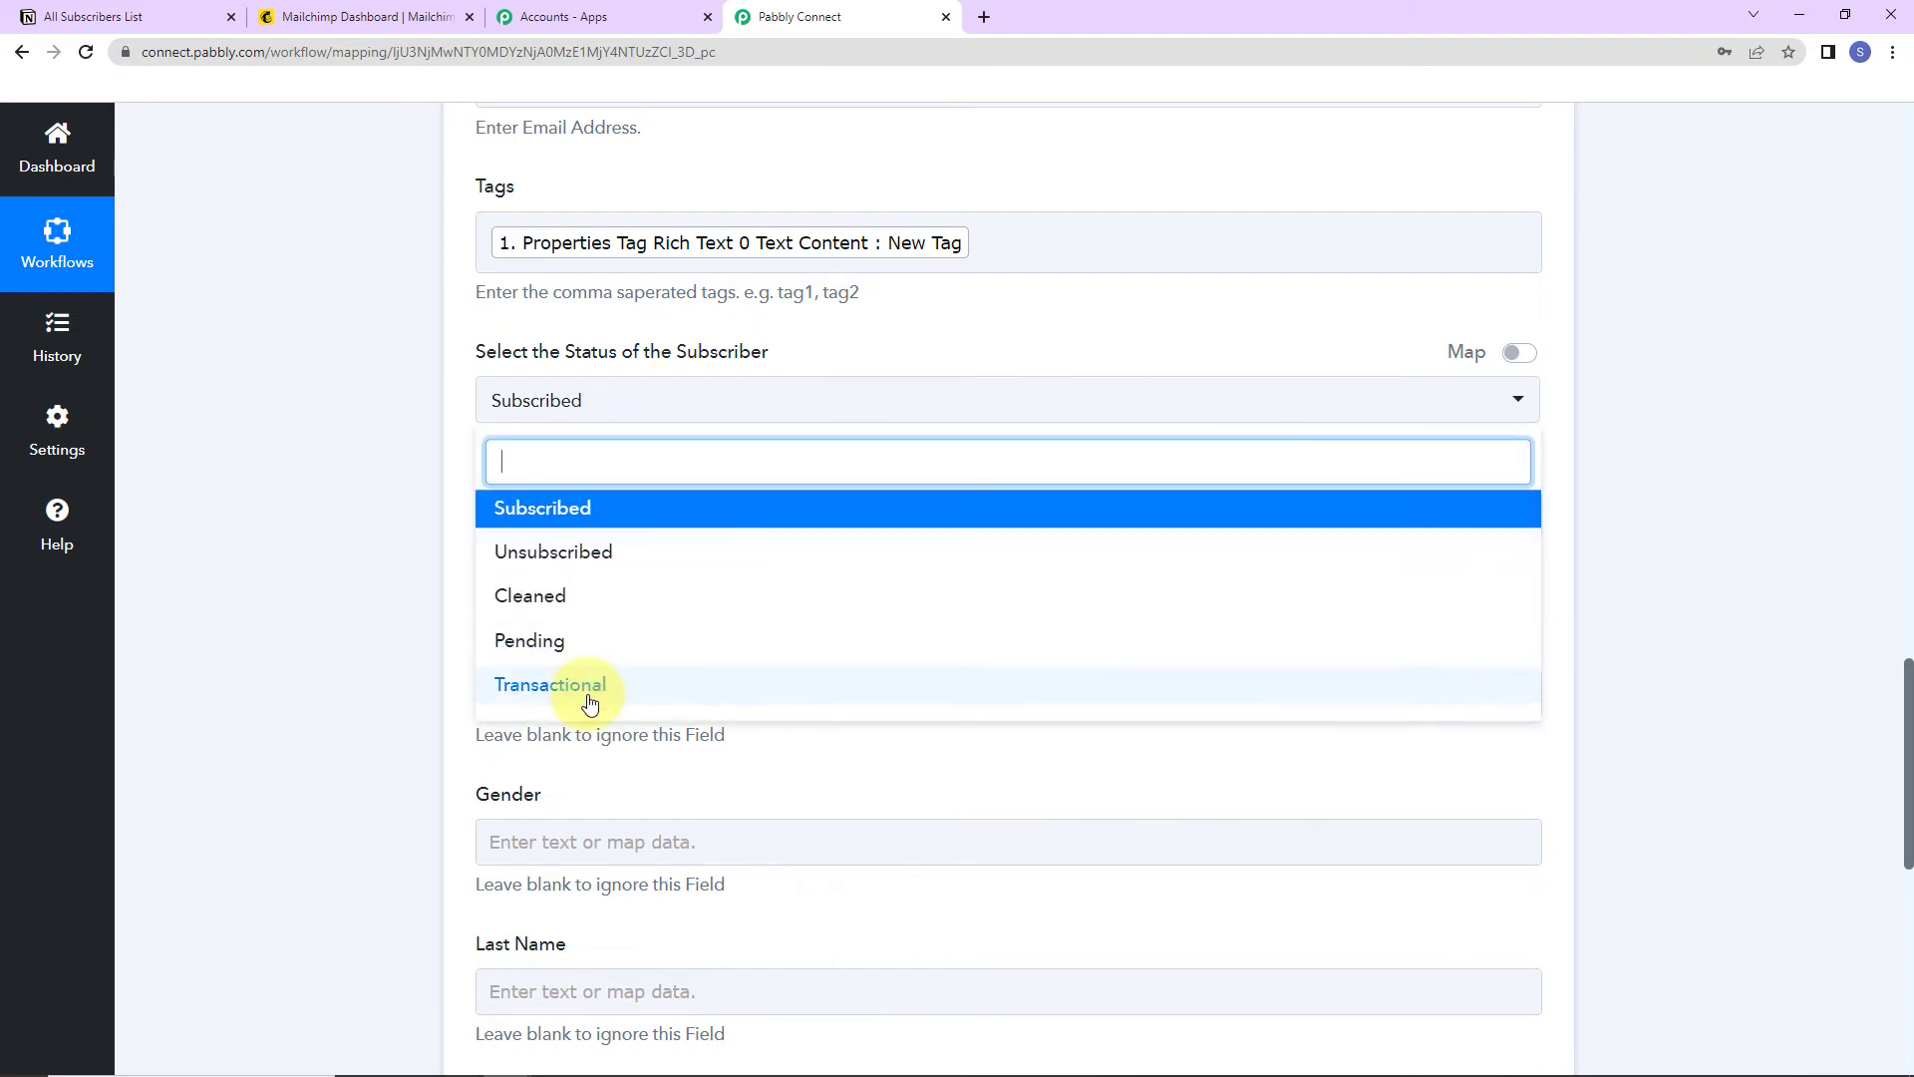
{"action": "left_click", "coordinate": [524, 508]}
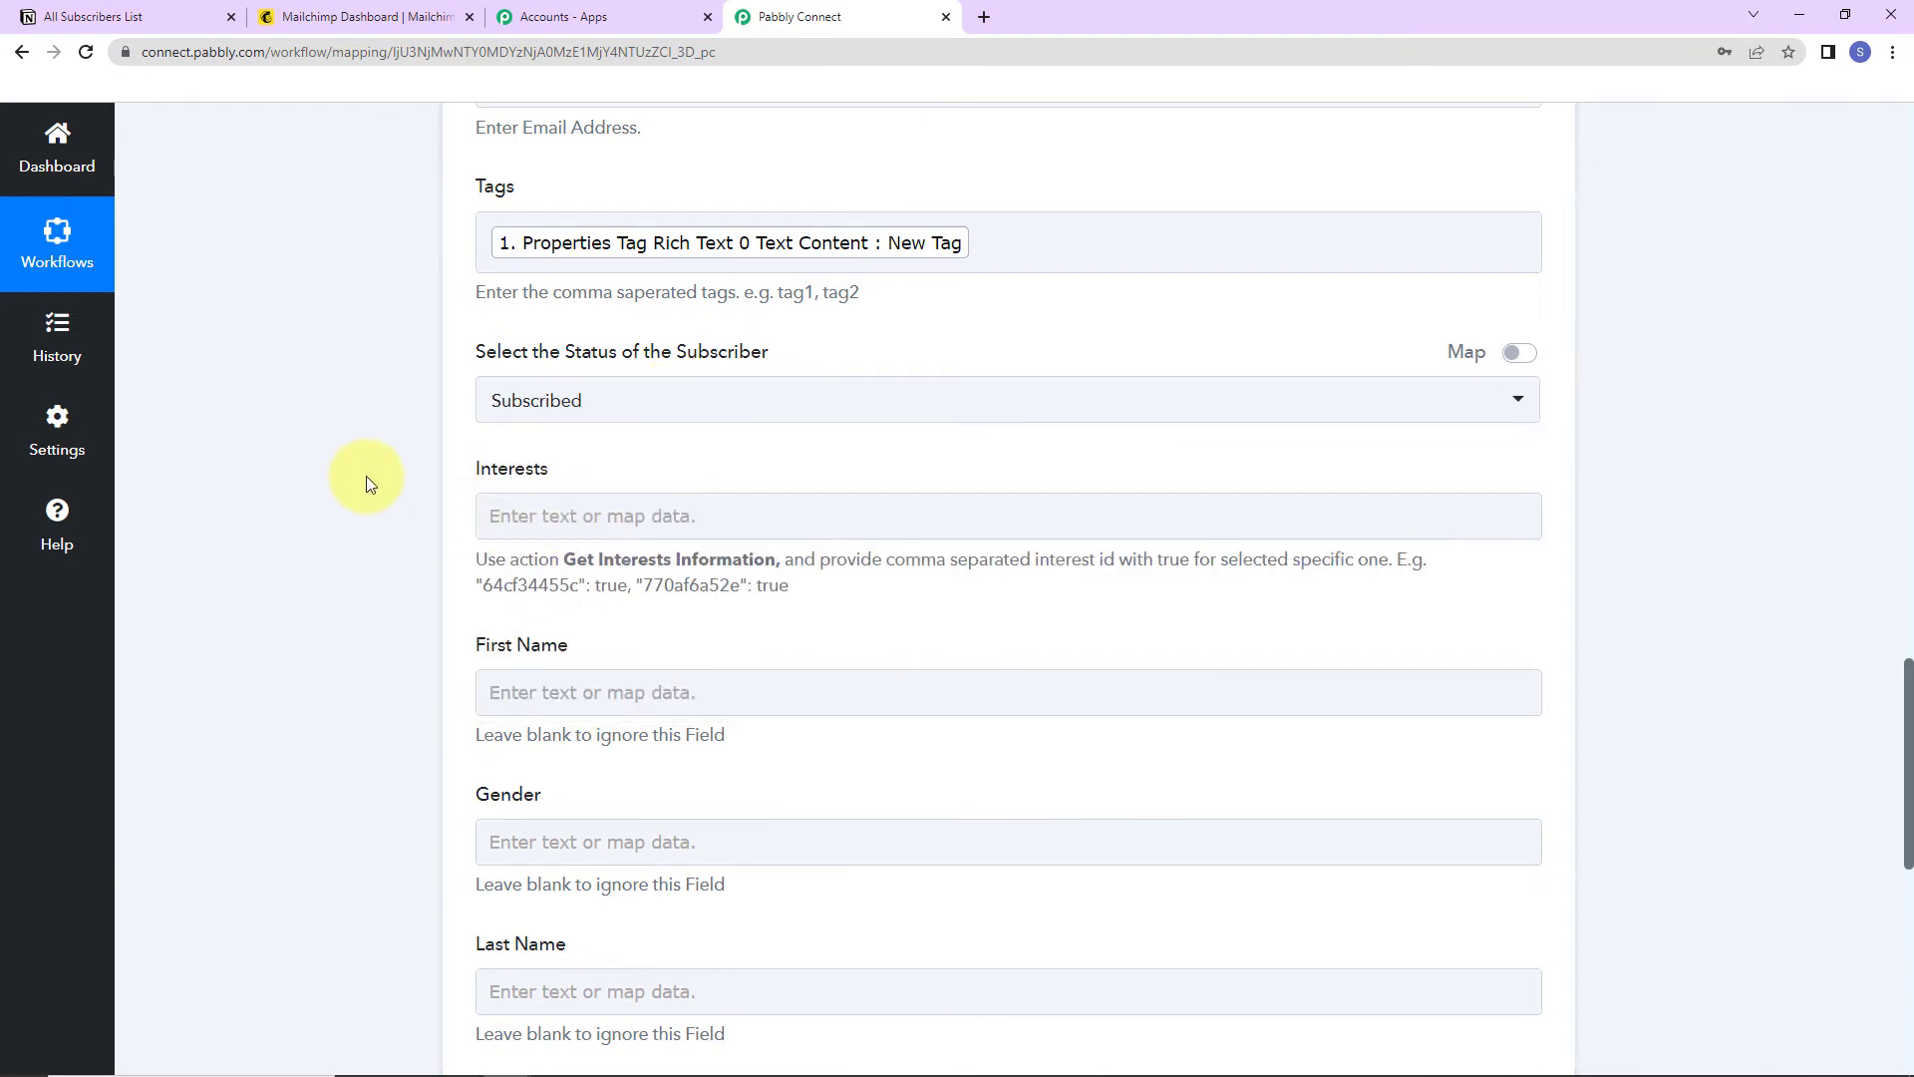
{"action": "scroll", "coordinate": [365, 481], "scroll_direction": "down", "scroll_amount": 2}
{"action": "left_click", "coordinate": [513, 287]}
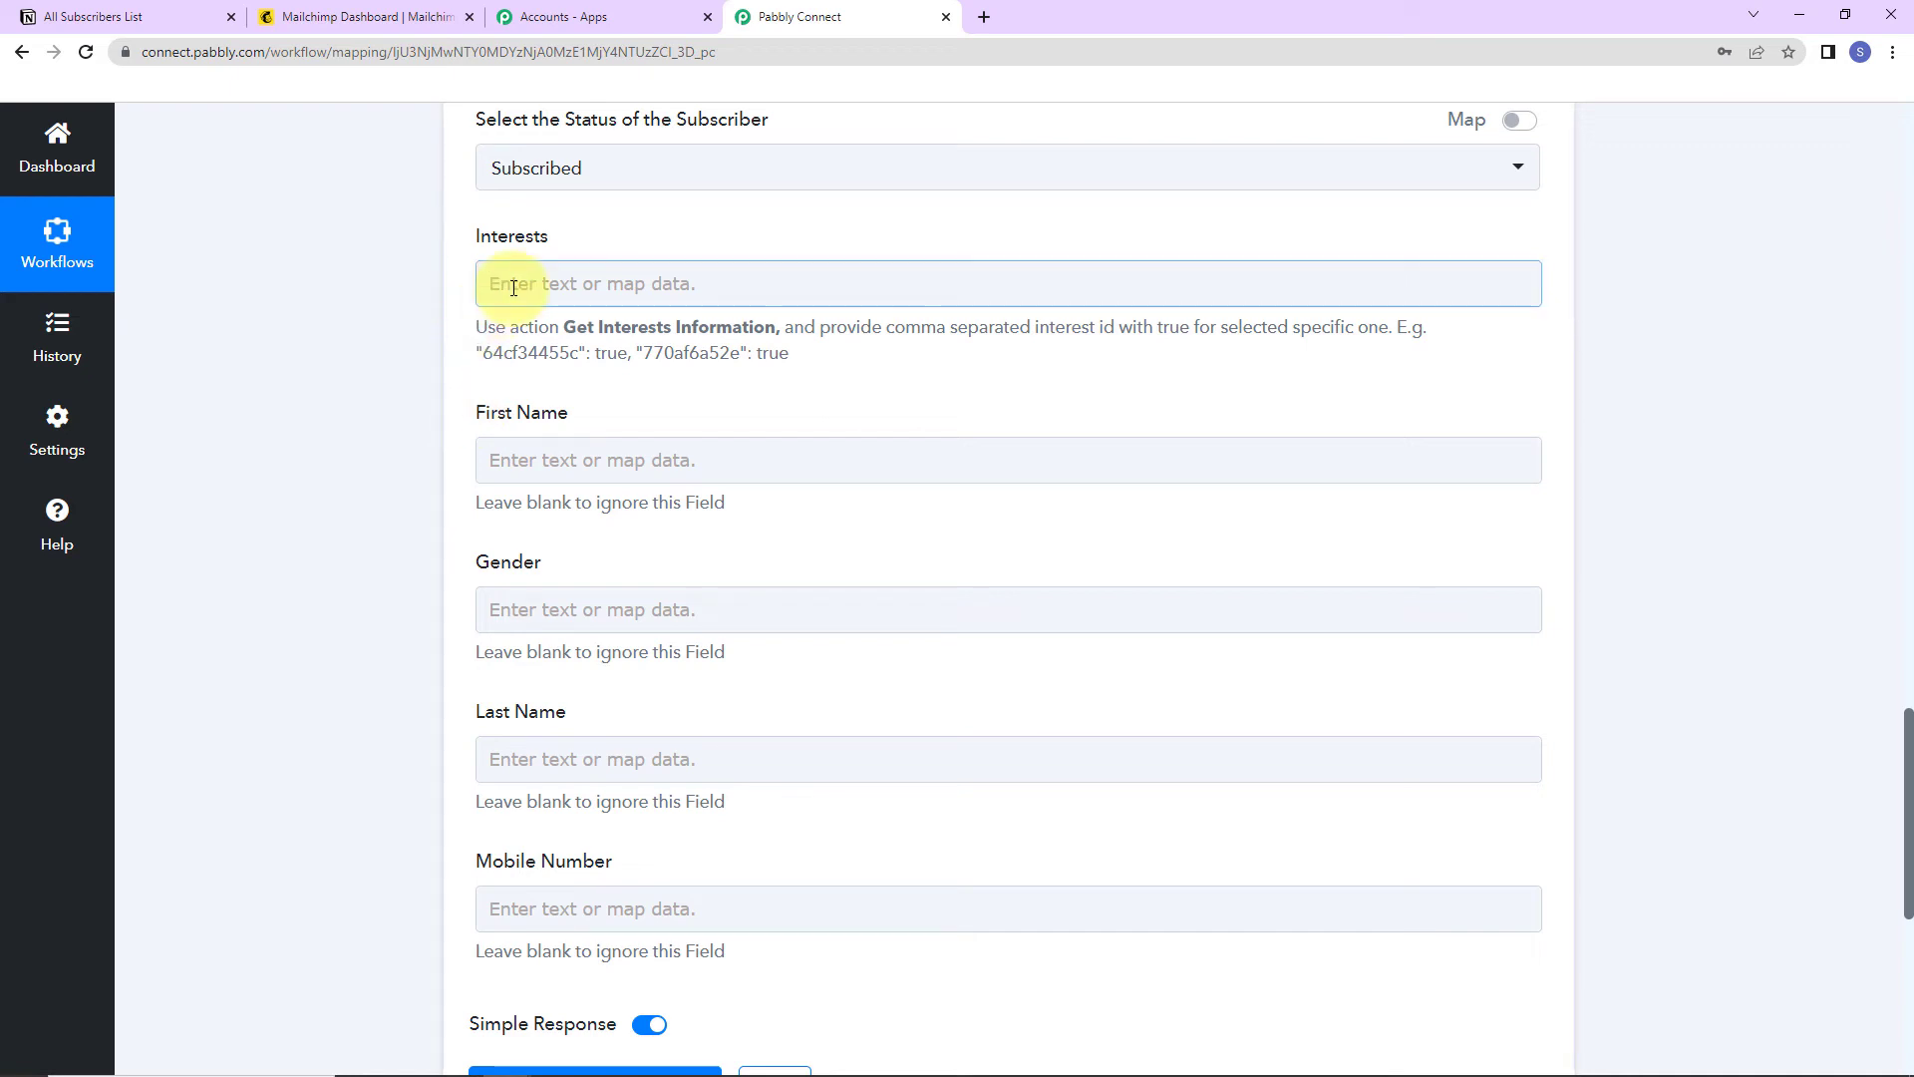
{"action": "left_click", "coordinate": [878, 331]}
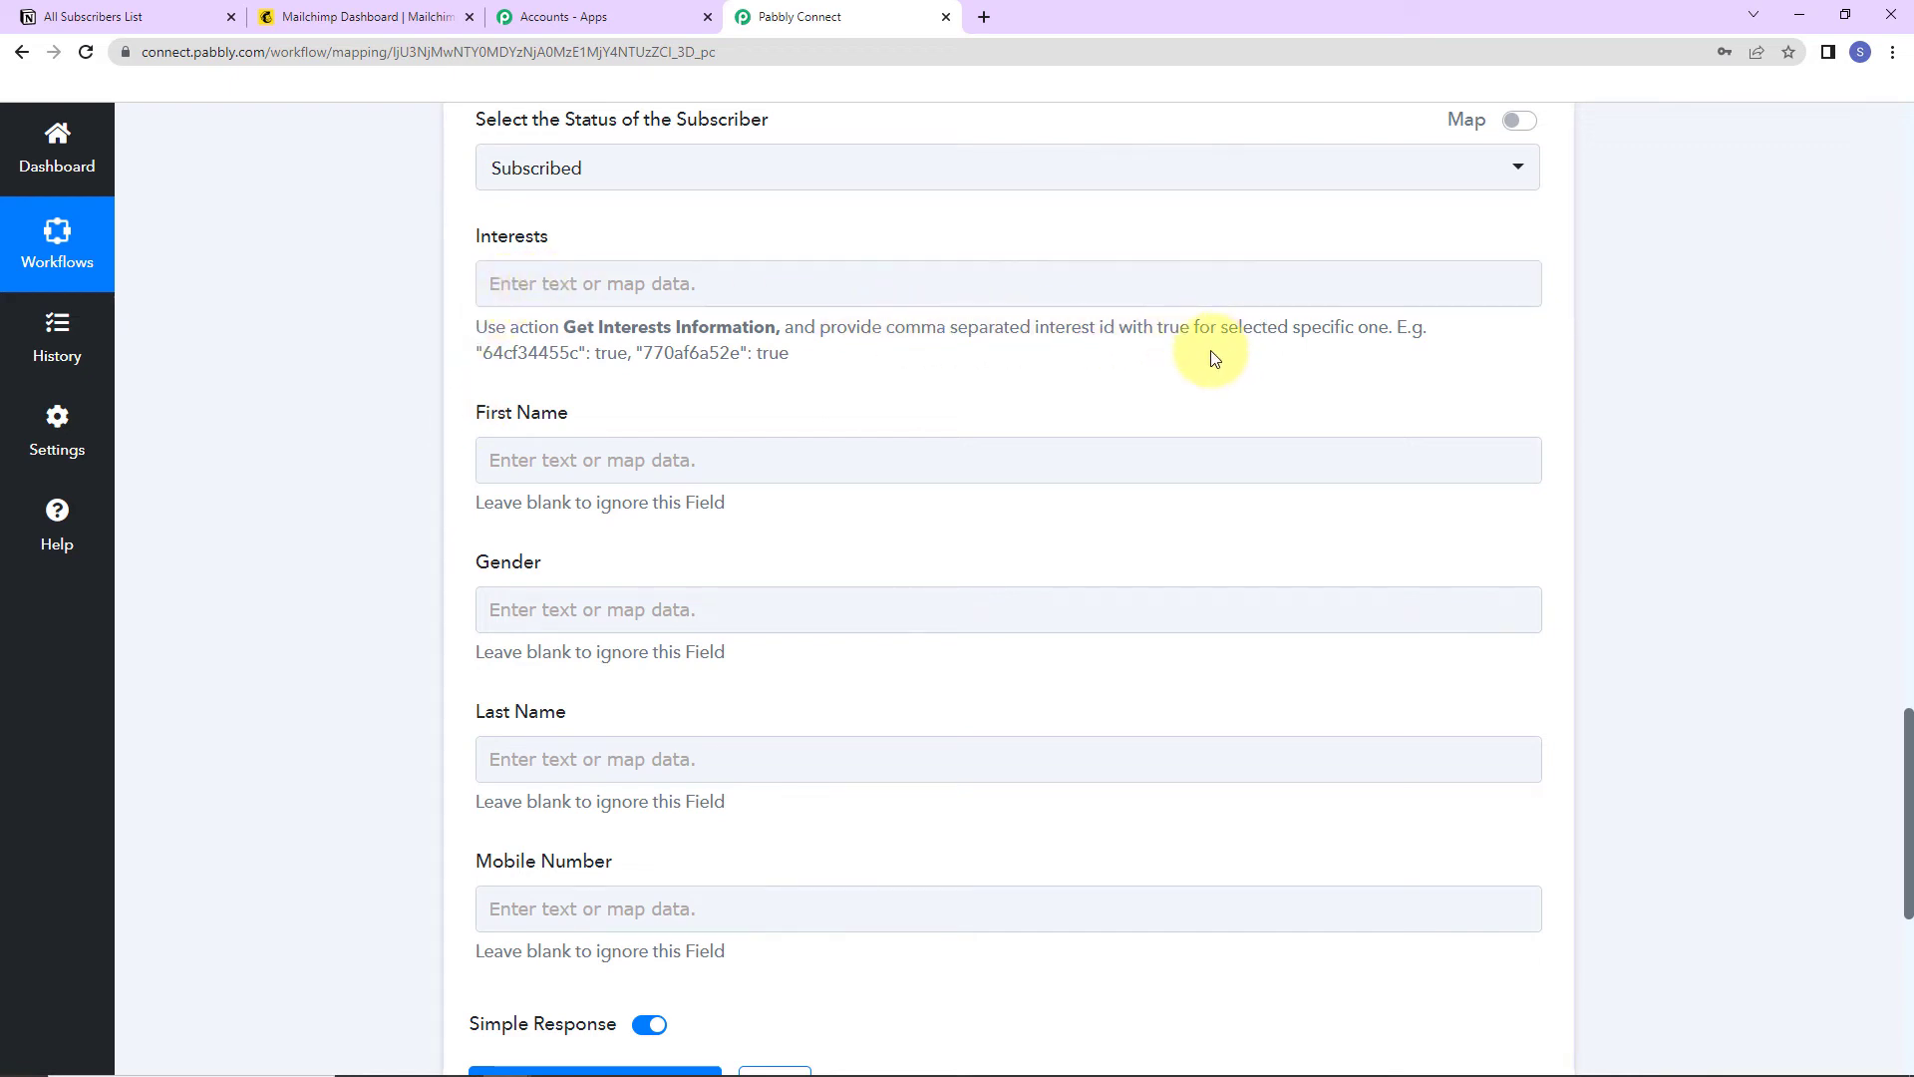
{"action": "left_click", "coordinate": [626, 282]}
{"action": "left_click", "coordinate": [558, 327]}
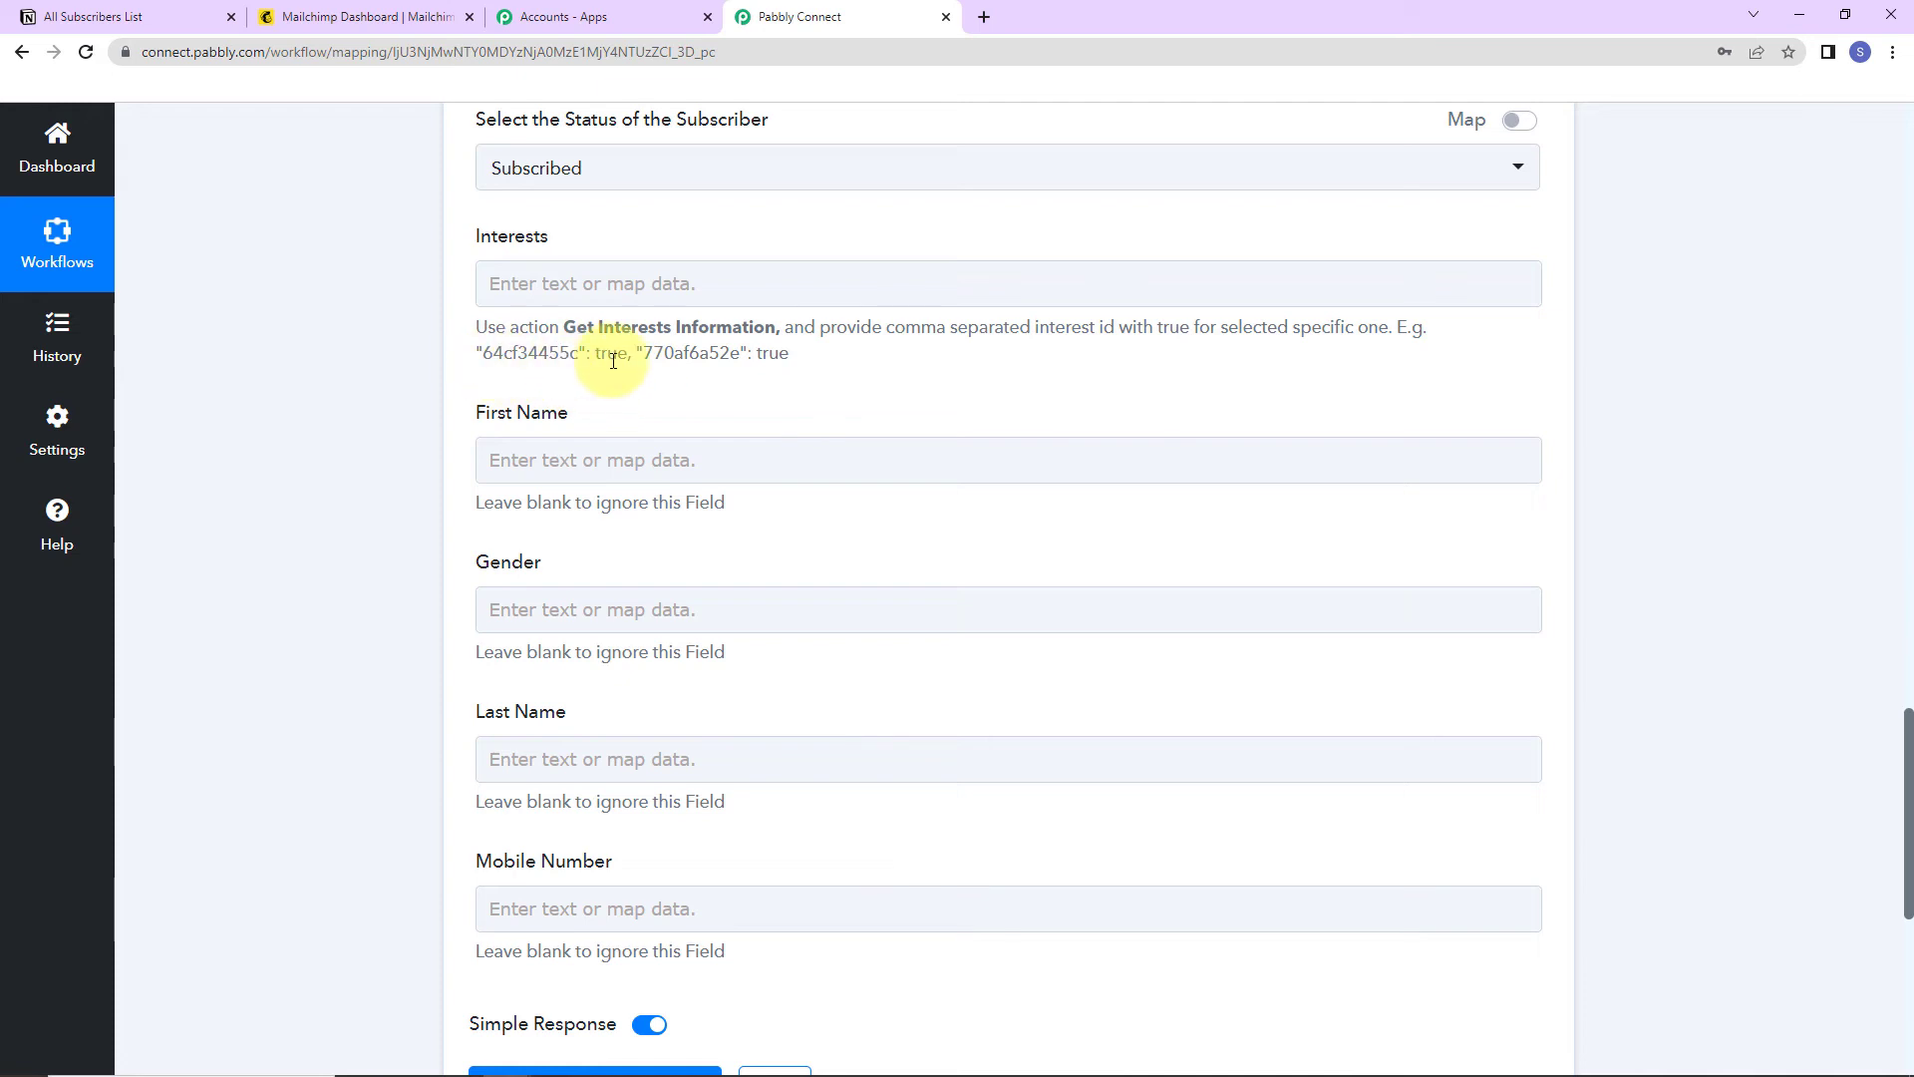
{"action": "left_click", "coordinate": [483, 283]}
- Search the Notion response for "first" and map First Name to the First Name Title 0 Text Content property
{"action": "left_click", "coordinate": [584, 457]}
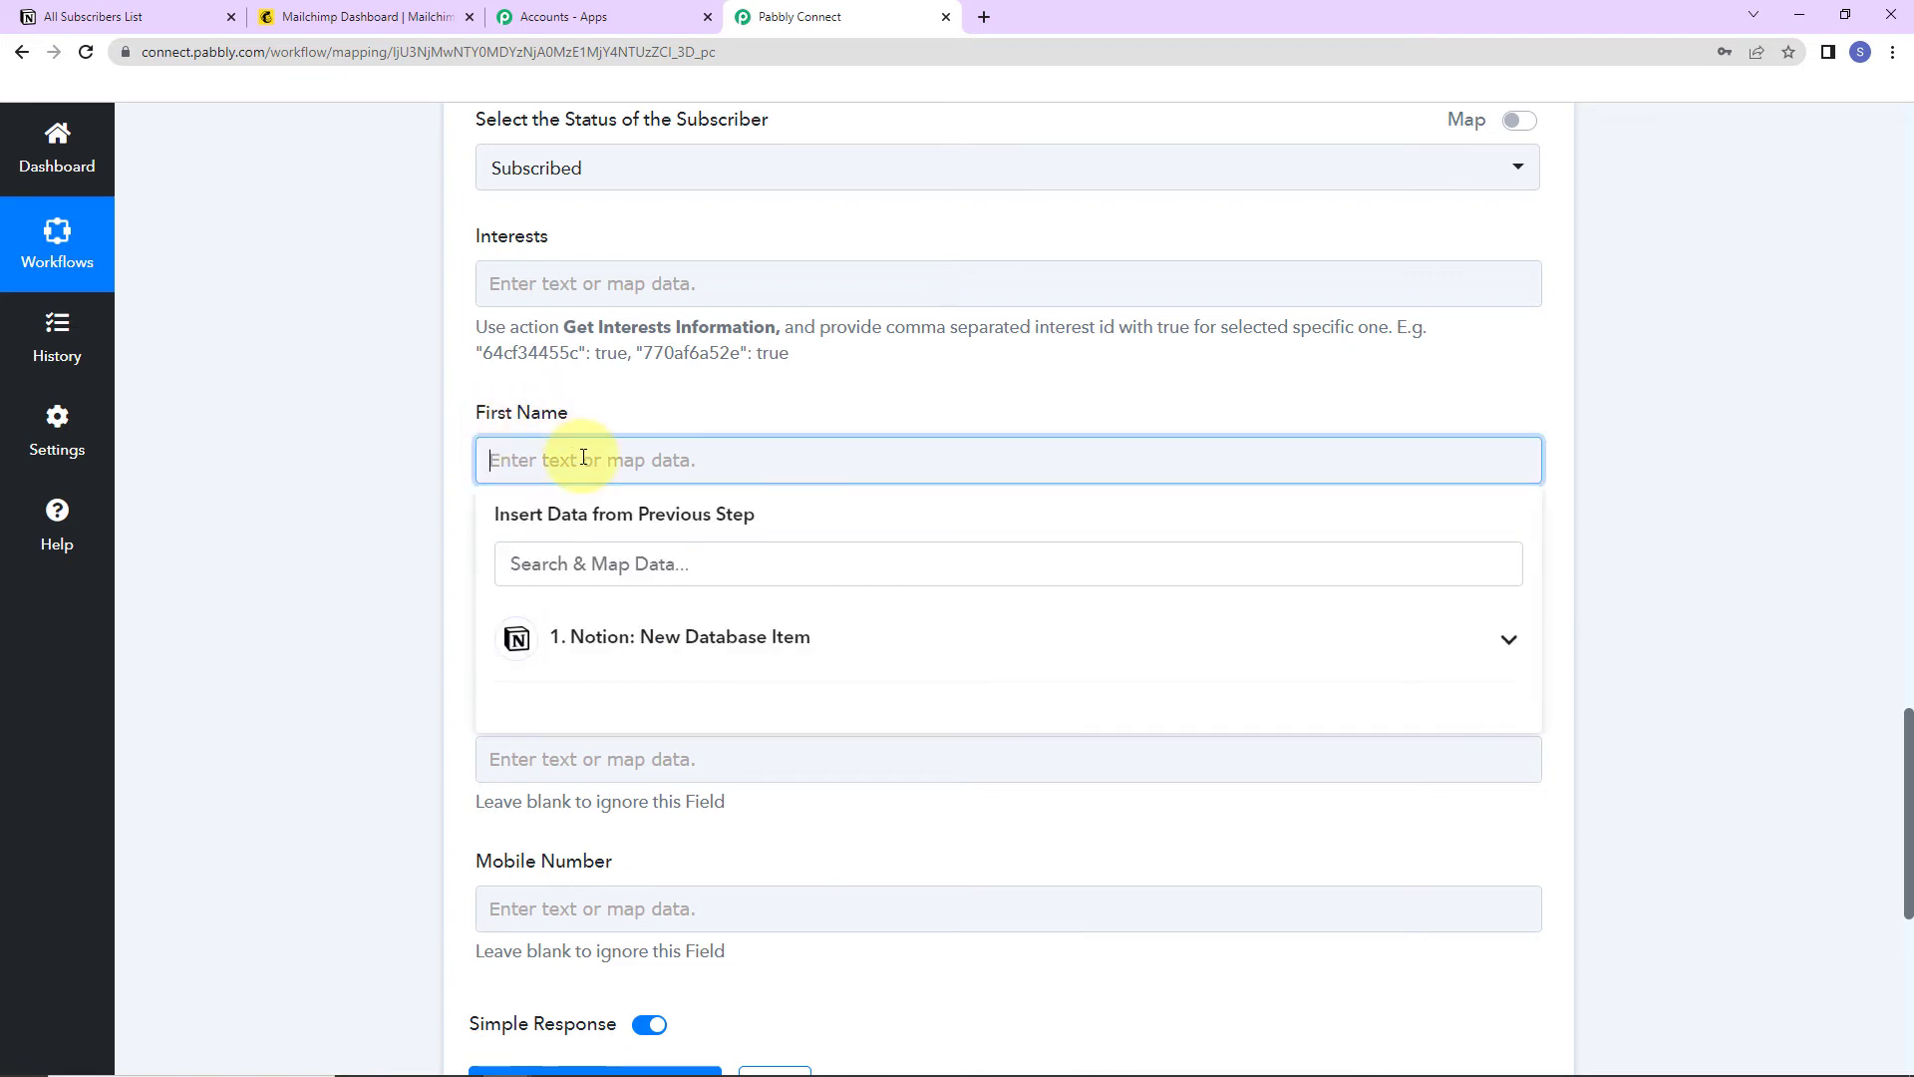
{"action": "left_click", "coordinate": [613, 636]}
{"action": "type", "text": "firsrt"}
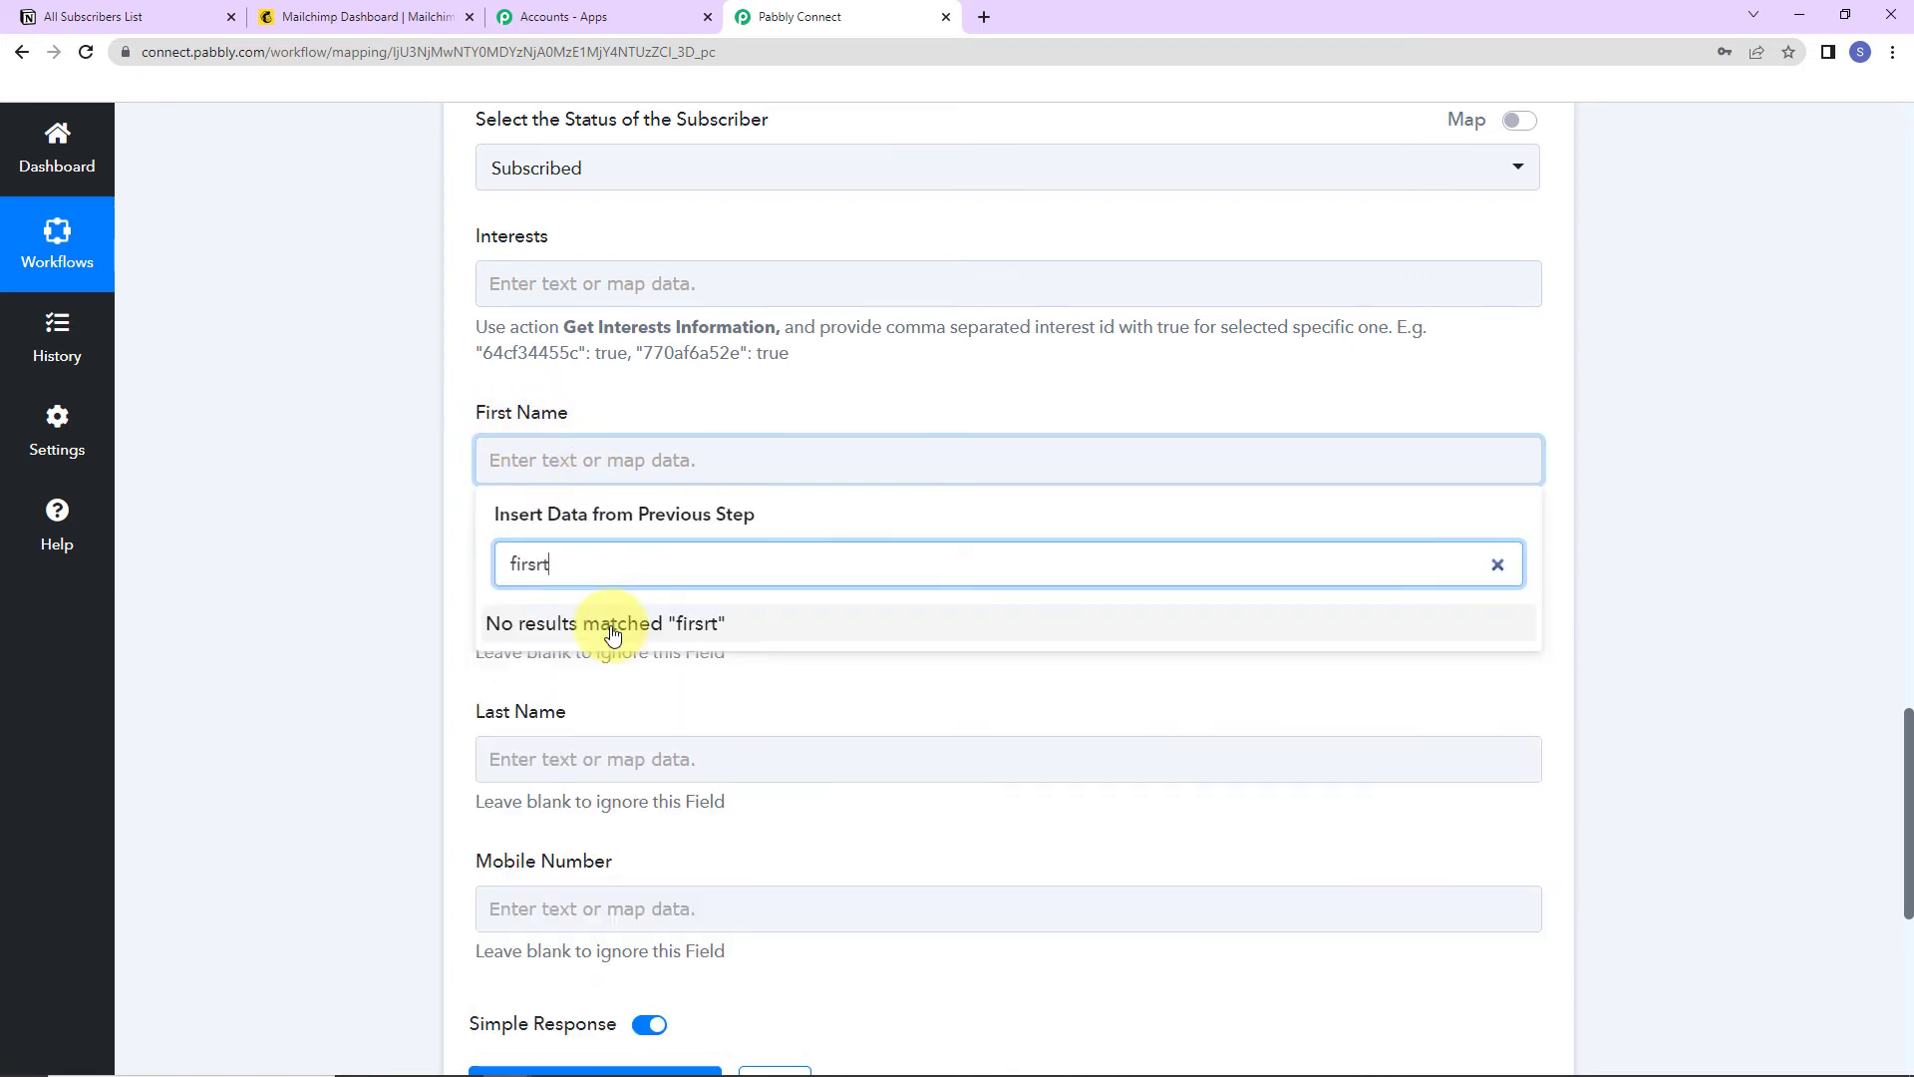
{"action": "key", "text": "BackSpace"}
{"action": "key", "text": "BackSpace"}
{"action": "type", "text": "t"}
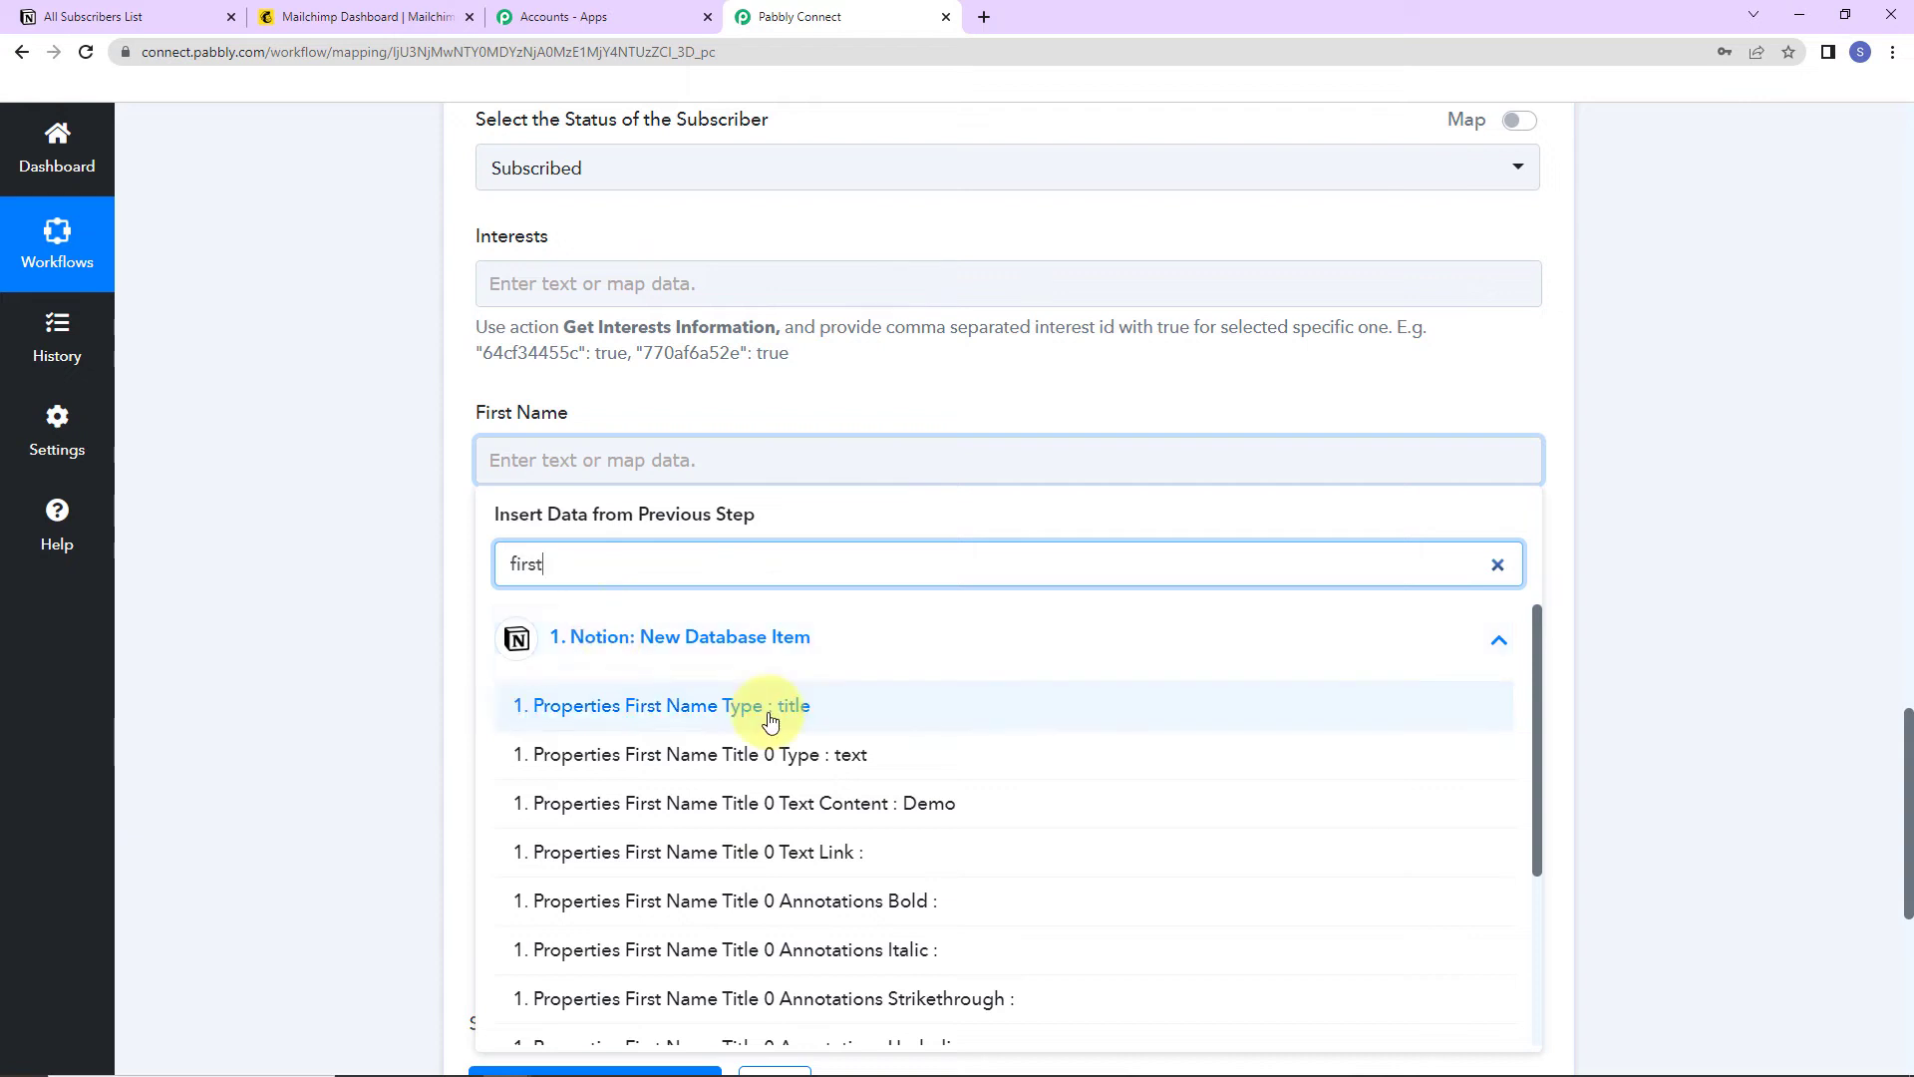
{"action": "left_click", "coordinate": [813, 809]}
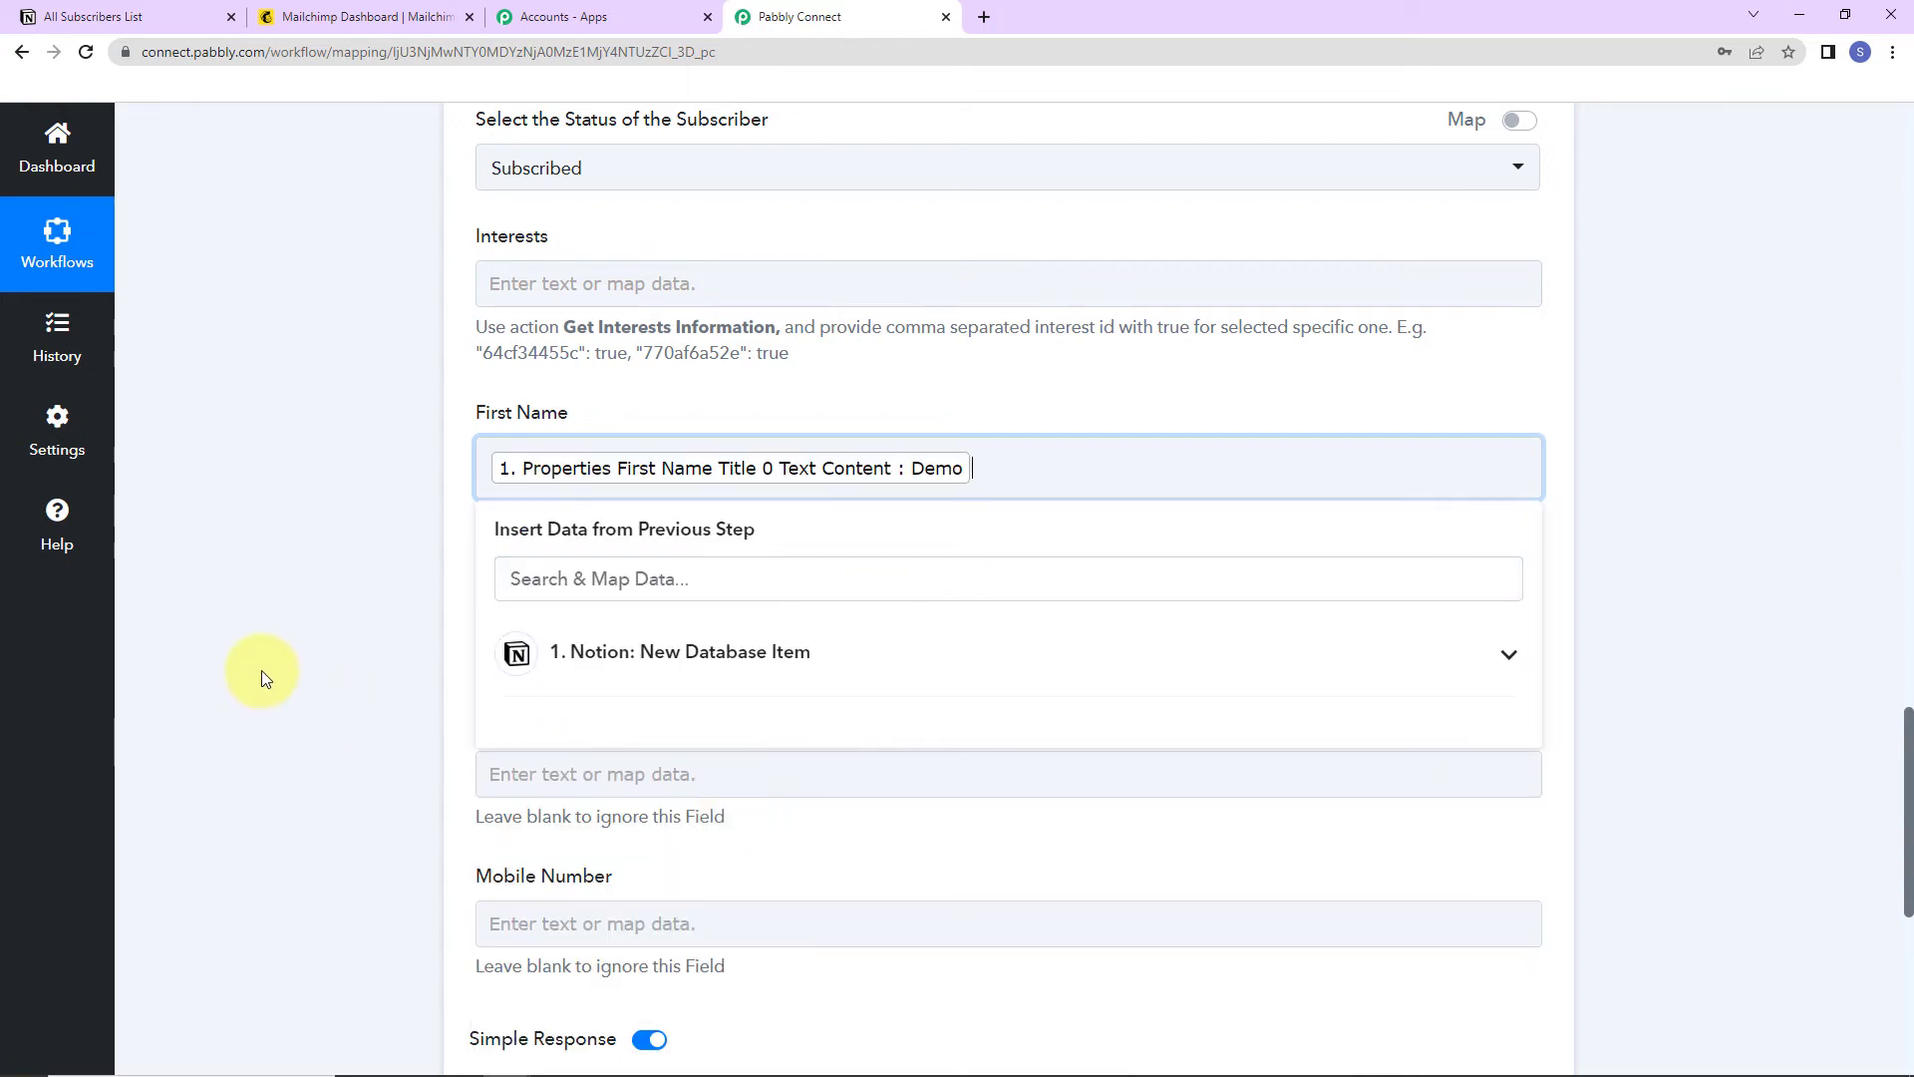
{"action": "left_click", "coordinate": [265, 630]}
- Search the Notion response for "gender" and map Gender to the Gender Rich Text 0 Text Content property
{"action": "left_click", "coordinate": [529, 625]}
{"action": "left_click", "coordinate": [621, 798]}
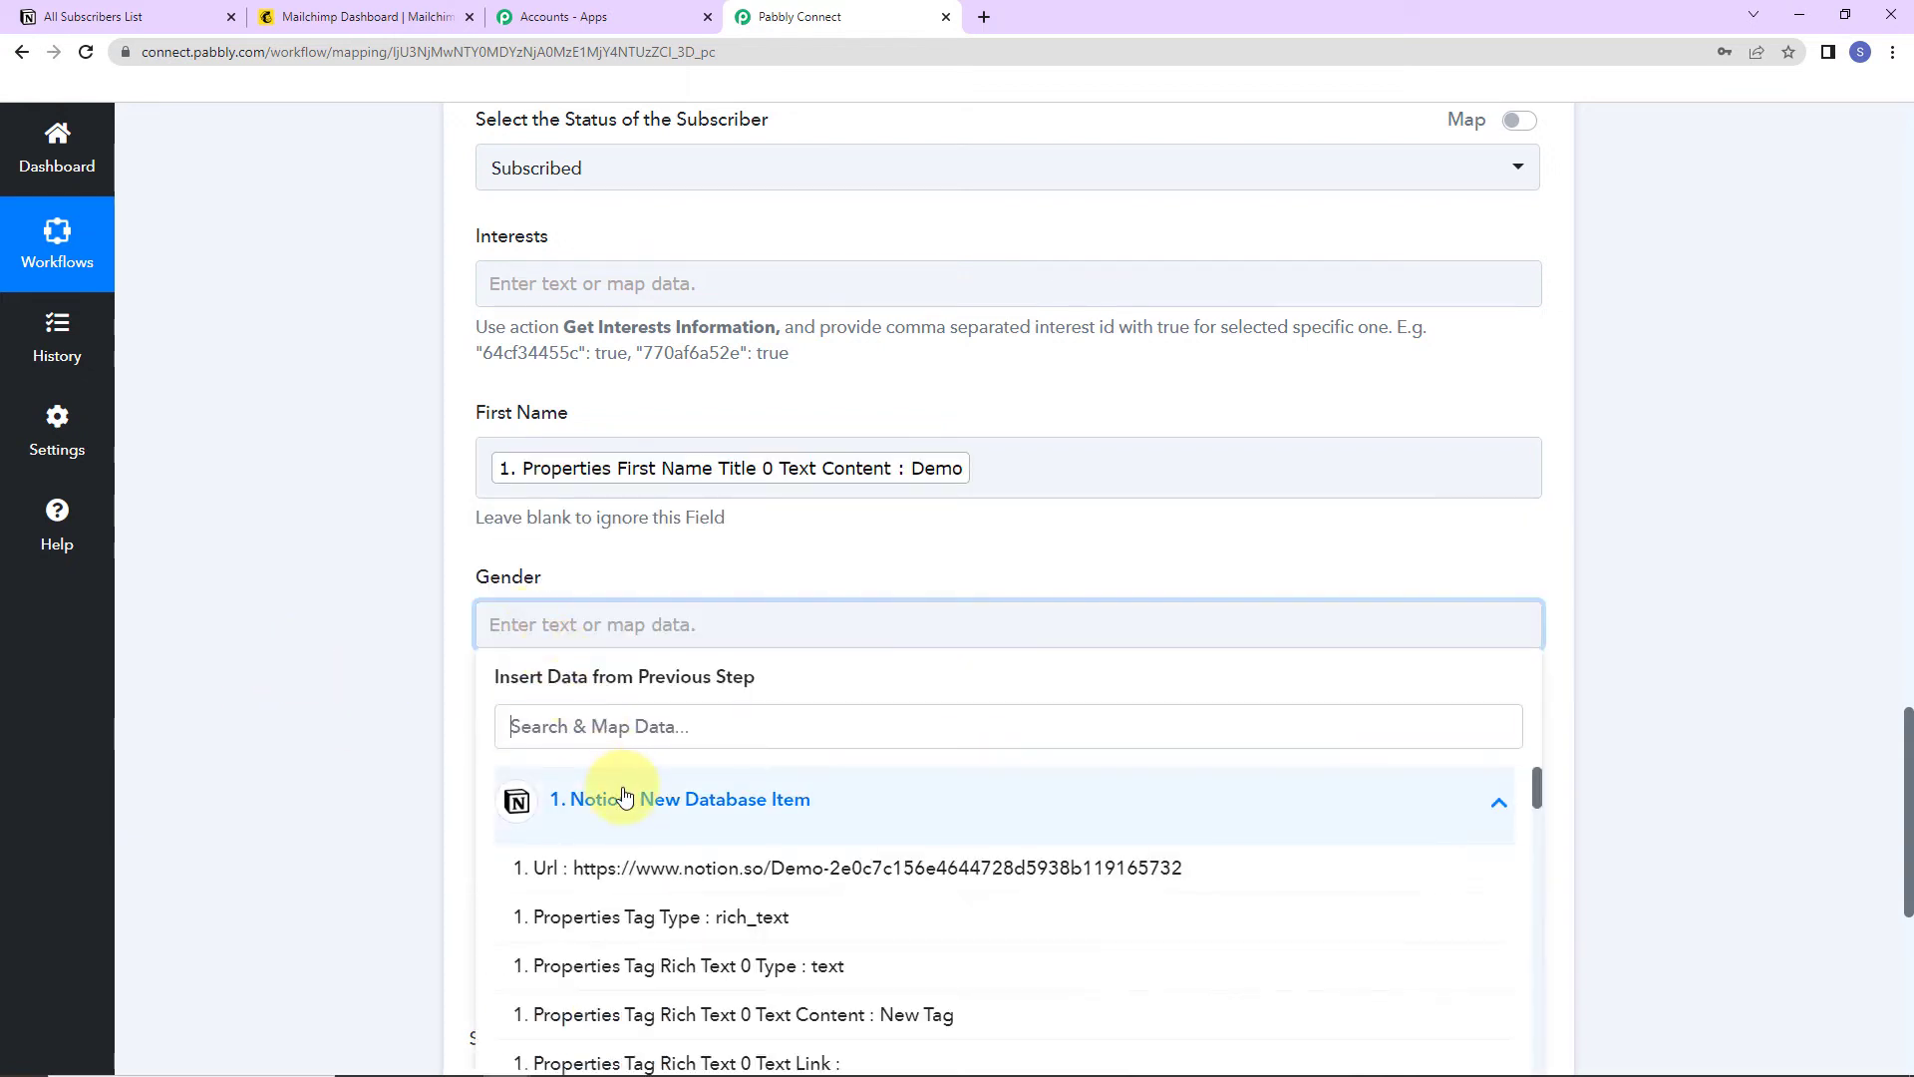
{"action": "type", "text": "d"}
{"action": "key", "text": "BackSpace"}
{"action": "type", "text": "ge"}
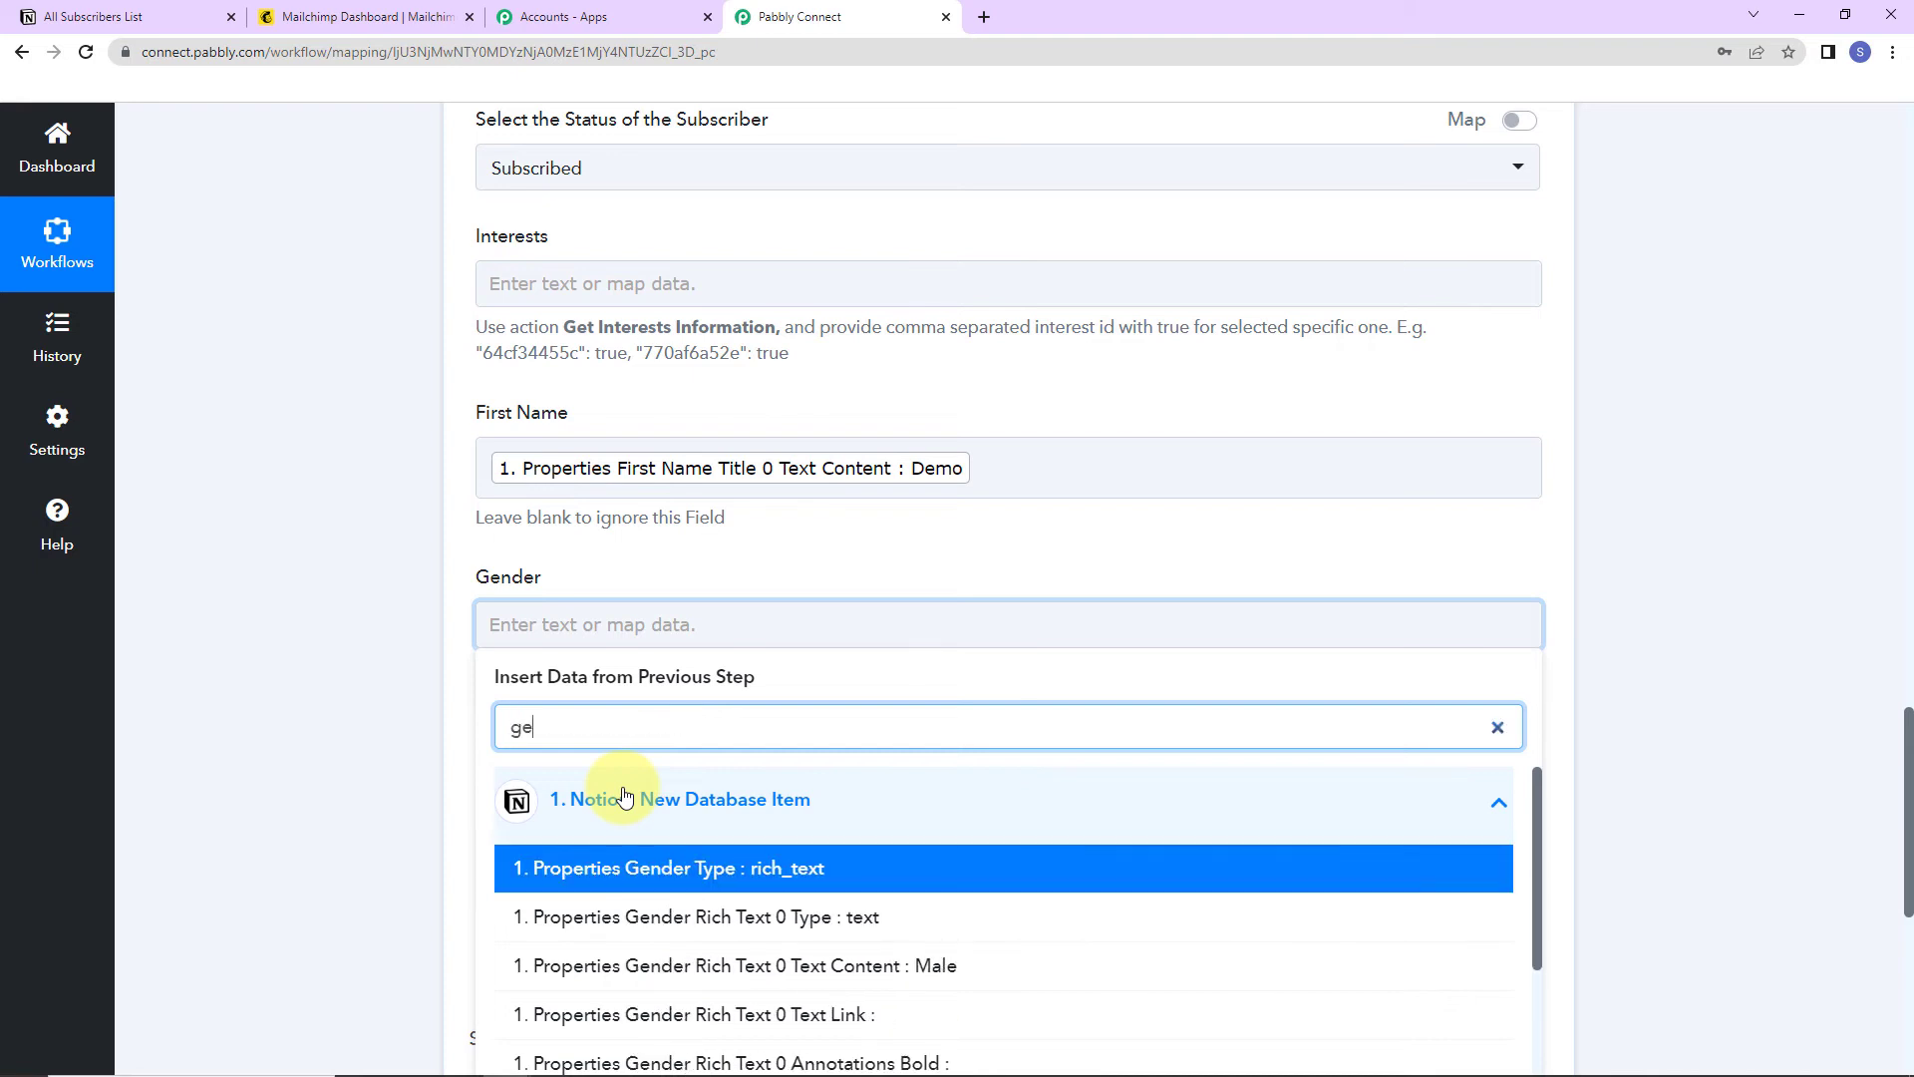
{"action": "type", "text": "nder"}
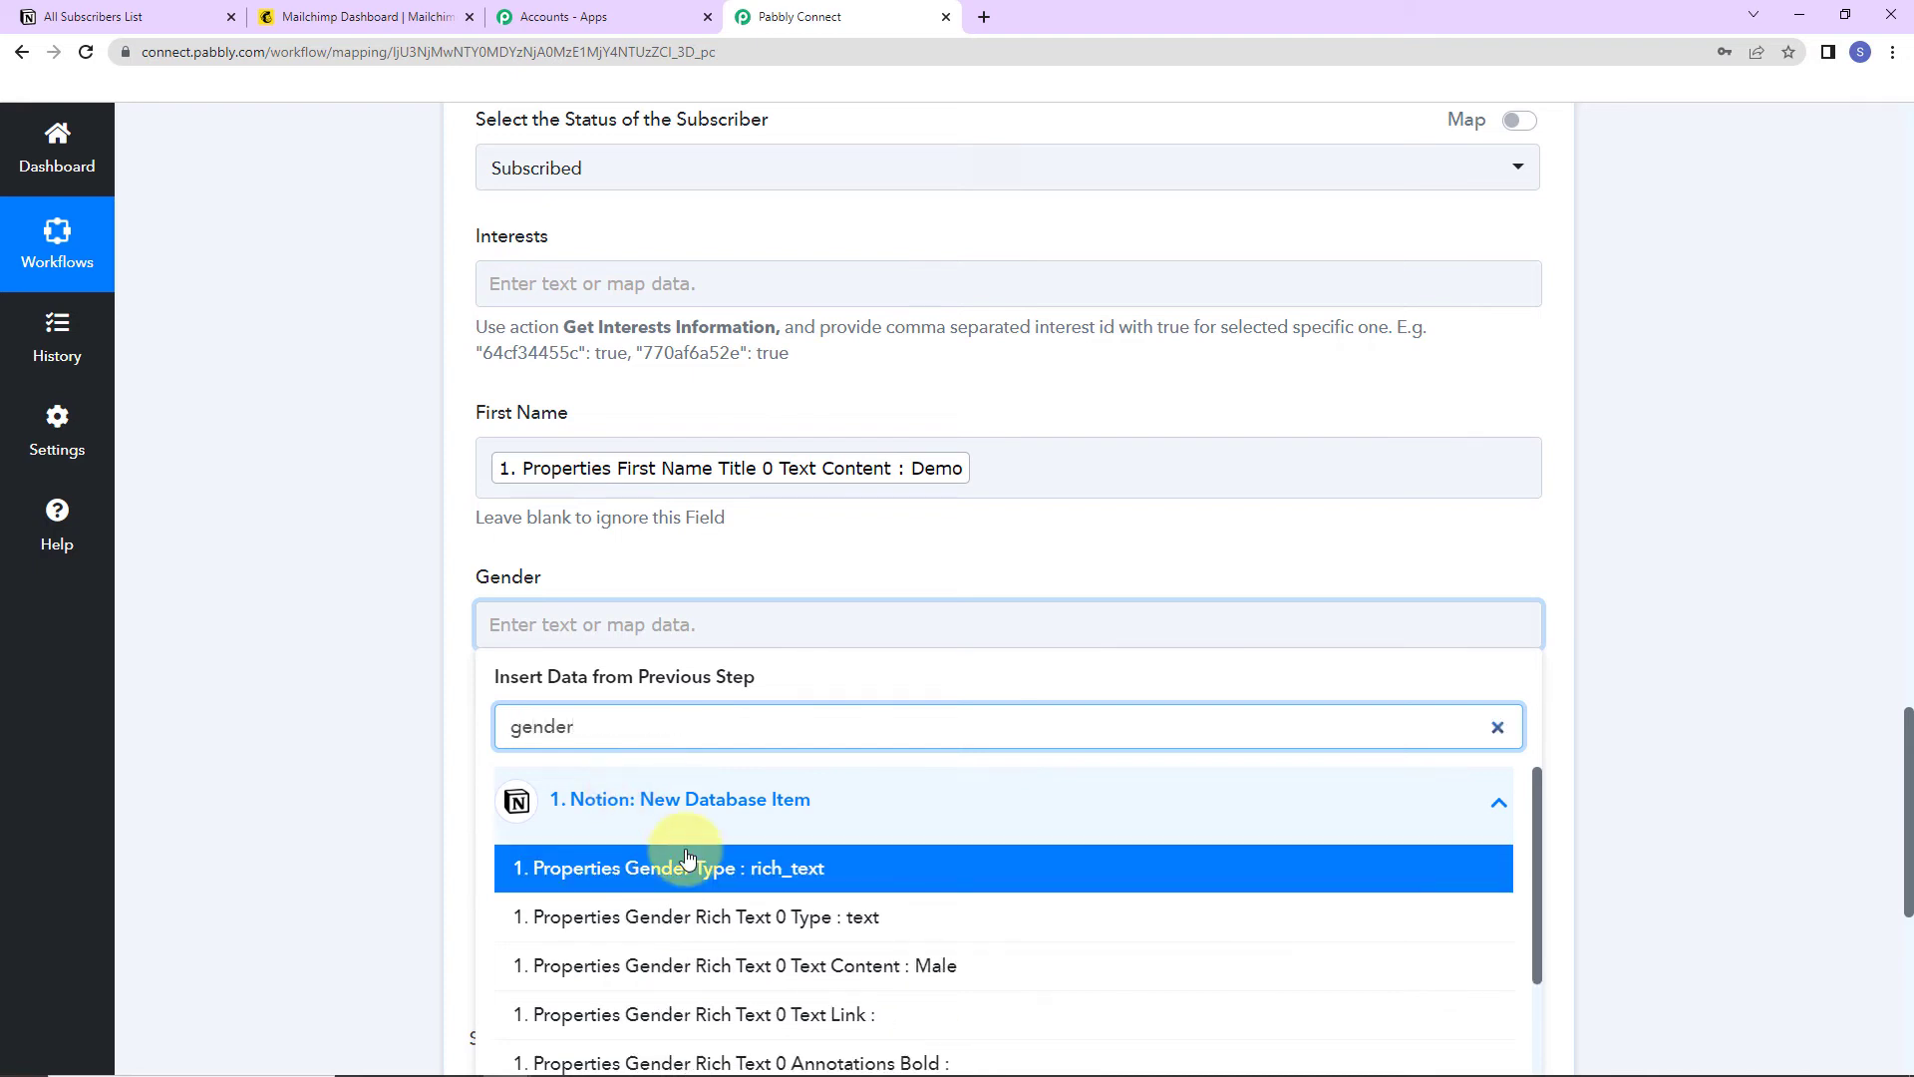
{"action": "left_click", "coordinate": [733, 964]}
- Search the Notion response for "last" and map Last Name to the Last Name Rich Text 0 Text Content property
{"action": "scroll", "coordinate": [218, 636], "scroll_direction": "down", "scroll_amount": 5}
{"action": "left_click", "coordinate": [610, 321]}
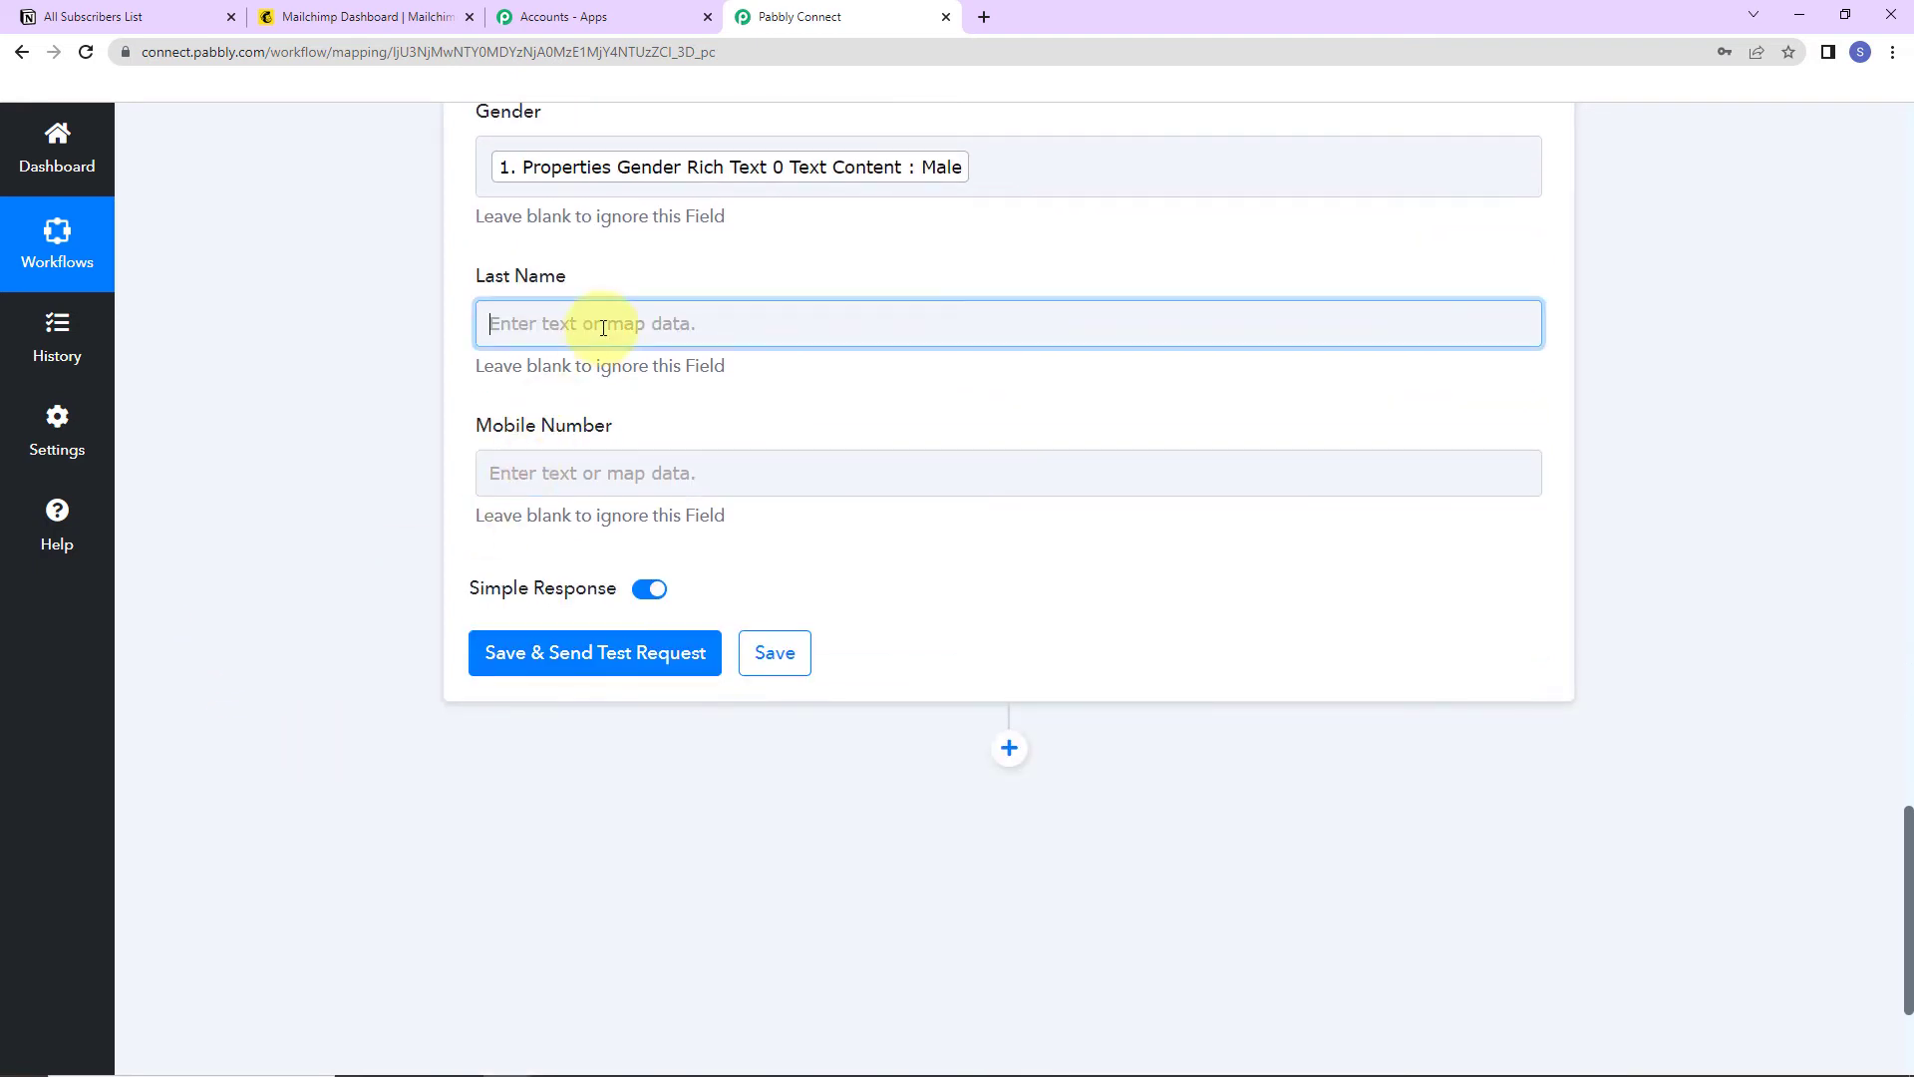
{"action": "left_click", "coordinate": [622, 500]}
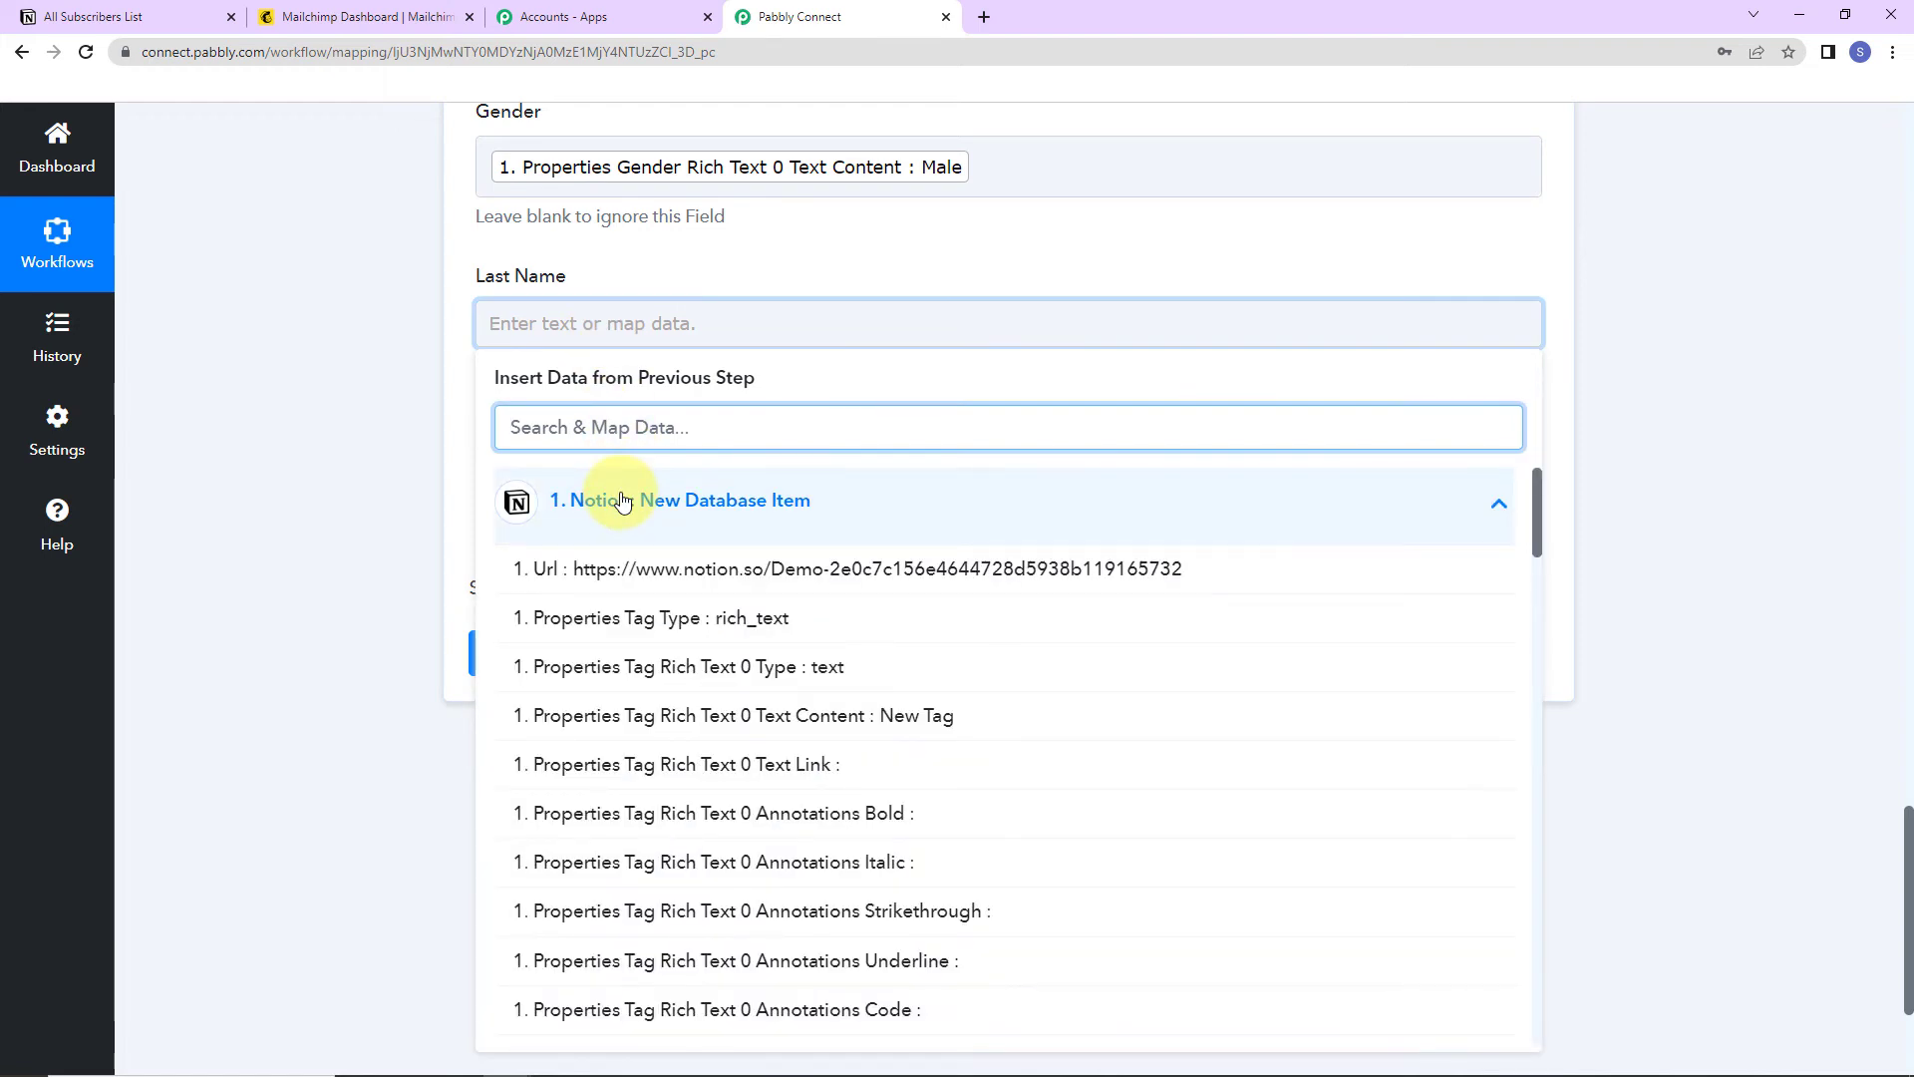
{"action": "type", "text": "last"}
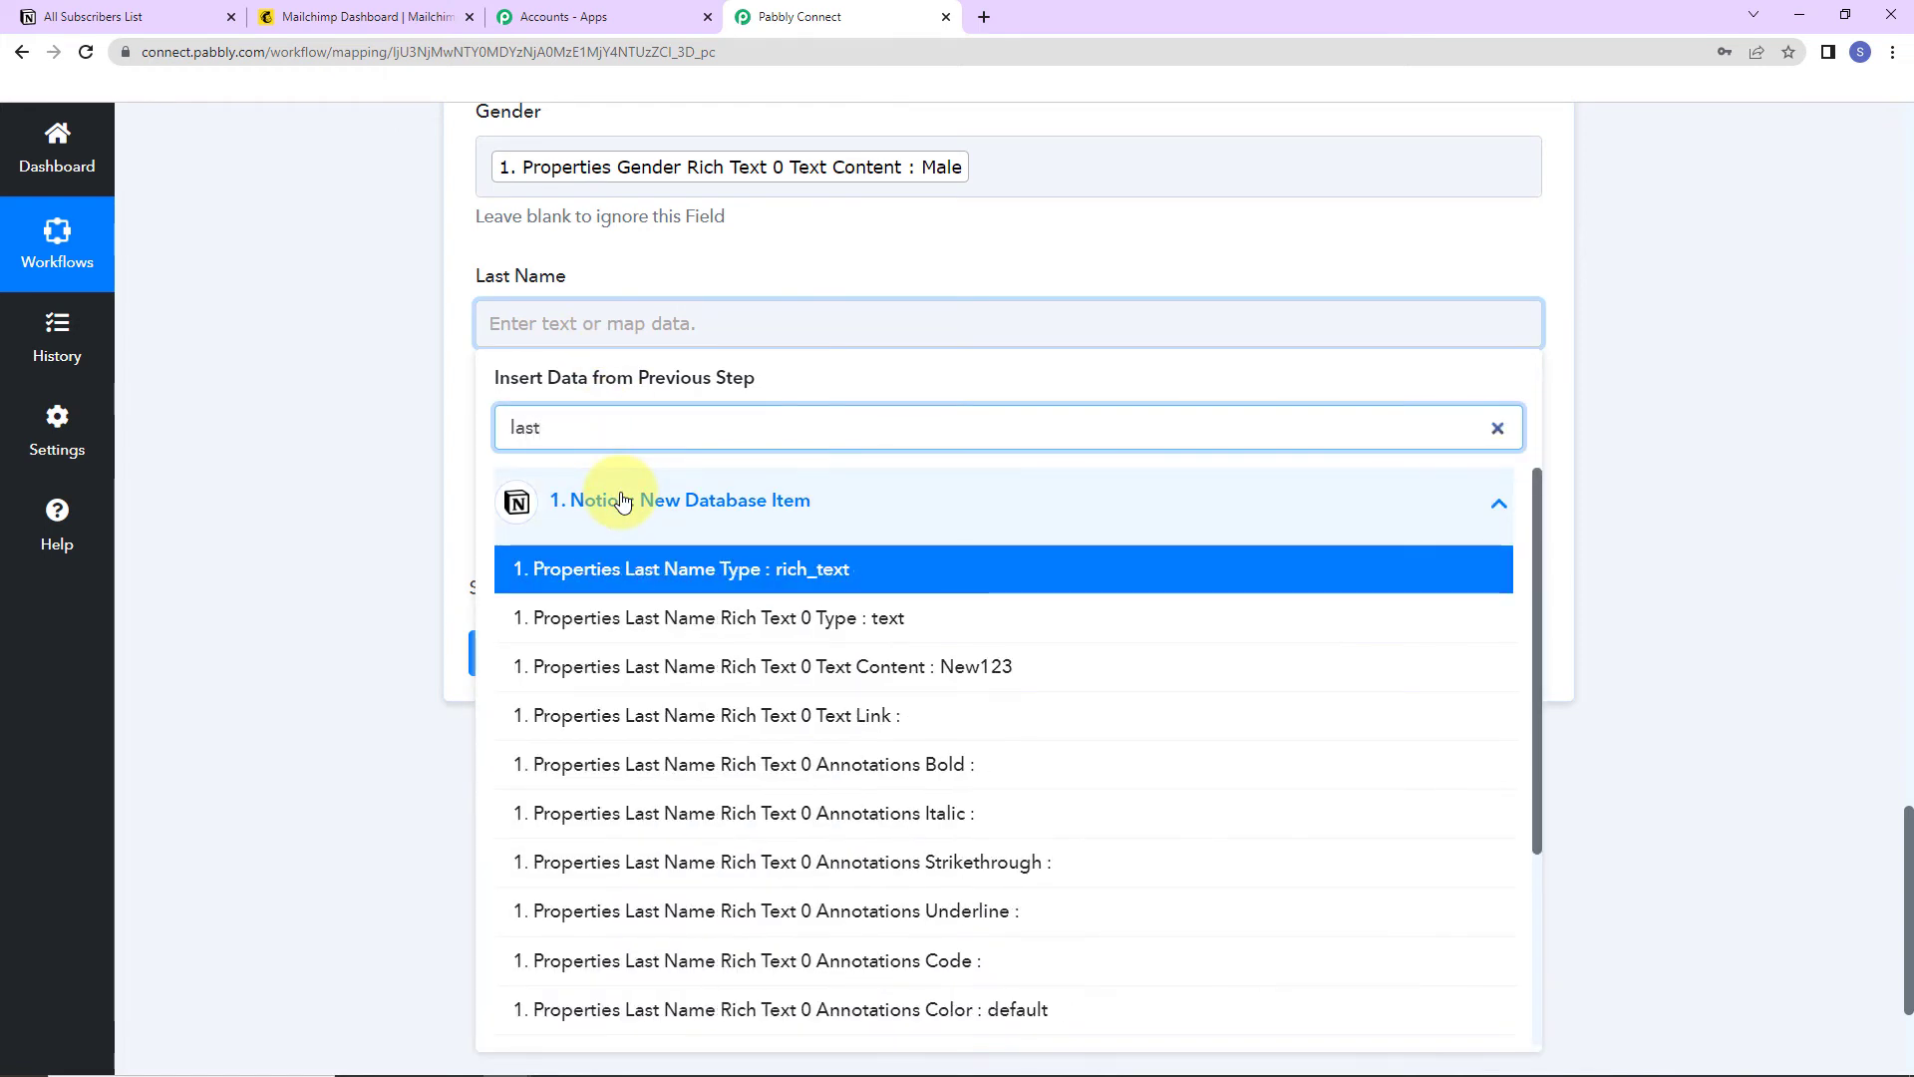
{"action": "left_click", "coordinate": [788, 664]}
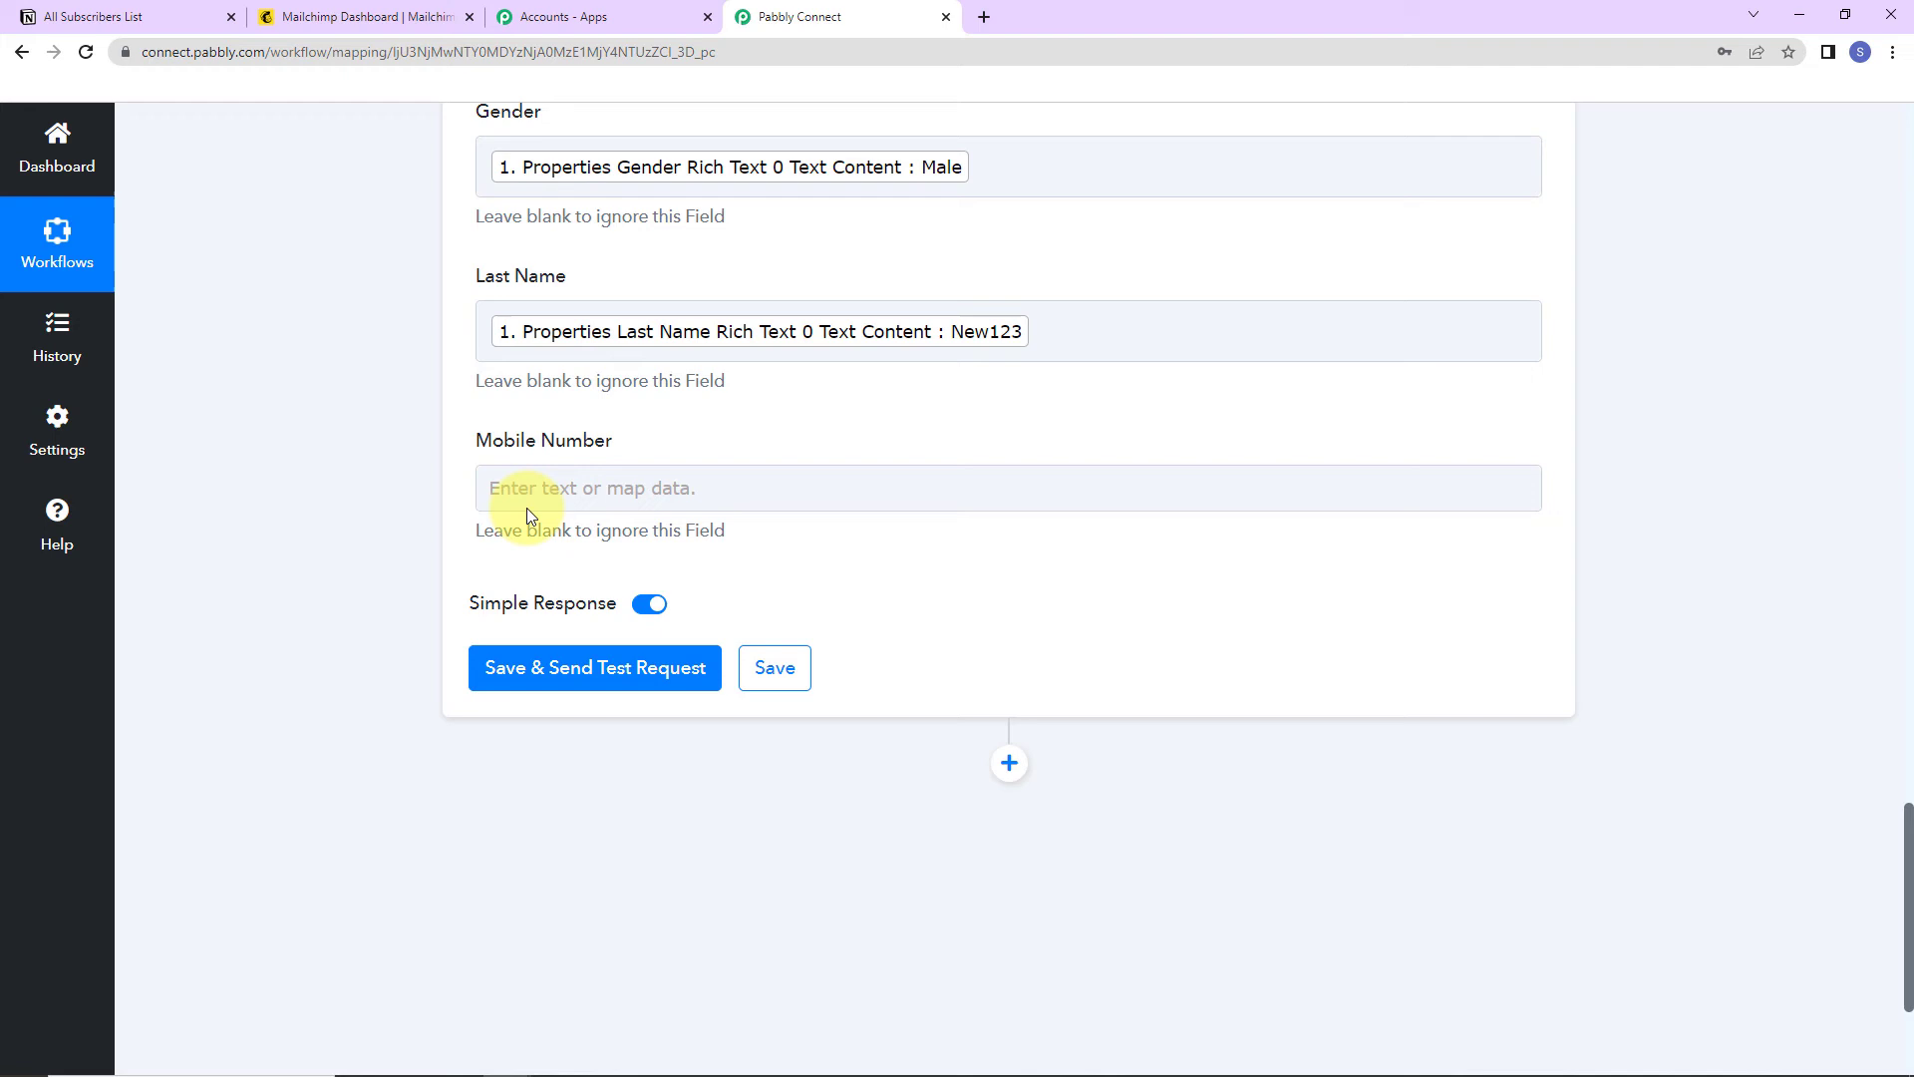
- Map Mobile Number to the Phone Phone Number property from the Notion New Database Item response
{"action": "left_click", "coordinate": [590, 495]}
{"action": "left_click", "coordinate": [781, 658]}
{"action": "scroll", "coordinate": [768, 878], "scroll_direction": "down", "scroll_amount": 3}
{"action": "scroll", "coordinate": [787, 909], "scroll_direction": "down", "scroll_amount": 5}
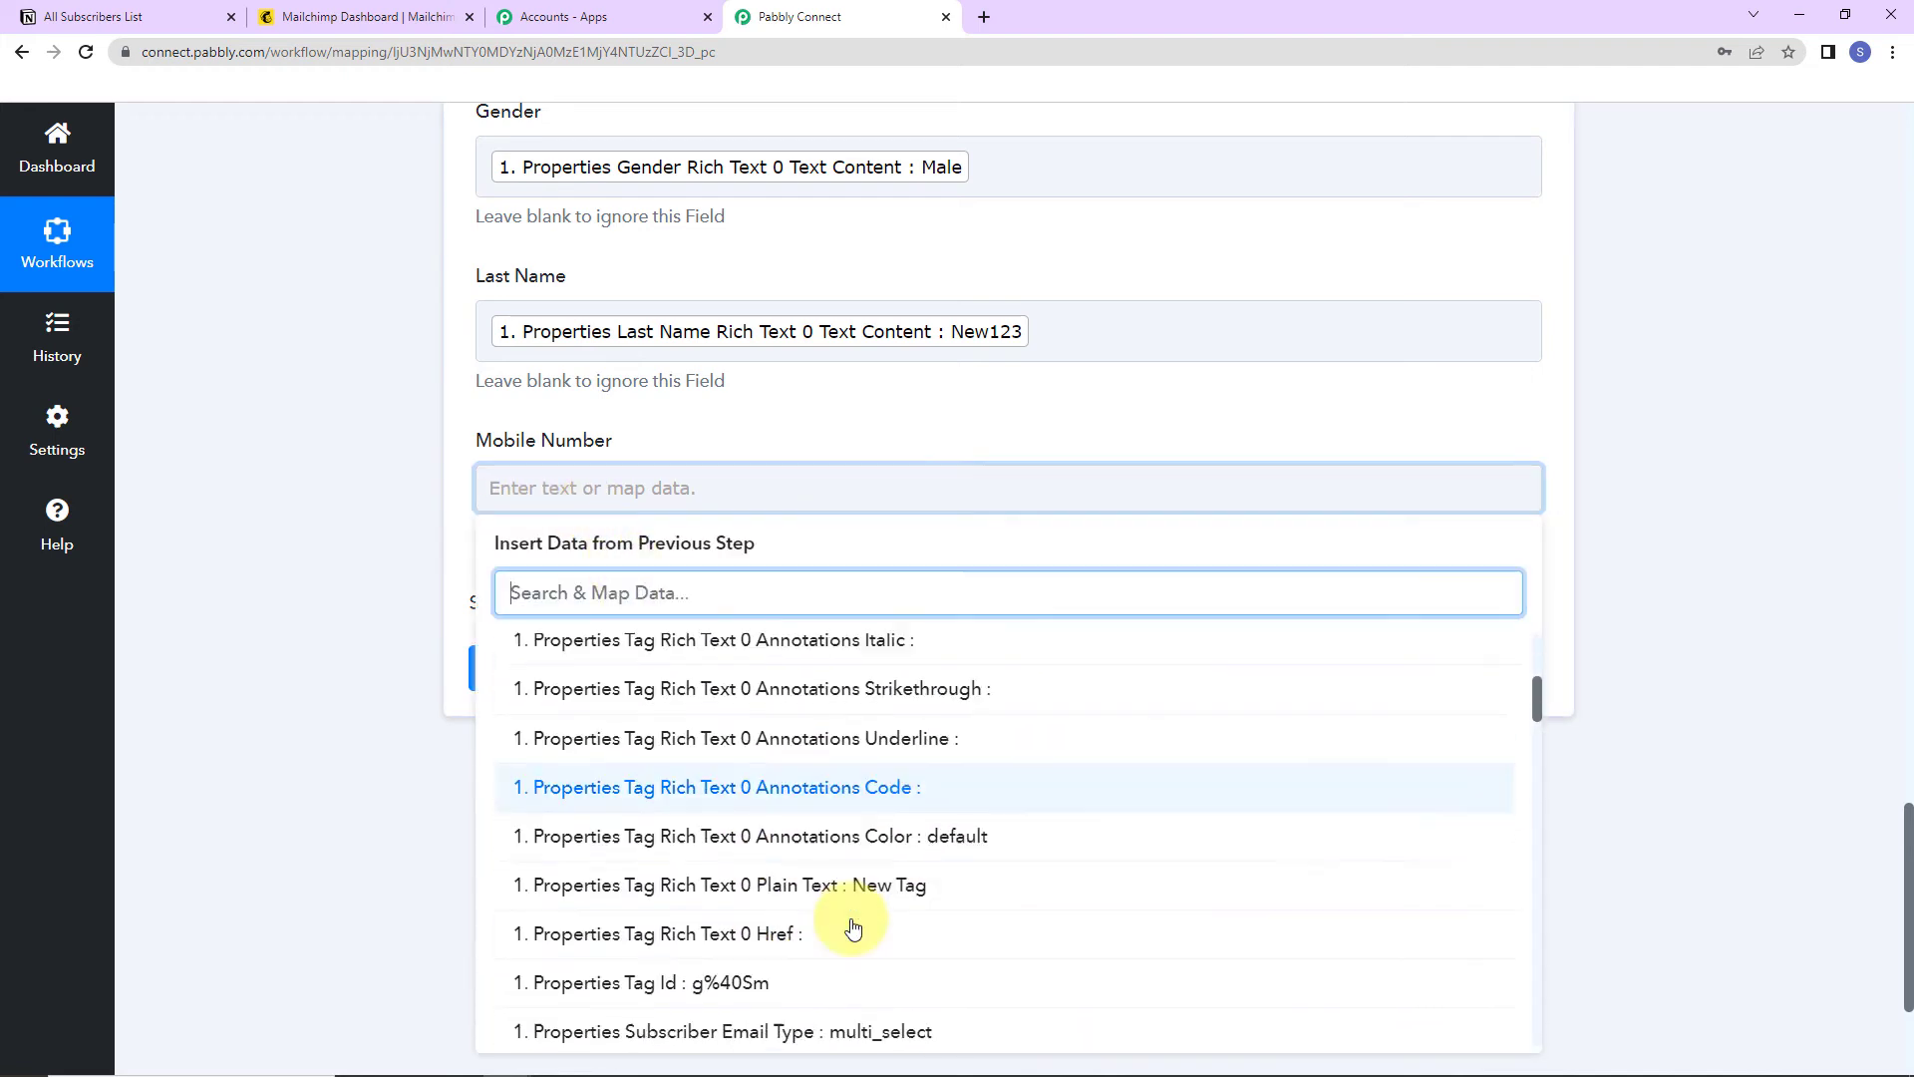
{"action": "left_click", "coordinate": [858, 1015]}
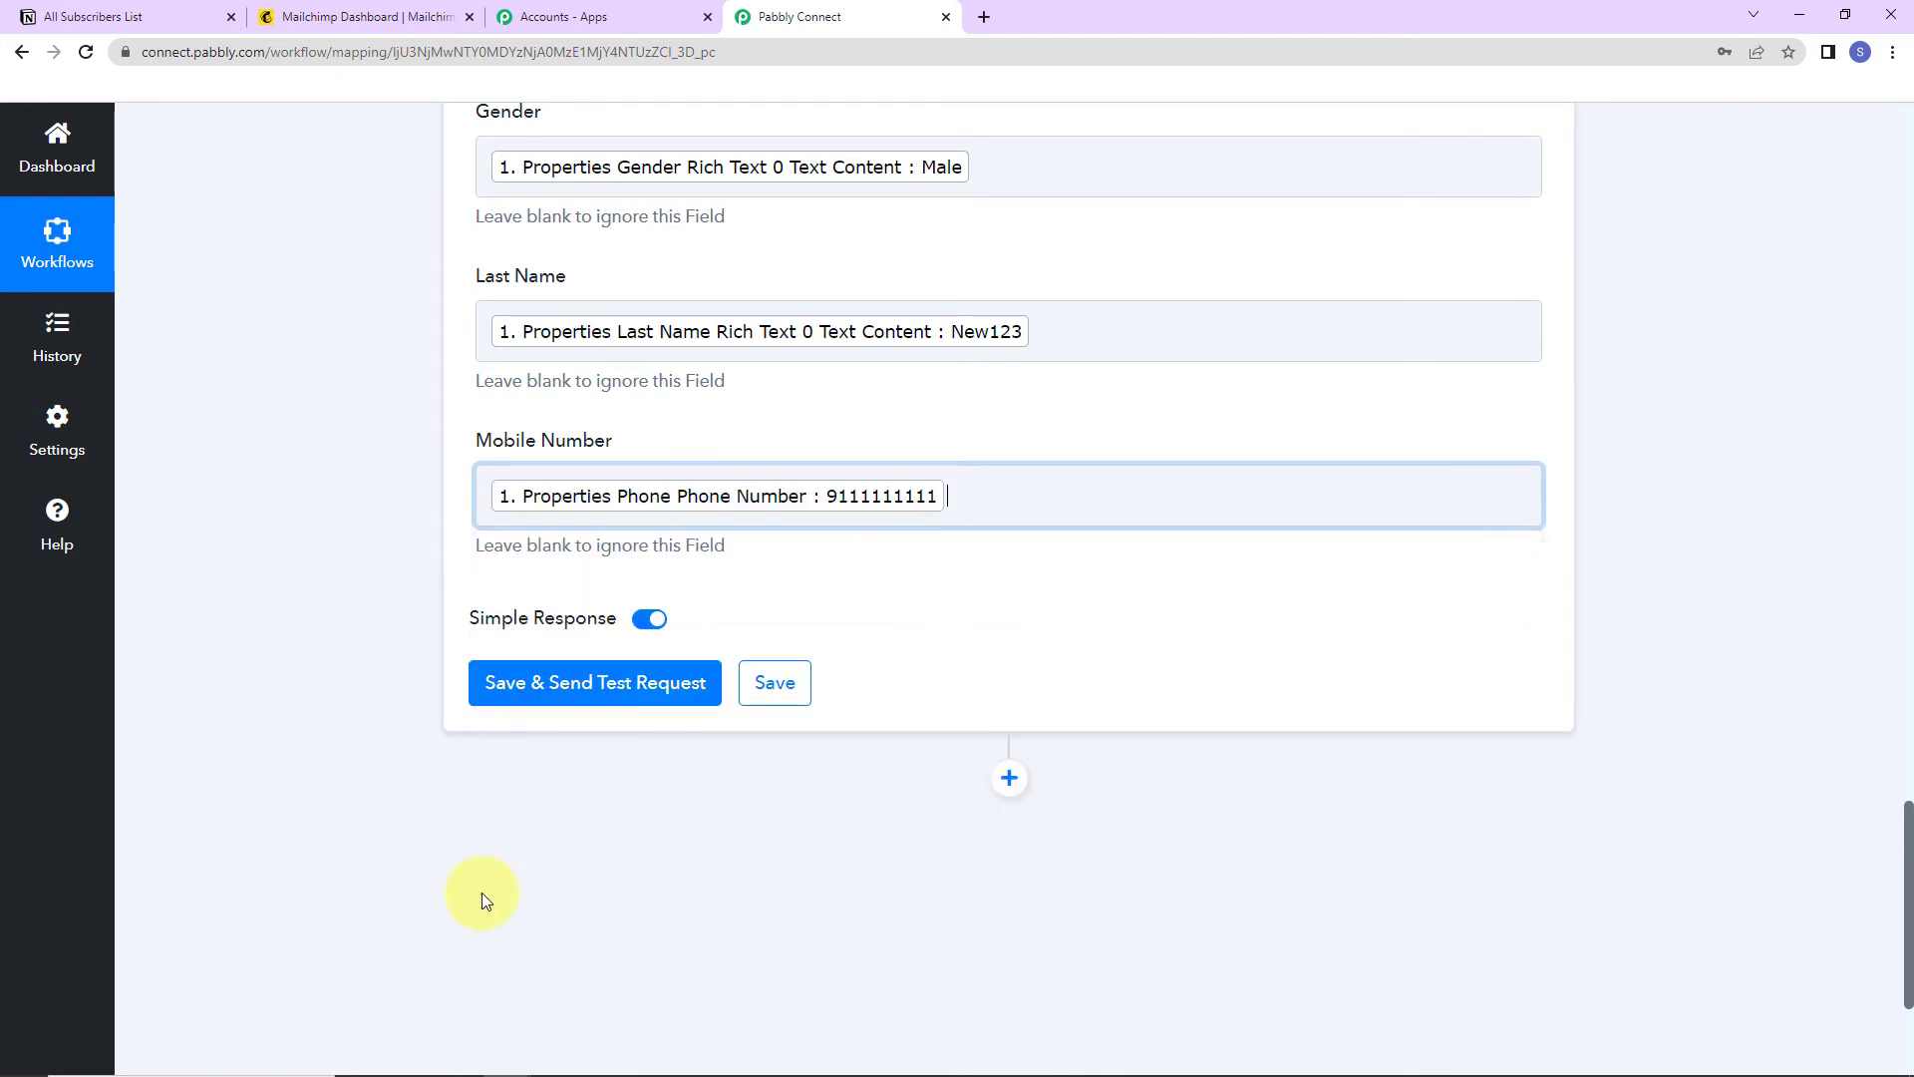
{"action": "left_click", "coordinate": [357, 638]}
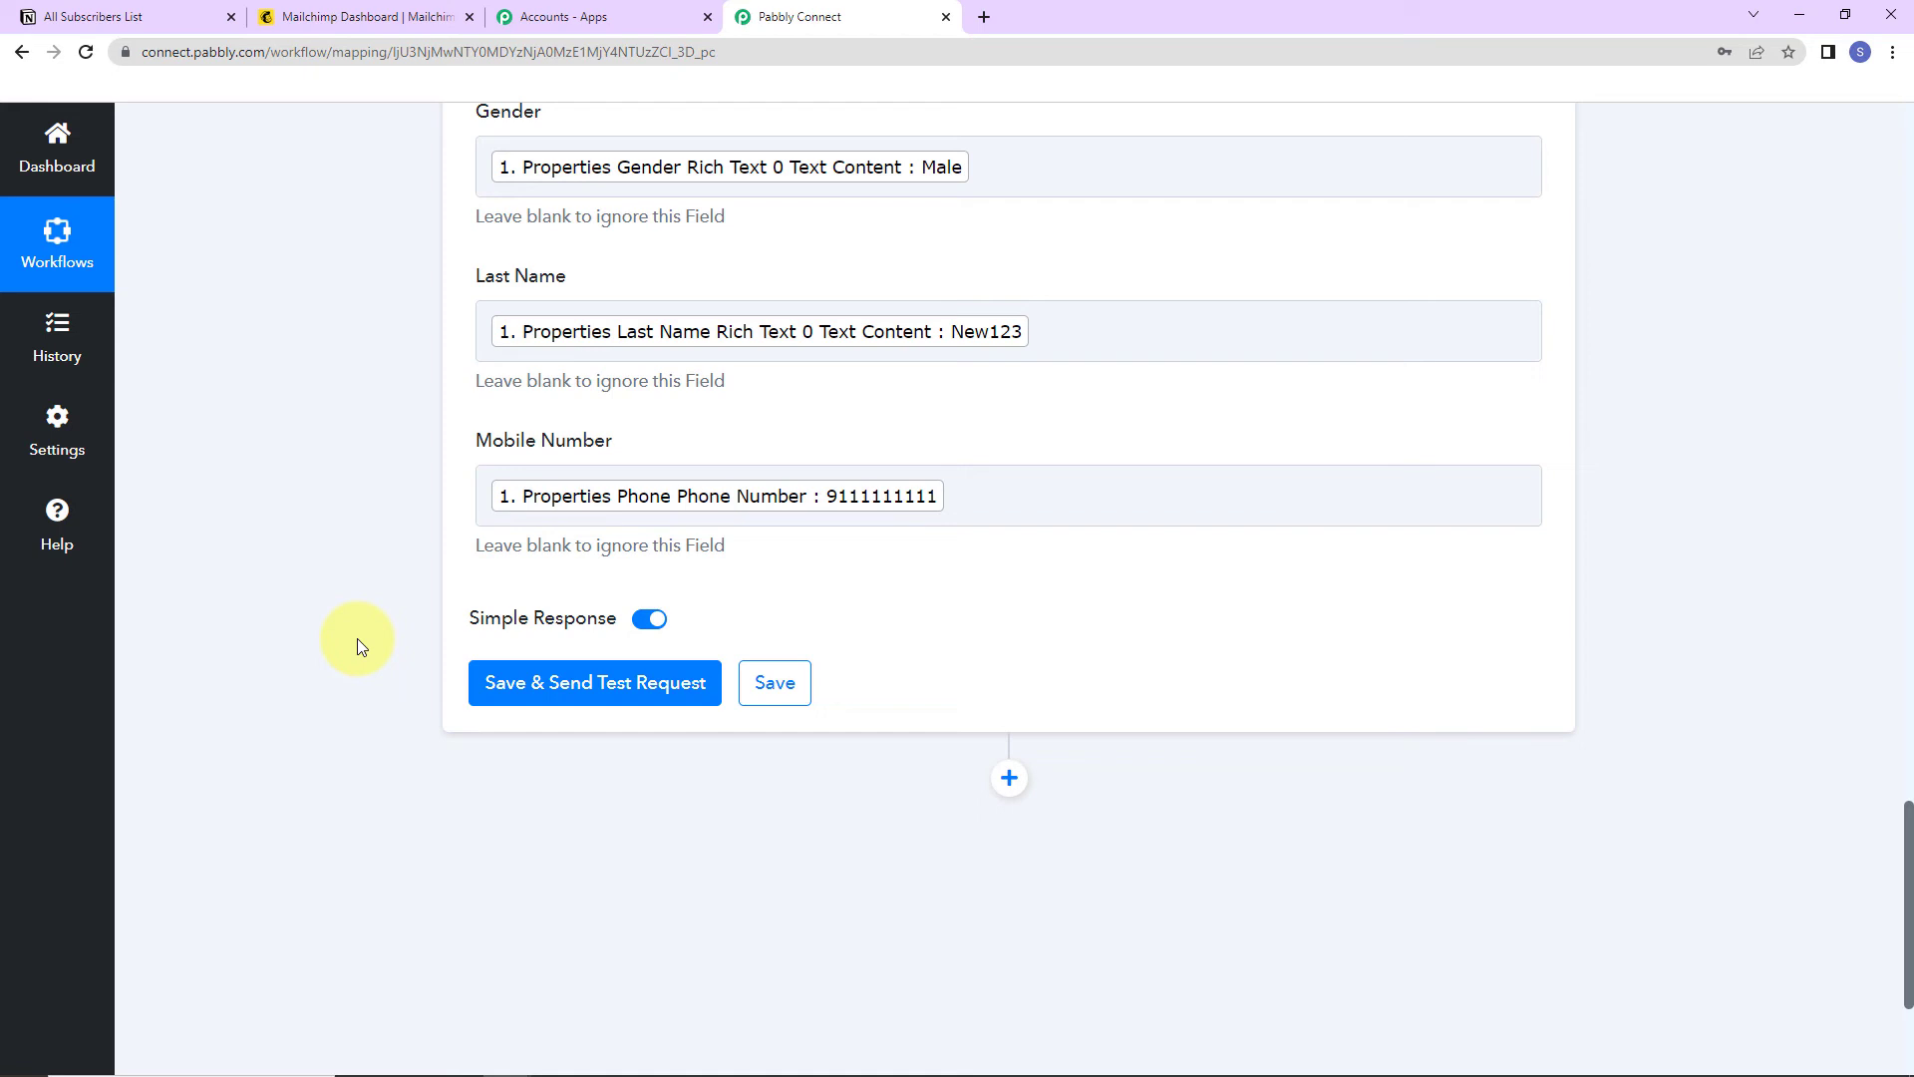
- Save the MailChimp action with a test request and review the response received
{"action": "left_click", "coordinate": [526, 683]}
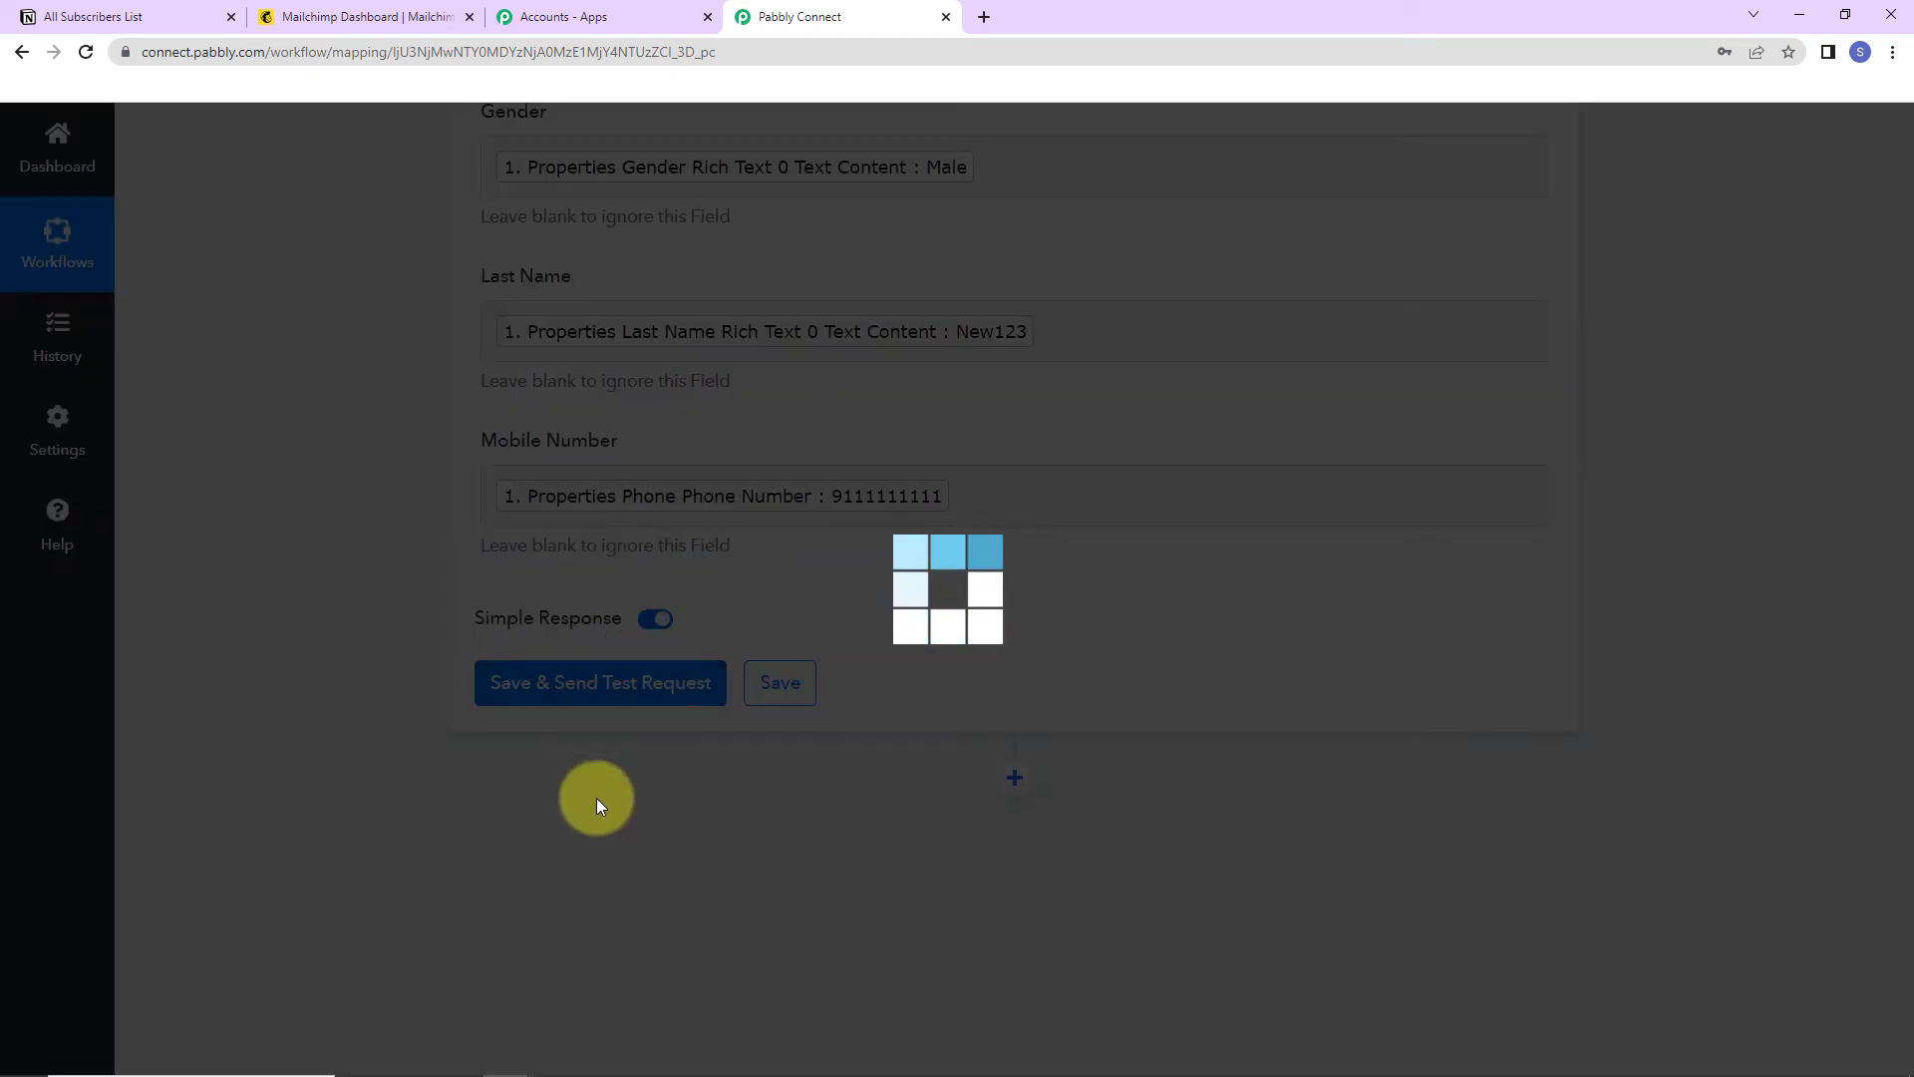
{"action": "scroll", "coordinate": [1681, 548], "scroll_direction": "down", "scroll_amount": 2}
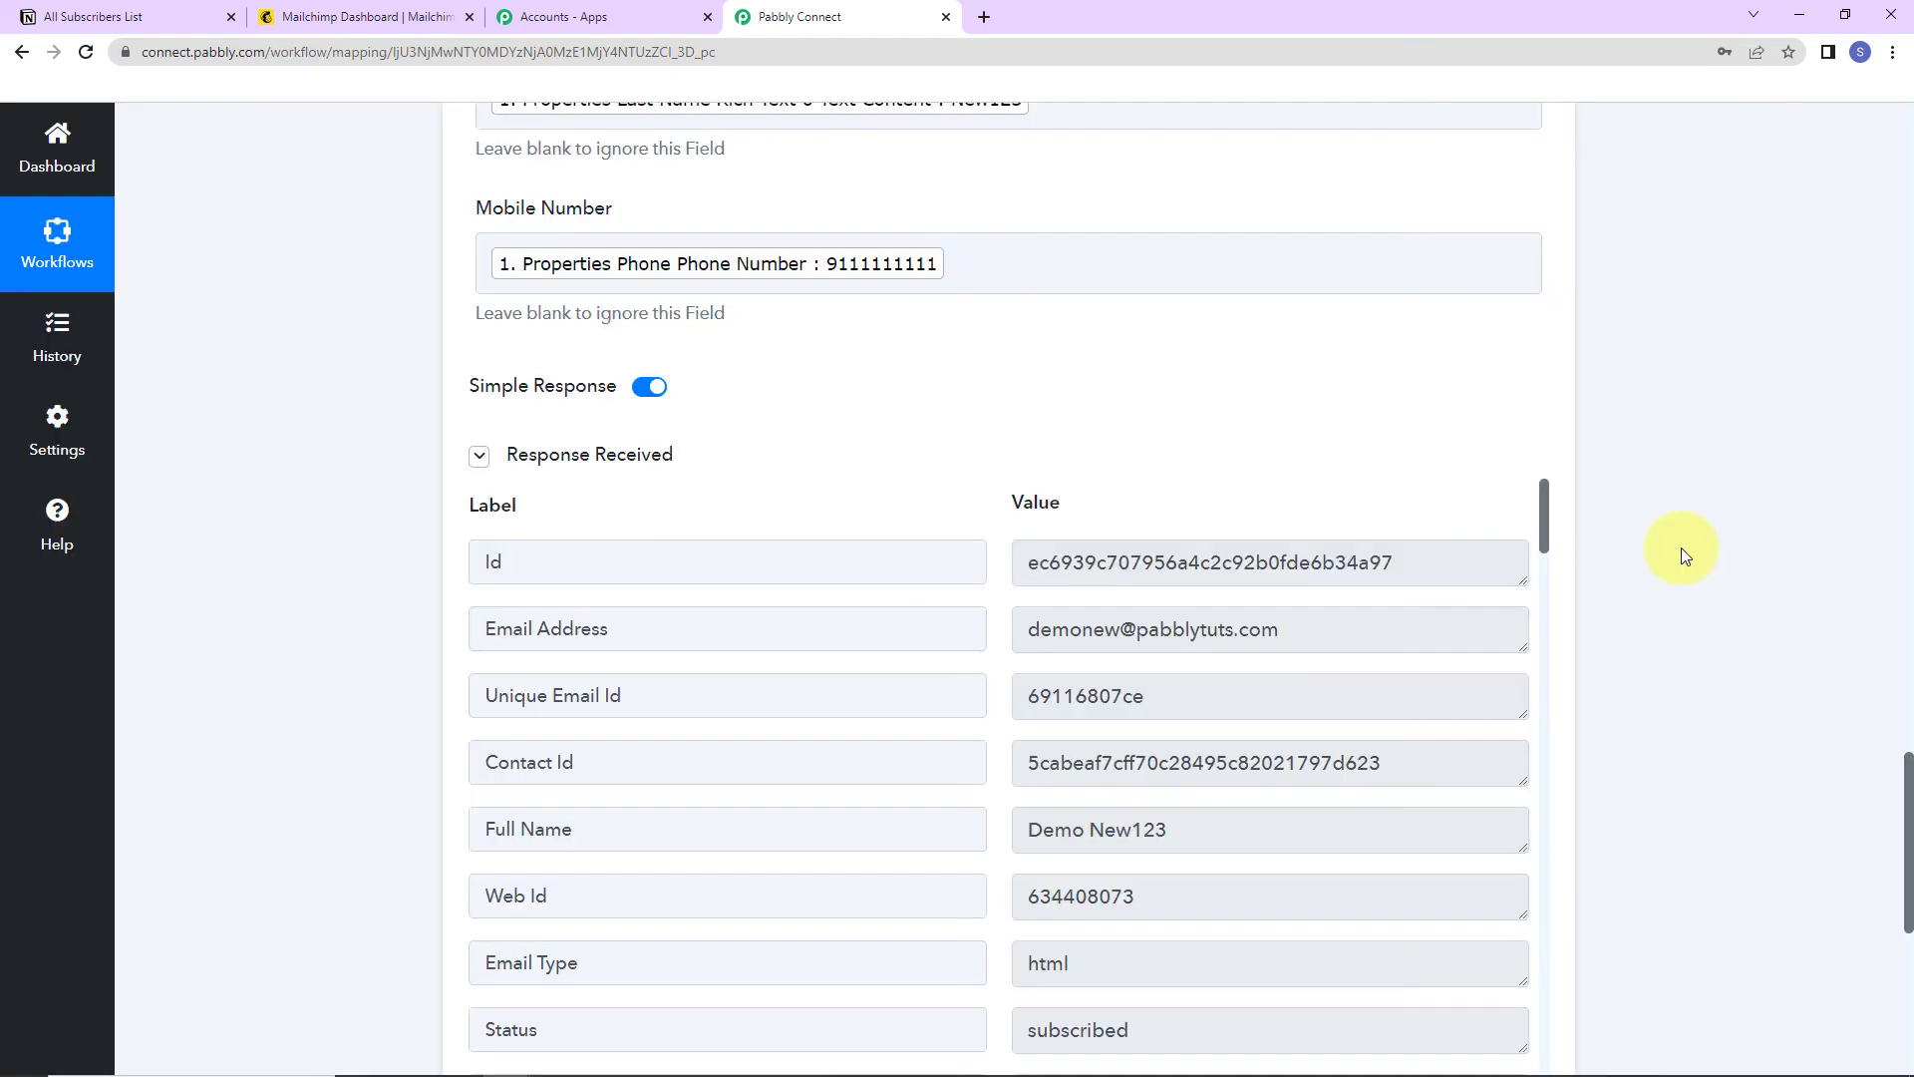
{"action": "scroll", "coordinate": [1681, 547], "scroll_direction": "down", "scroll_amount": 2}
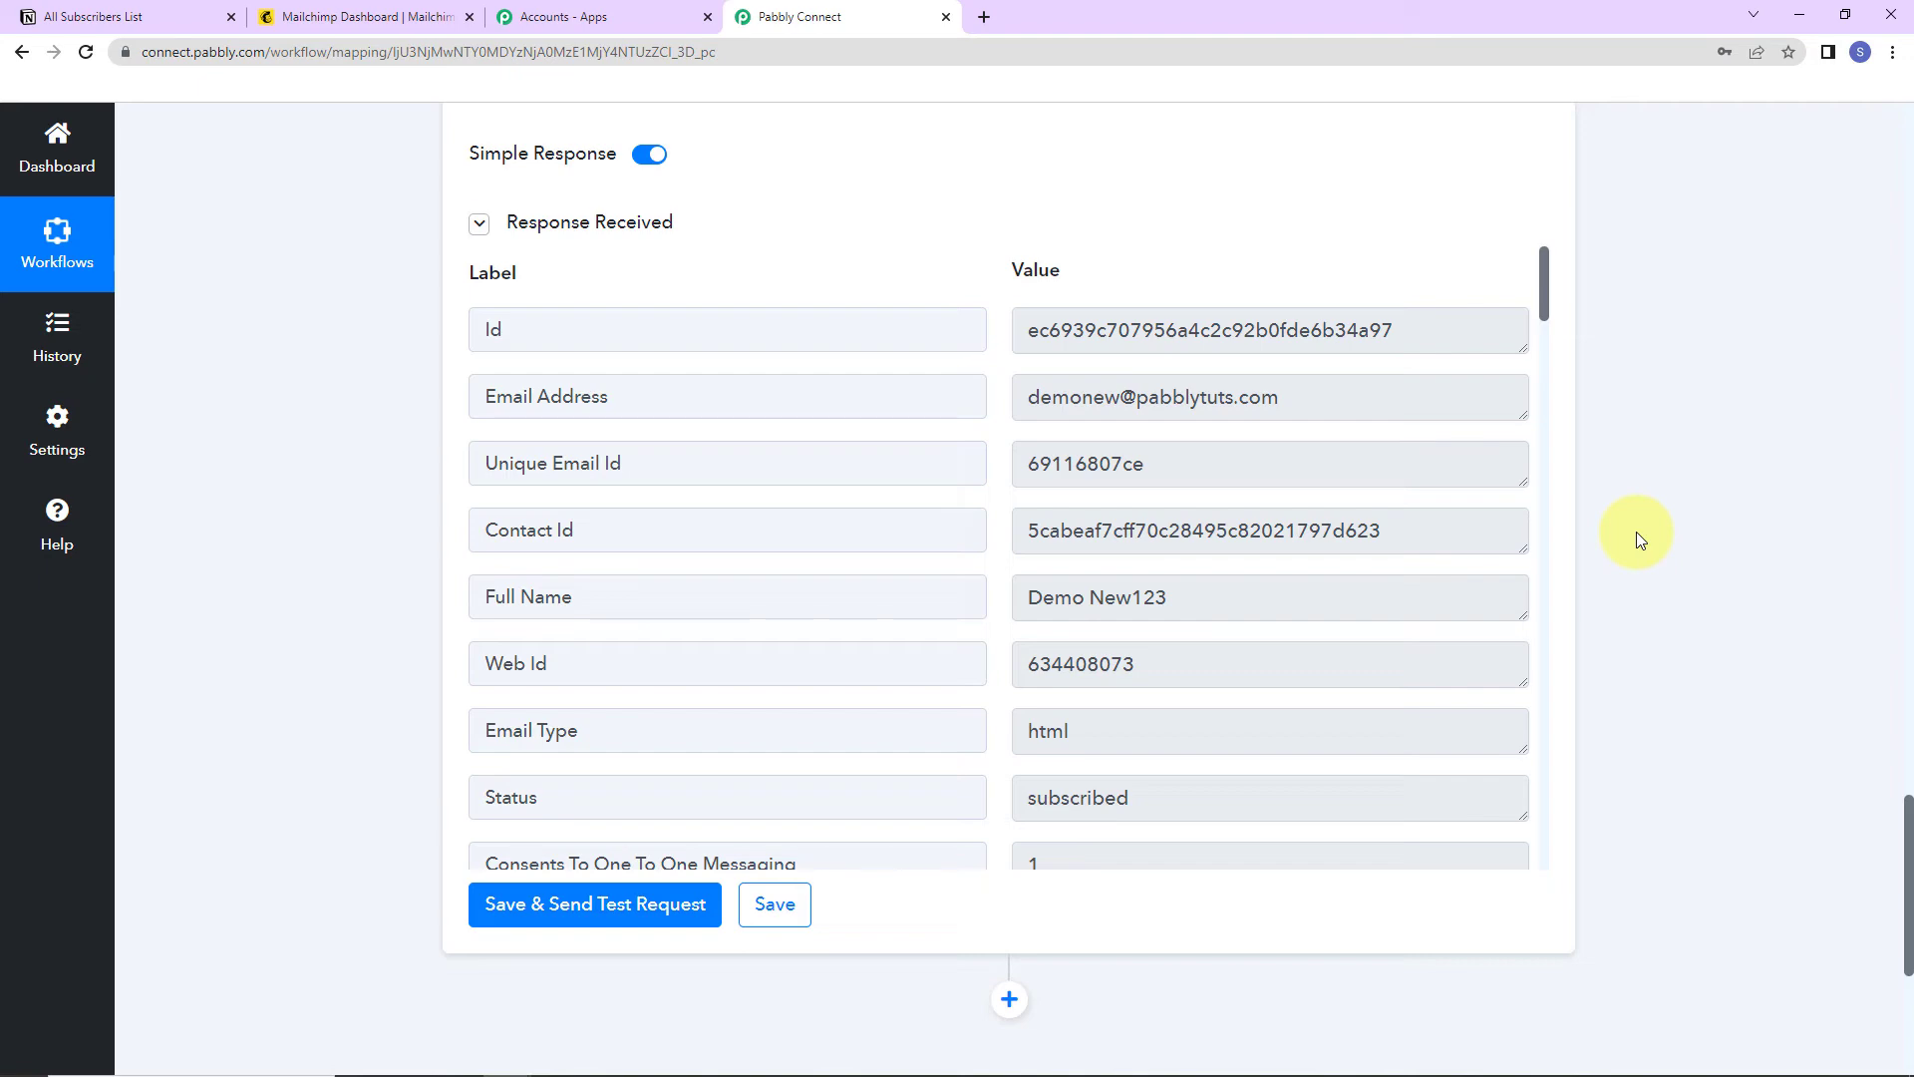
- Switch to Mailchimp and check the new member's details in the list of all audience contacts
{"action": "left_click", "coordinate": [376, 17]}
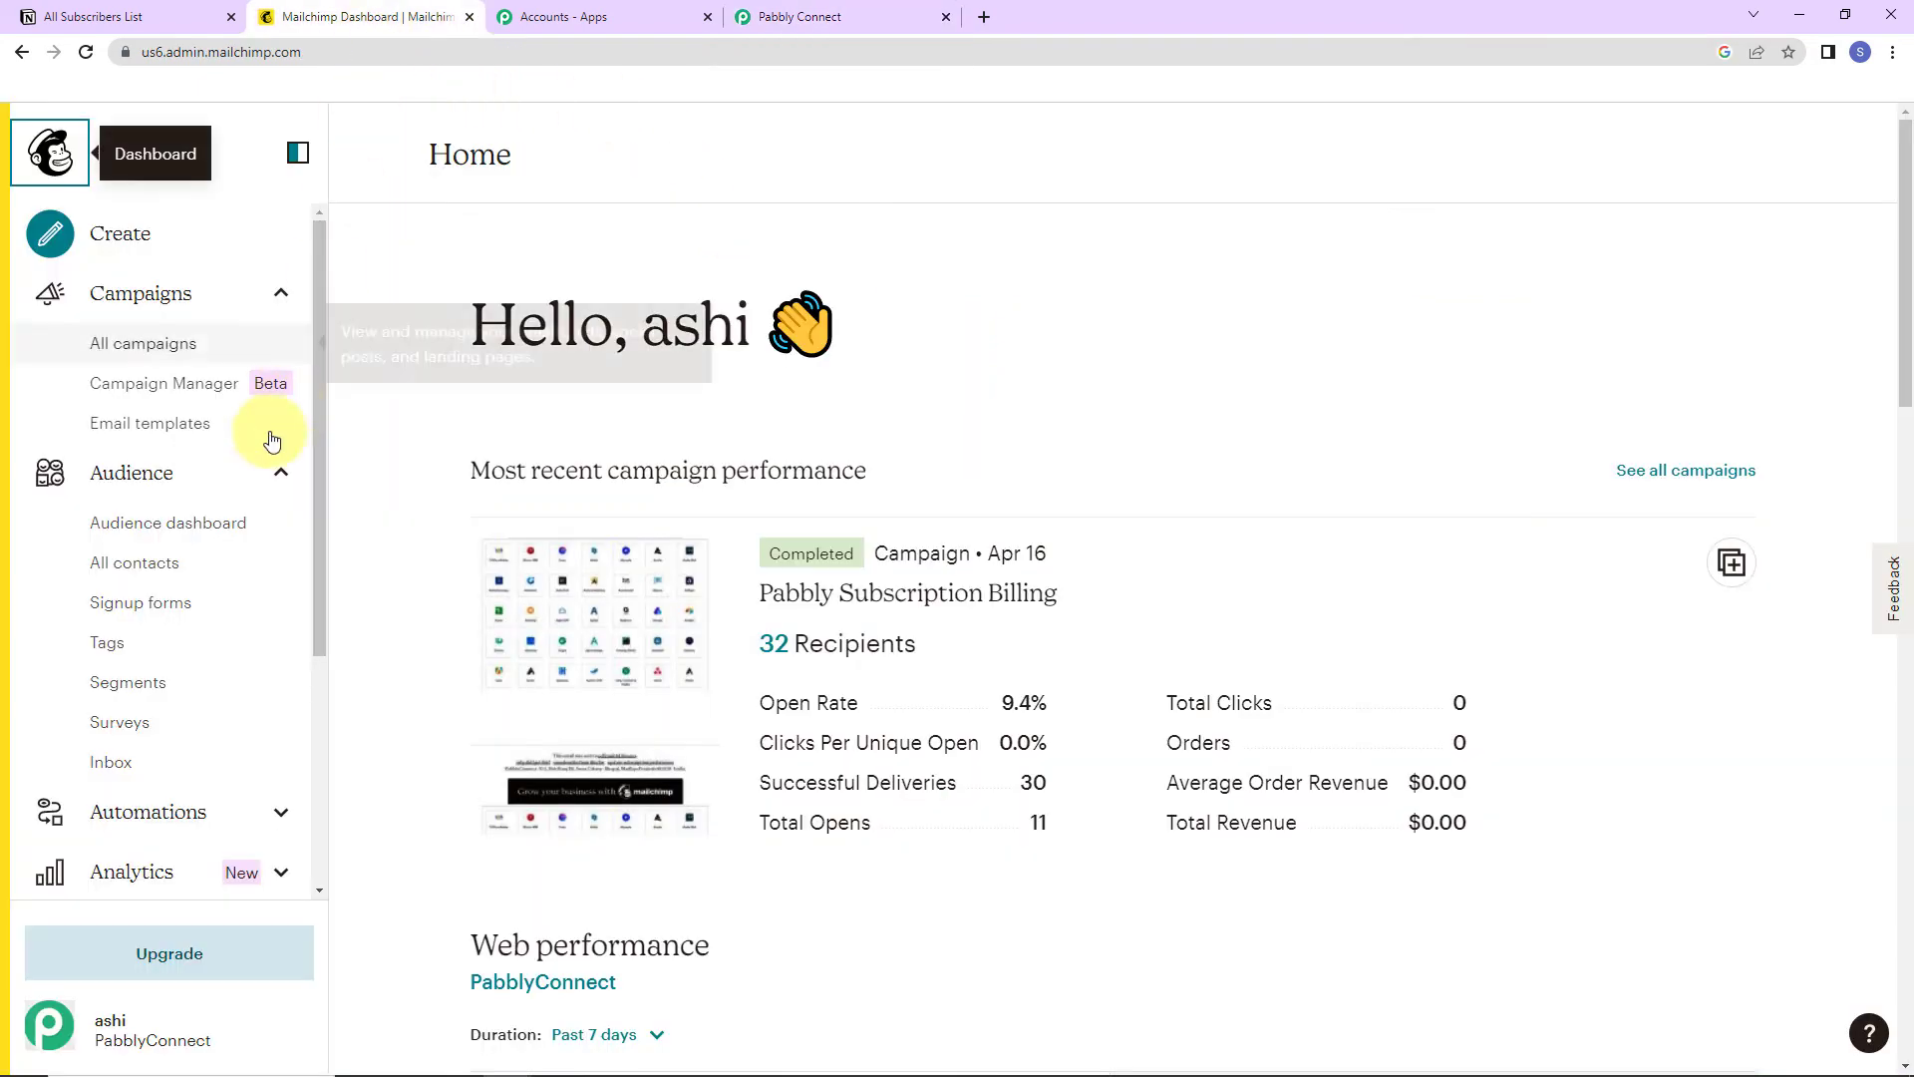
{"action": "left_click", "coordinate": [132, 564]}
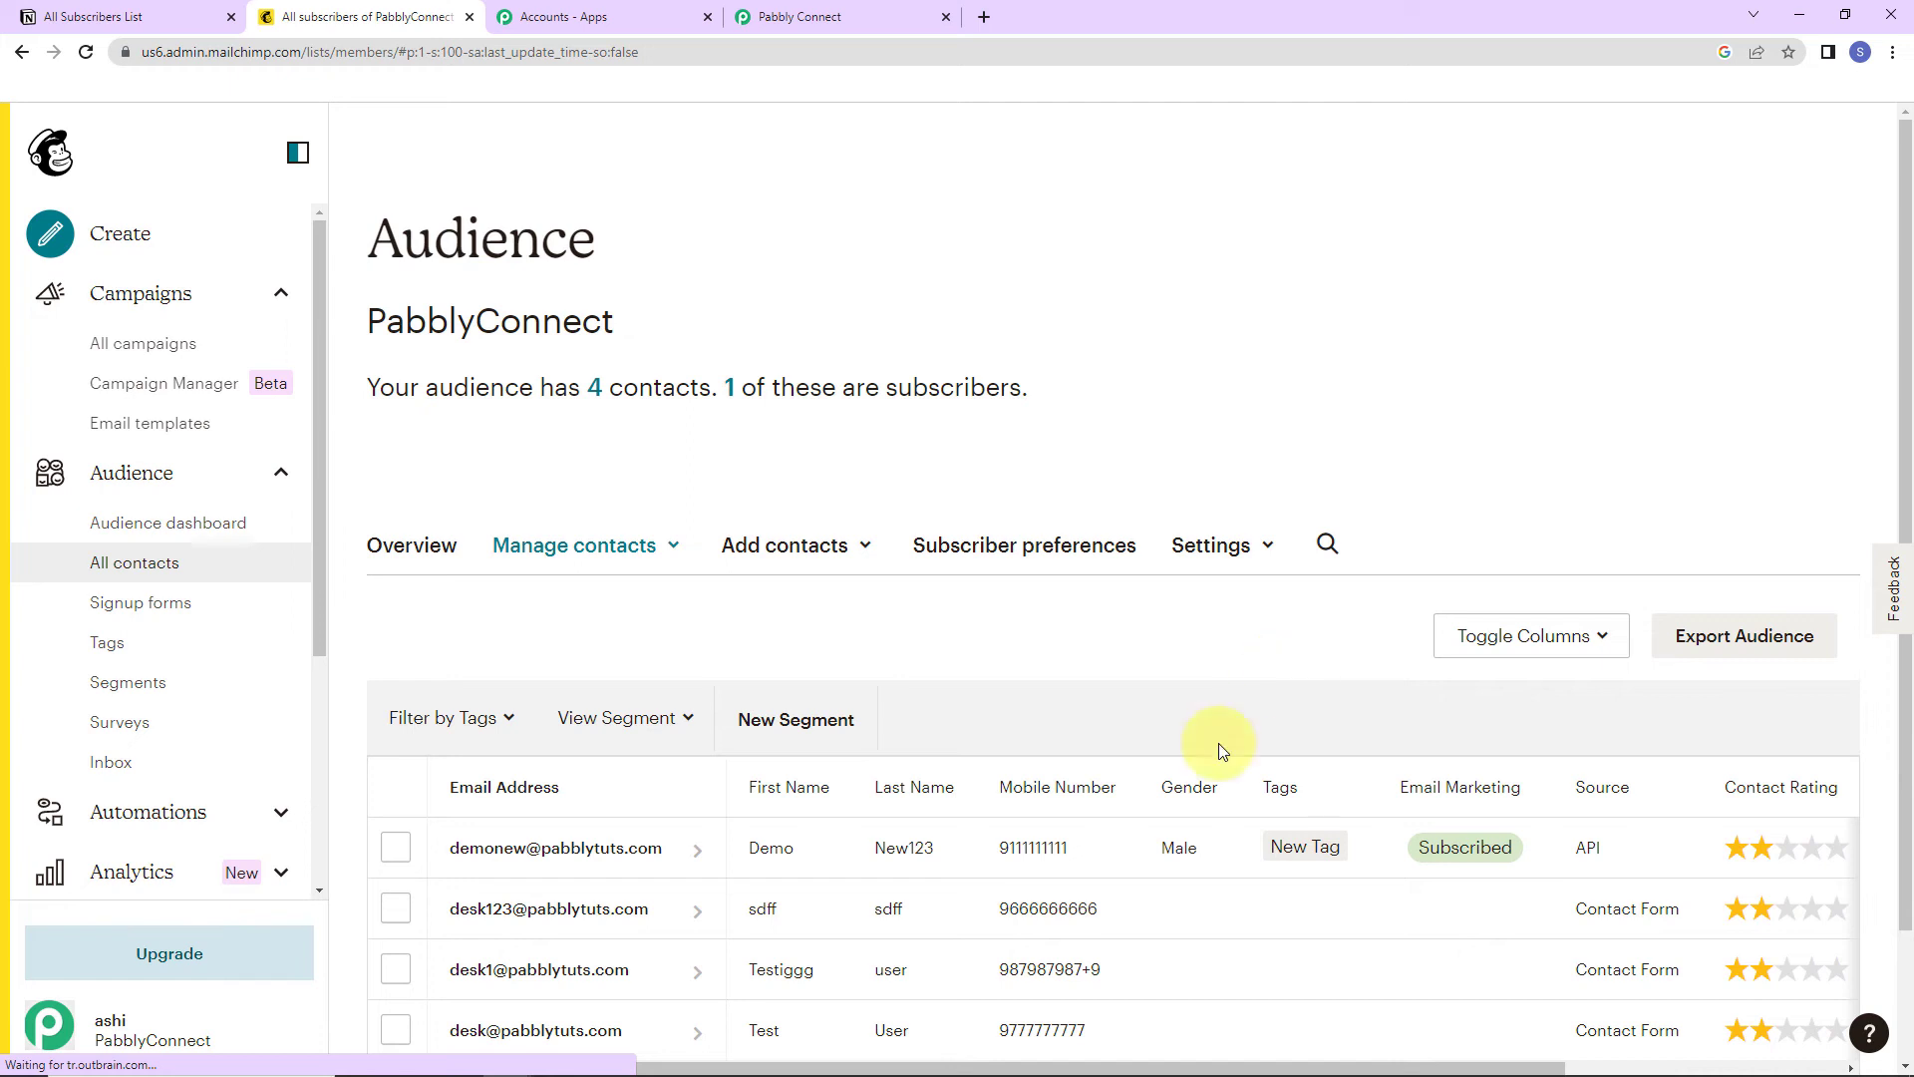
{"action": "scroll", "coordinate": [1197, 728], "scroll_direction": "down", "scroll_amount": 2}
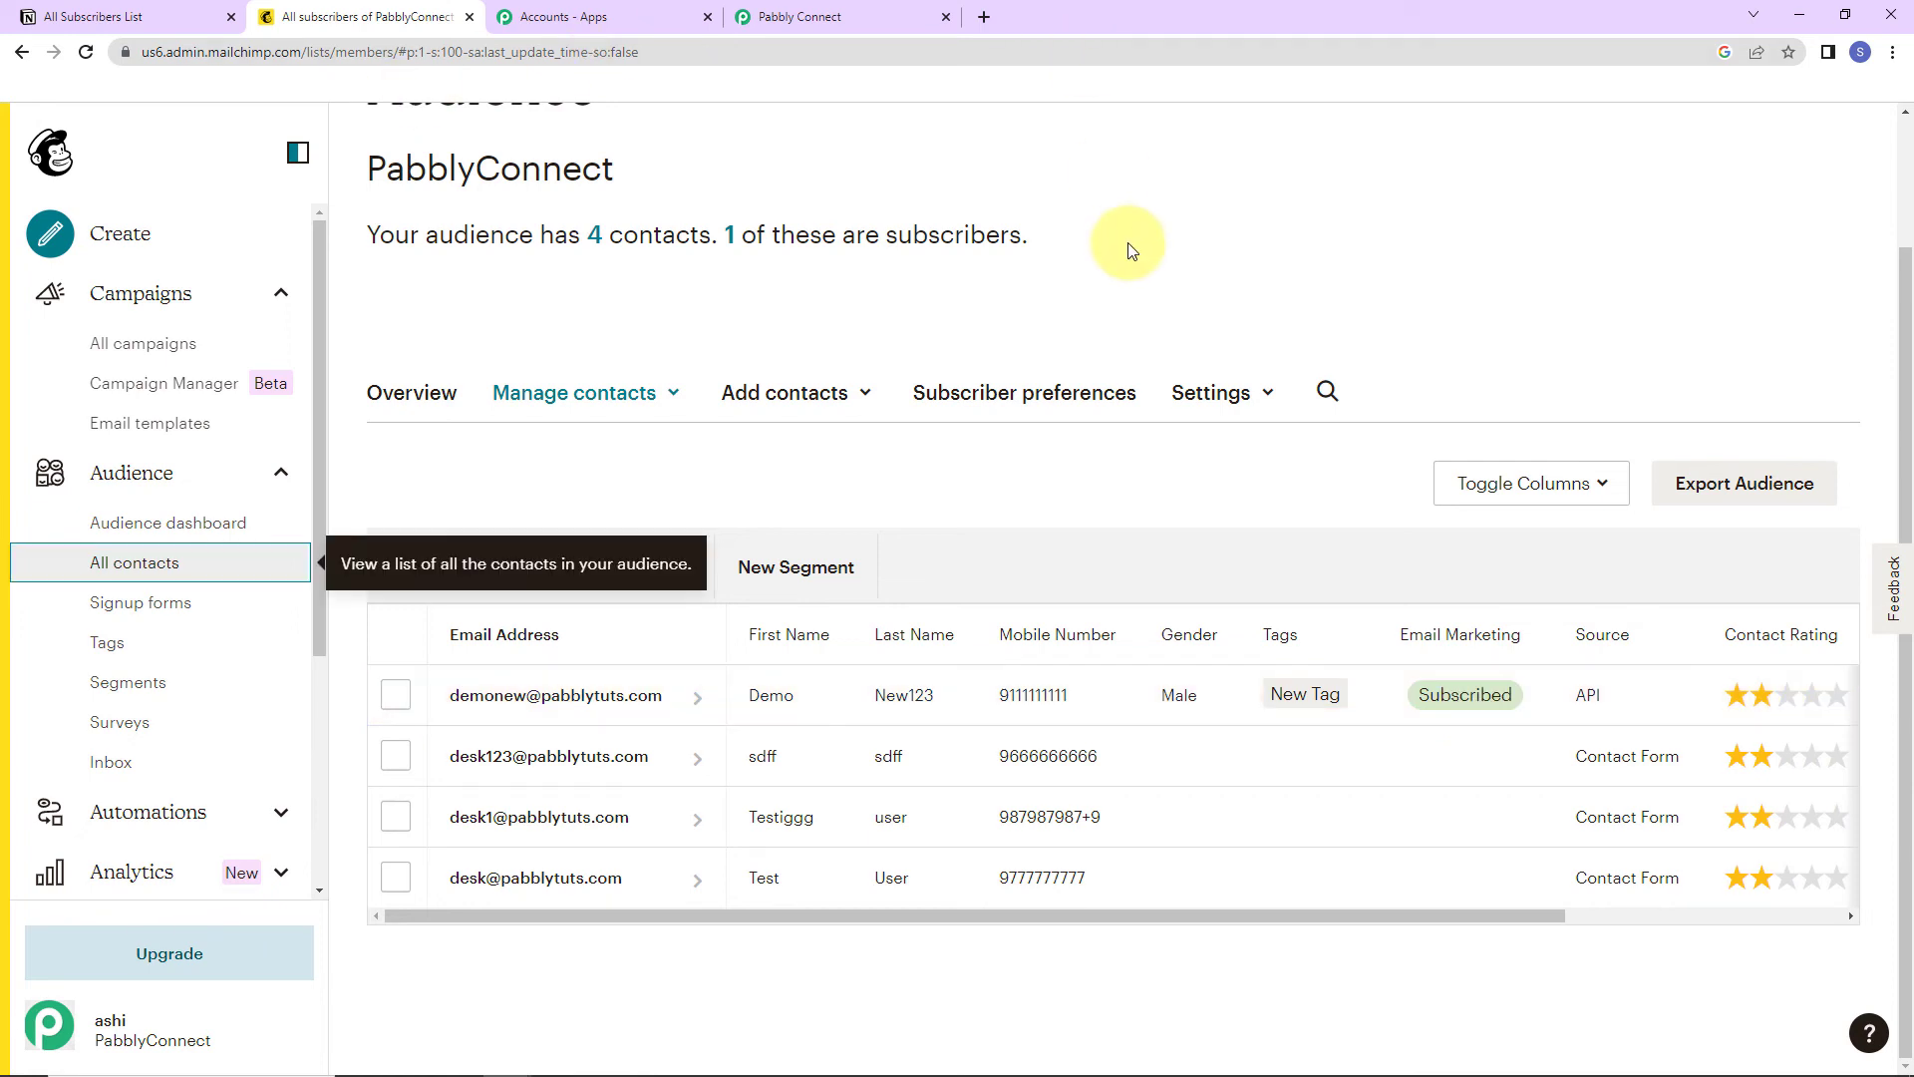
- Return to the Pabbly Connect workflow and collapse the Notion trigger and the MailChimp action
{"action": "left_click", "coordinate": [863, 20]}
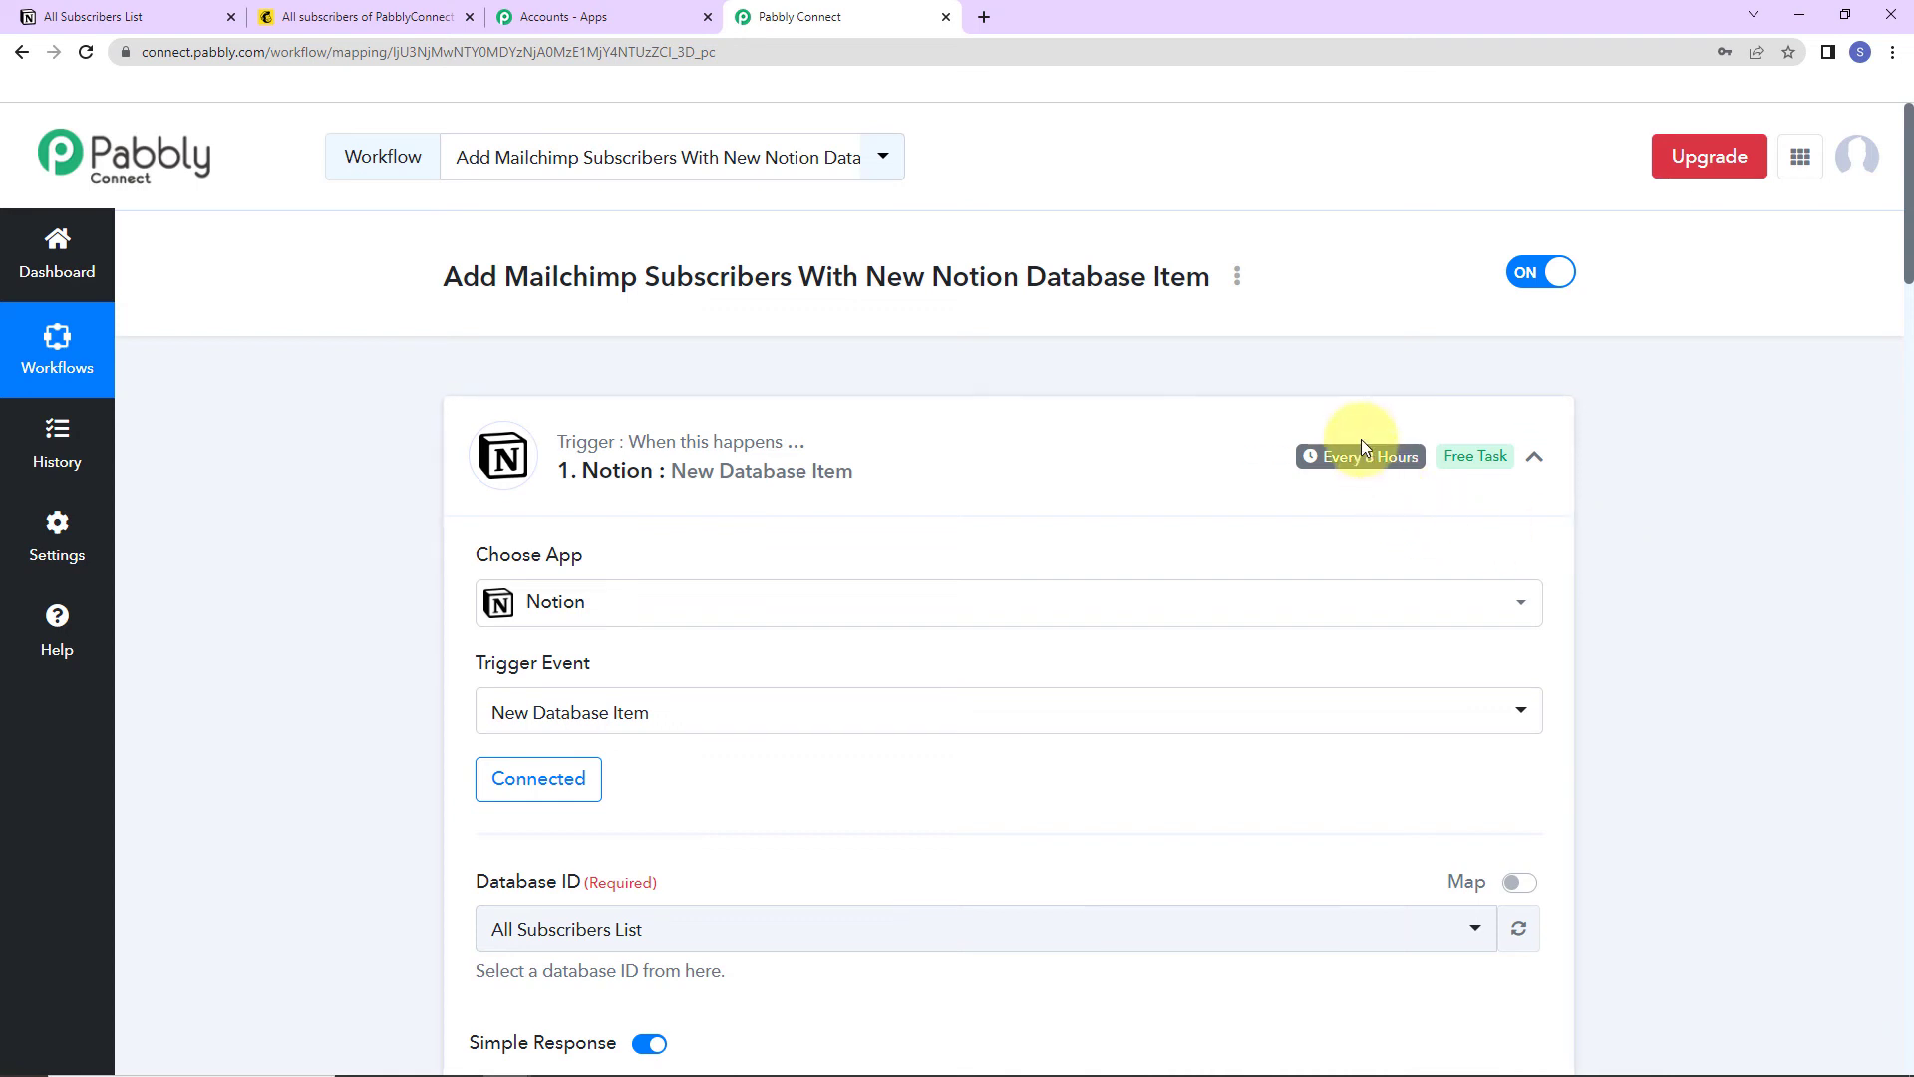
{"action": "mouse_move", "coordinate": [1346, 466]}
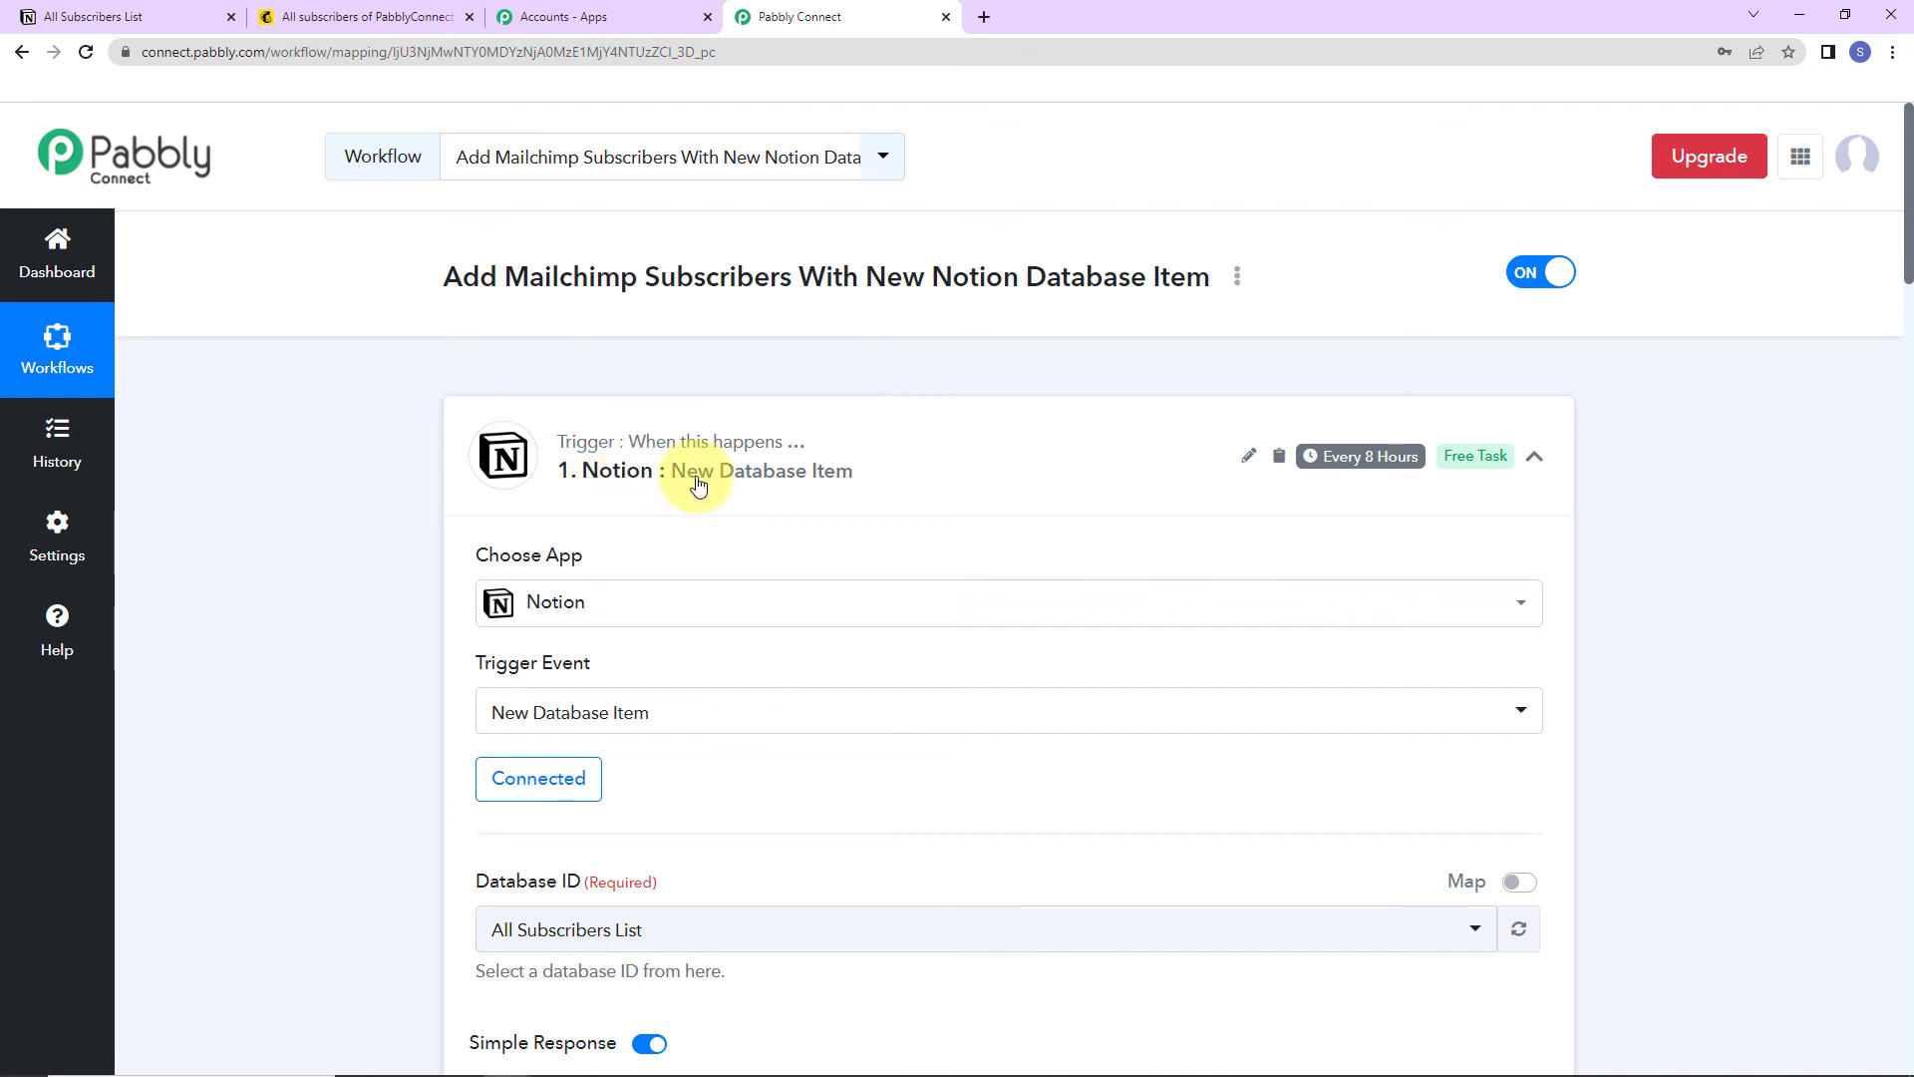
{"action": "left_click", "coordinate": [1532, 461]}
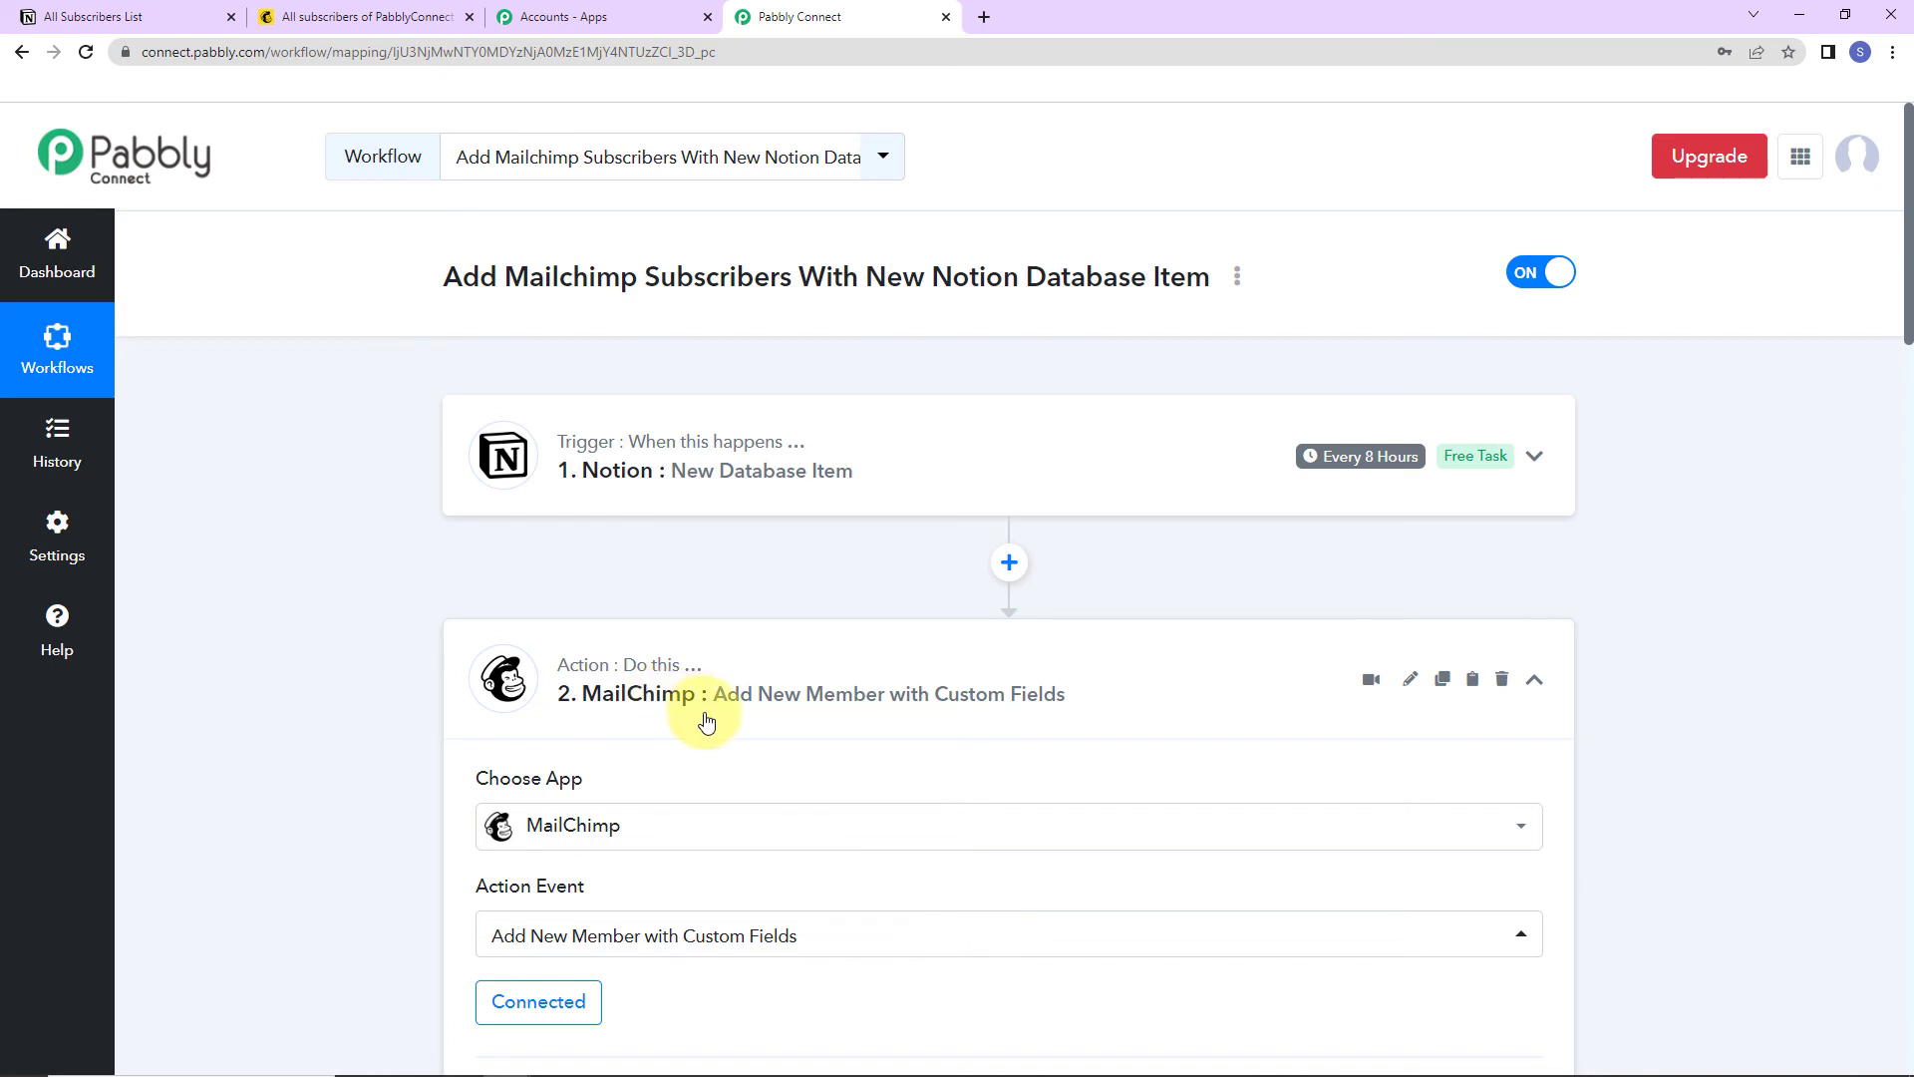
{"action": "left_click", "coordinate": [1536, 681]}
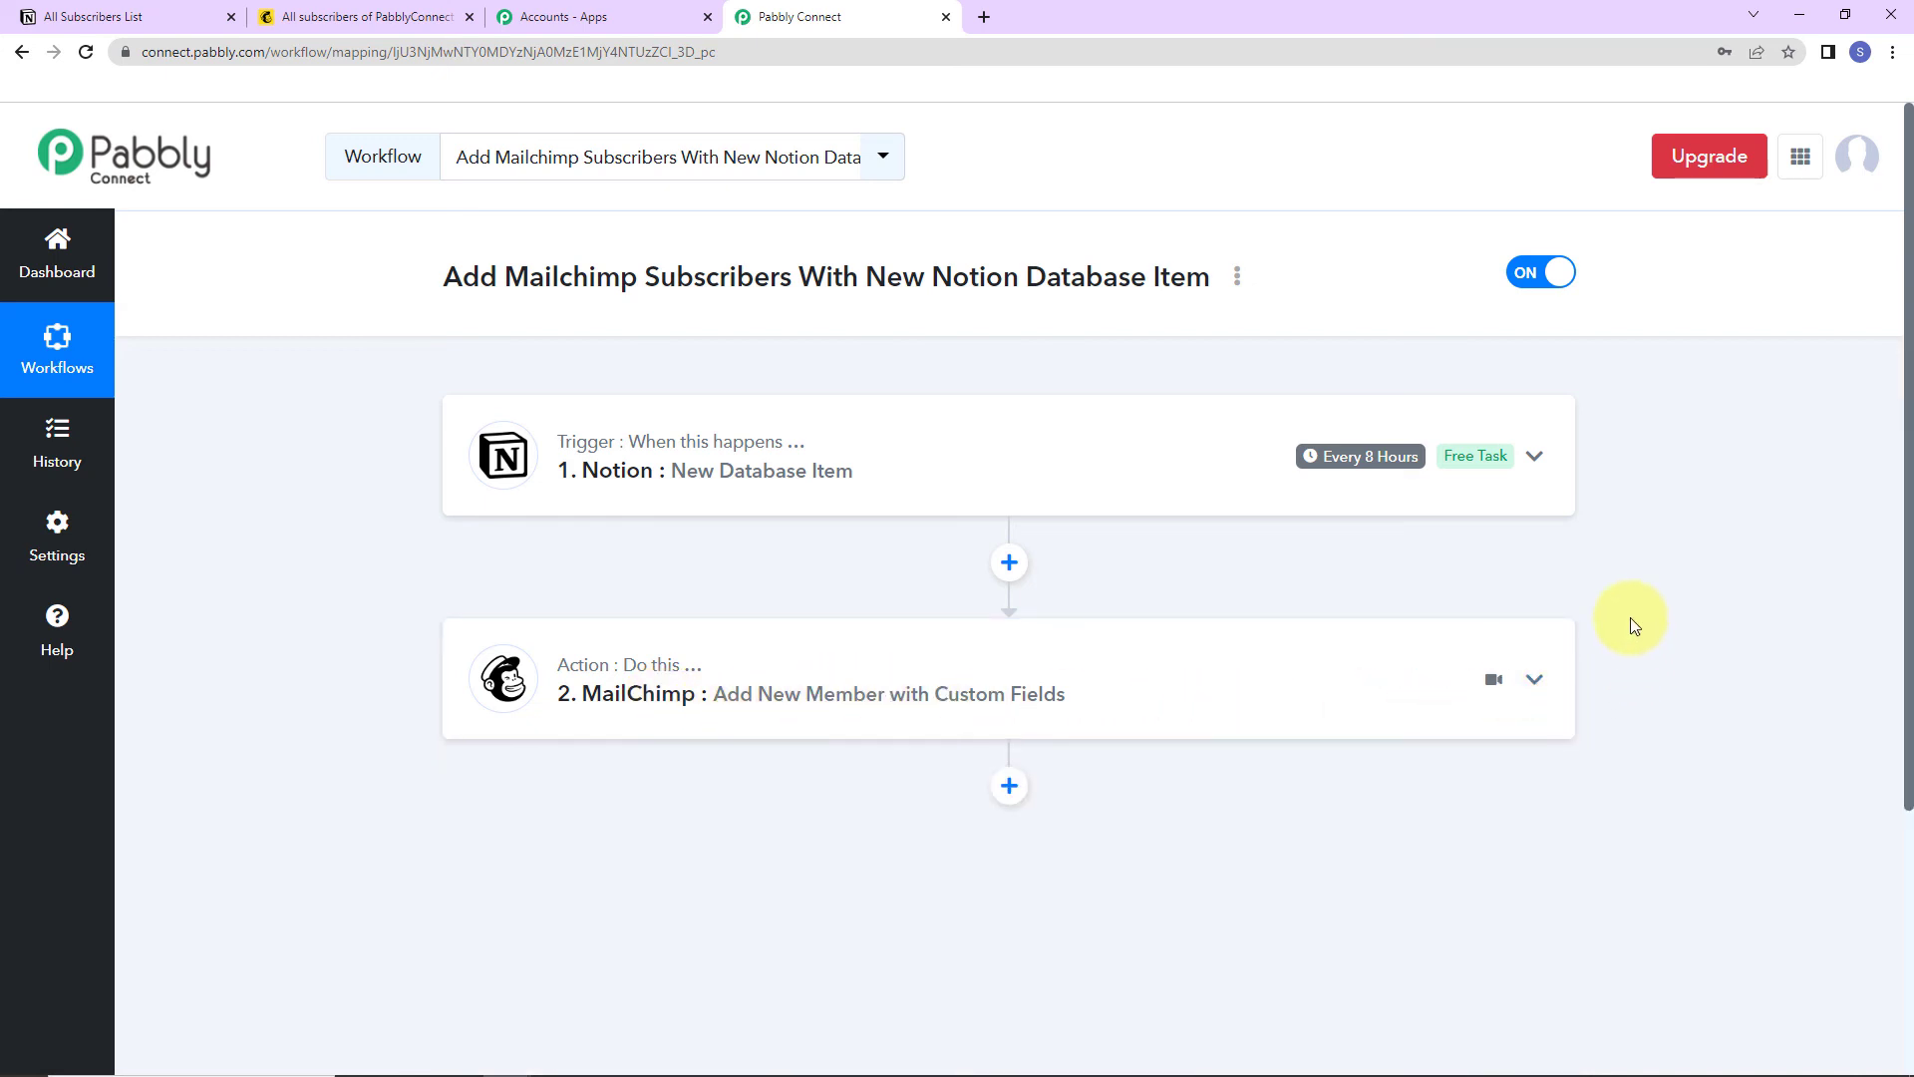